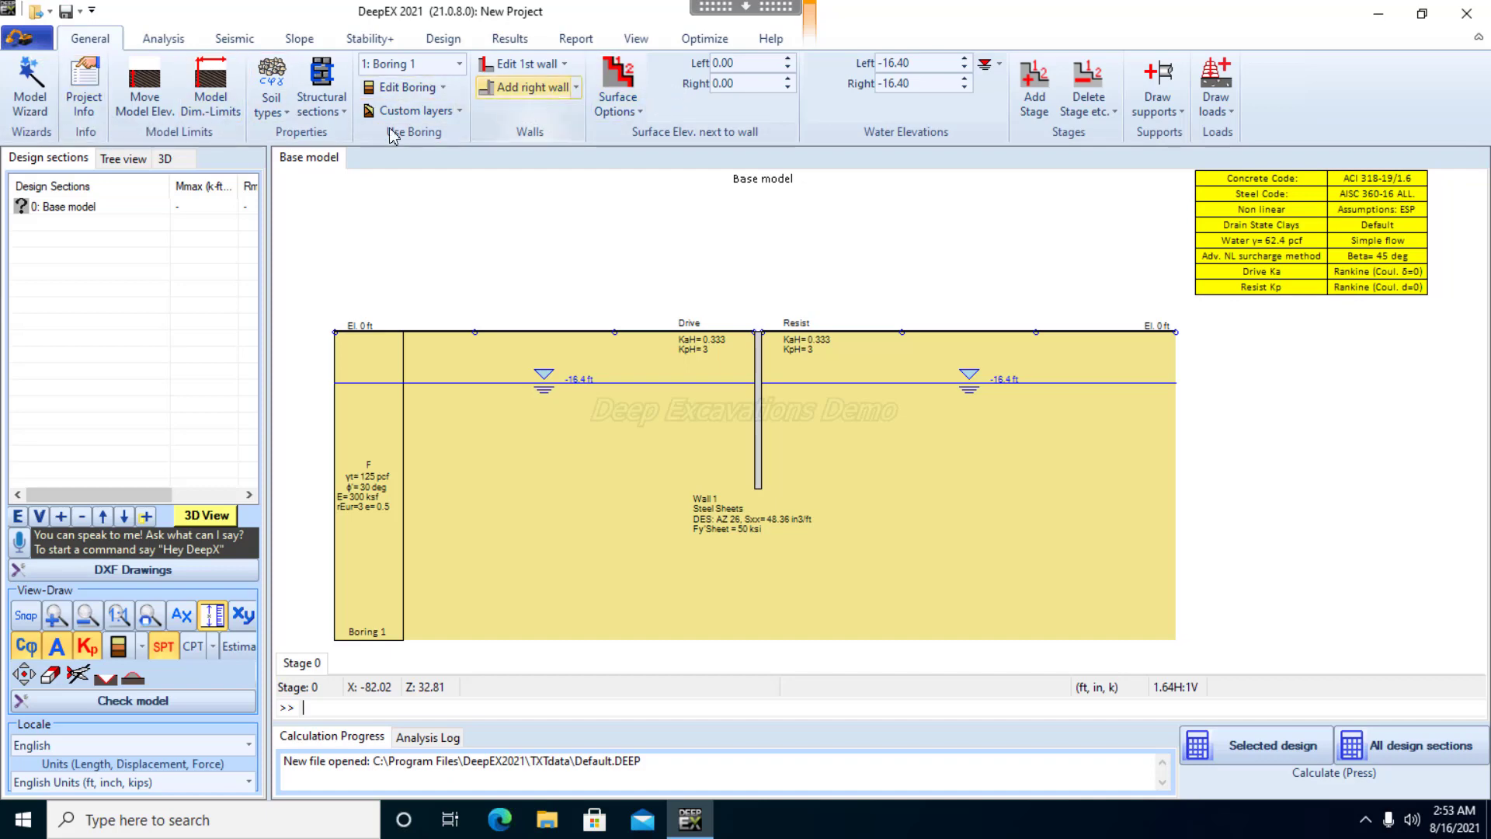
{"action": "left_click", "coordinate": [271, 80]}
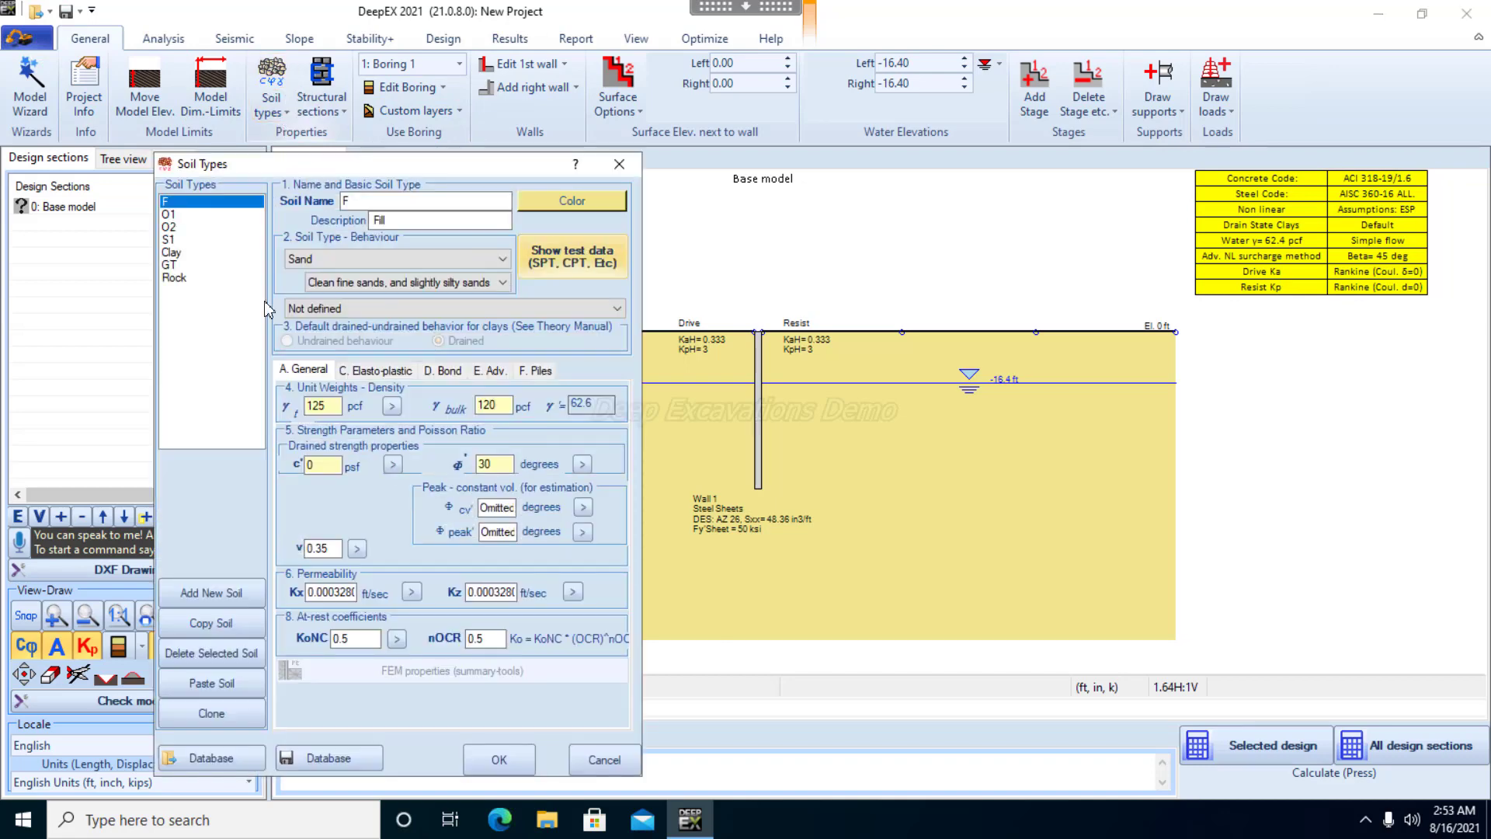
{"action": "left_click", "coordinate": [199, 276]}
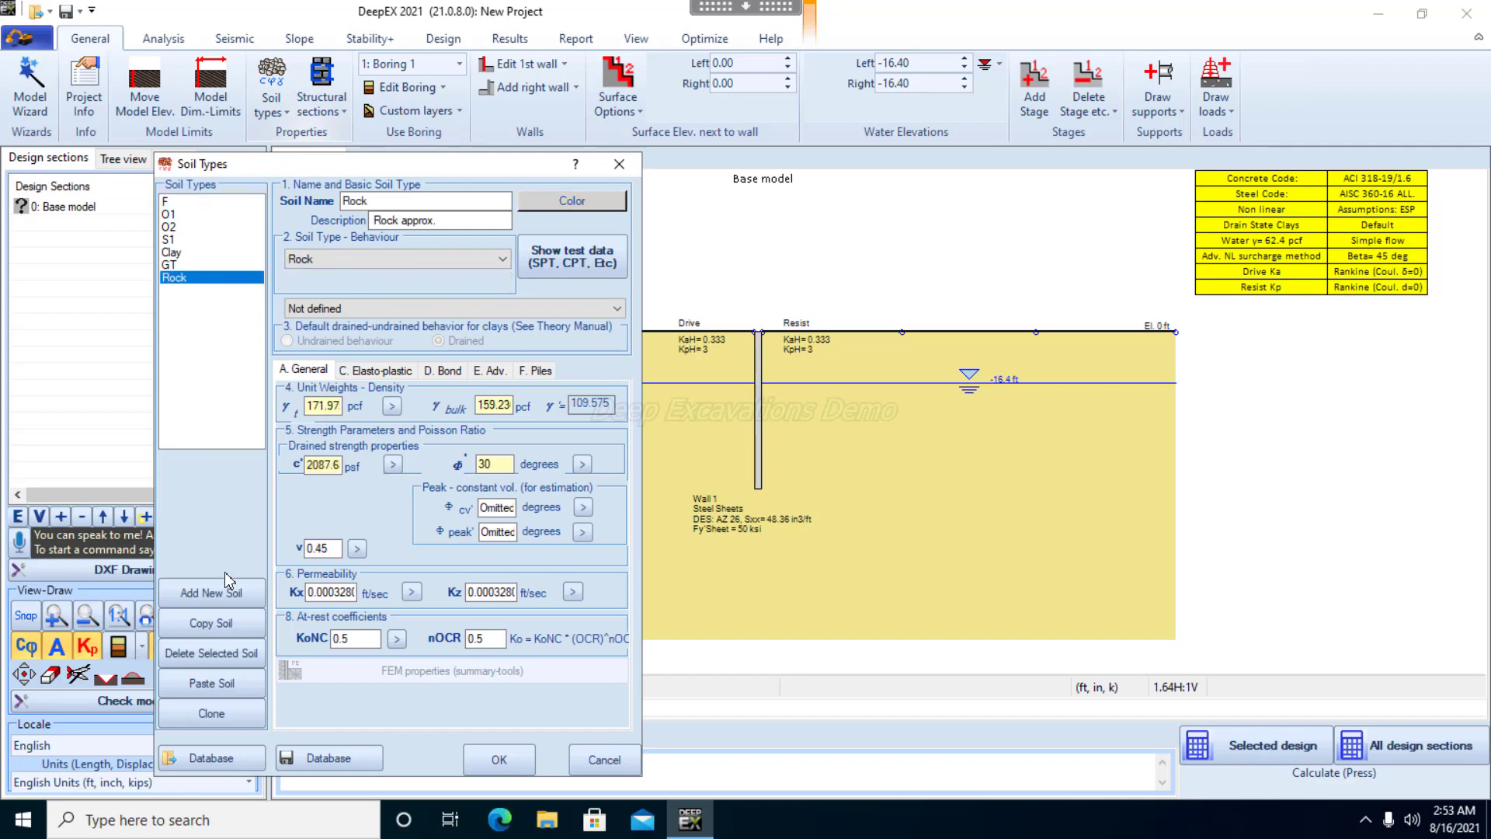
{"action": "left_click", "coordinate": [225, 593]}
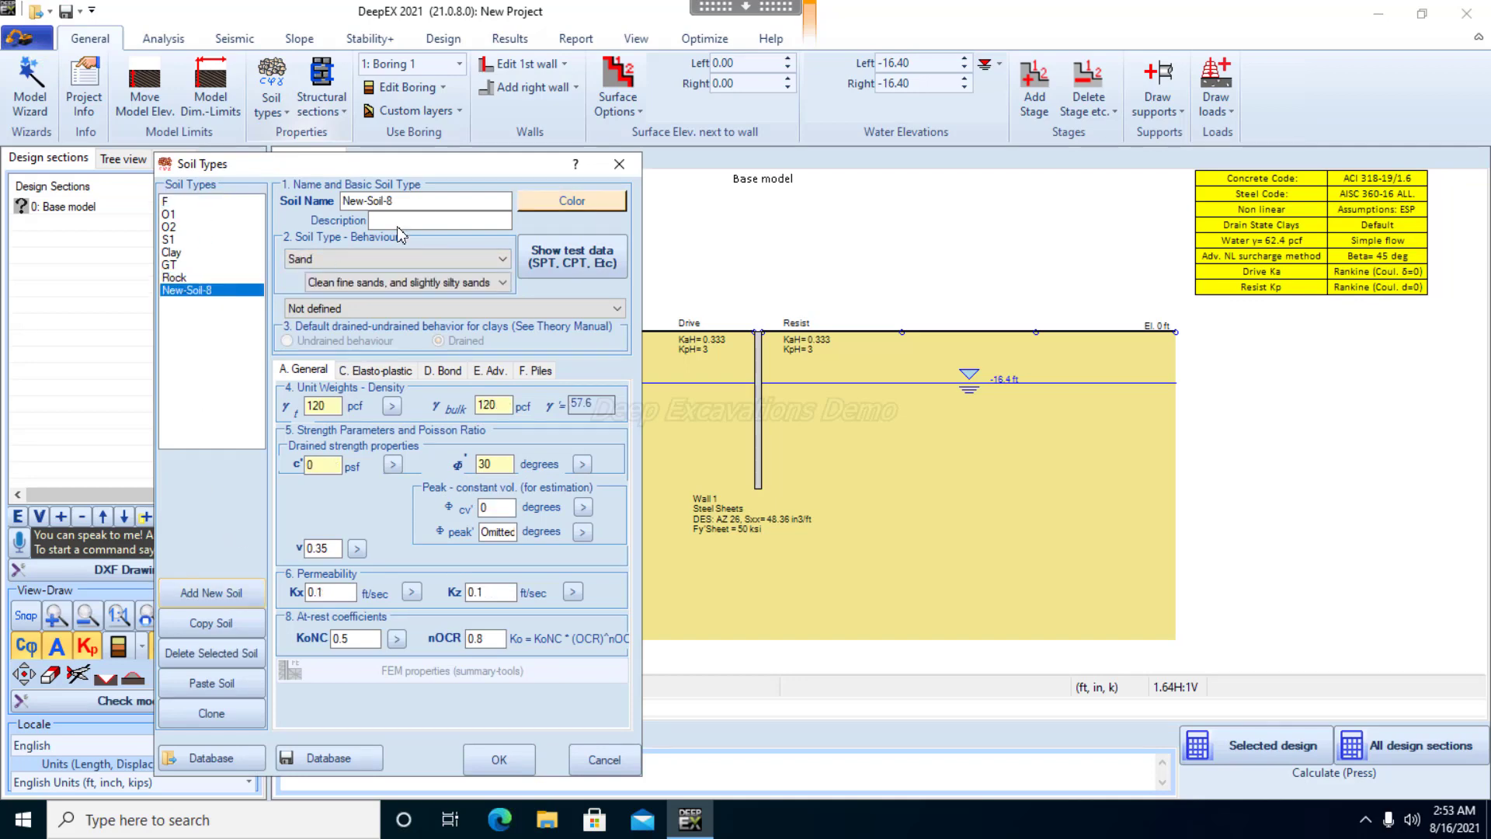
{"action": "left_click", "coordinate": [419, 200]}
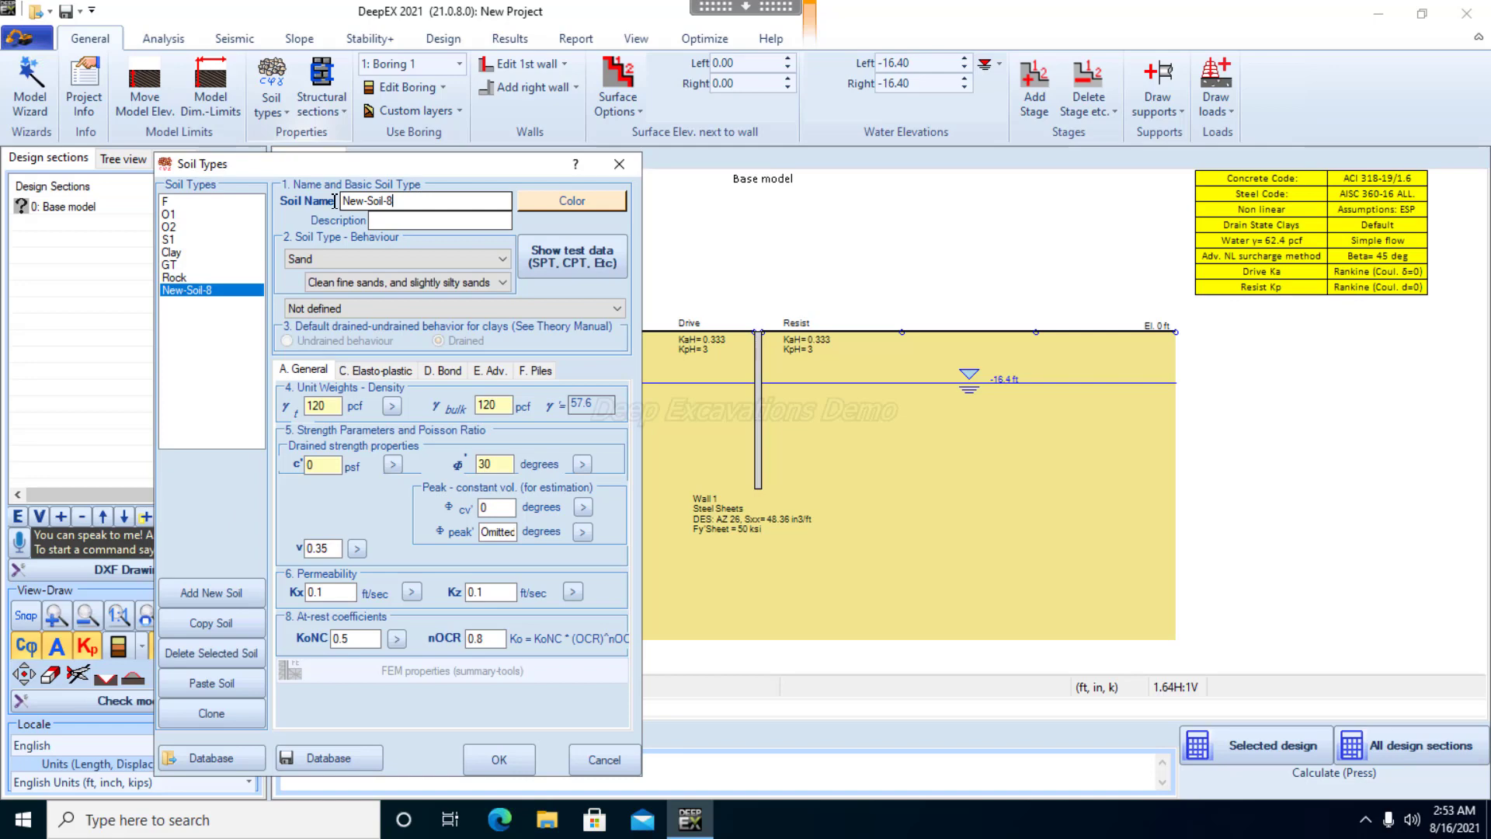
{"action": "key", "text": "shift+Home"}
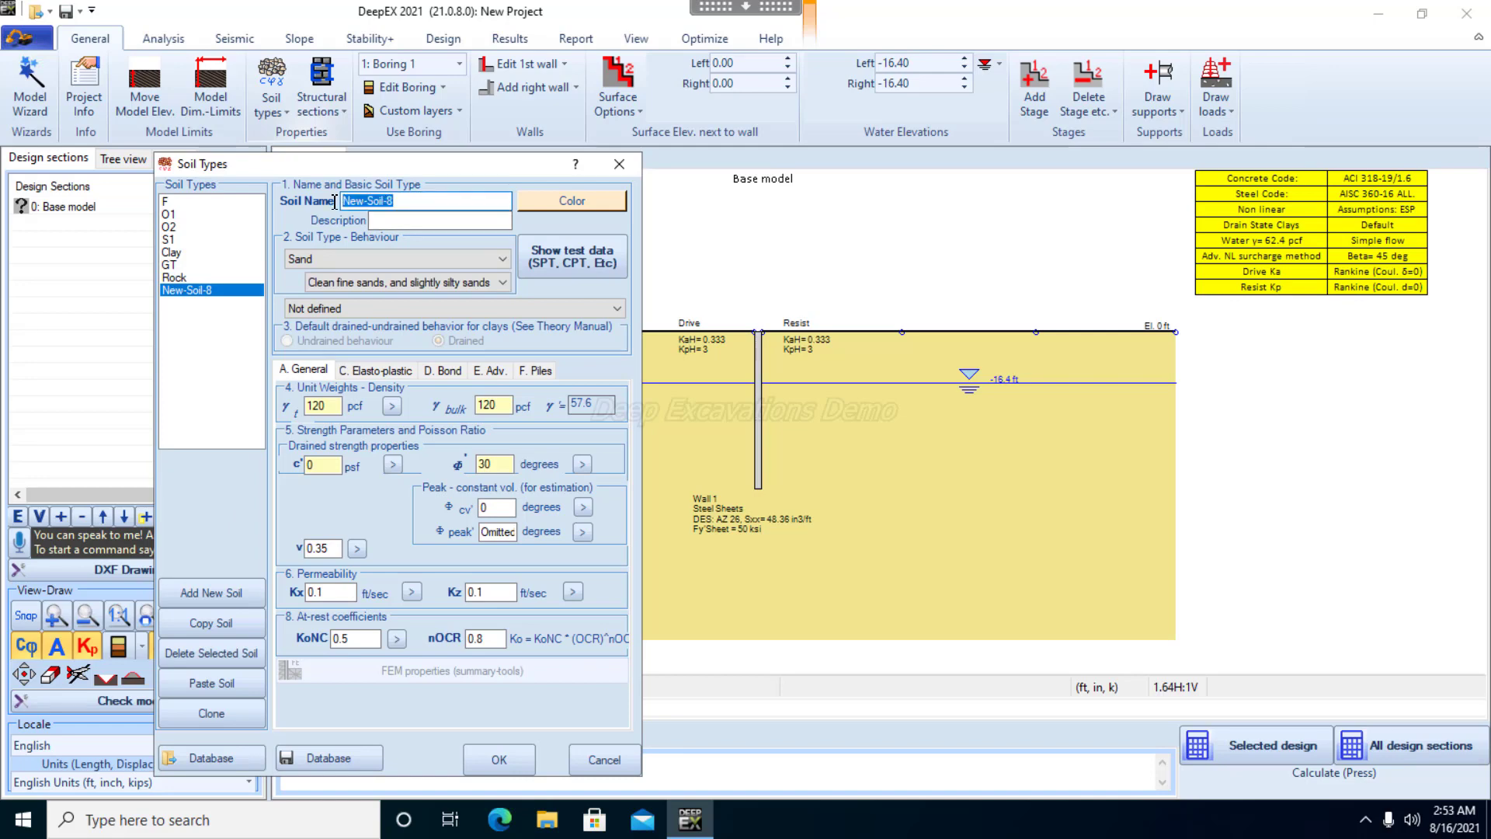
{"action": "type", "text": "LooseSand"}
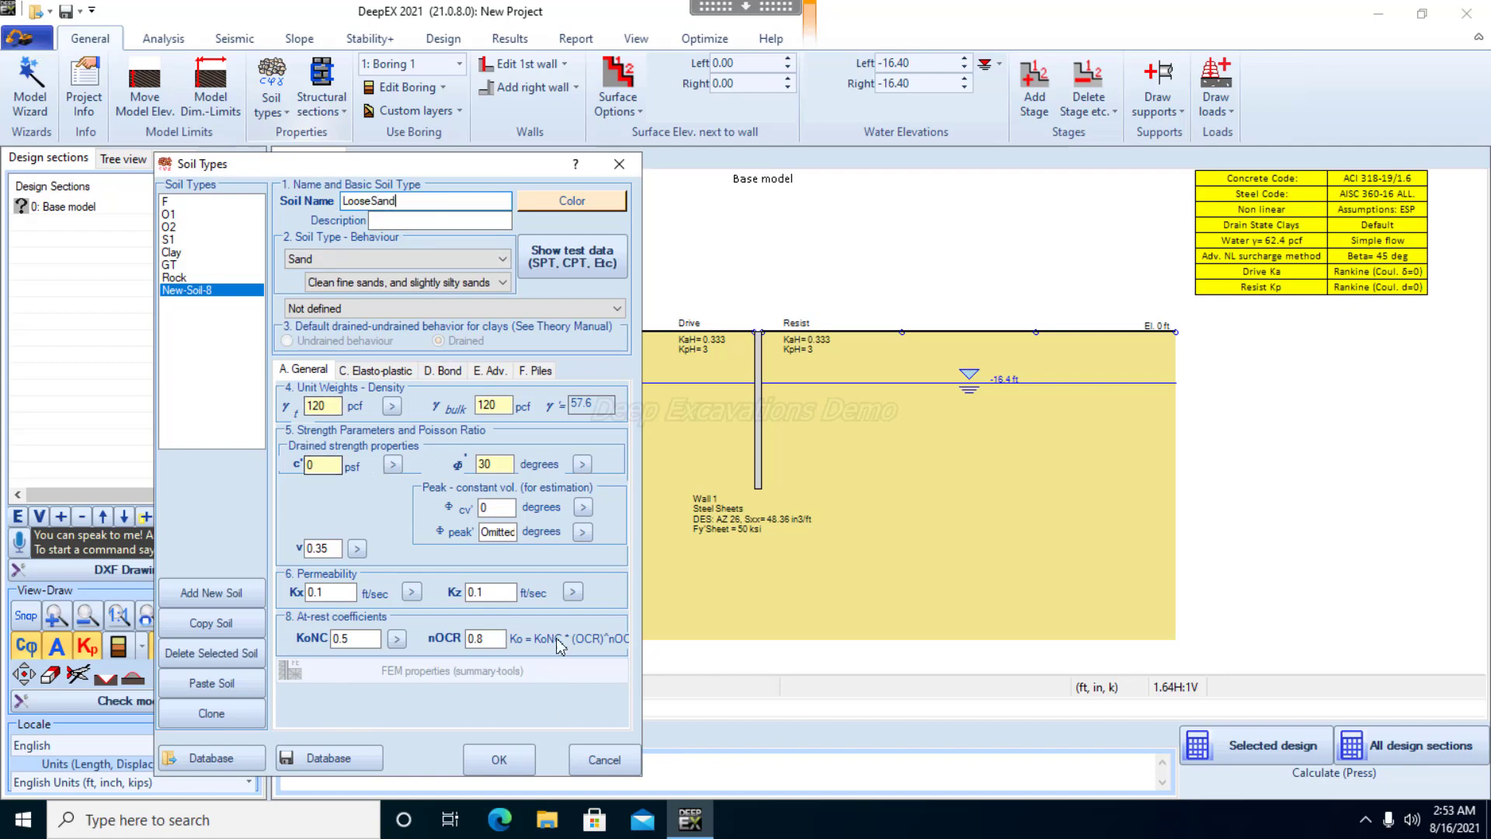
{"action": "left_click", "coordinate": [602, 760]}
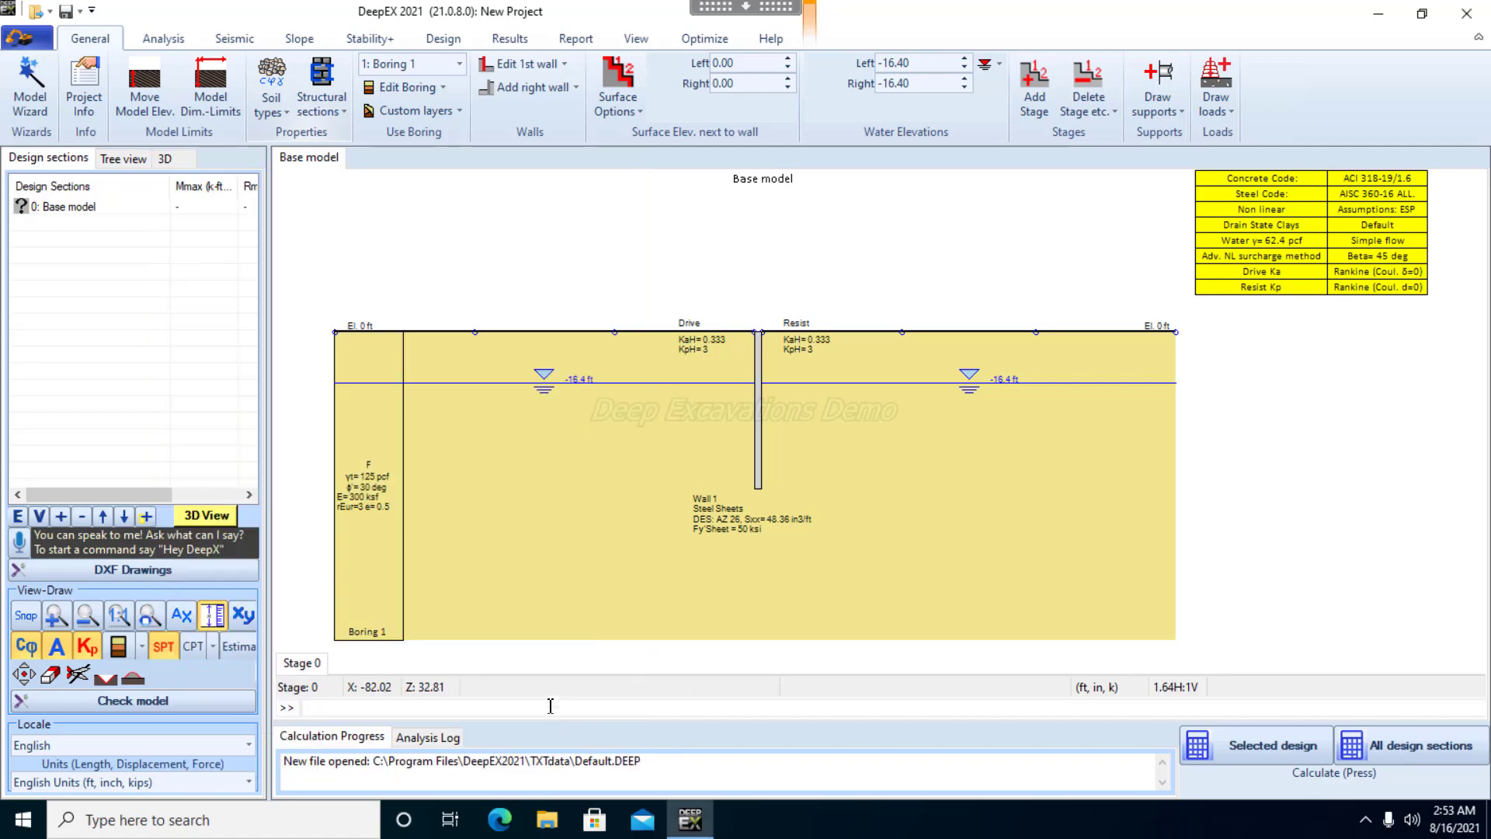
Switch the model units to SI Units (m, cm, kN) and accept the recommended mesh density of 0.25 m
{"action": "left_click", "coordinate": [249, 783]}
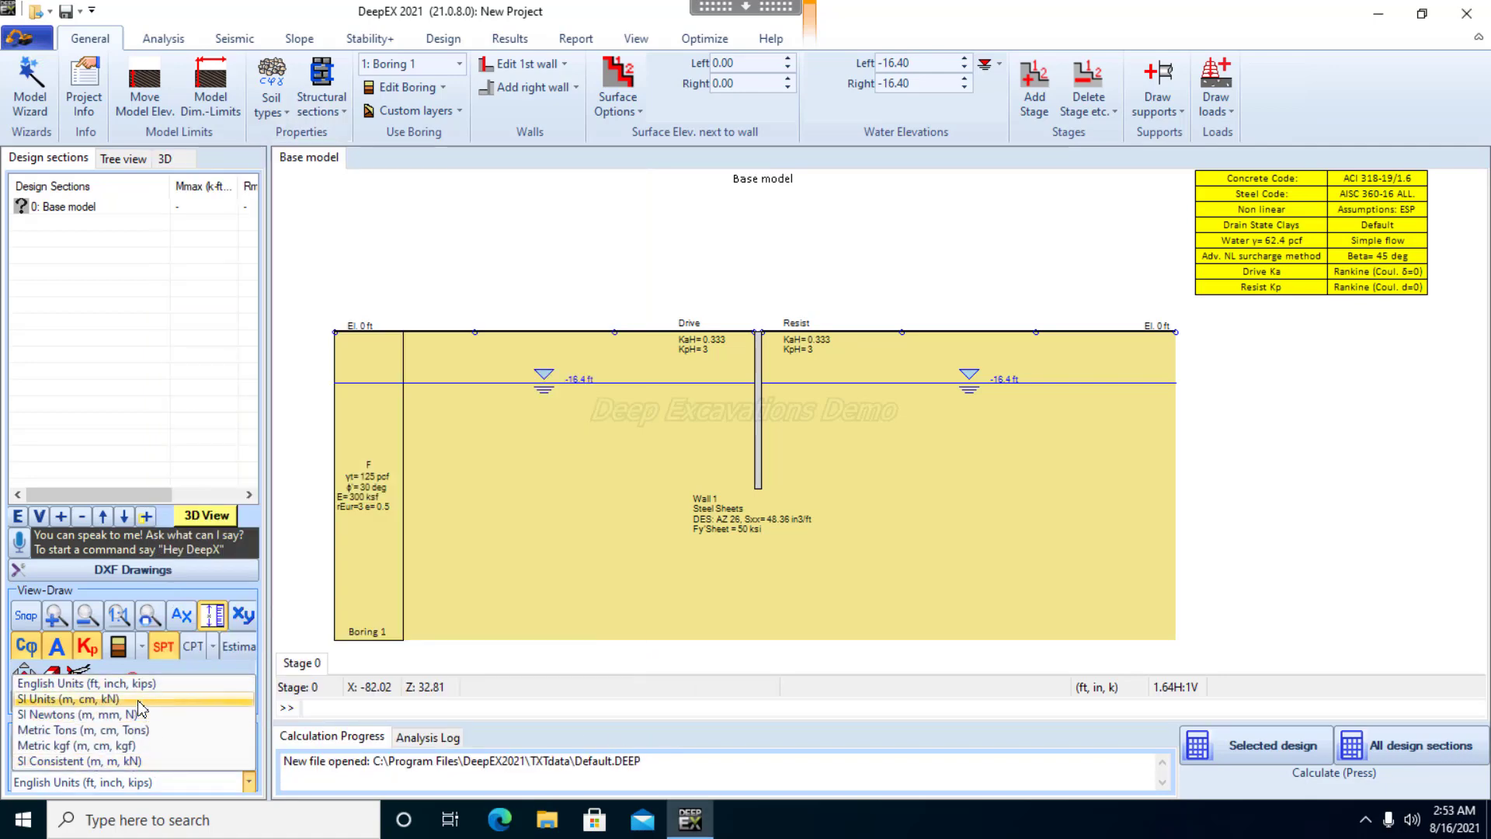
{"action": "left_click", "coordinate": [139, 698]}
{"action": "left_click", "coordinate": [730, 469]}
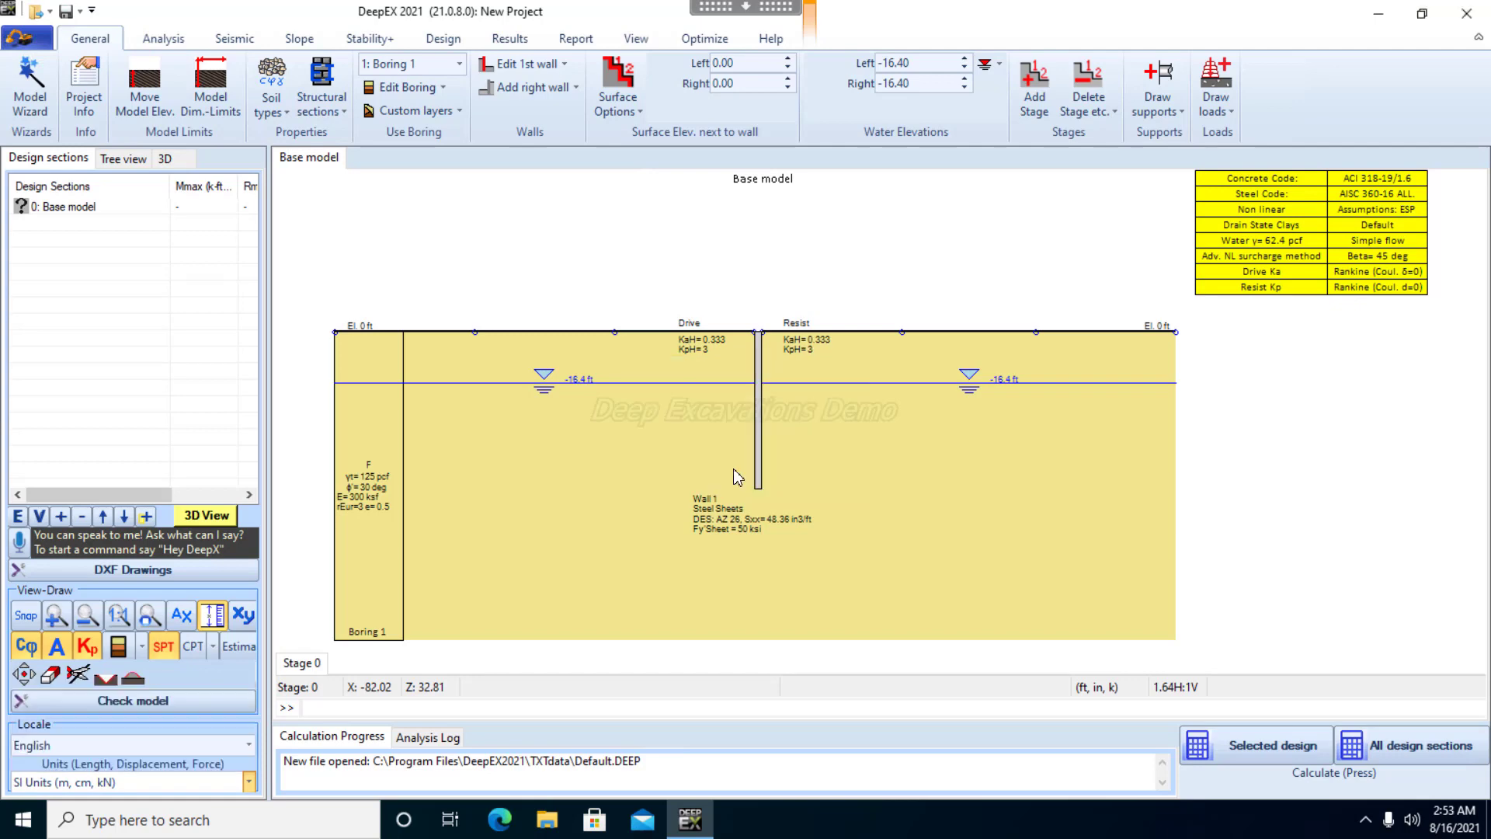
{"action": "left_click", "coordinate": [755, 466]}
{"action": "left_click", "coordinate": [771, 470]}
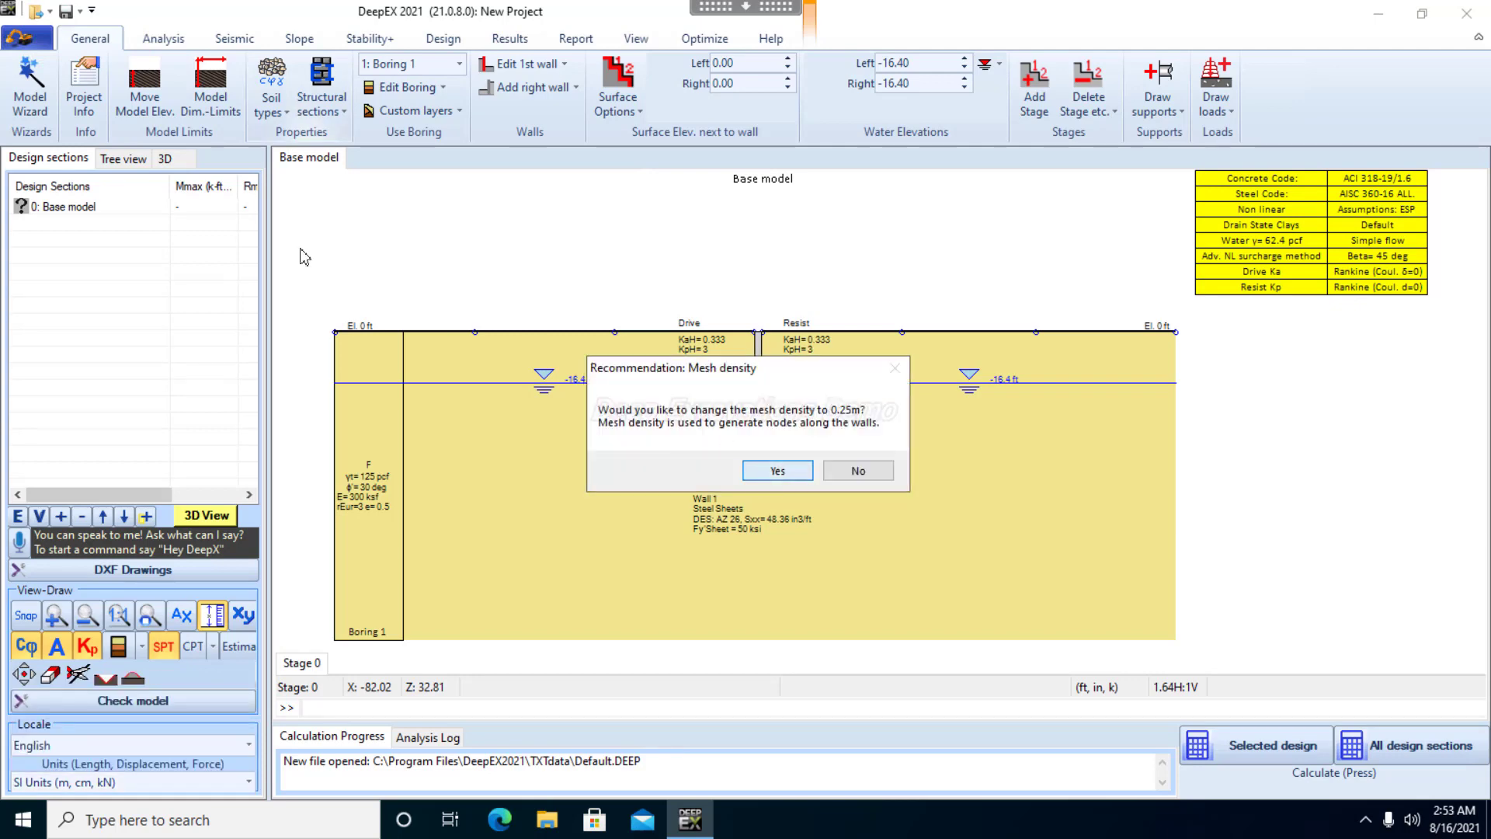
Add a new soil to the soil types list and name it LooseSand
{"action": "left_click", "coordinate": [273, 76]}
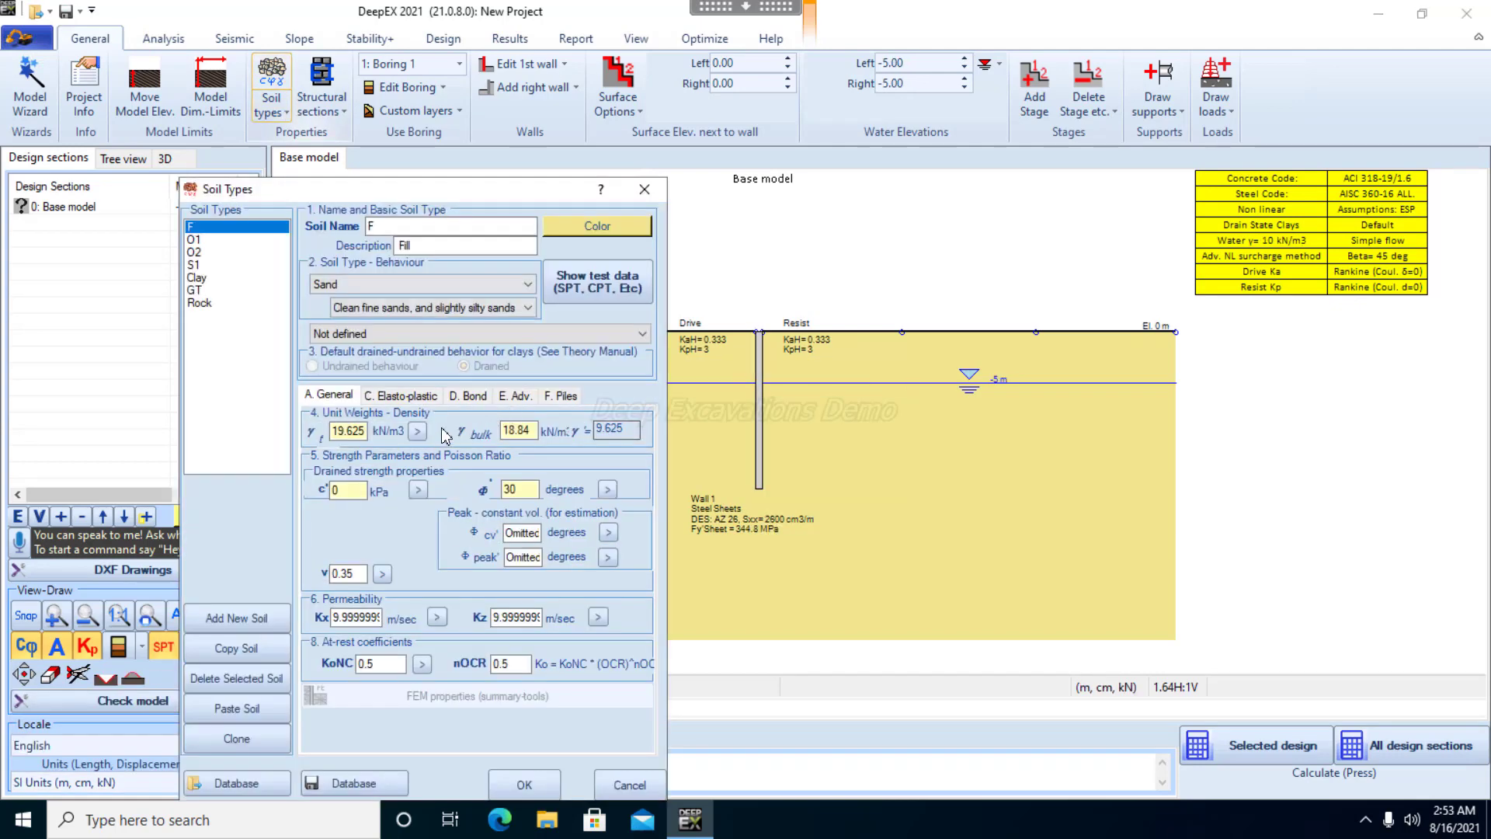
{"action": "left_click", "coordinate": [223, 304]}
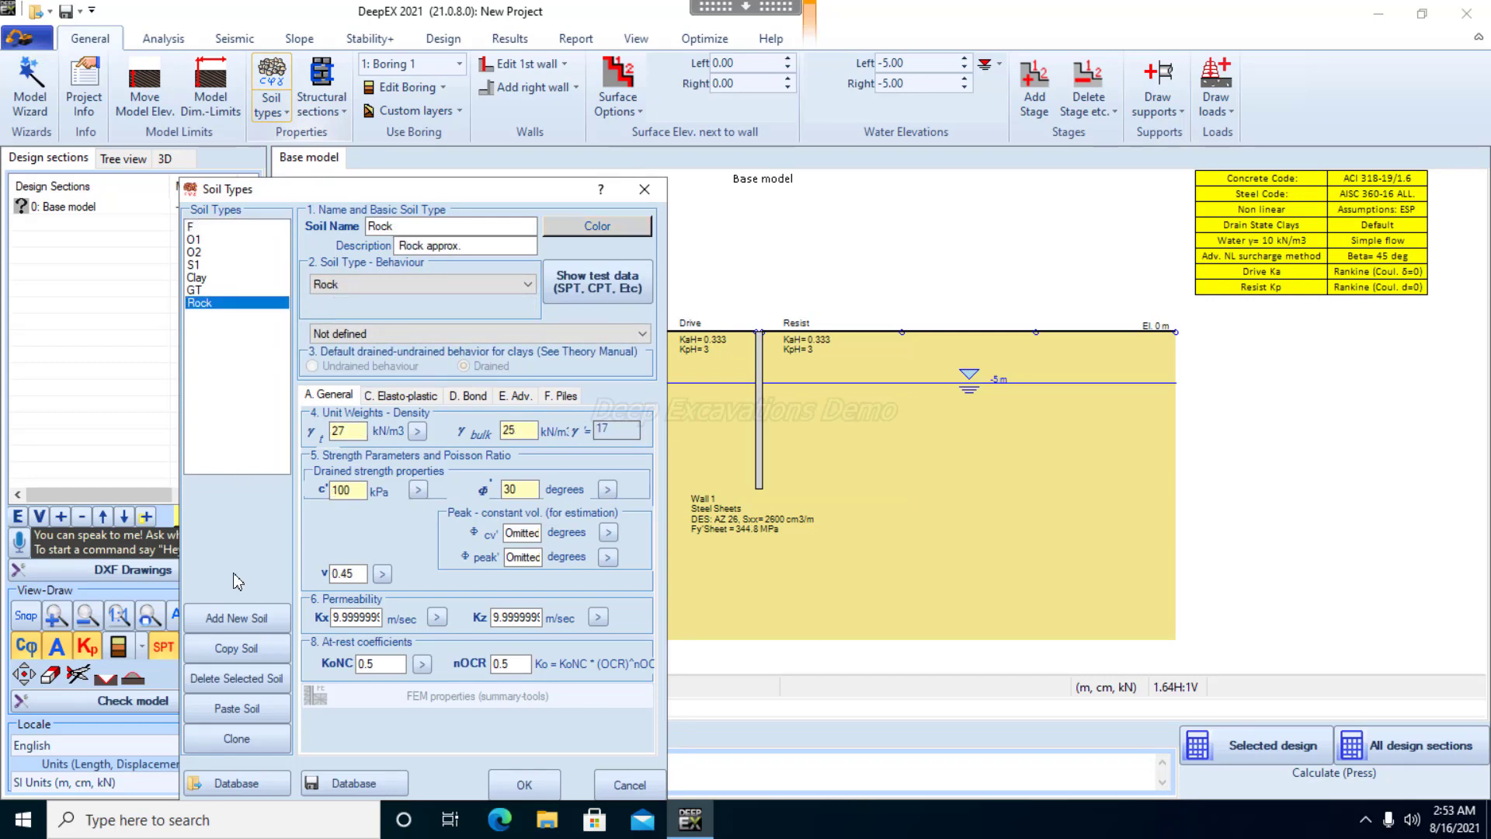
{"action": "left_click", "coordinate": [239, 623]}
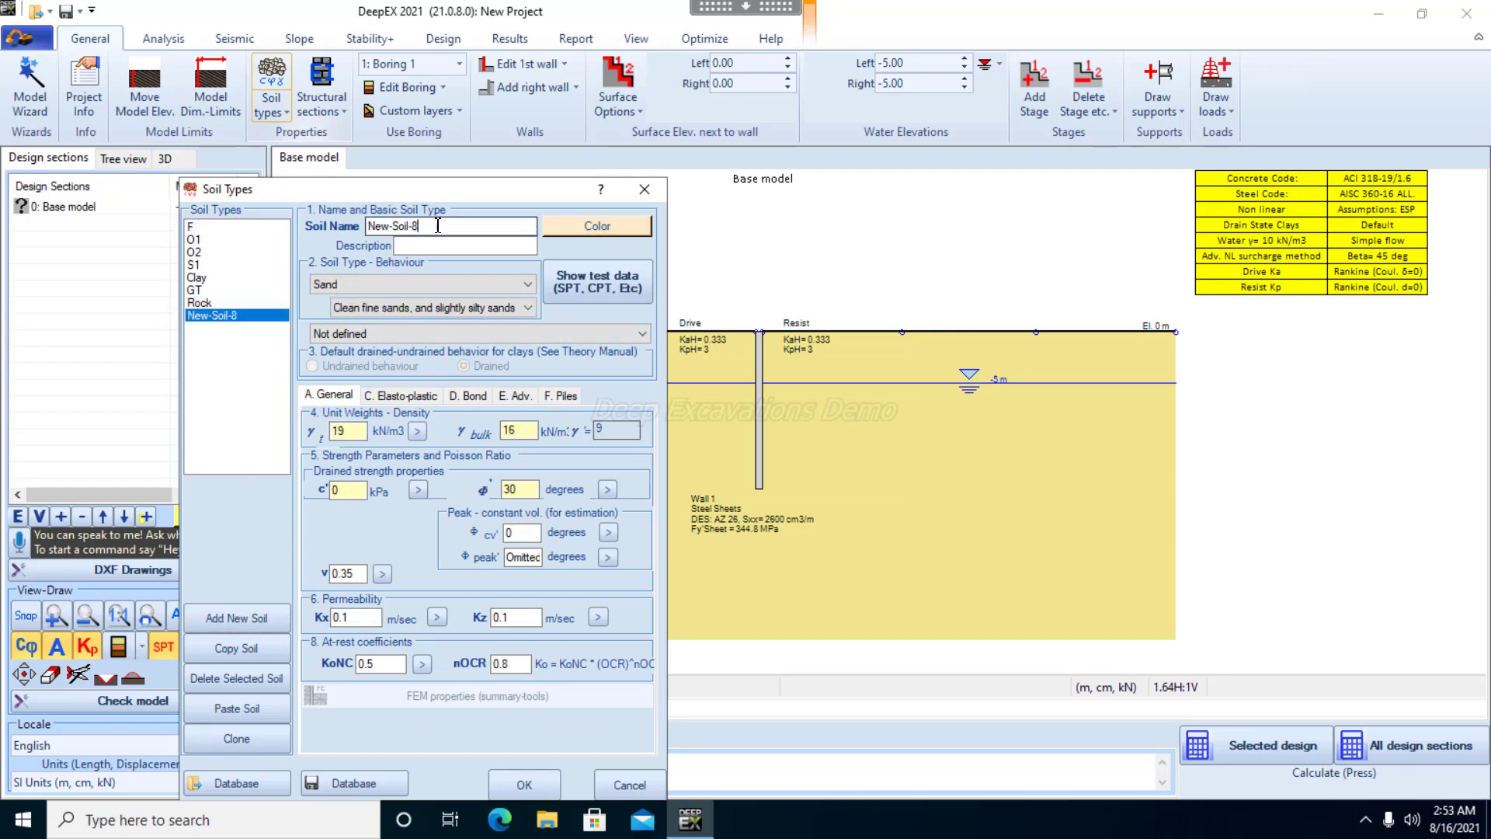
{"action": "left_click_drag", "start_coordinate": [418, 226], "coordinate": [301, 233]}
{"action": "type", "text": "LooseSand"}
Set LooseSand's total and bulk unit weights to 15 kN/m3 and its friction angle to 28 degrees
{"action": "left_click_drag", "start_coordinate": [352, 432], "coordinate": [323, 431]}
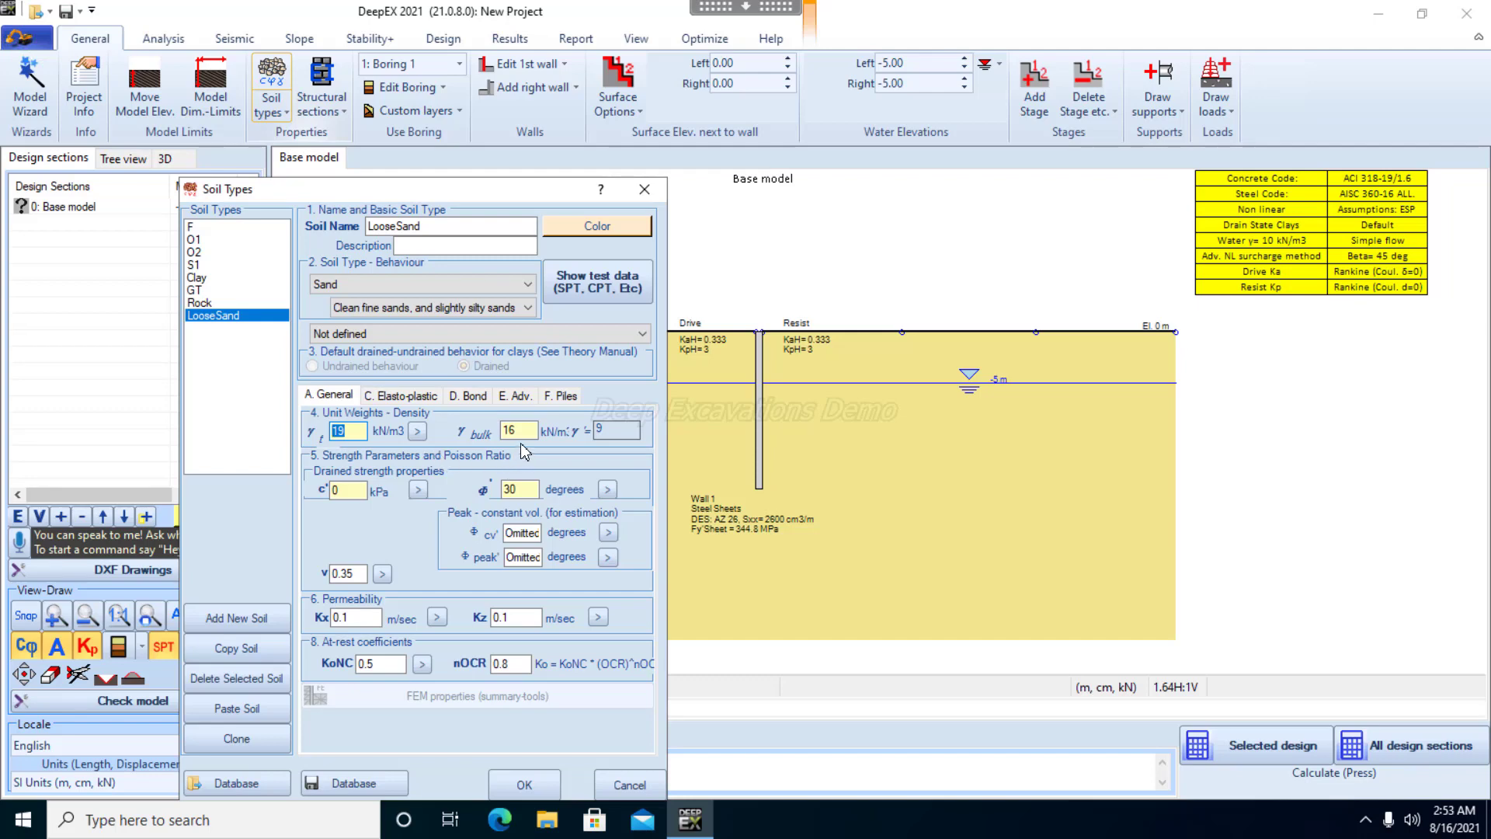
{"action": "type", "text": "15"}
{"action": "key", "text": "Tab"}
{"action": "left_click_drag", "start_coordinate": [526, 490], "coordinate": [485, 488]}
Add another soil to the soil types list and name it MediumSand
{"action": "left_click", "coordinate": [250, 618]}
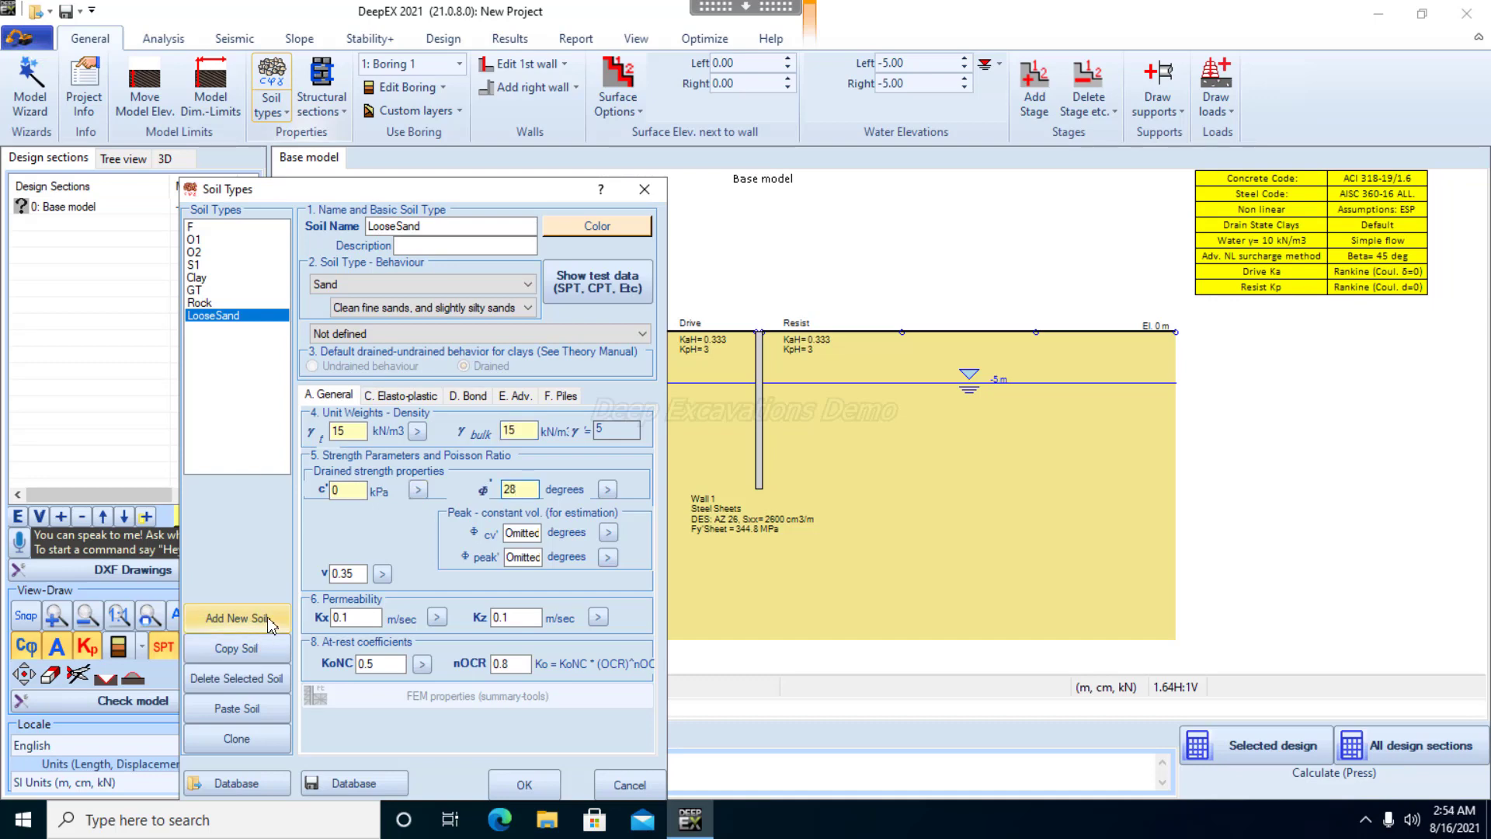
{"action": "left_click_drag", "start_coordinate": [458, 226], "coordinate": [341, 233]}
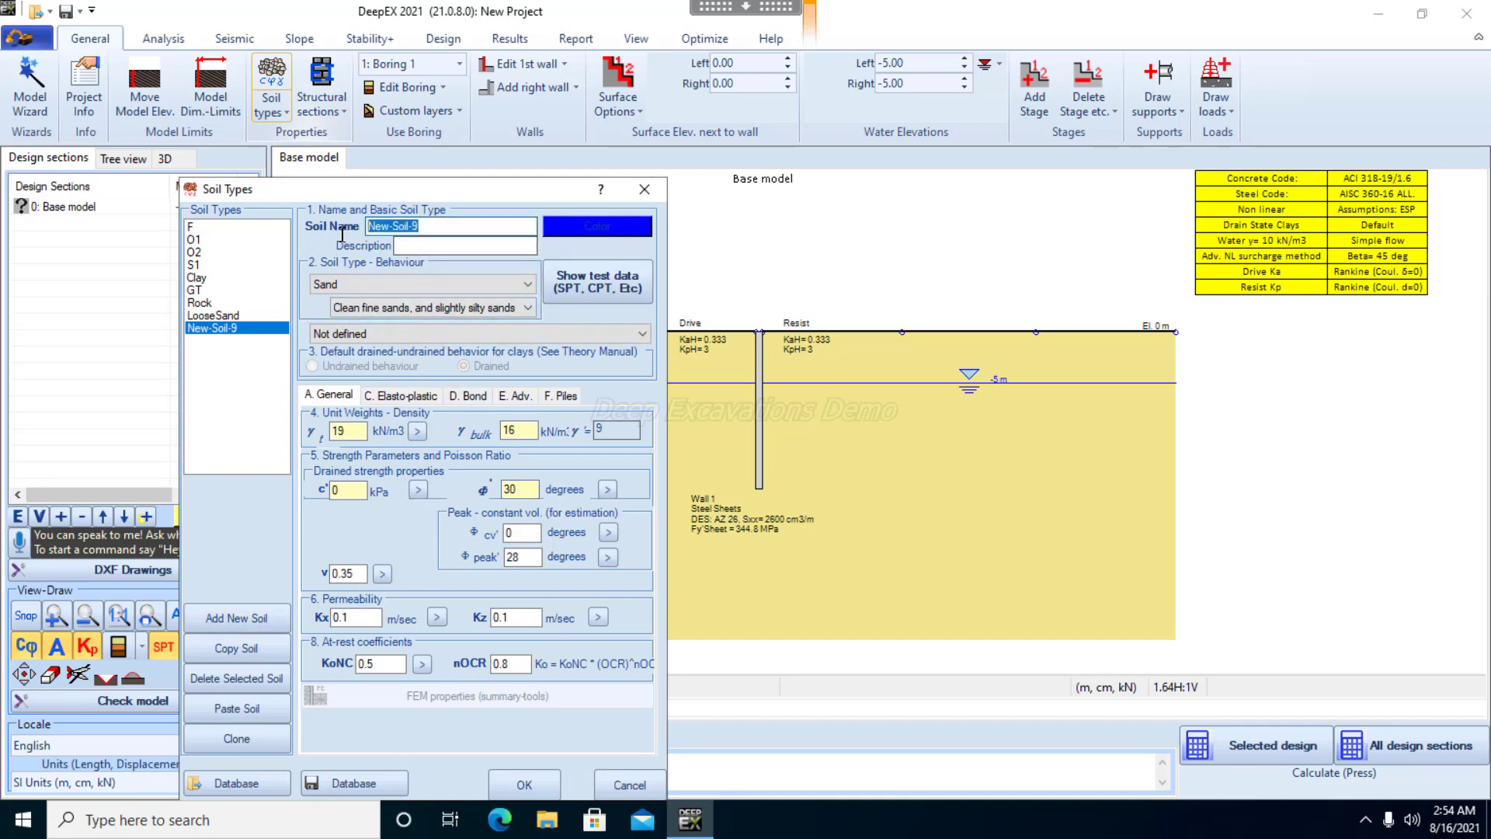
{"action": "type", "text": "Medi"}
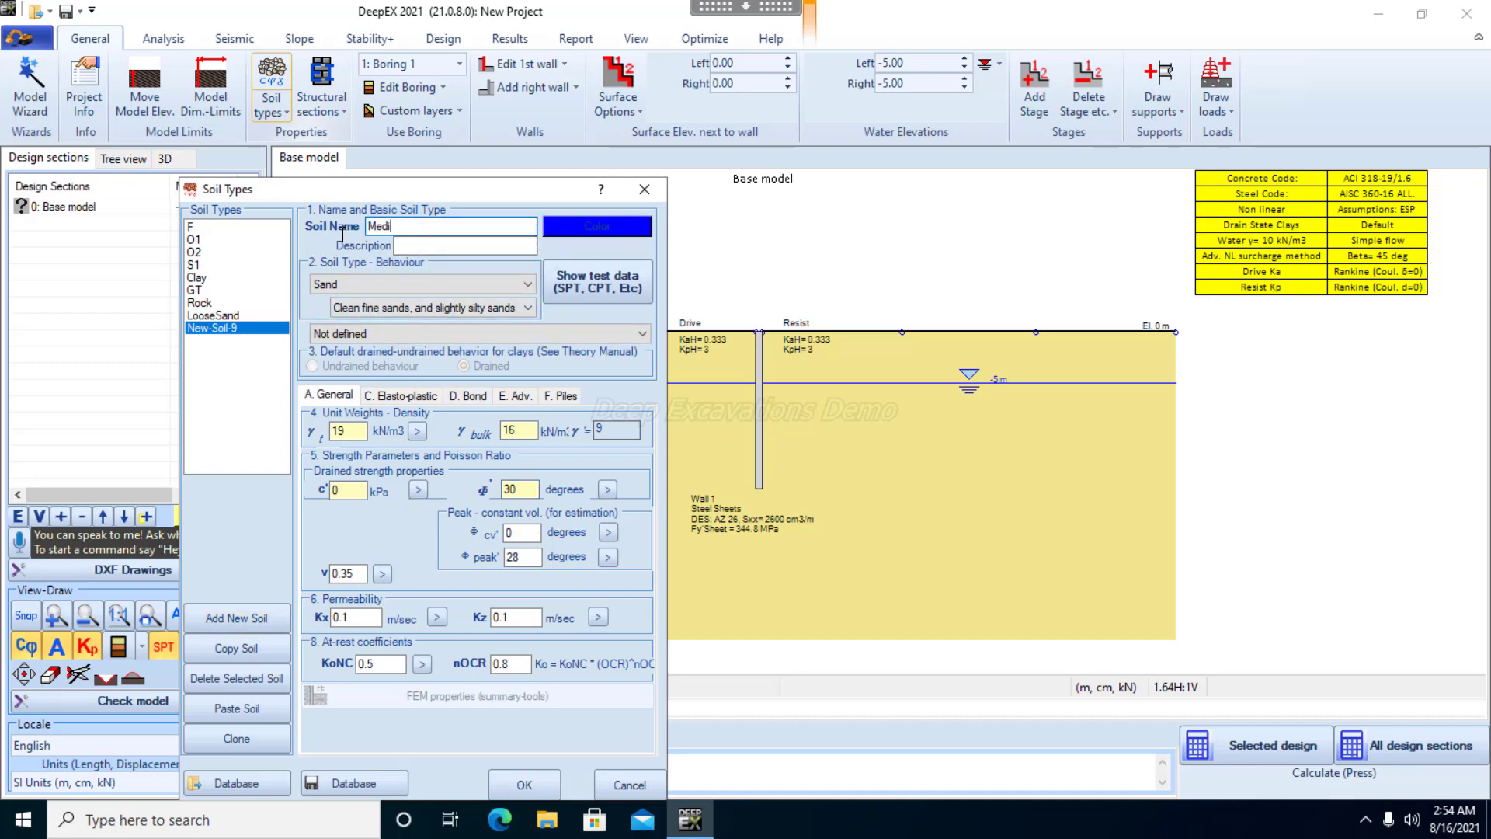
{"action": "type", "text": "umSand"}
Set MediumSand's total unit weight to 16 kN/m3 and its friction angle to 32 degrees
{"action": "left_click", "coordinate": [321, 436]}
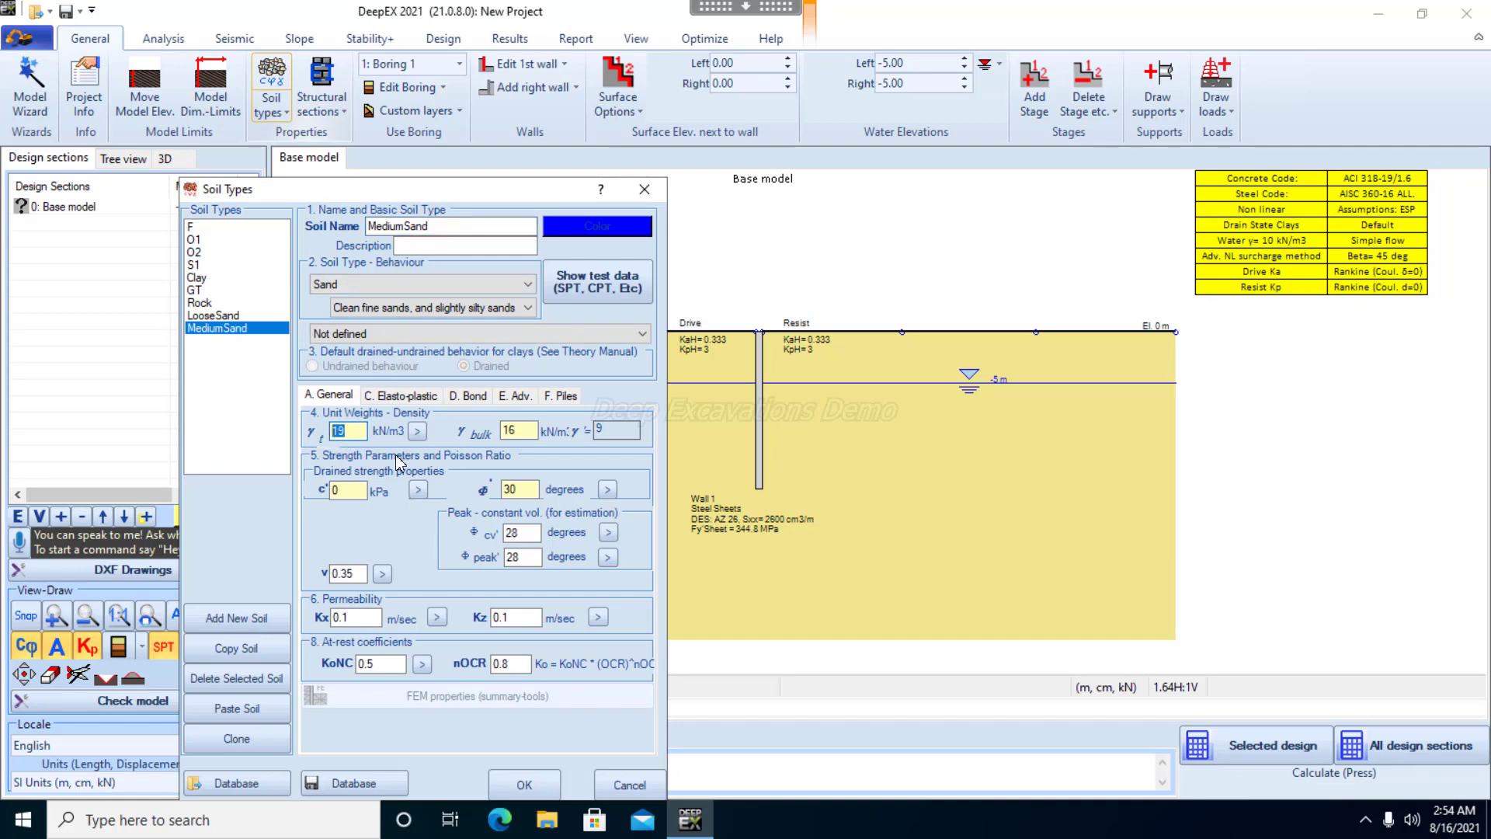
{"action": "type", "text": "16"}
{"action": "left_click", "coordinate": [522, 429]}
{"action": "type", "text": "32"}
Add a third new soil to the soil types list and name it DenseSand
{"action": "left_click", "coordinate": [241, 618]}
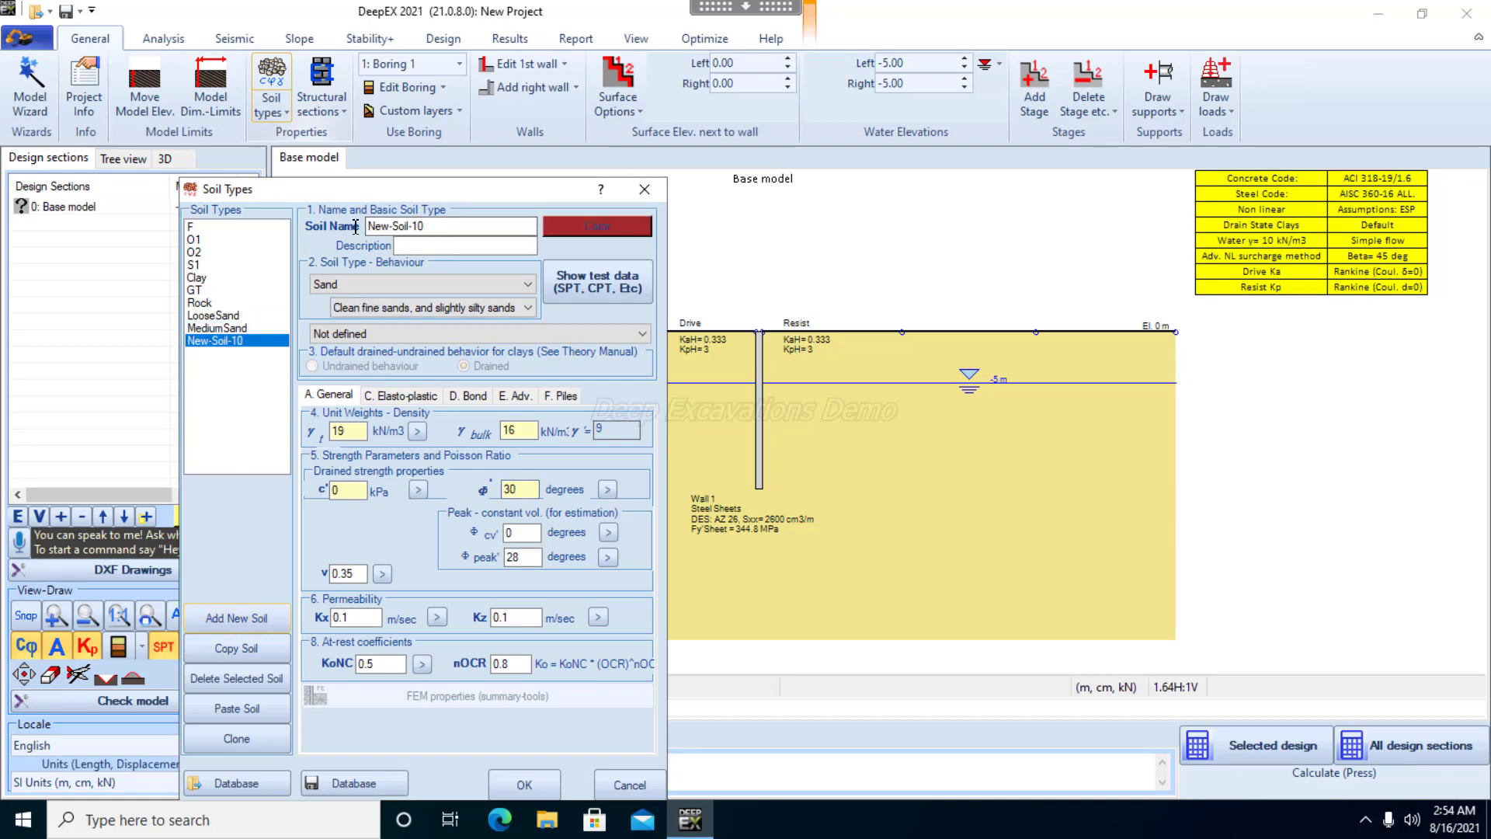
{"action": "left_click_drag", "start_coordinate": [424, 227], "coordinate": [363, 226]}
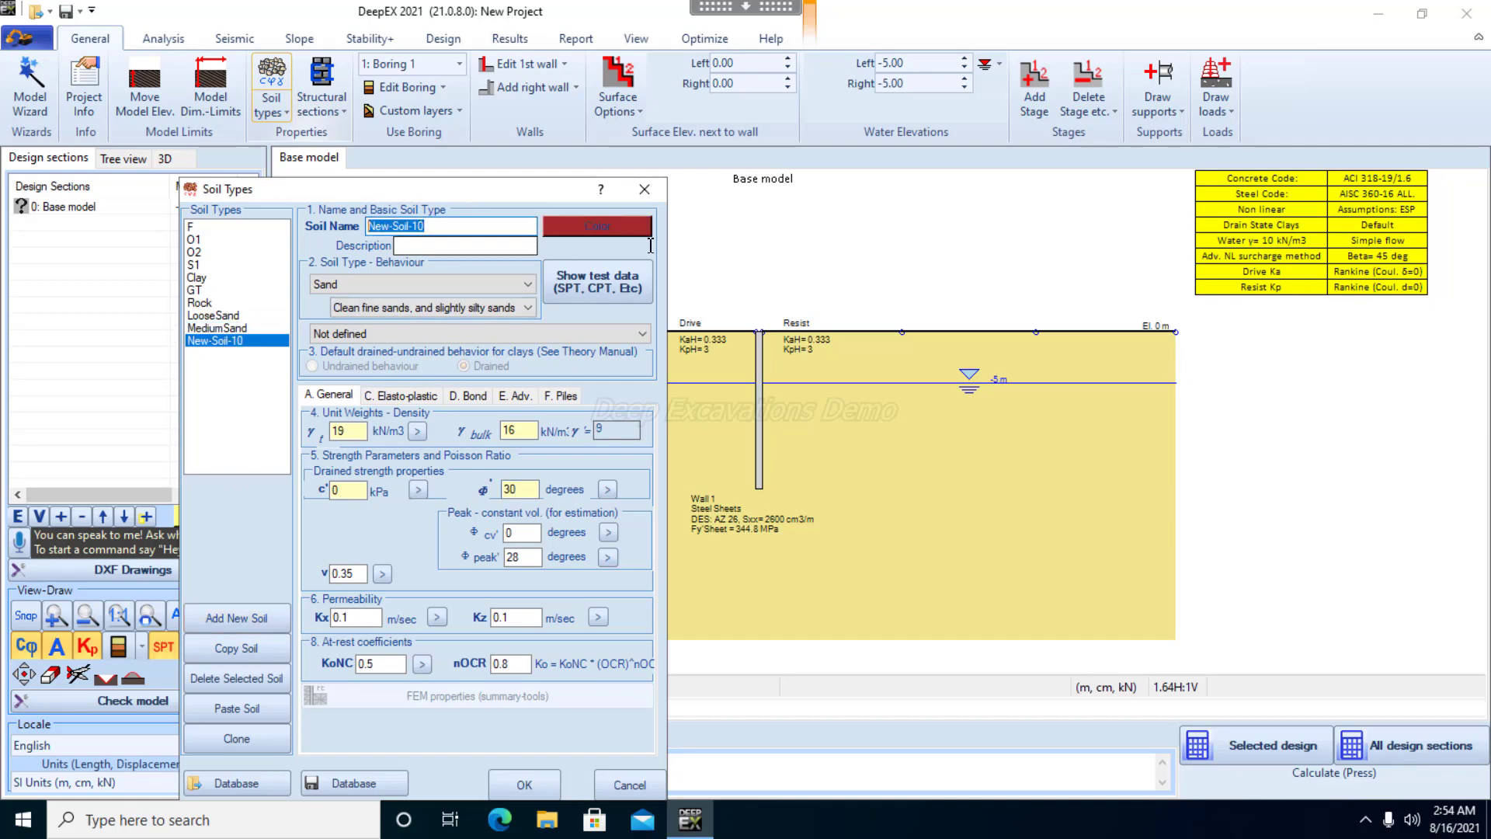
{"action": "type", "text": "De"}
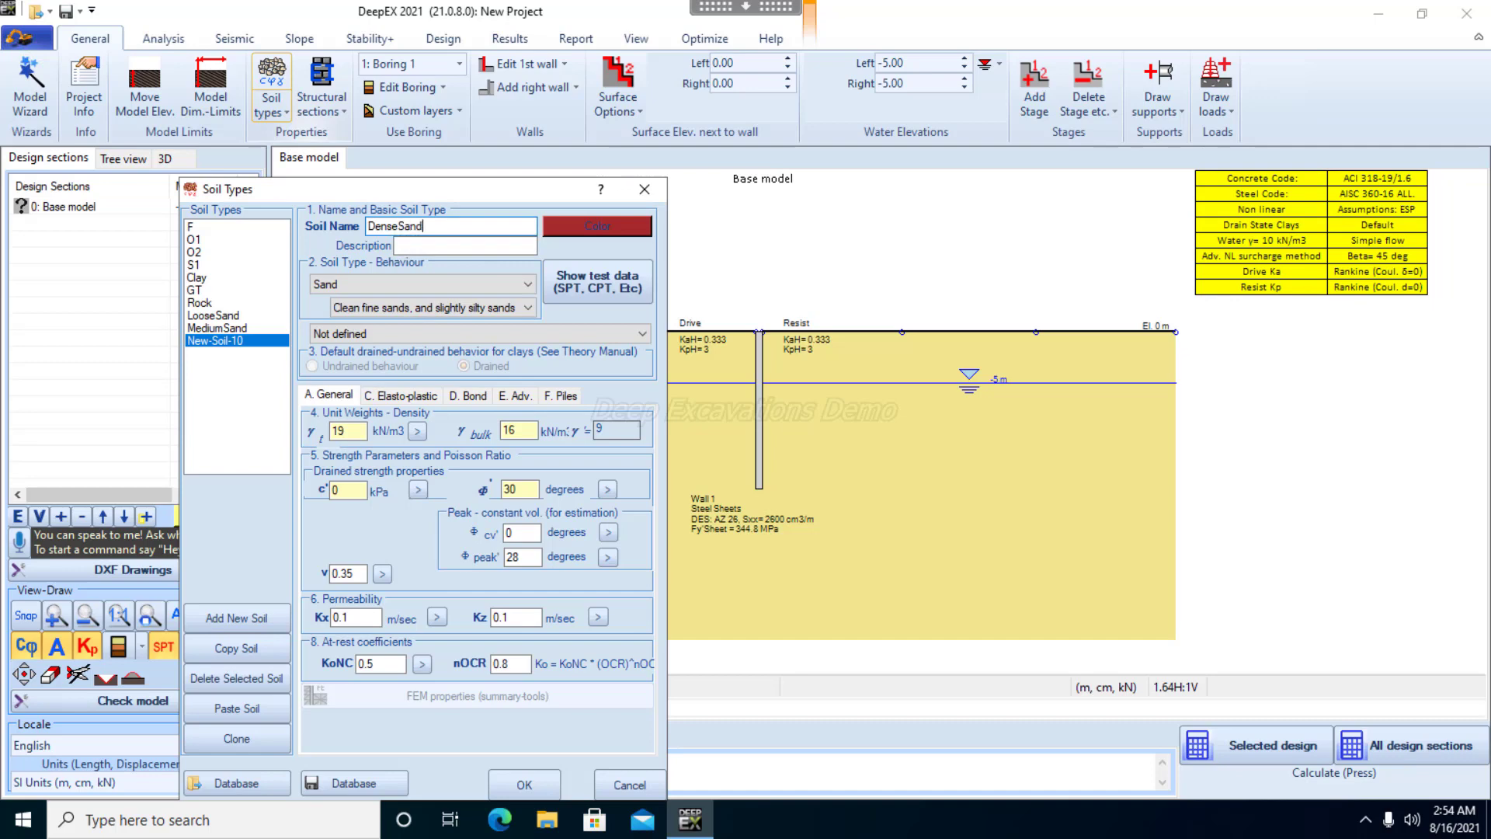
{"action": "type", "text": "nseSand"}
Set DenseSand's total and bulk unit weights to 18 kN/m3 and its friction angle to 38 degrees
{"action": "left_click", "coordinate": [360, 437]}
{"action": "type", "text": "18"}
{"action": "left_click", "coordinate": [525, 429]}
{"action": "key", "text": "BackSpace"}
{"action": "type", "text": "8"}
{"action": "left_click", "coordinate": [519, 489]}
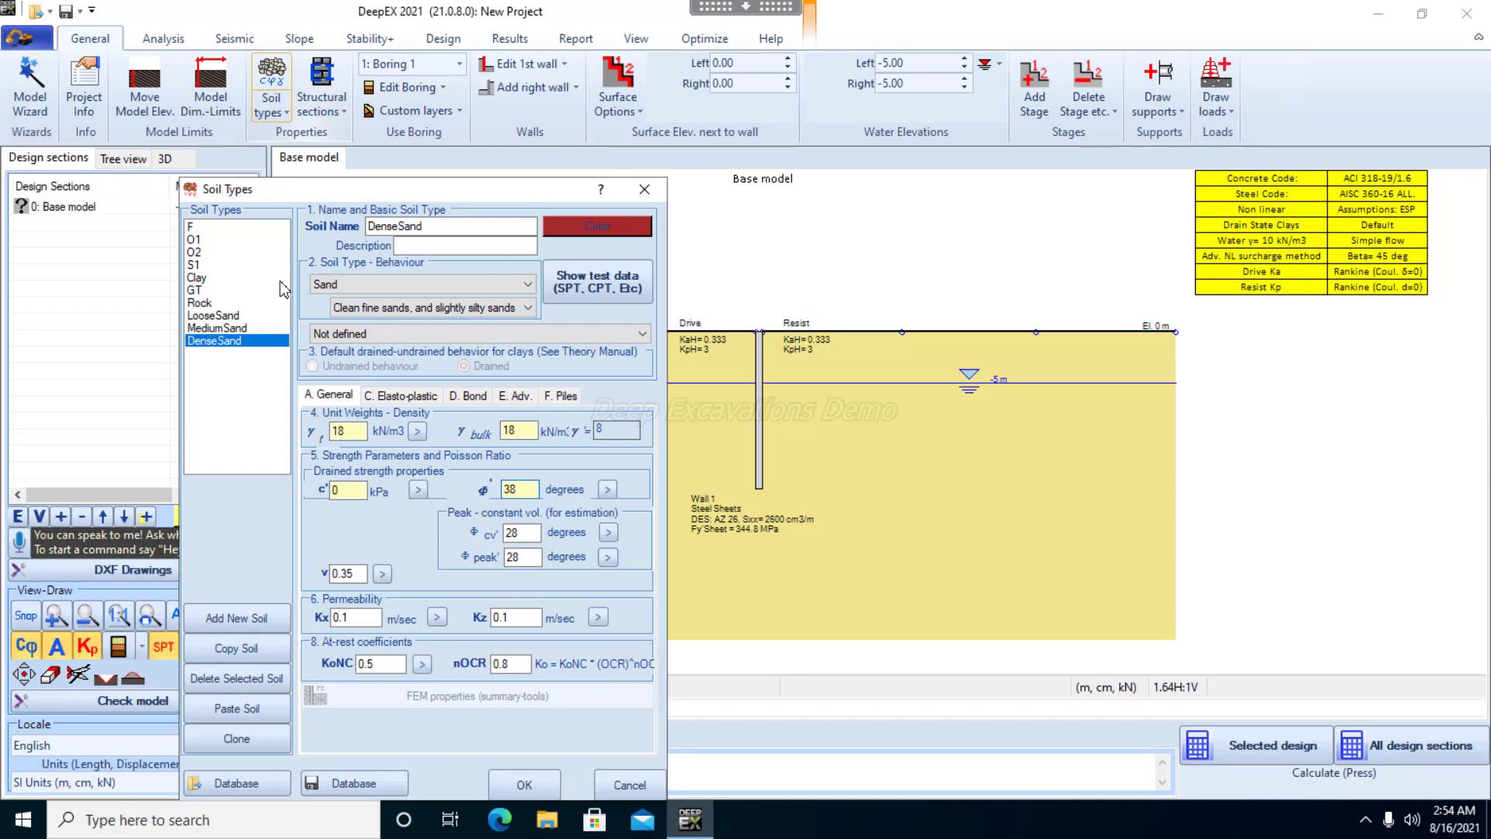
Review the three new sands and change MediumSand's display color to light cyan (RGB 128, 255, 255)
{"action": "left_click", "coordinate": [233, 316]}
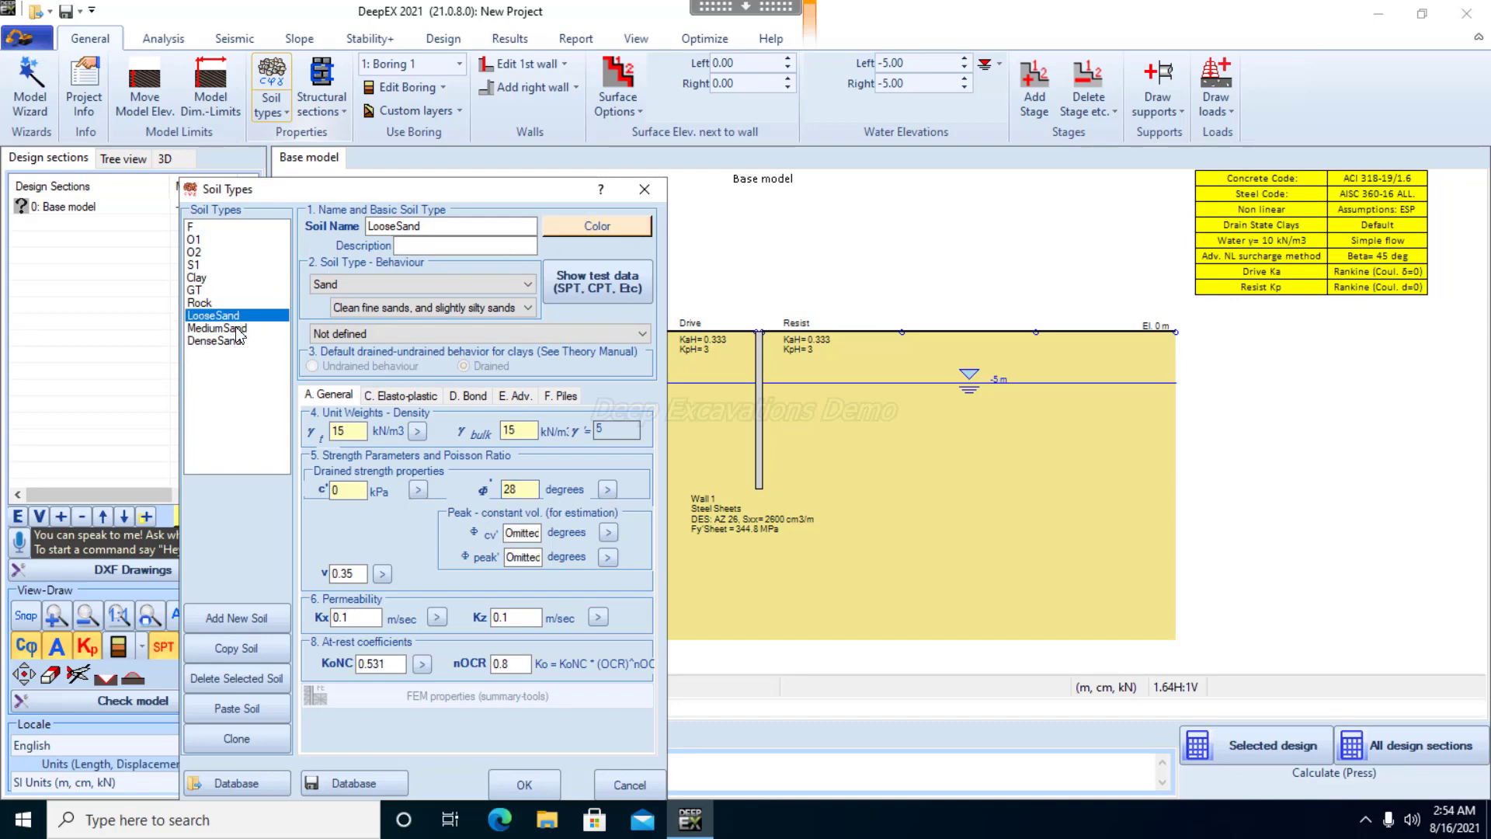
{"action": "left_click", "coordinate": [232, 328]}
{"action": "left_click", "coordinate": [240, 343]}
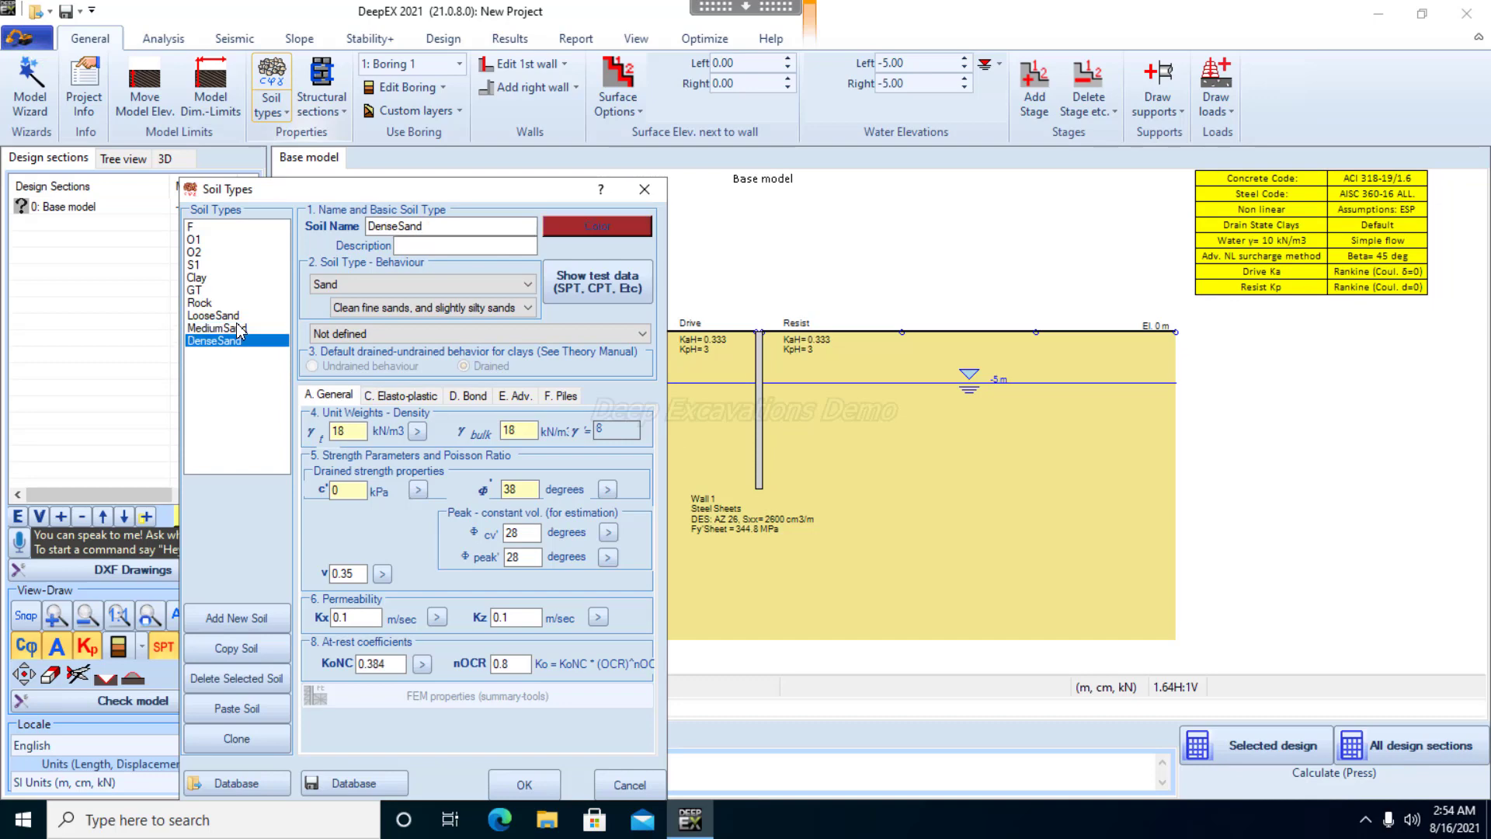
{"action": "left_click", "coordinate": [240, 315]}
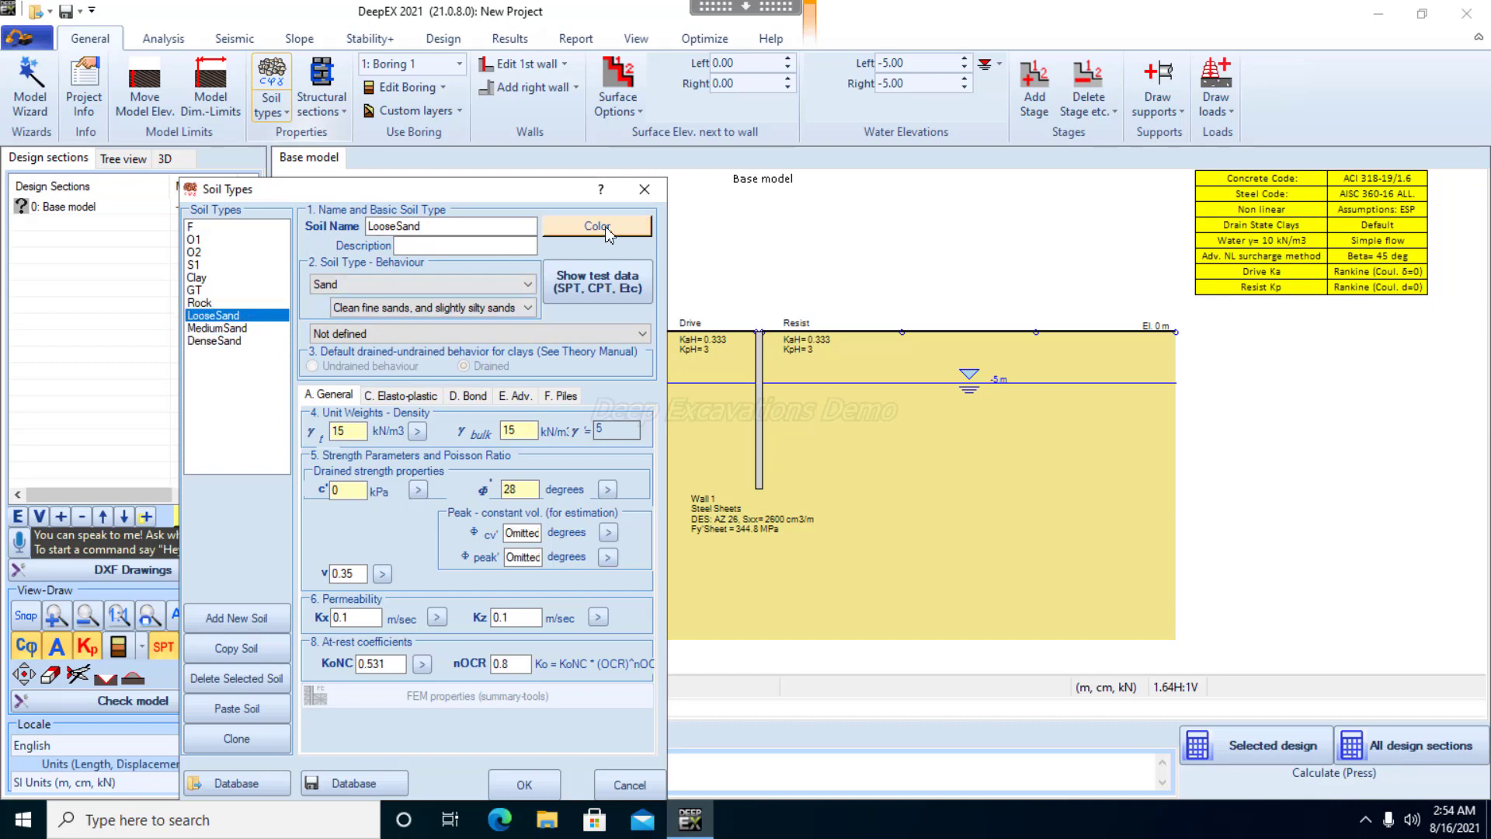
{"action": "left_click", "coordinate": [240, 328]}
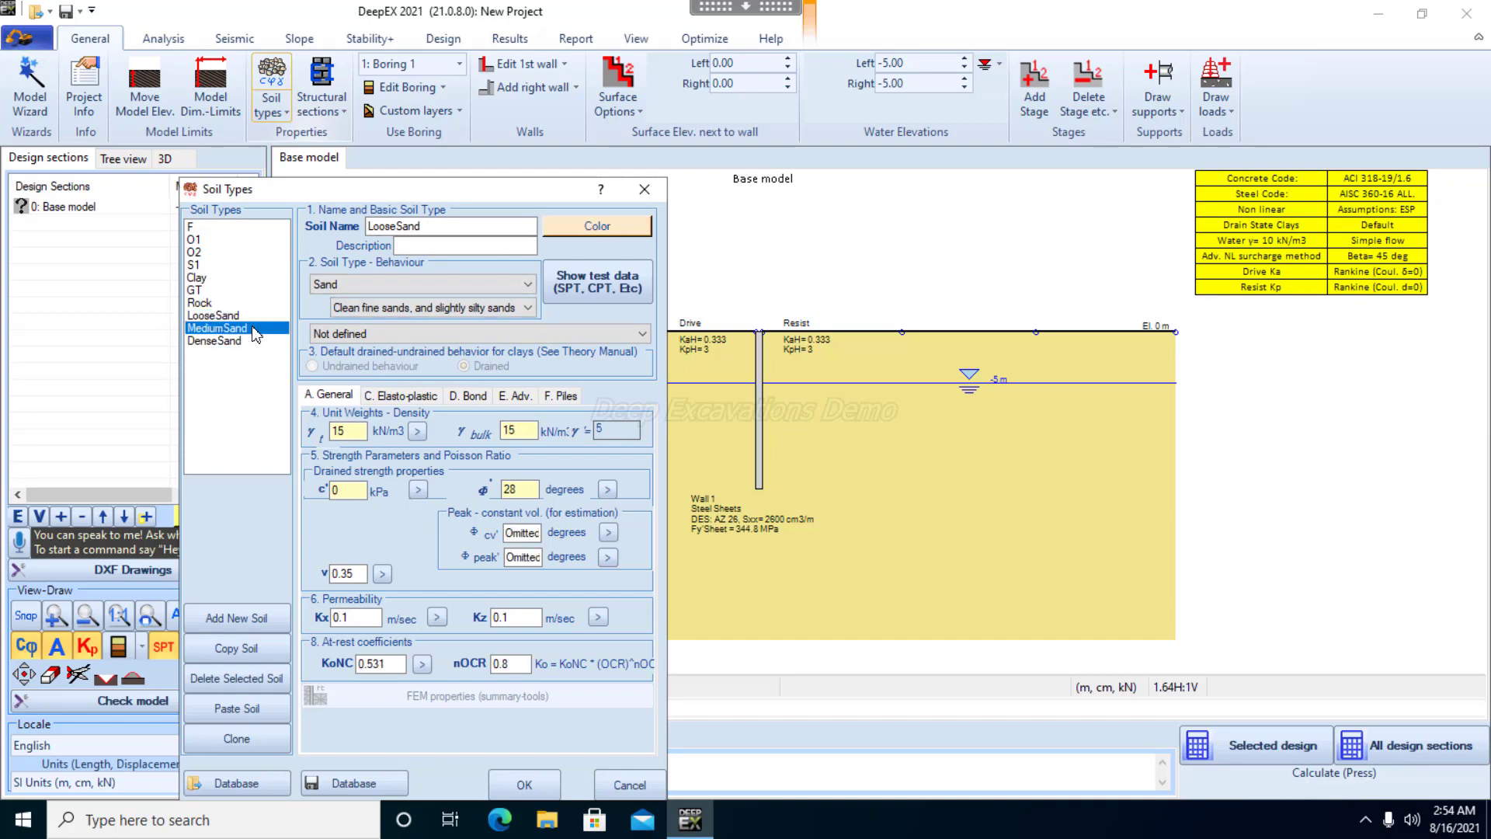
{"action": "left_click", "coordinate": [600, 237]}
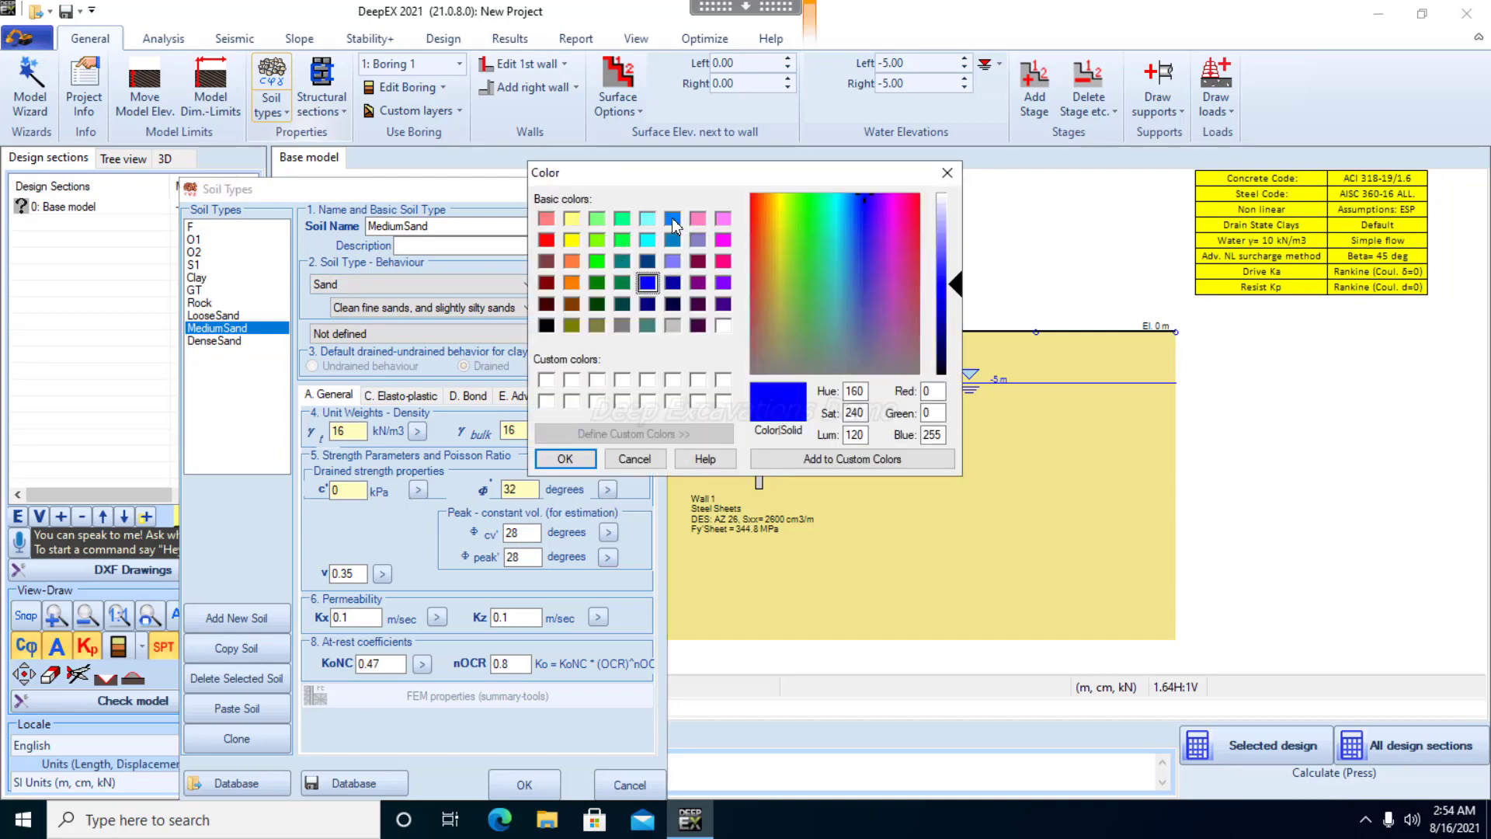
{"action": "left_click", "coordinate": [648, 220]}
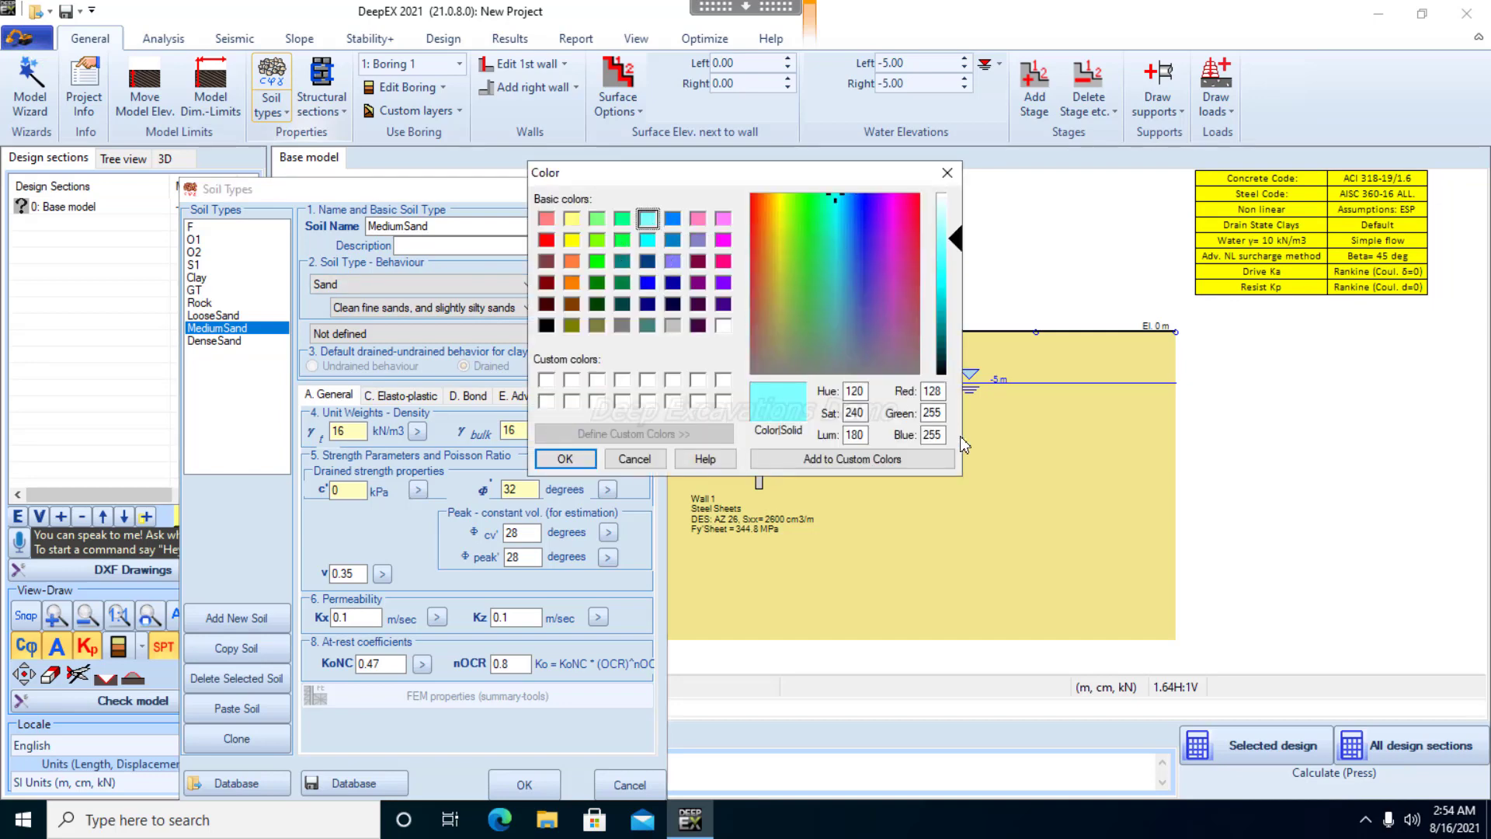
{"action": "left_click", "coordinate": [566, 459]}
Change DenseSand's display color to pink (RGB 255, 128, 192) and accept the soil type definitions
{"action": "left_click", "coordinate": [221, 340]}
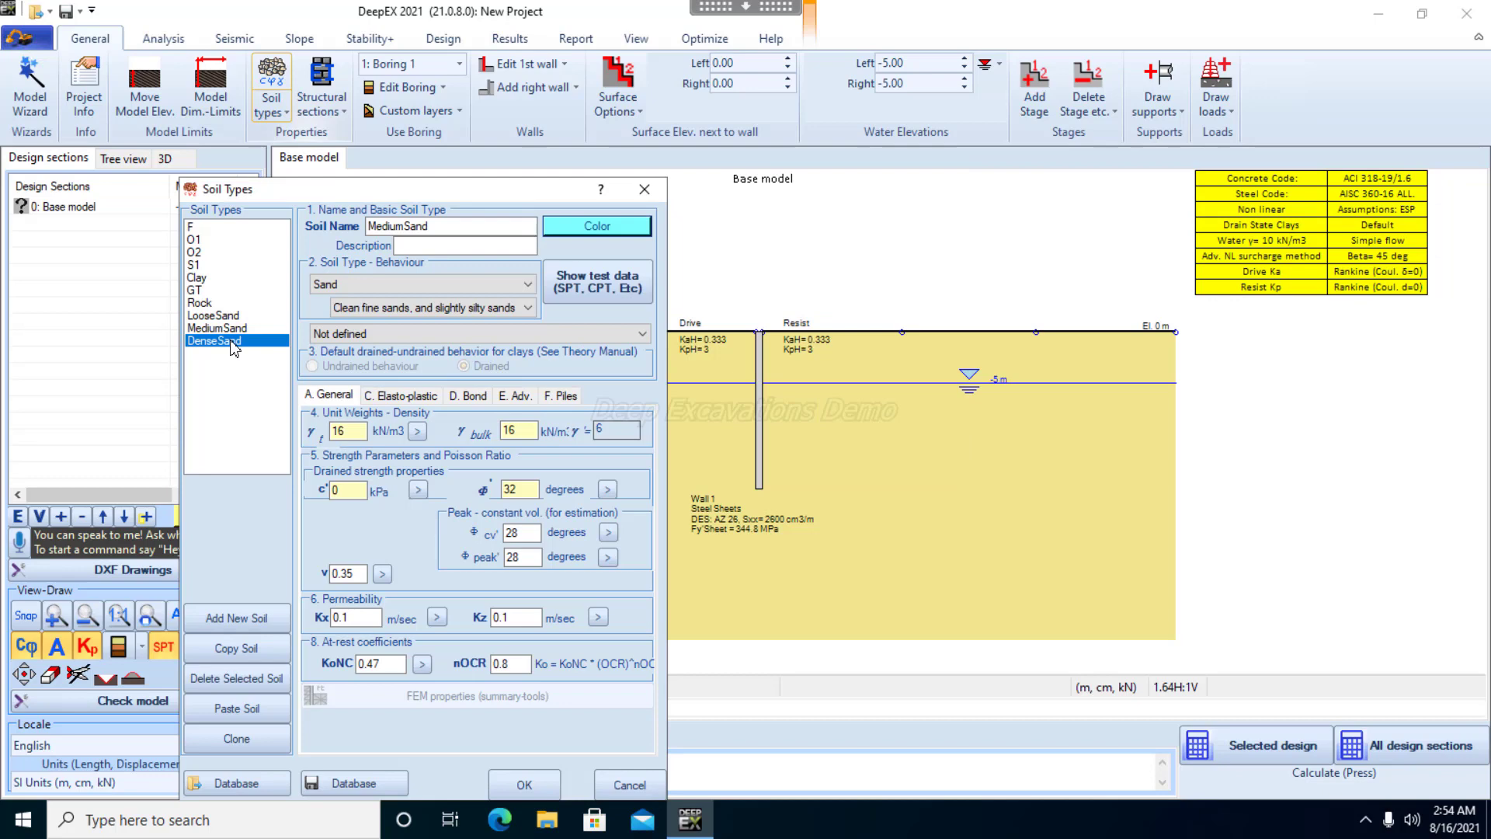
{"action": "left_click", "coordinate": [597, 232]}
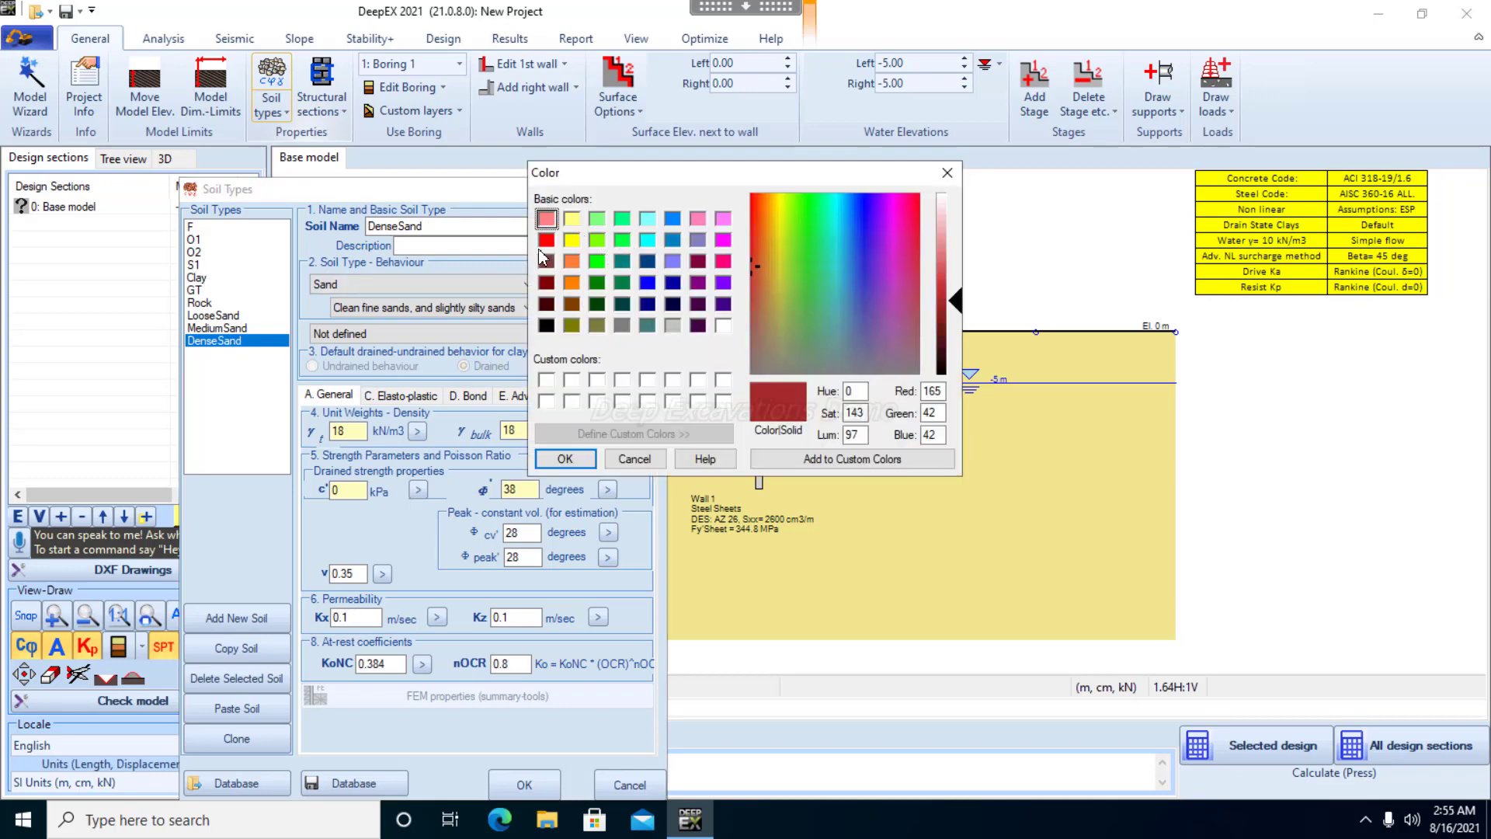
{"action": "left_click", "coordinate": [694, 219]}
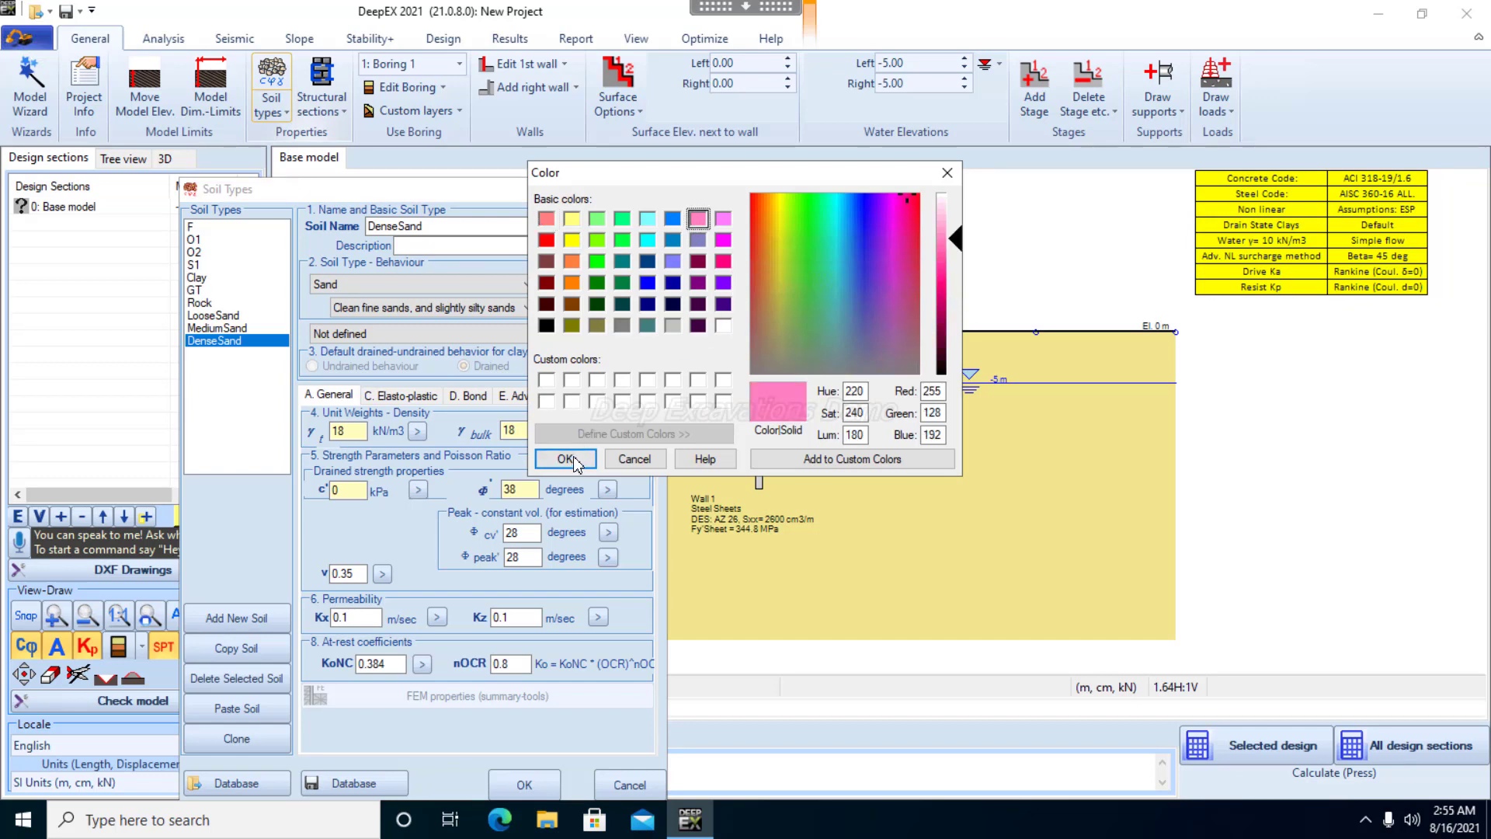
{"action": "left_click", "coordinate": [566, 459]}
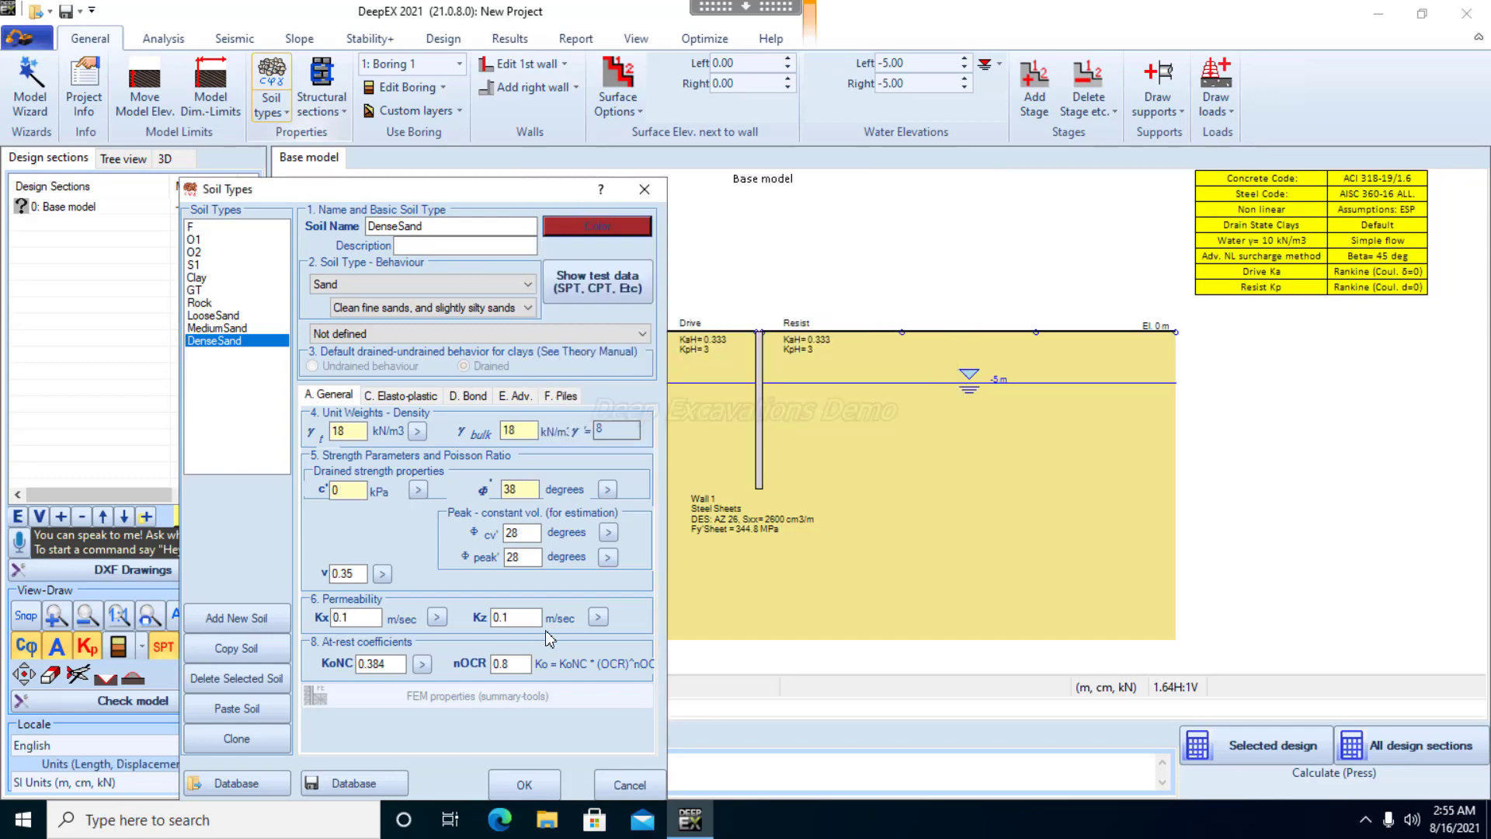
{"action": "left_click", "coordinate": [524, 784]}
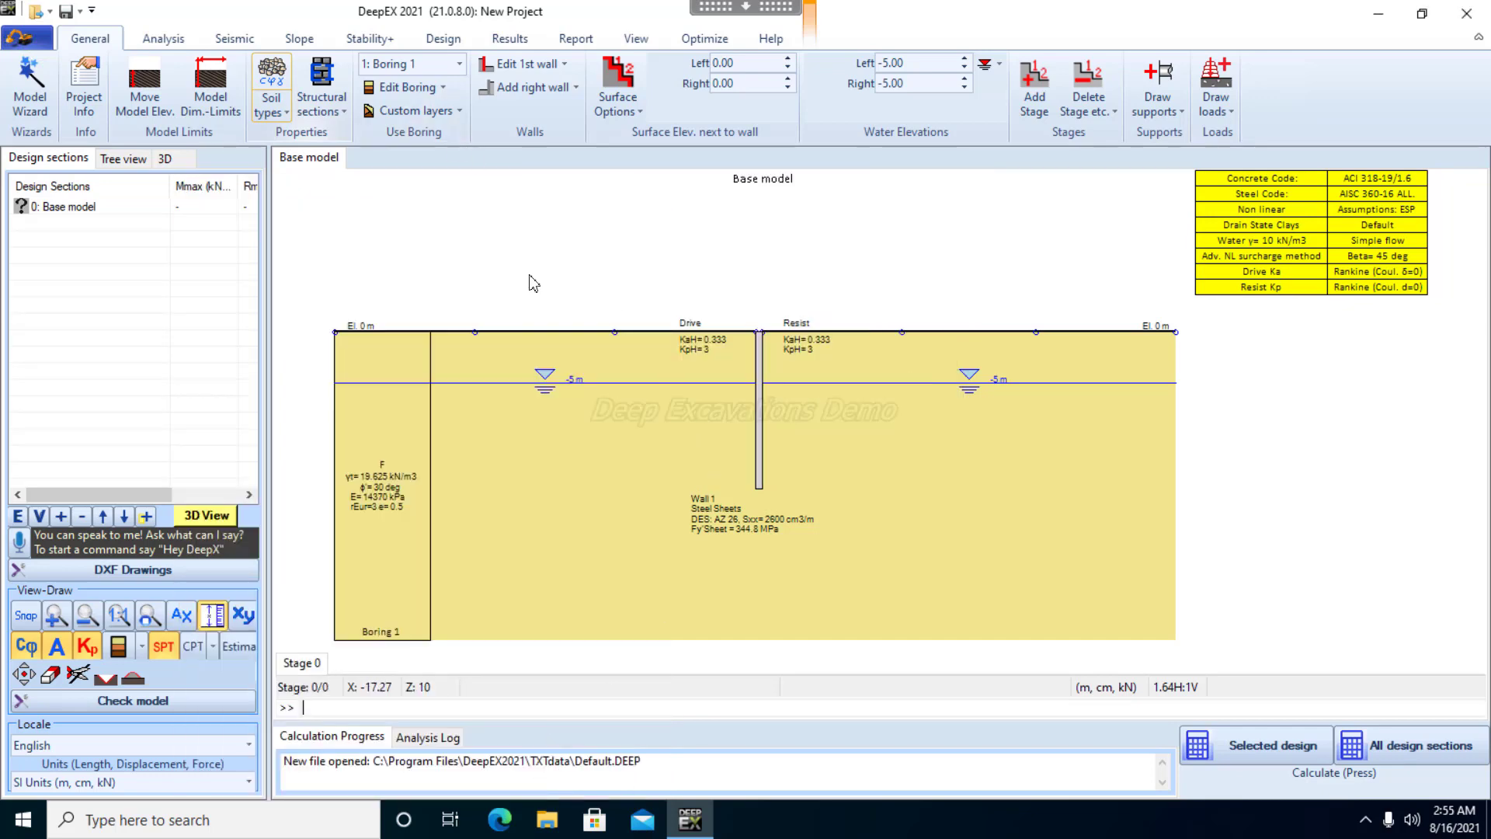
Open Boring 1's soil layers and assign LooseSand to the layer with top elevation 0 m
{"action": "left_click", "coordinate": [325, 75]}
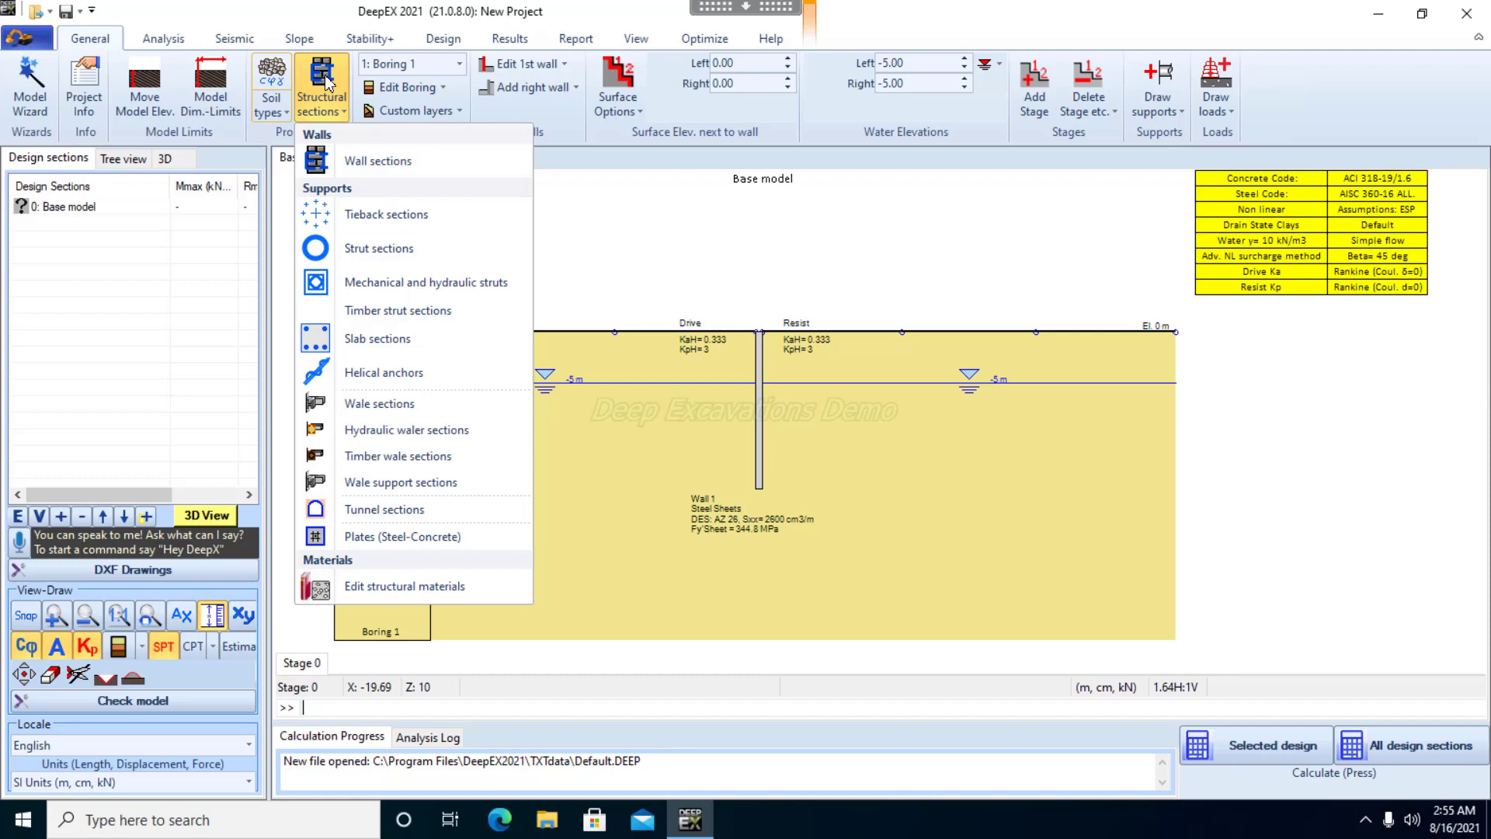
{"action": "left_click", "coordinate": [420, 92]}
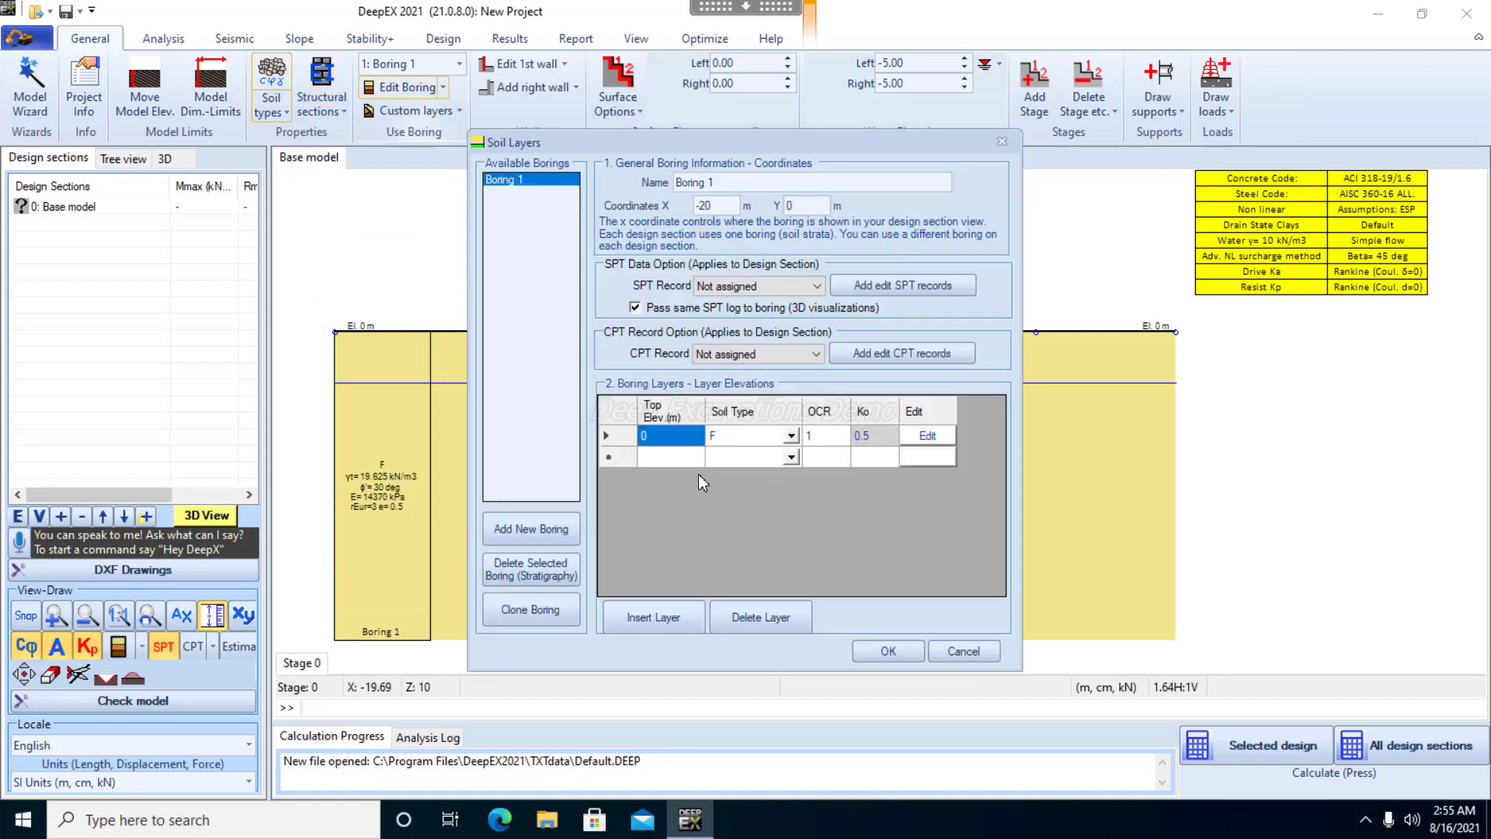
{"action": "left_click", "coordinate": [791, 440]}
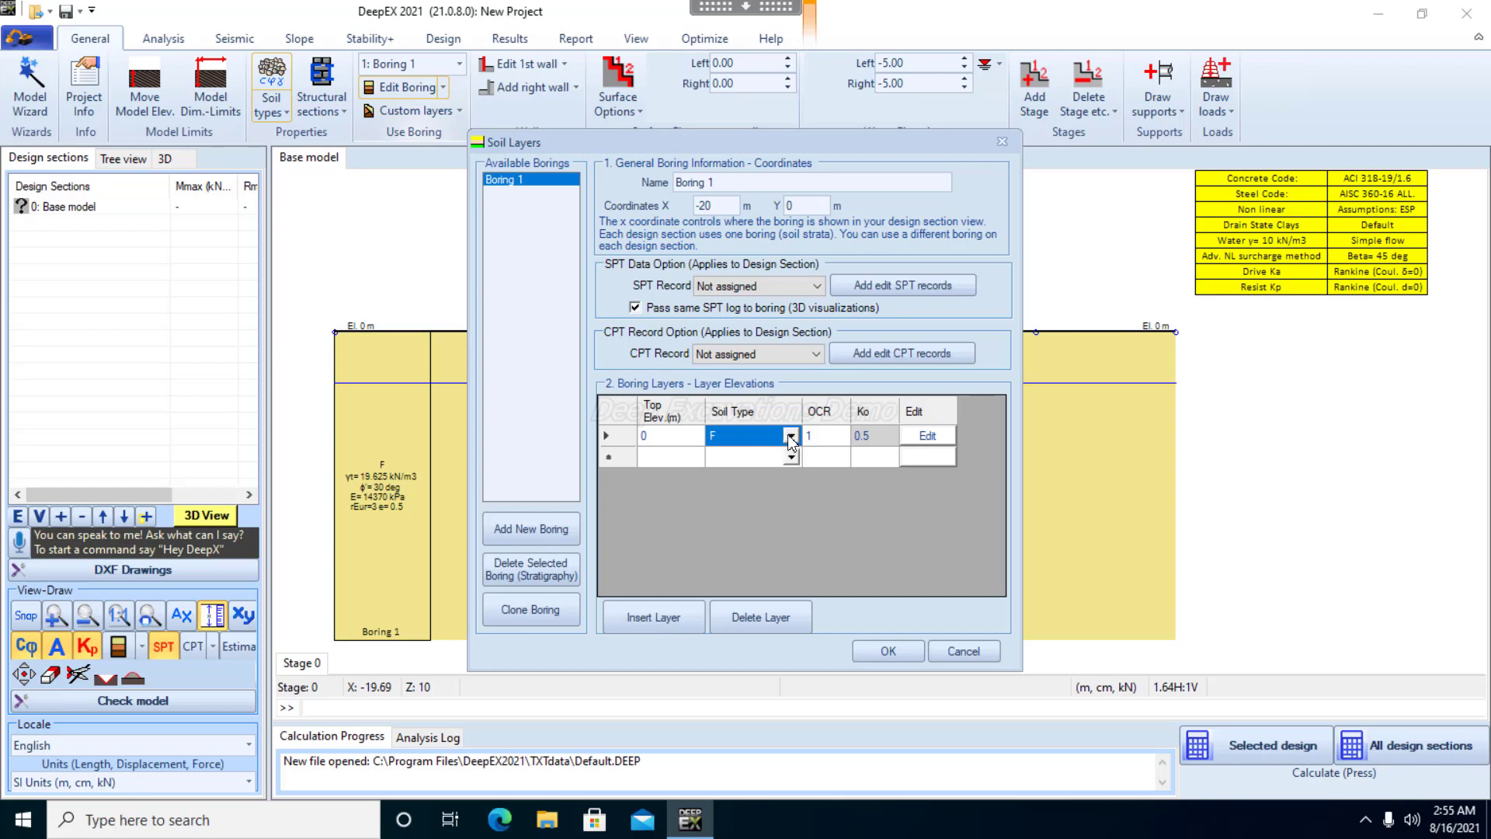
{"action": "left_click", "coordinate": [791, 439]}
{"action": "left_click", "coordinate": [748, 542]}
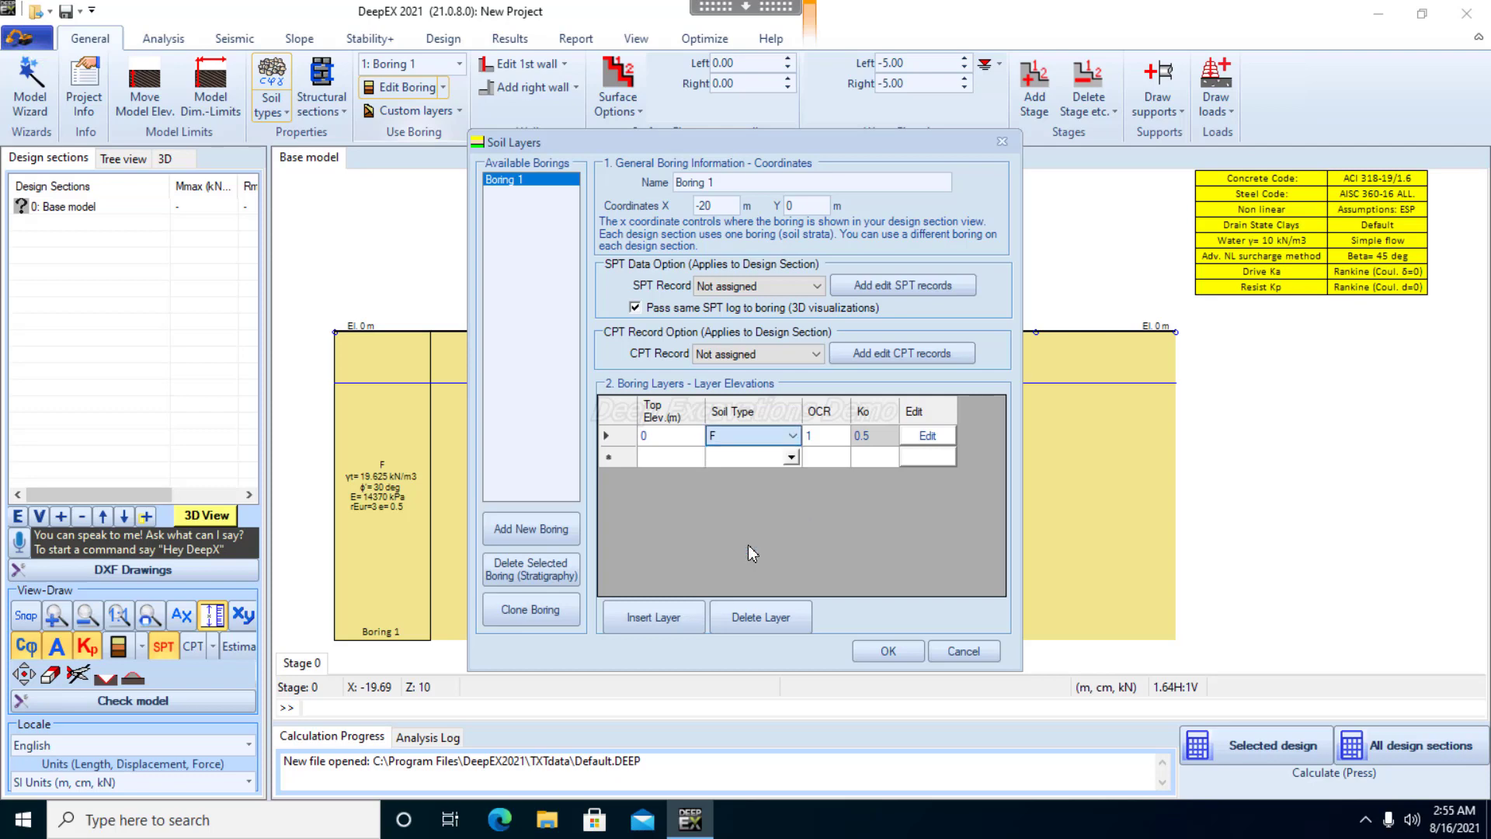
Add a second layer to Boring 1 with top elevation -5 m and soil type MediumSand
{"action": "left_click", "coordinate": [676, 457]}
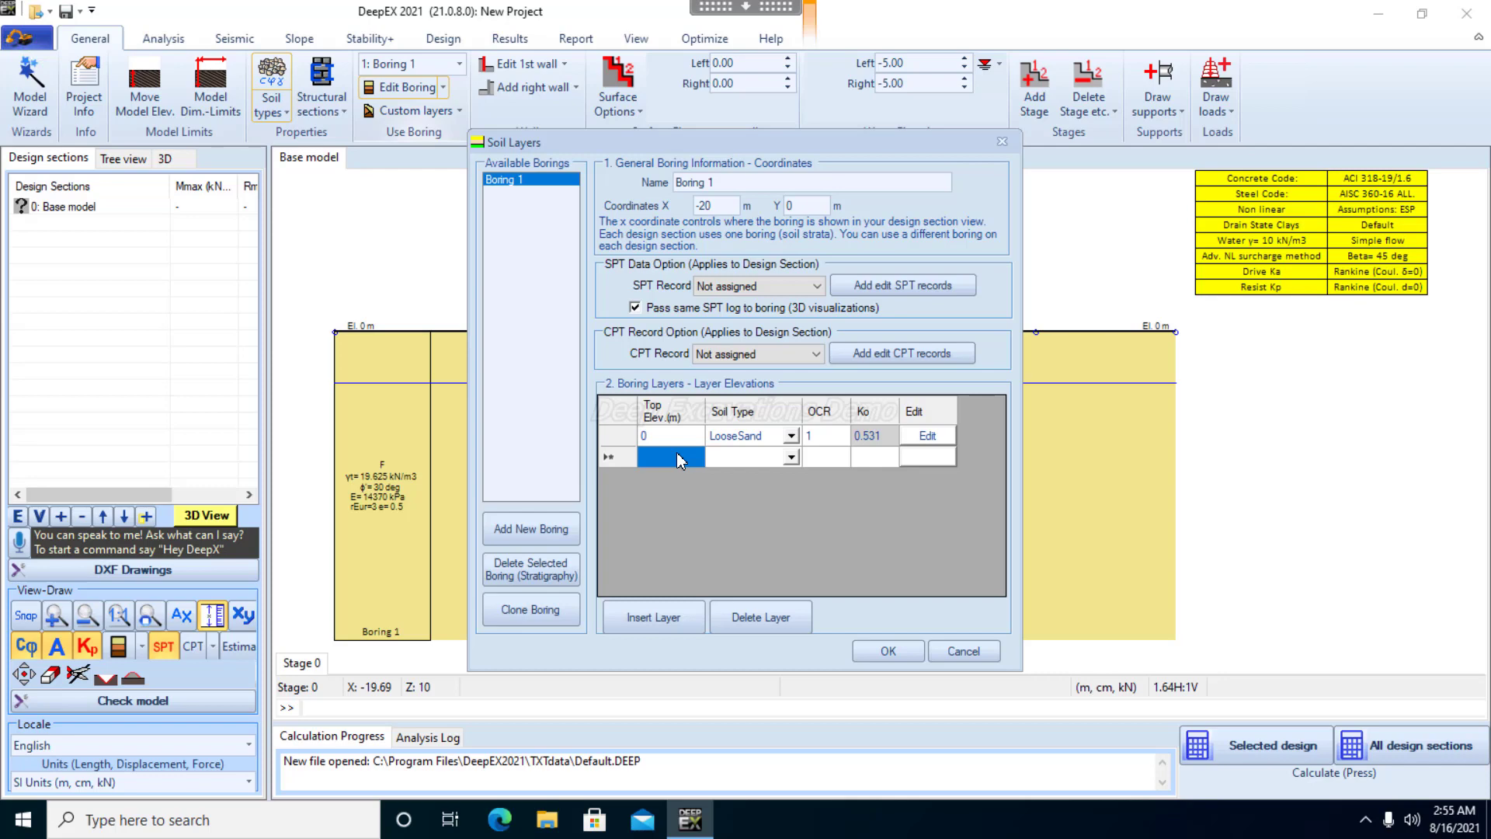
{"action": "type", "text": "-5"}
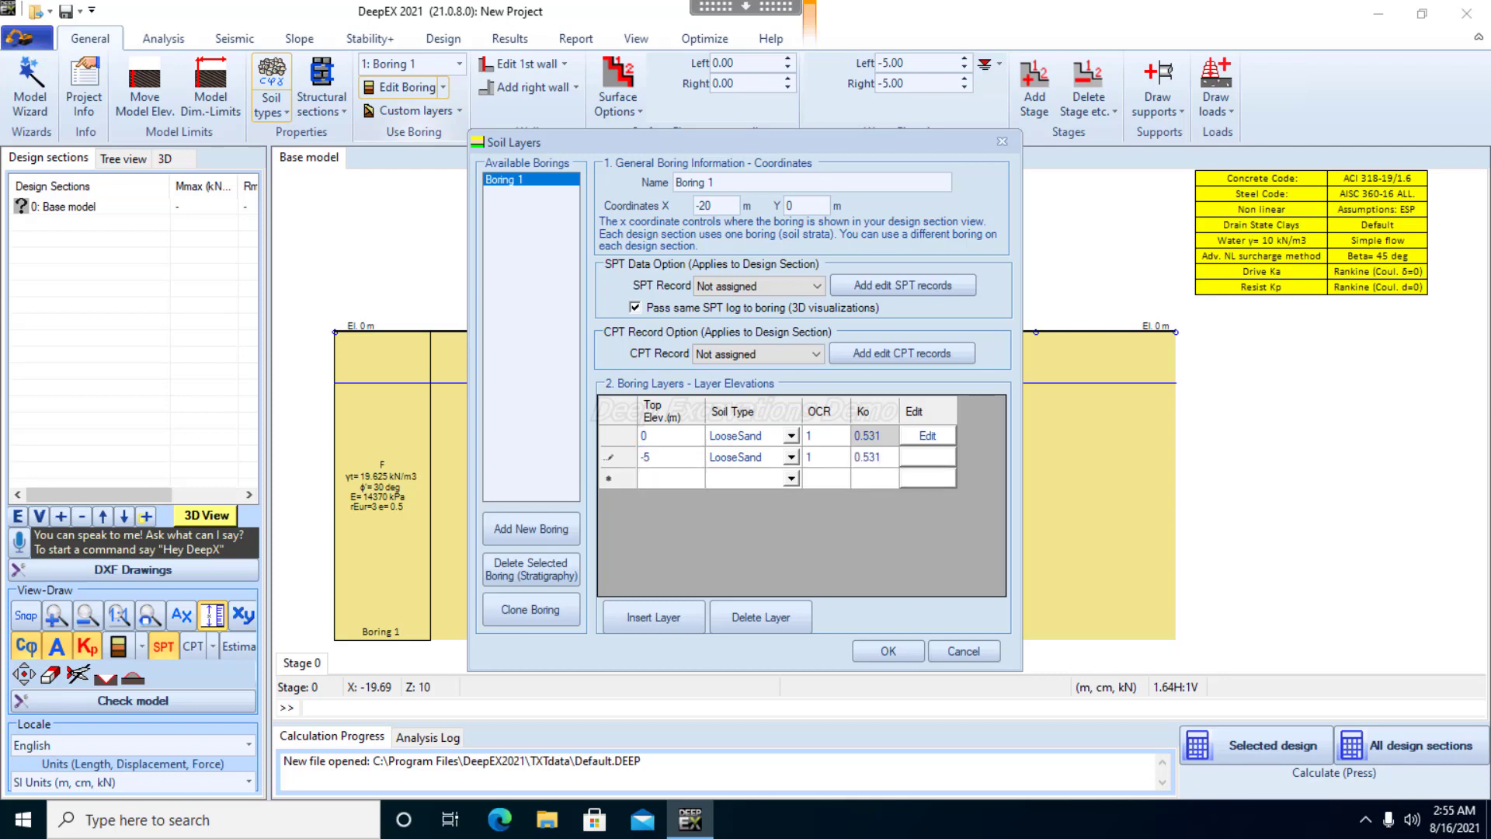
{"action": "left_click", "coordinate": [790, 462]}
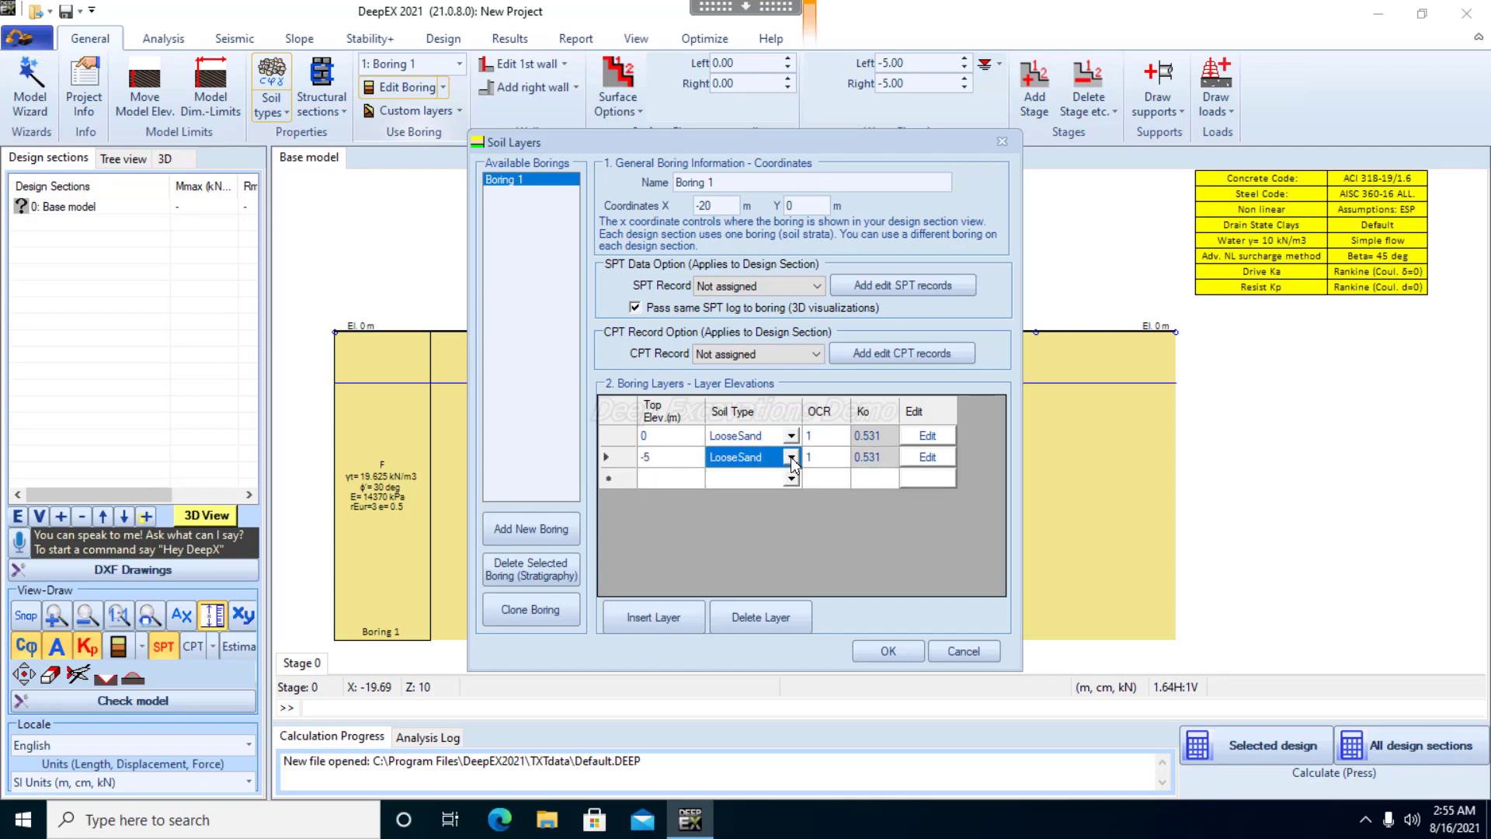
{"action": "left_click", "coordinate": [789, 459]}
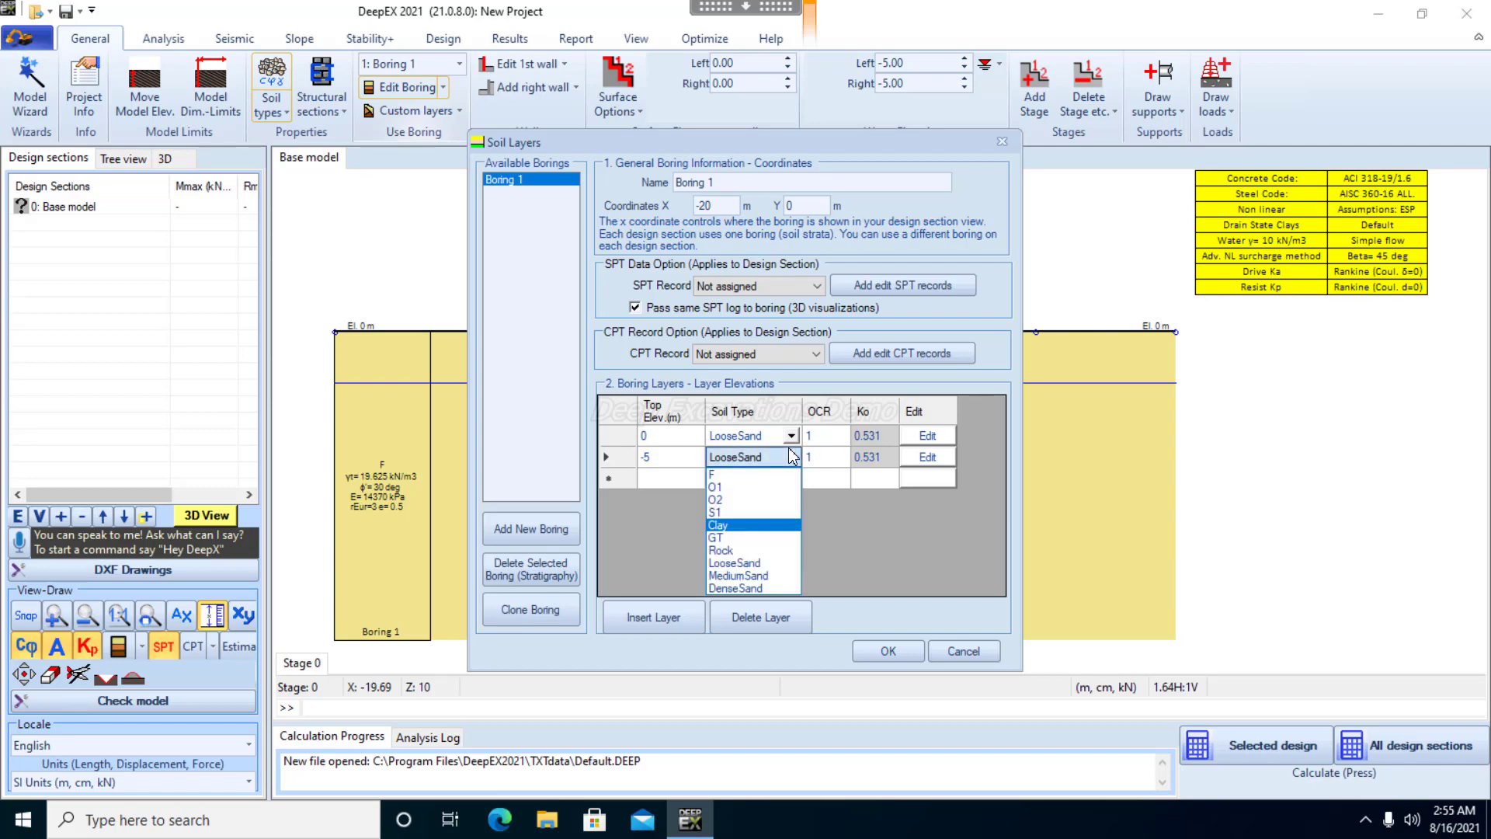
{"action": "left_click", "coordinate": [691, 482]}
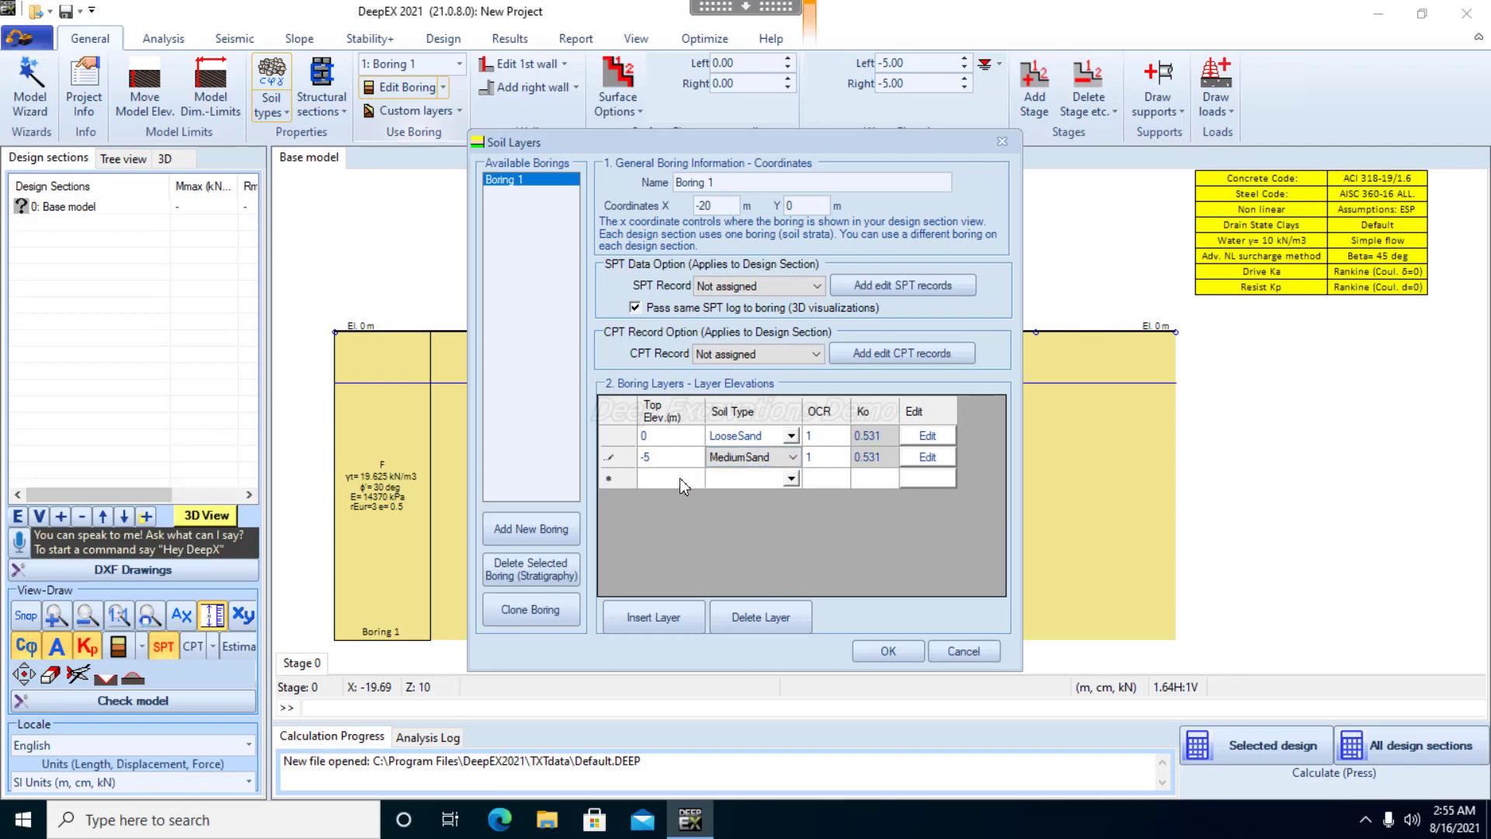
Add a third layer to Boring 1 with top elevation -11 m and soil type DenseSand, and accept the soil layers
{"action": "left_click", "coordinate": [680, 479]}
{"action": "type", "text": "-11"}
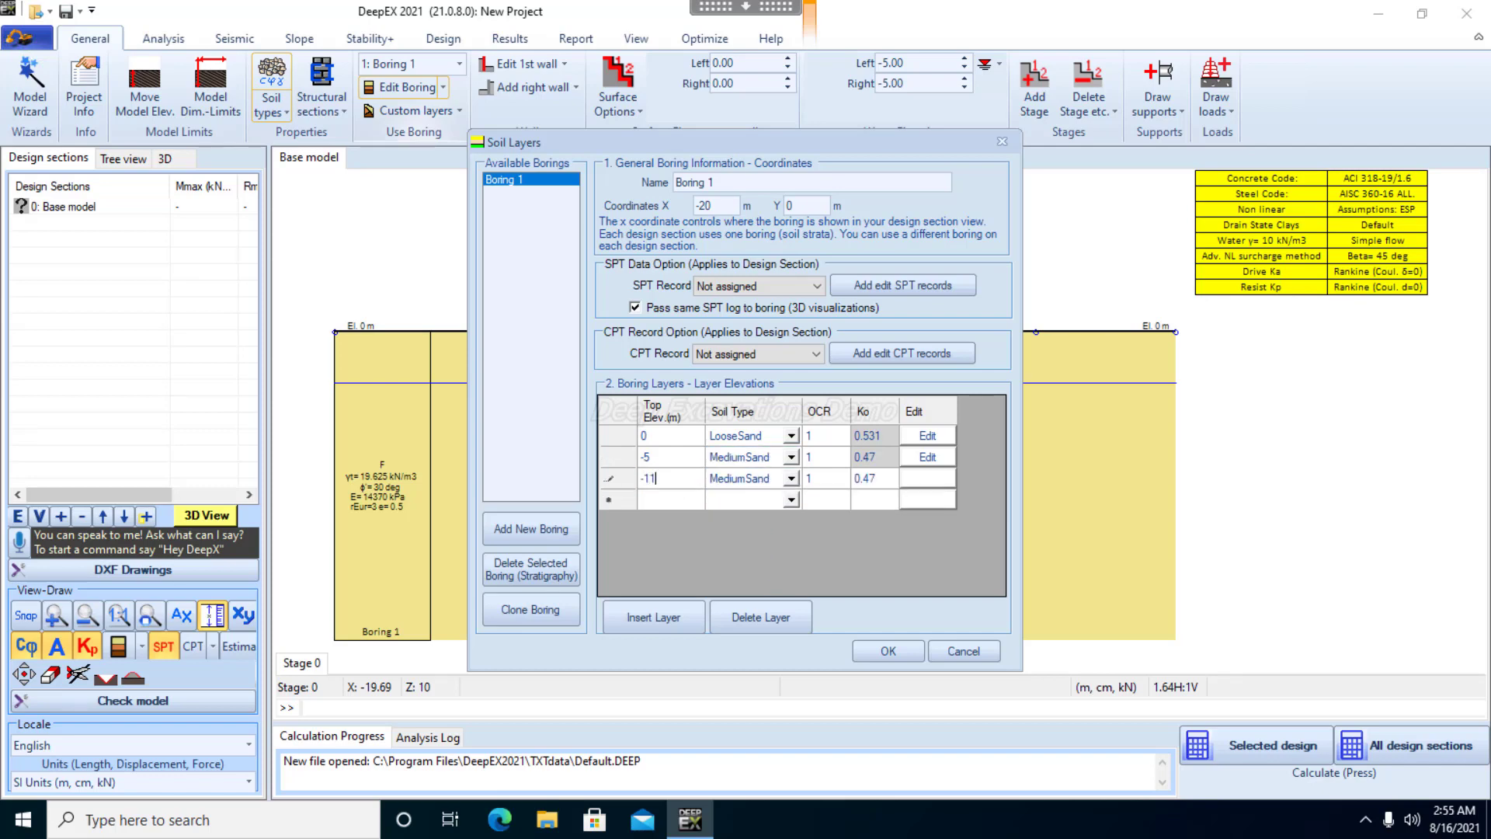
{"action": "left_click", "coordinate": [790, 480]}
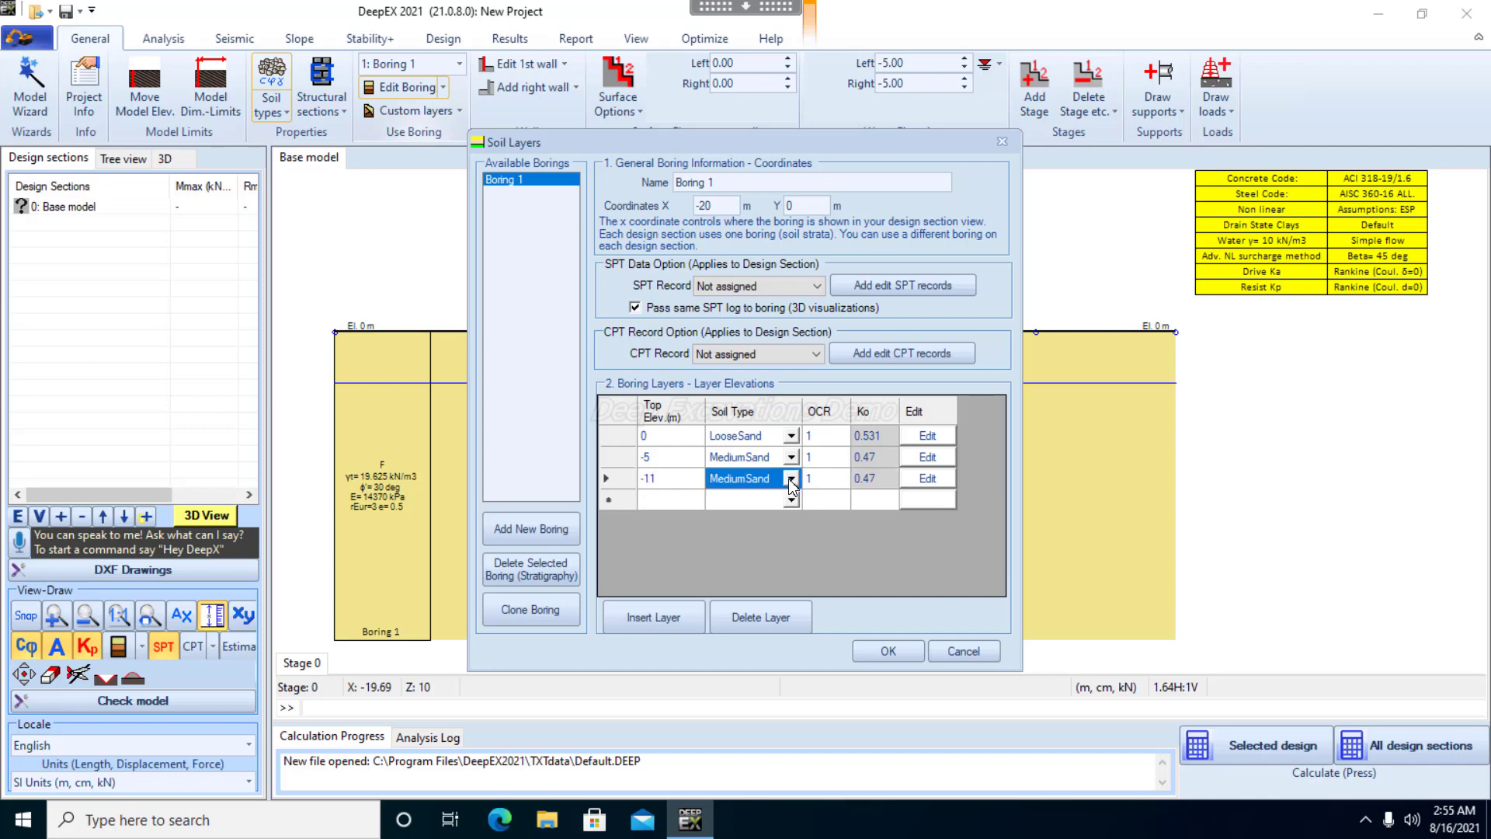
{"action": "left_click", "coordinate": [792, 482]}
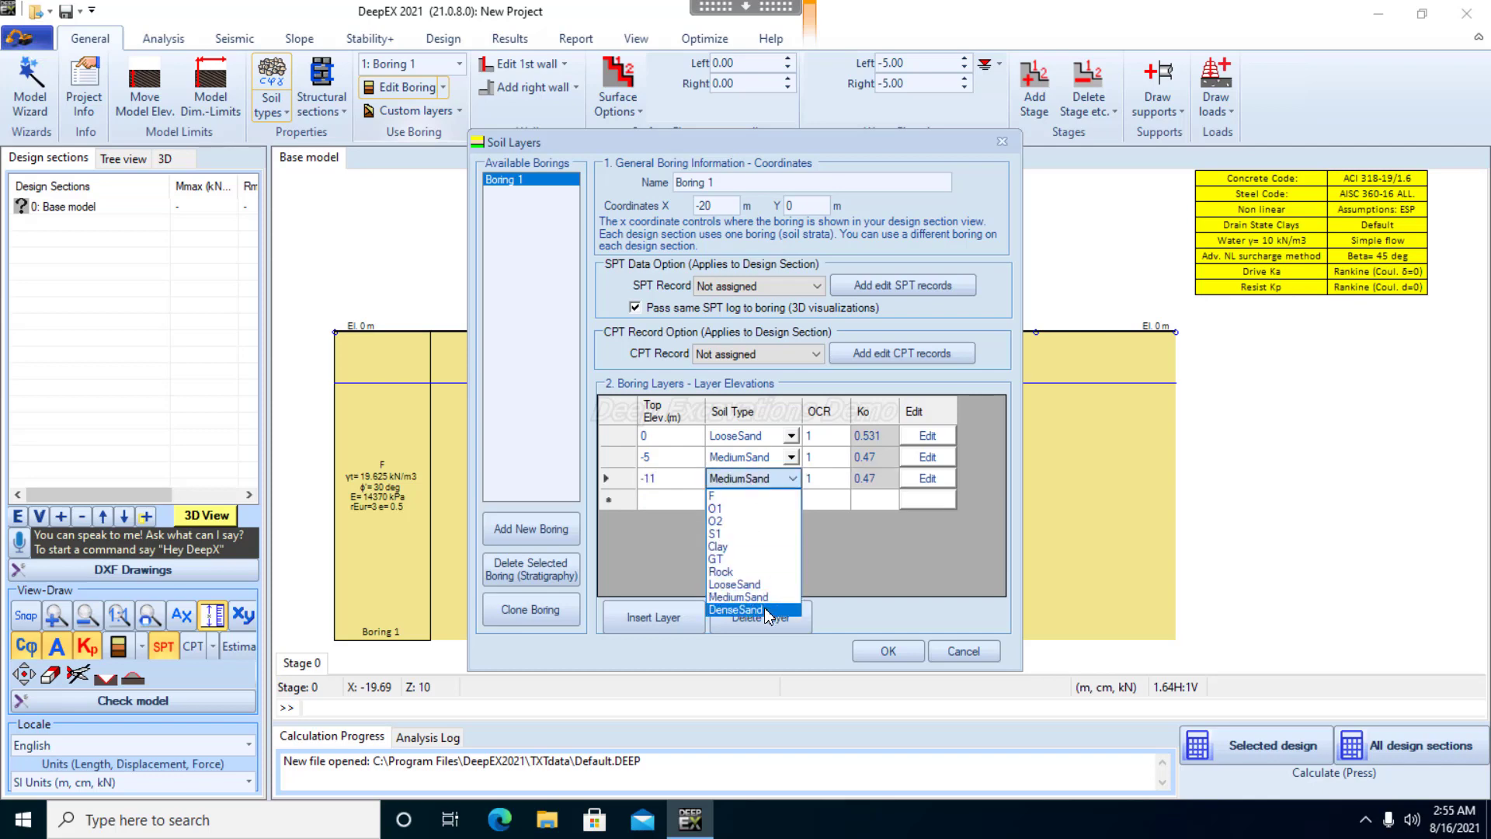
{"action": "left_click", "coordinate": [753, 607]}
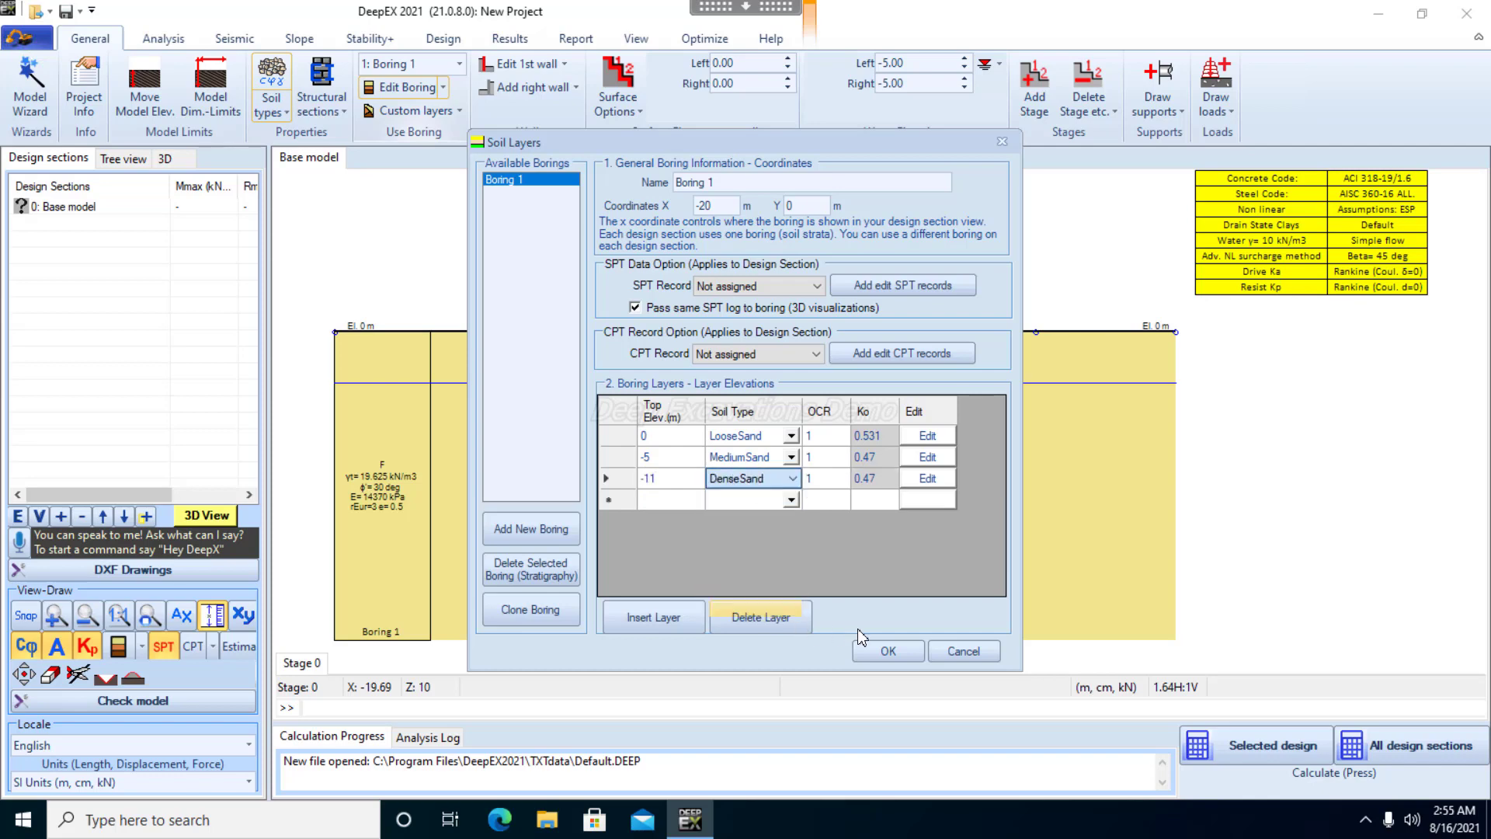
{"action": "left_click", "coordinate": [889, 652]}
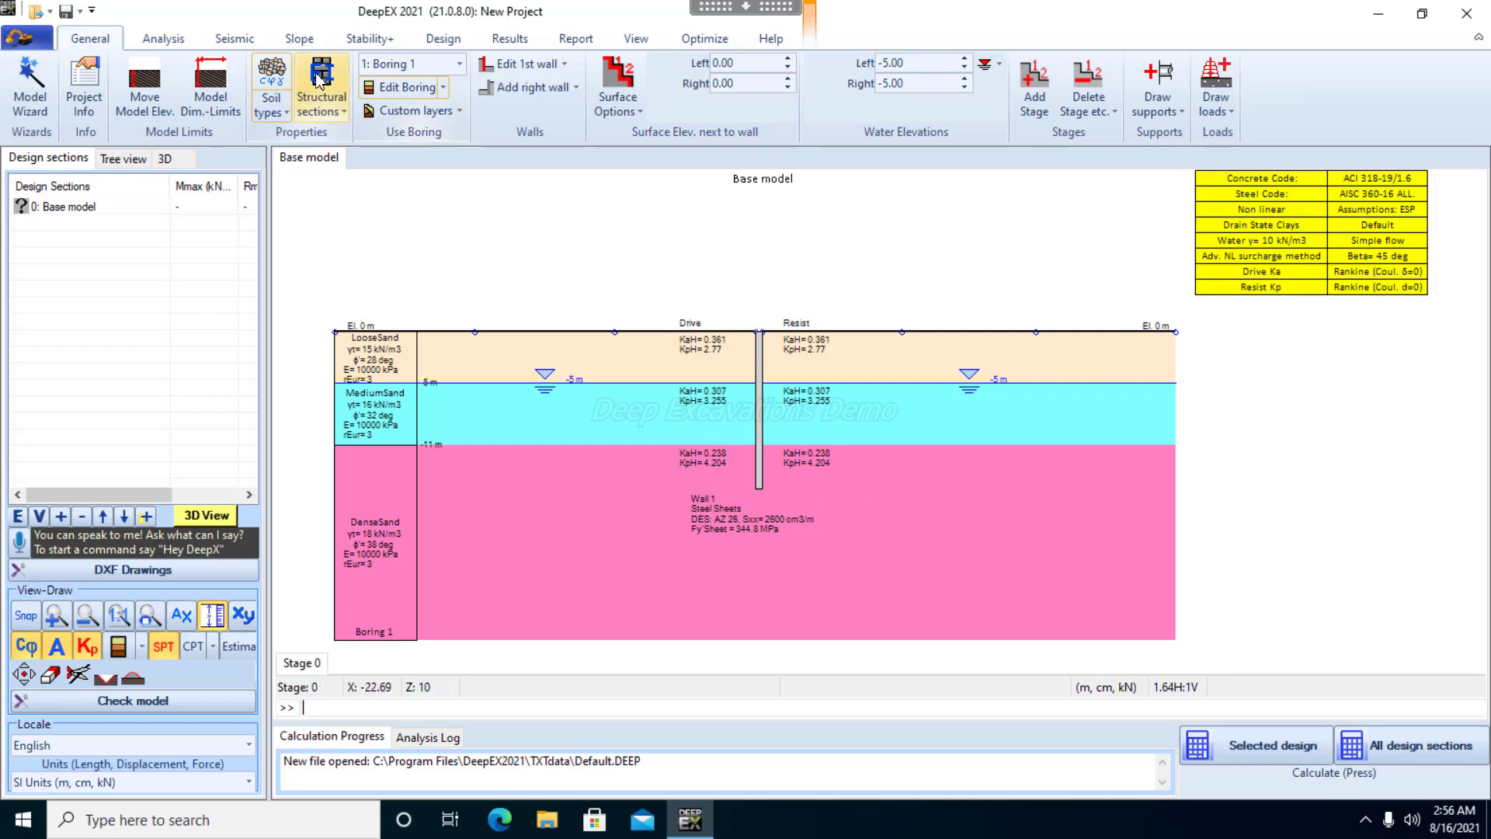
Change Wall 1's section to a secant pile wall with reinforced concrete piles and set its width to 0.8 m
{"action": "left_click", "coordinate": [331, 108]}
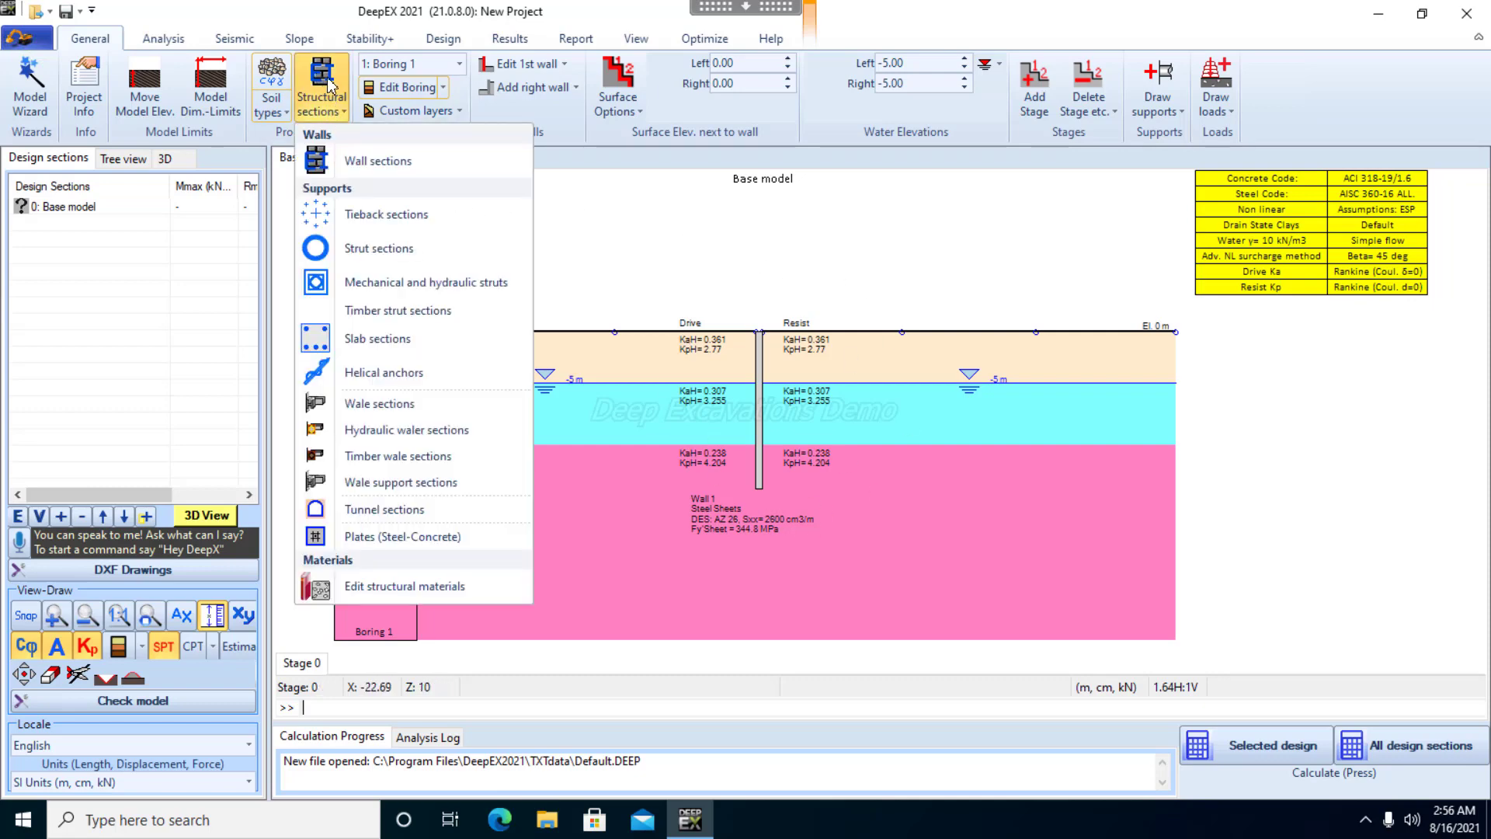
{"action": "left_click", "coordinate": [384, 163]}
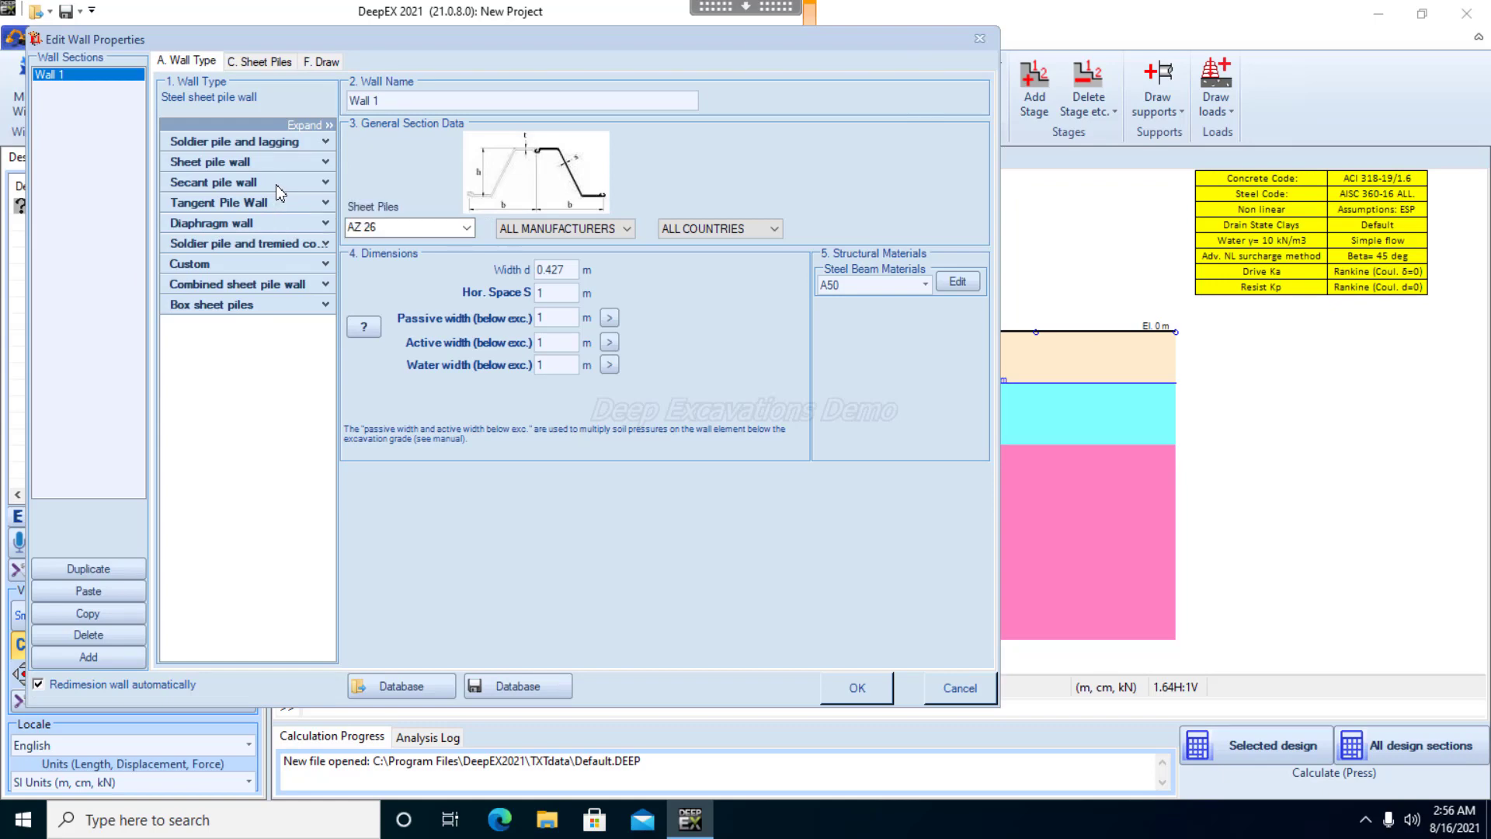
{"action": "left_click", "coordinate": [322, 183]}
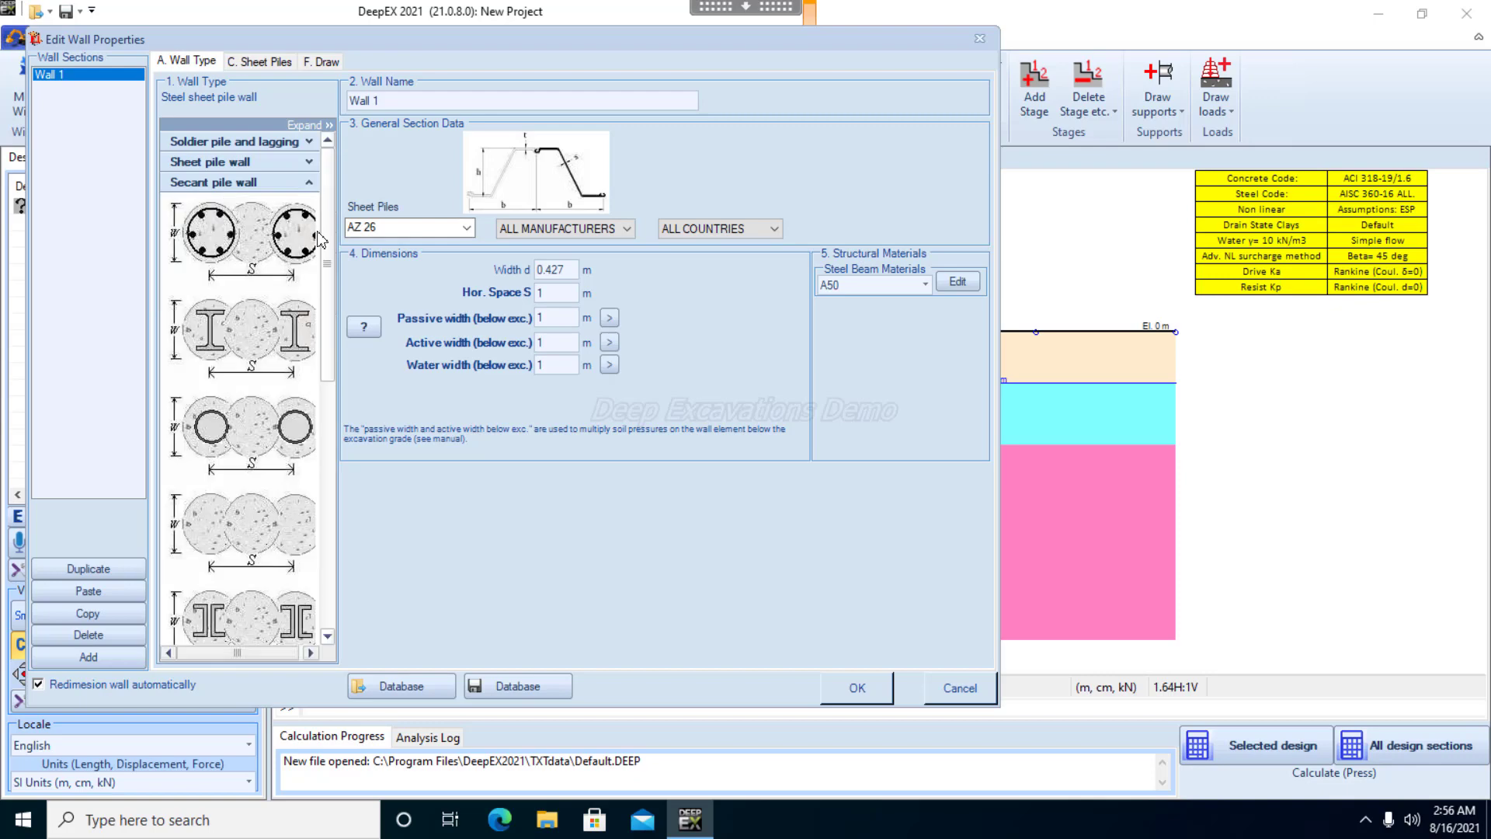
{"action": "left_click", "coordinate": [235, 256]}
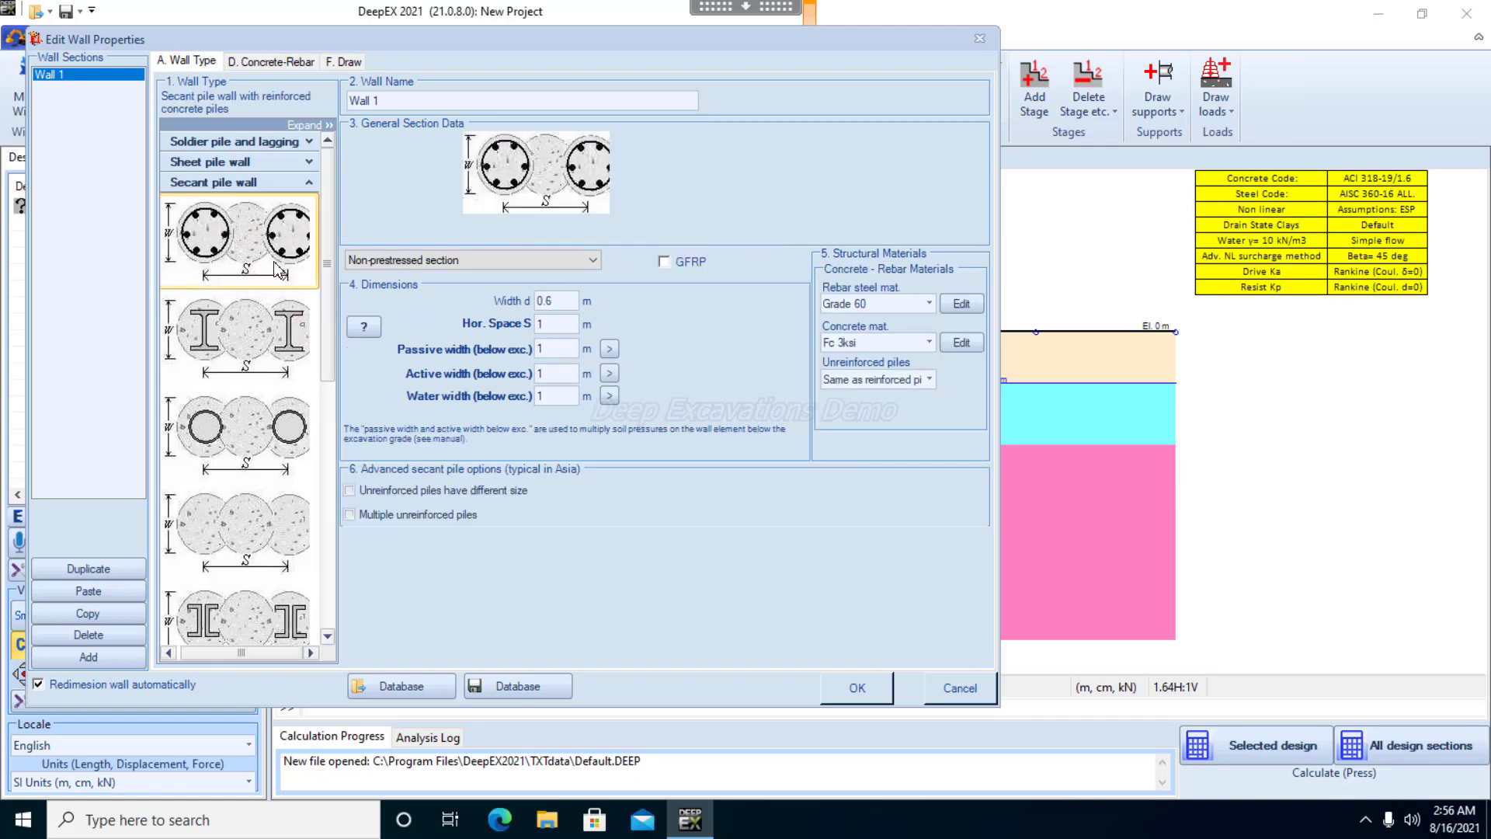
{"action": "left_click", "coordinate": [573, 306]}
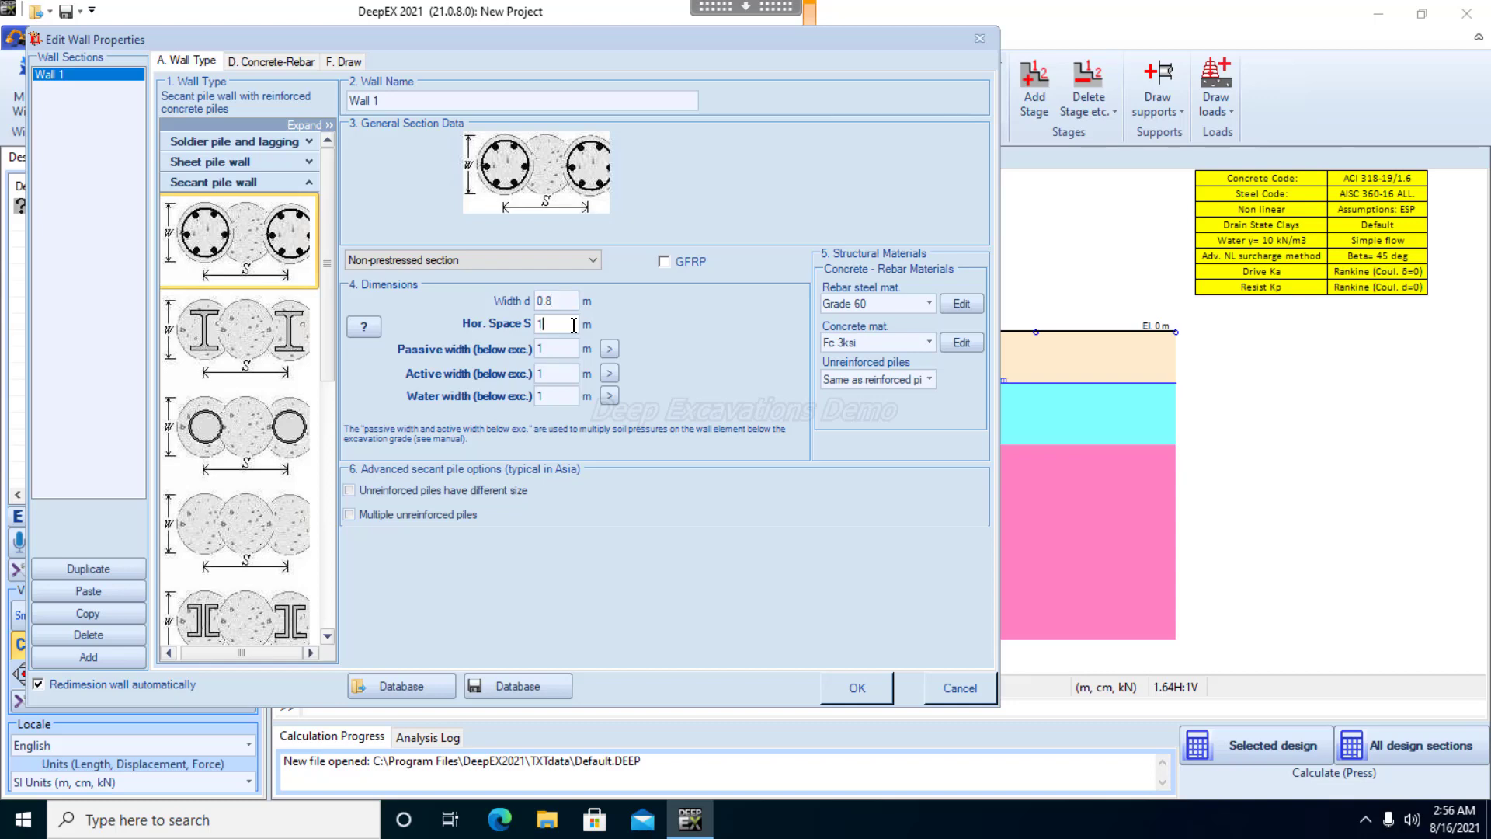
{"action": "left_click", "coordinate": [580, 326]}
Check the concrete material properties, assign Fc 4ksi concrete to the wall, and review the Grade 60 rebar steel properties
{"action": "left_click", "coordinate": [961, 343]}
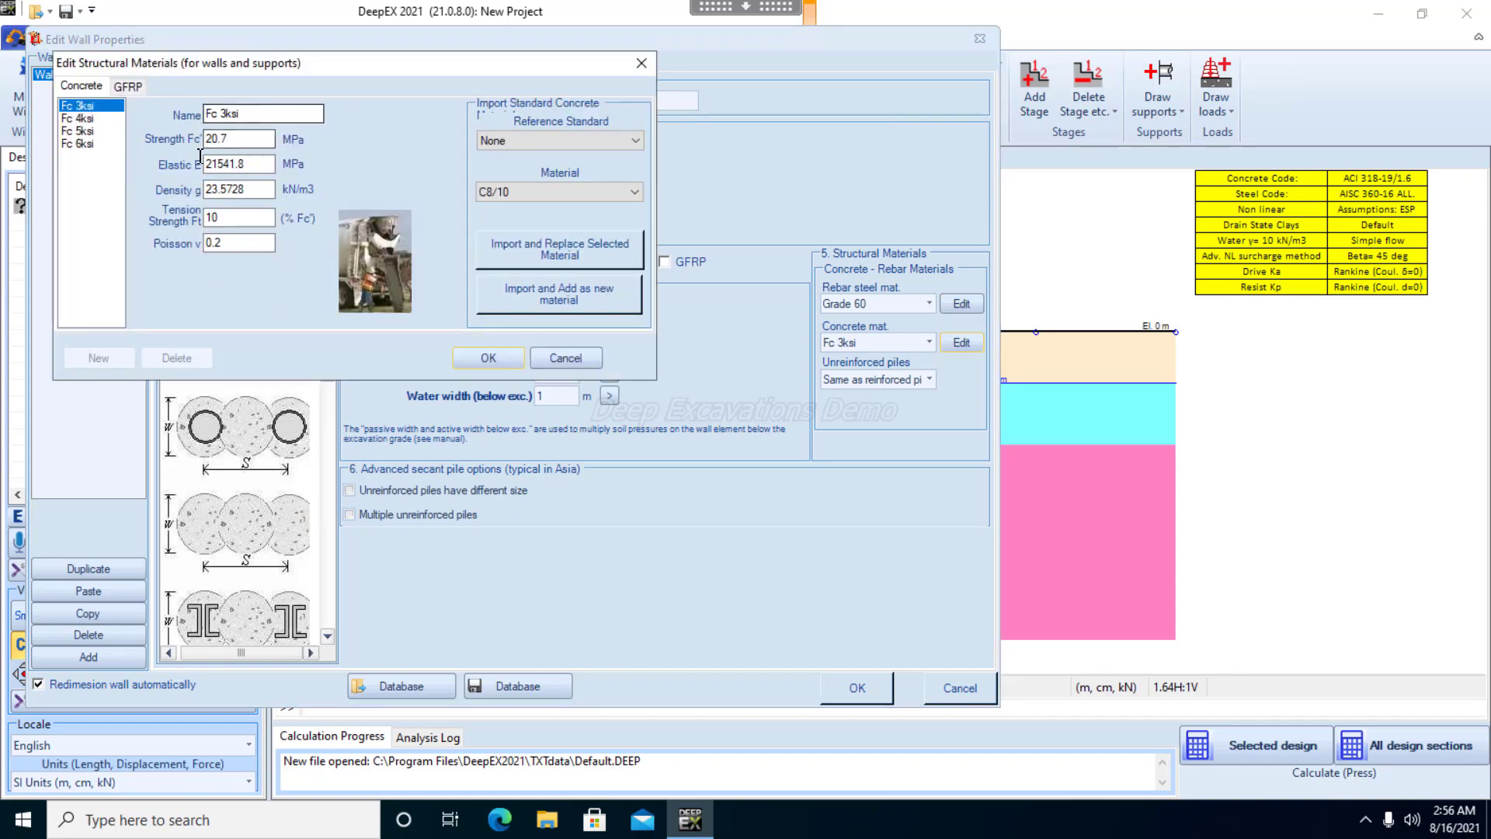
{"action": "left_click", "coordinate": [90, 120]}
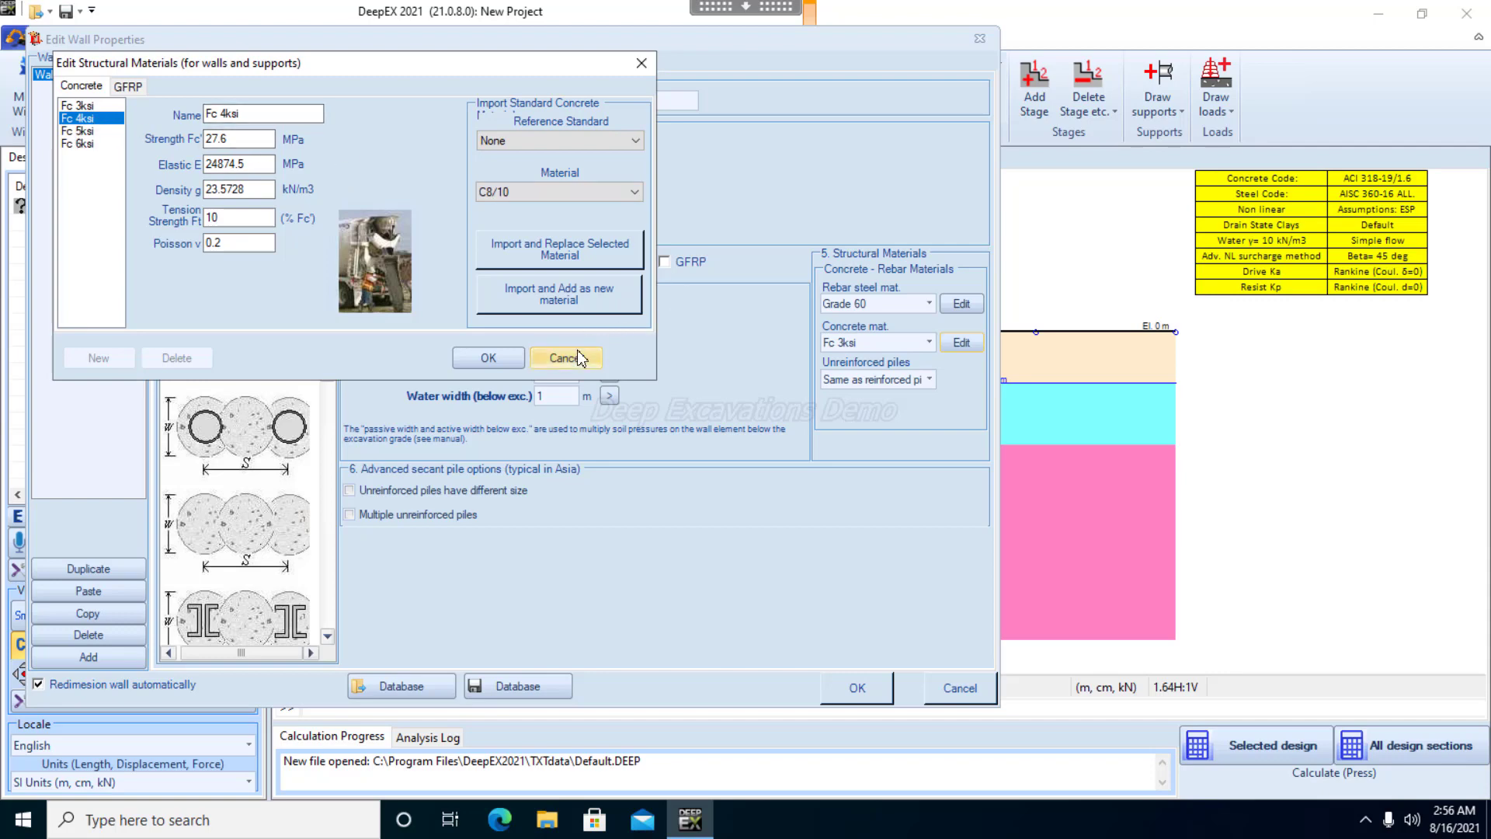
{"action": "left_click", "coordinate": [565, 357]}
{"action": "left_click", "coordinate": [929, 342]}
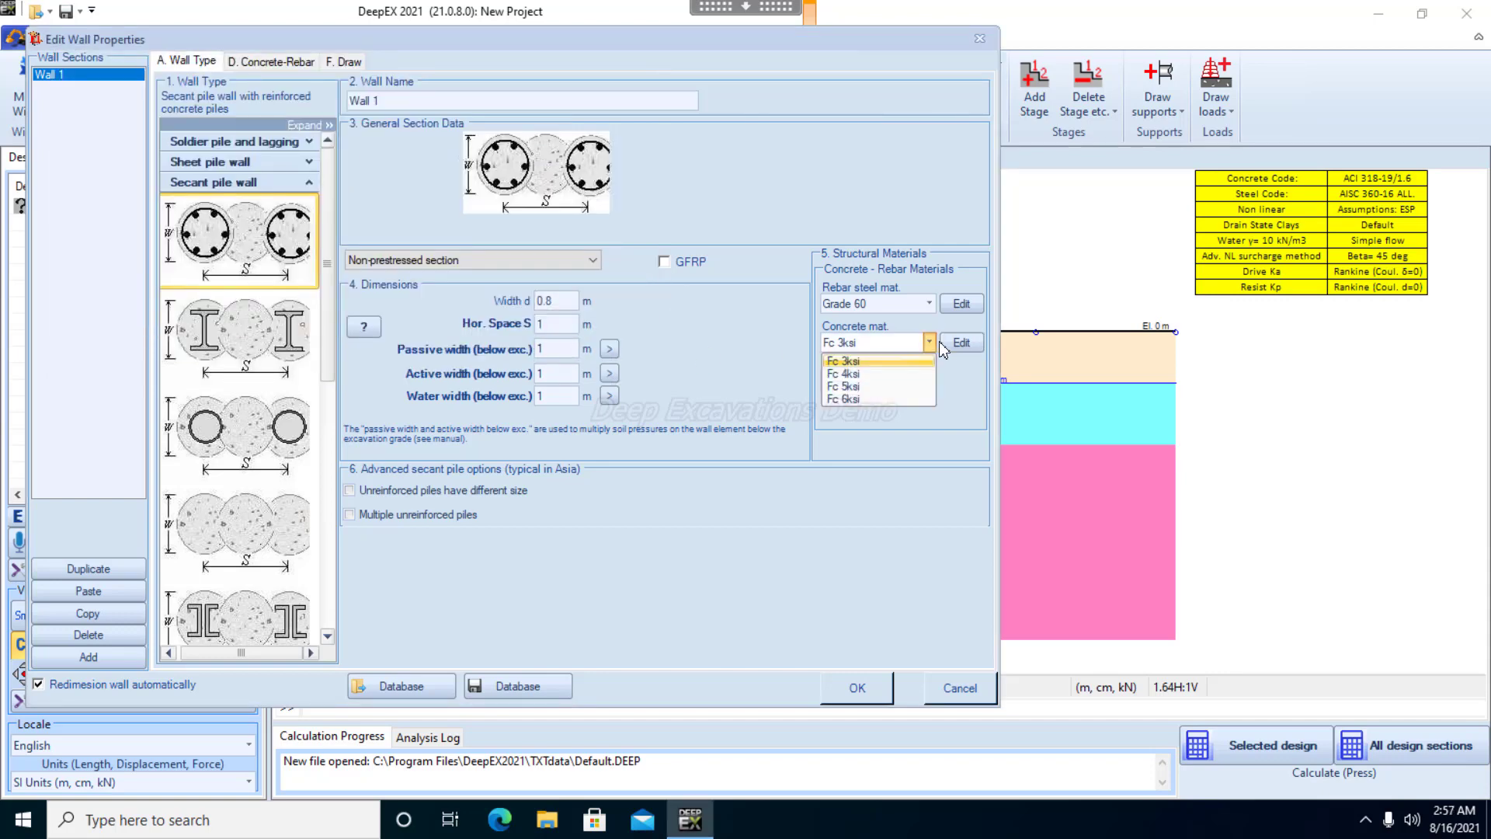
{"action": "left_click", "coordinate": [893, 374]}
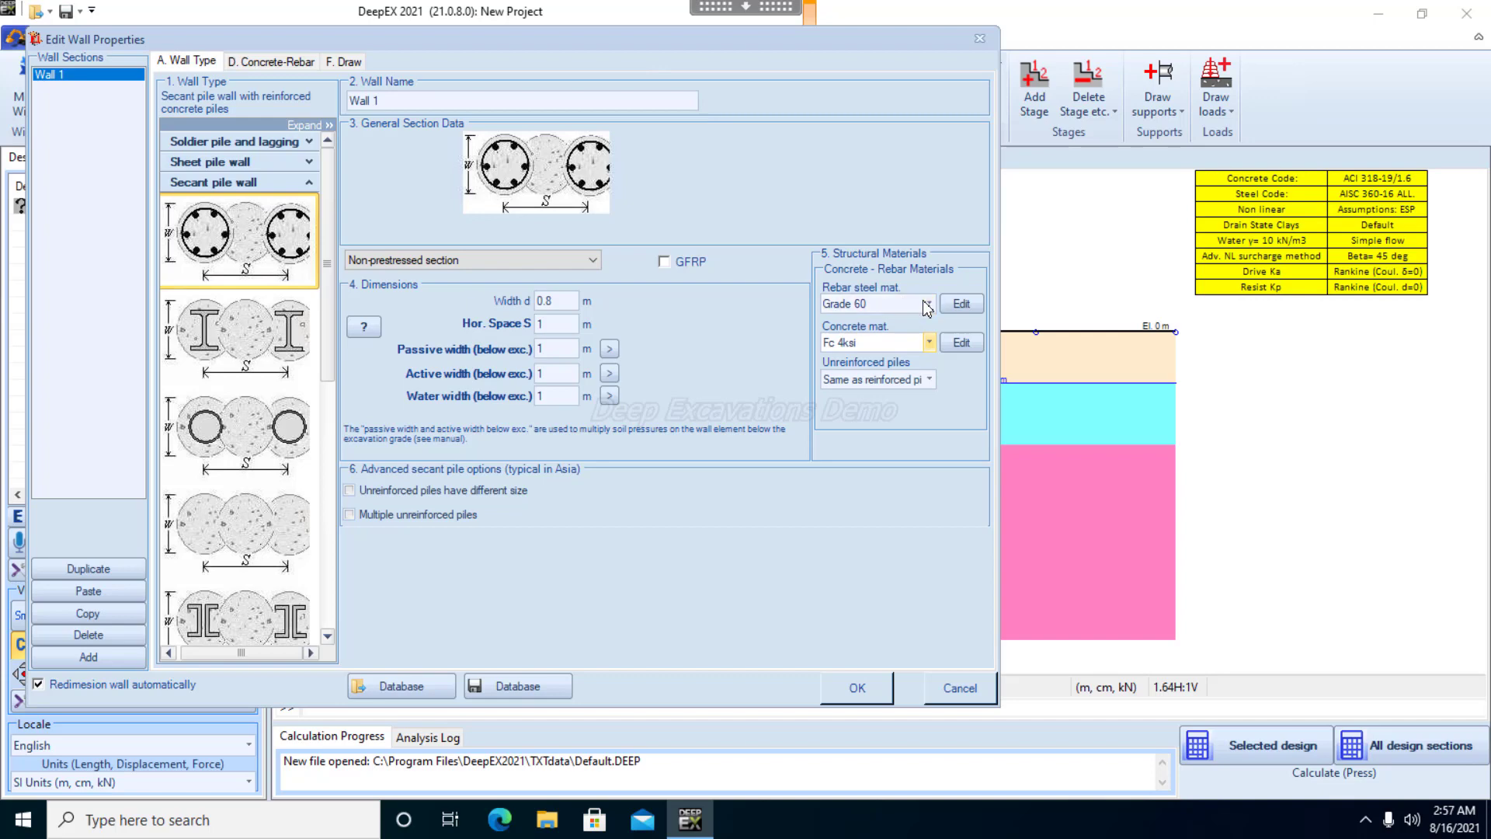
{"action": "left_click", "coordinate": [961, 304]}
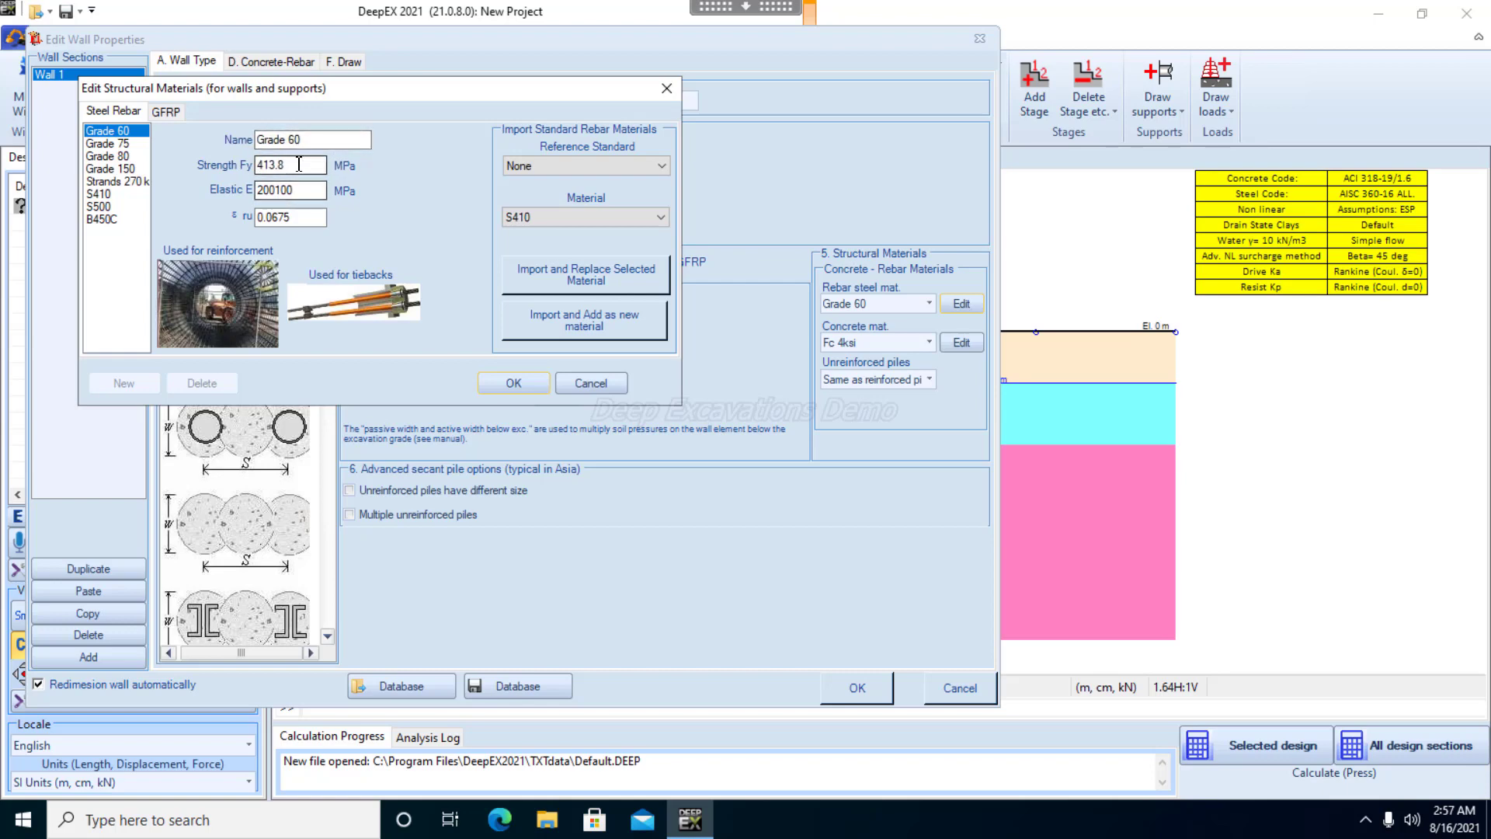
{"action": "left_click", "coordinate": [514, 384]}
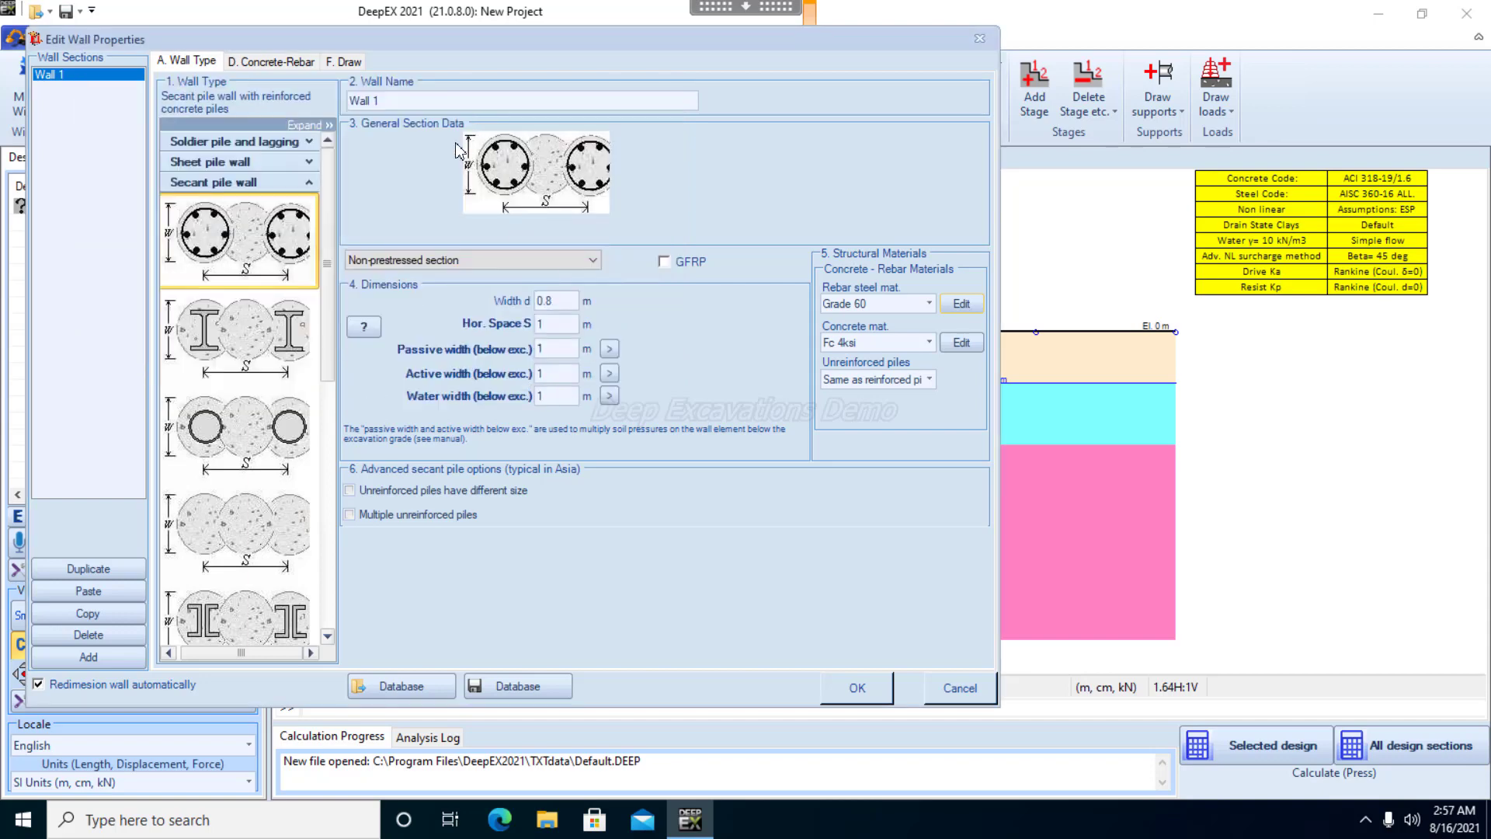
Set the piles' longitudinal reinforcement to 18 #5 bars and their shear reinforcement to #3 bars
{"action": "left_click", "coordinate": [272, 65]}
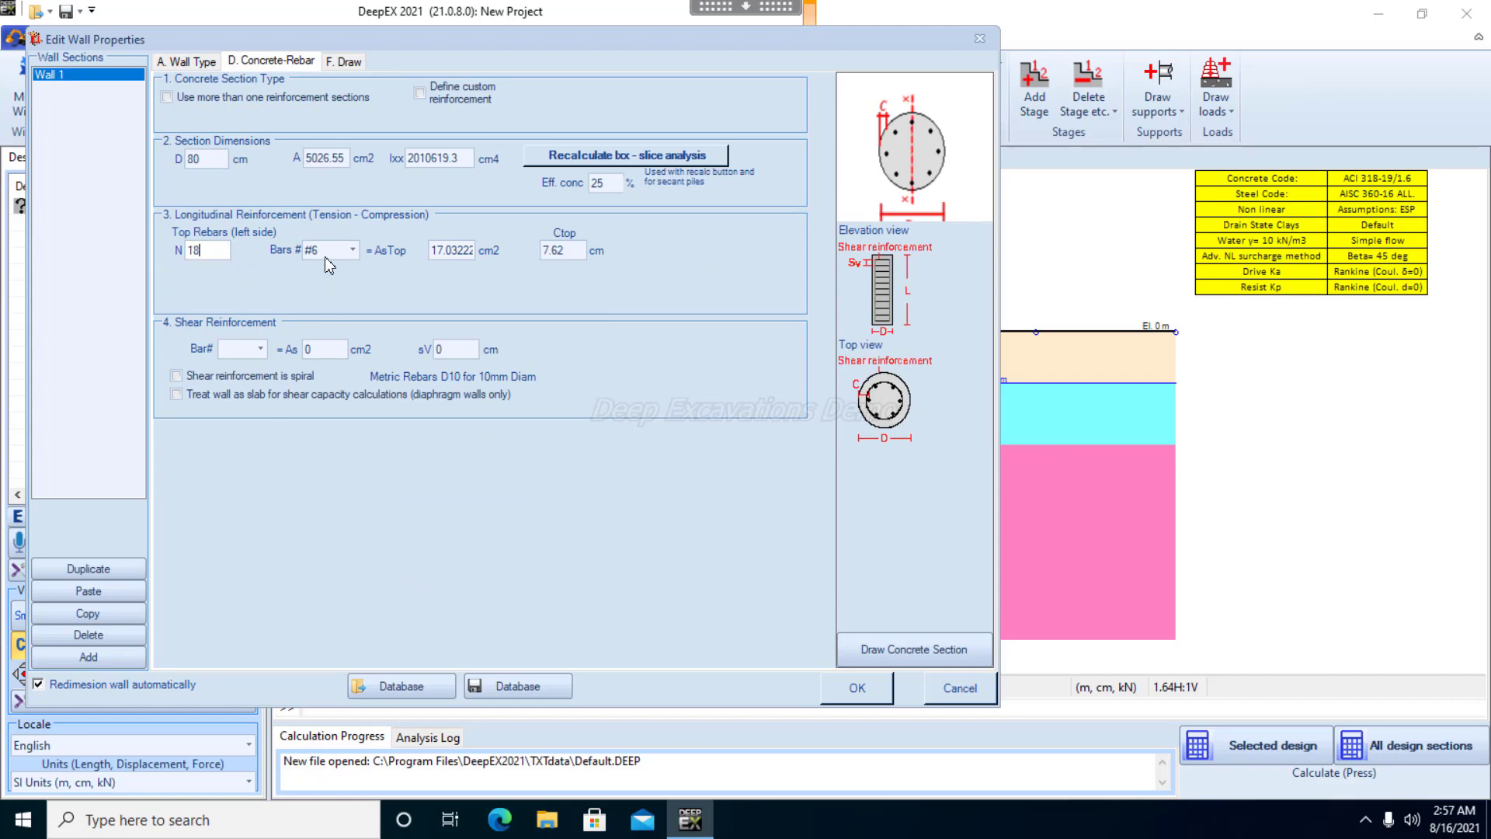
{"action": "left_click", "coordinate": [355, 248]}
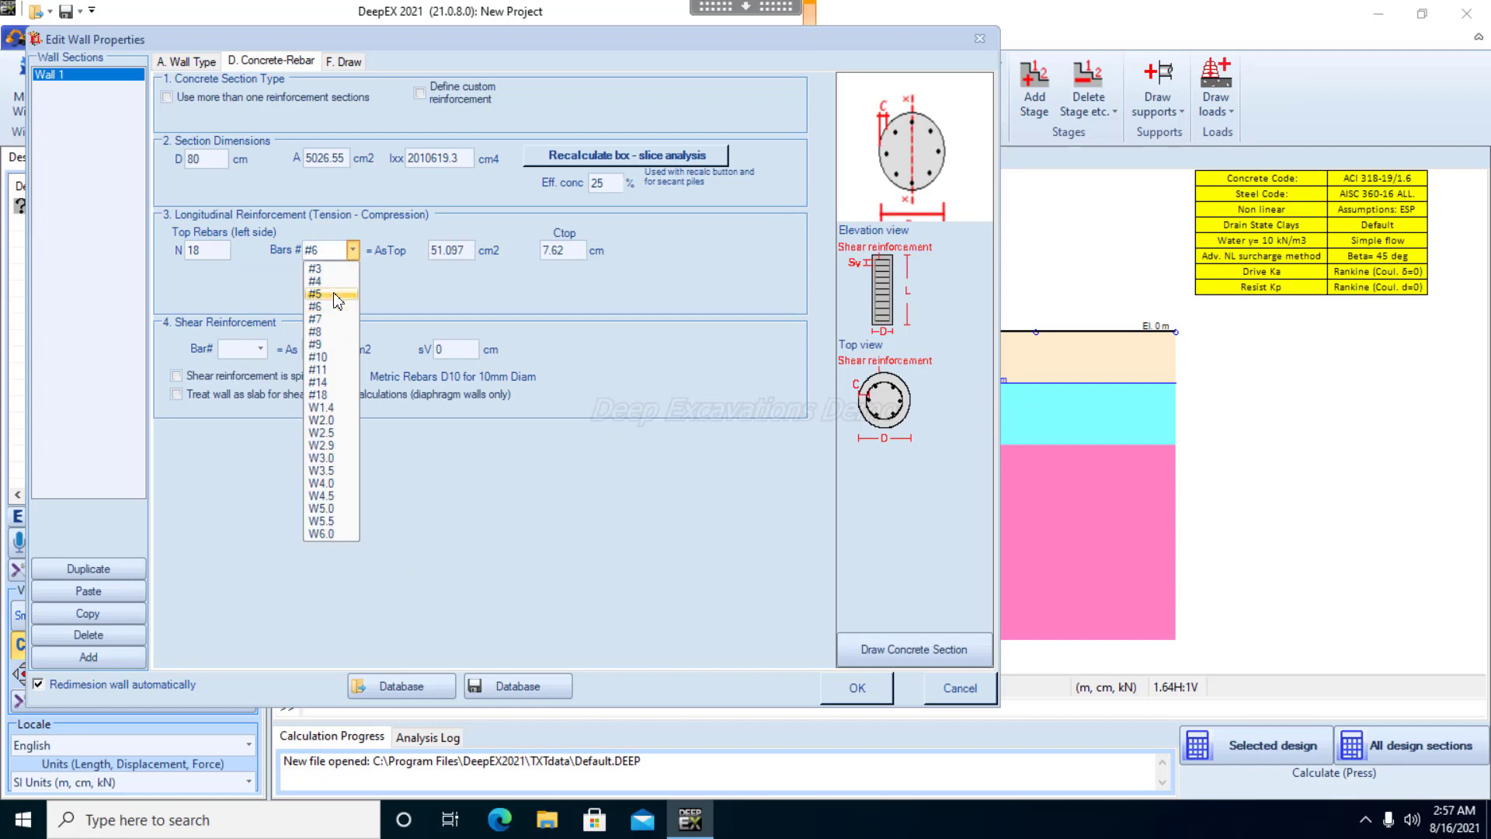
{"action": "left_click", "coordinate": [354, 293]}
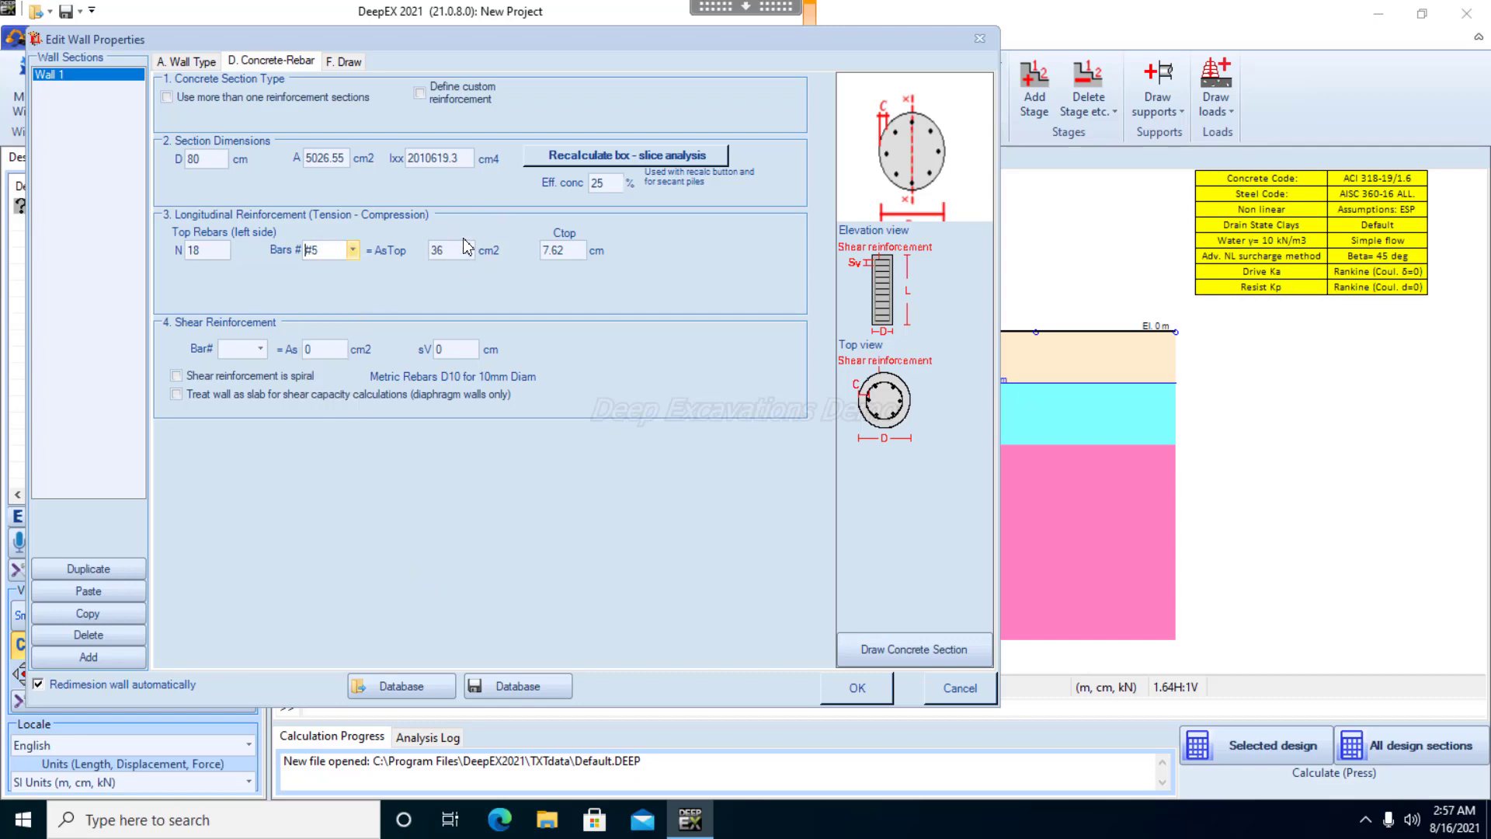
{"action": "key", "text": "Up"}
{"action": "left_click", "coordinate": [458, 251]}
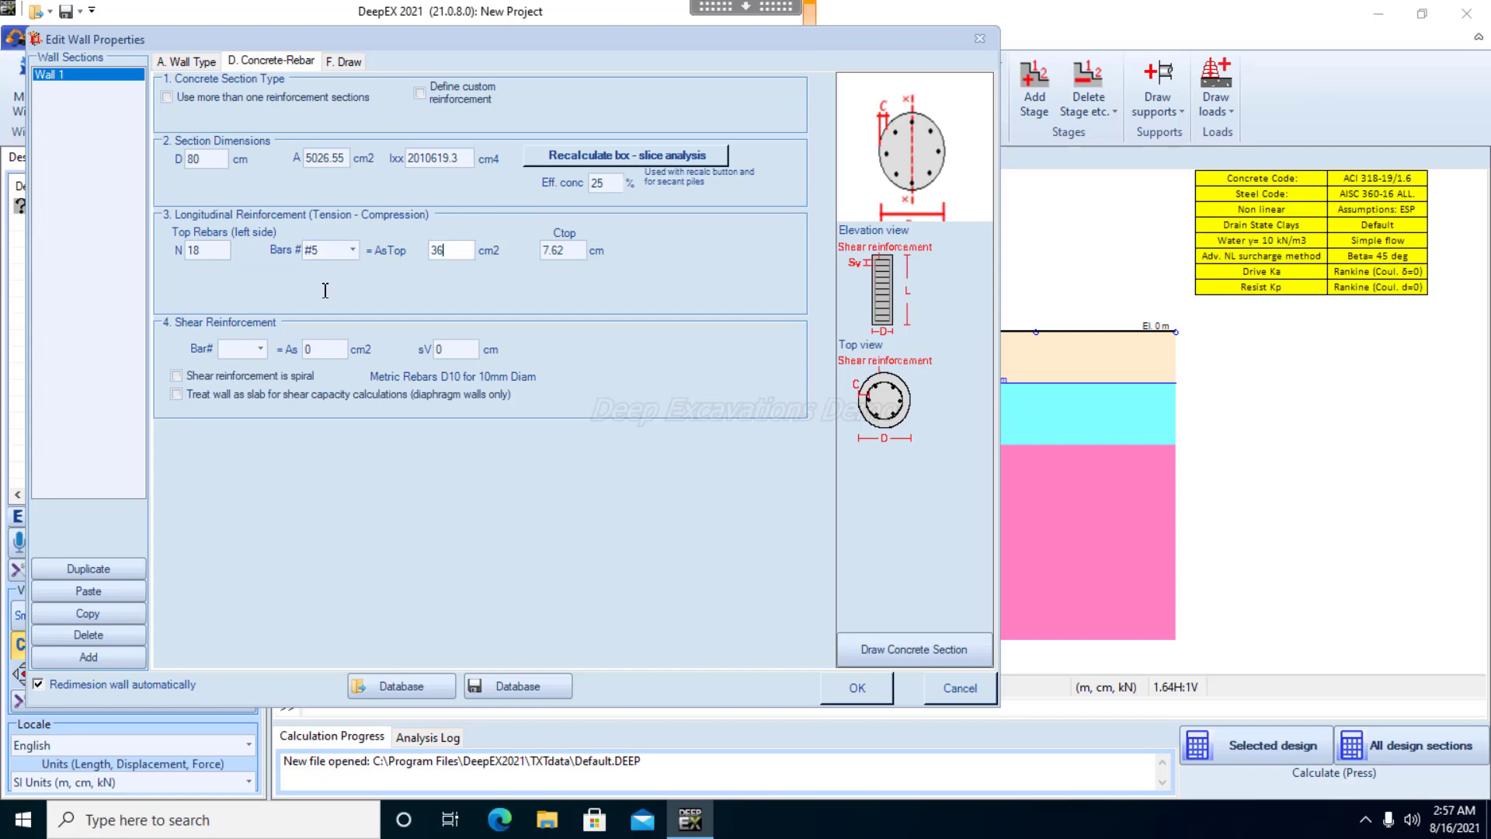
{"action": "left_click", "coordinate": [261, 350]}
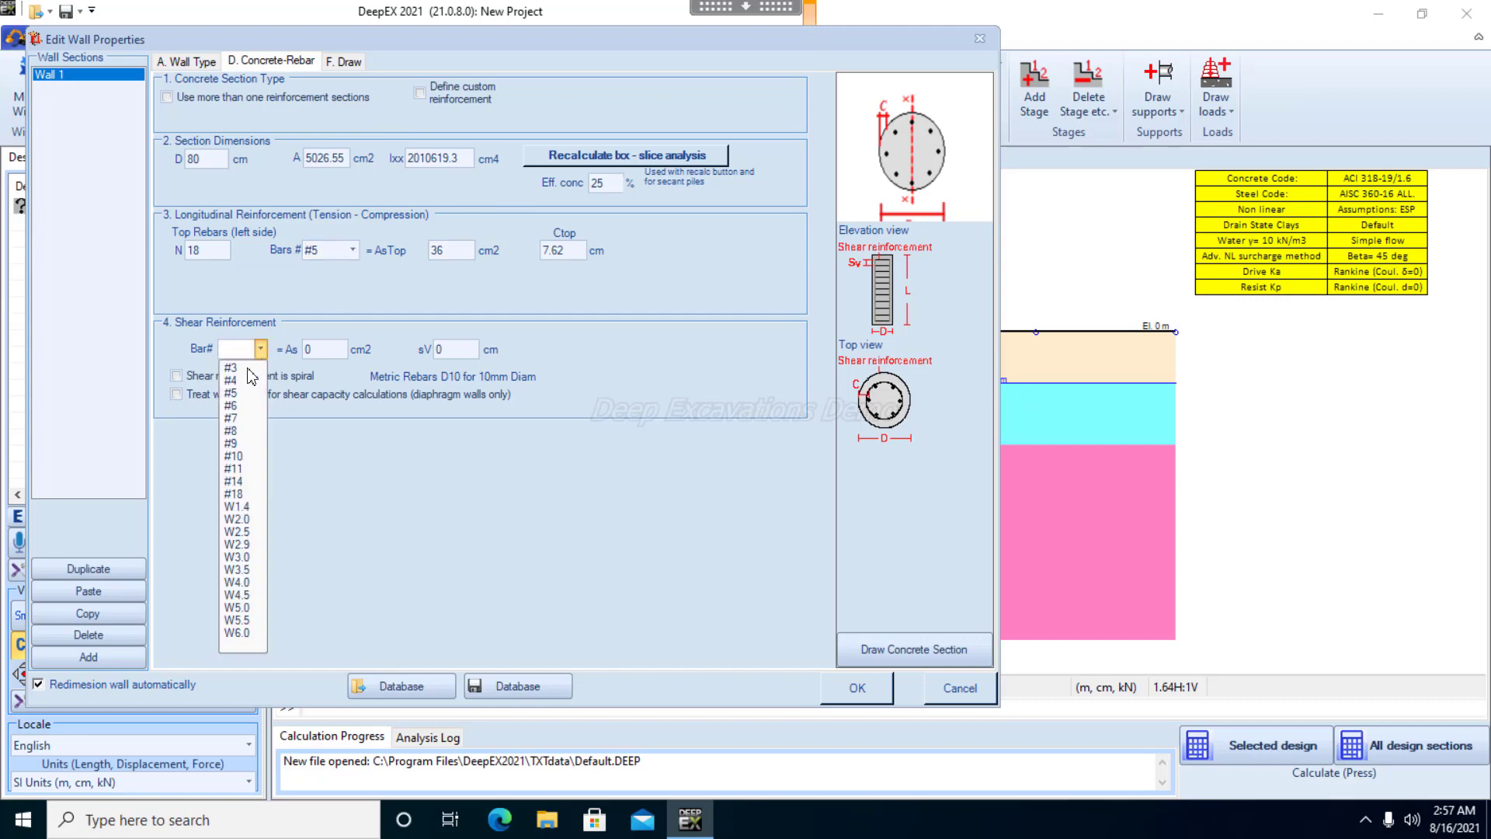
{"action": "left_click", "coordinate": [233, 367]}
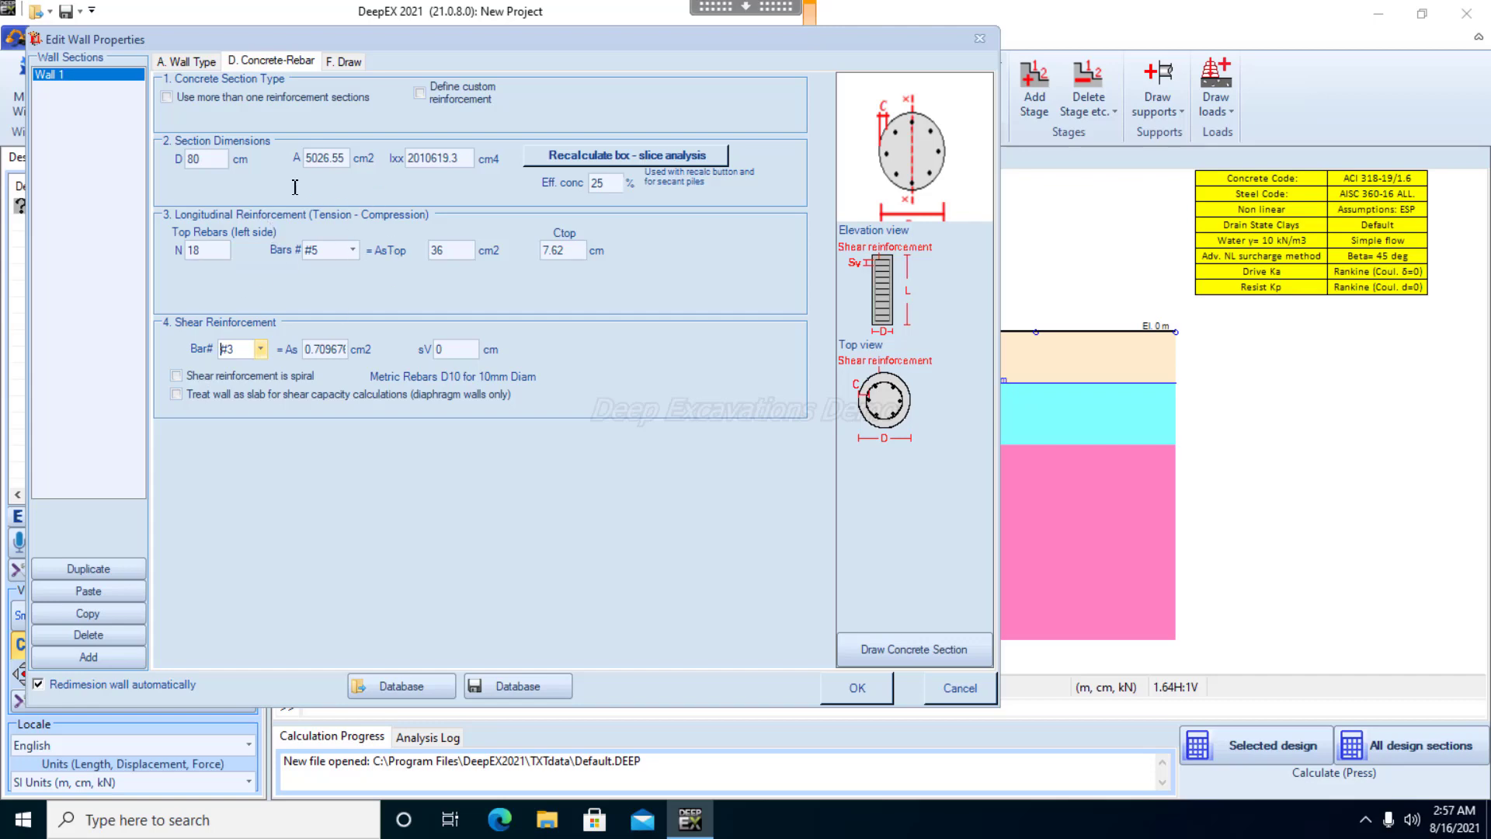
Check the drawing of the secant pile wall section, accept the wall properties, and use 15 cm vertical spacing for the shear reinforcement
{"action": "left_click", "coordinate": [191, 62]}
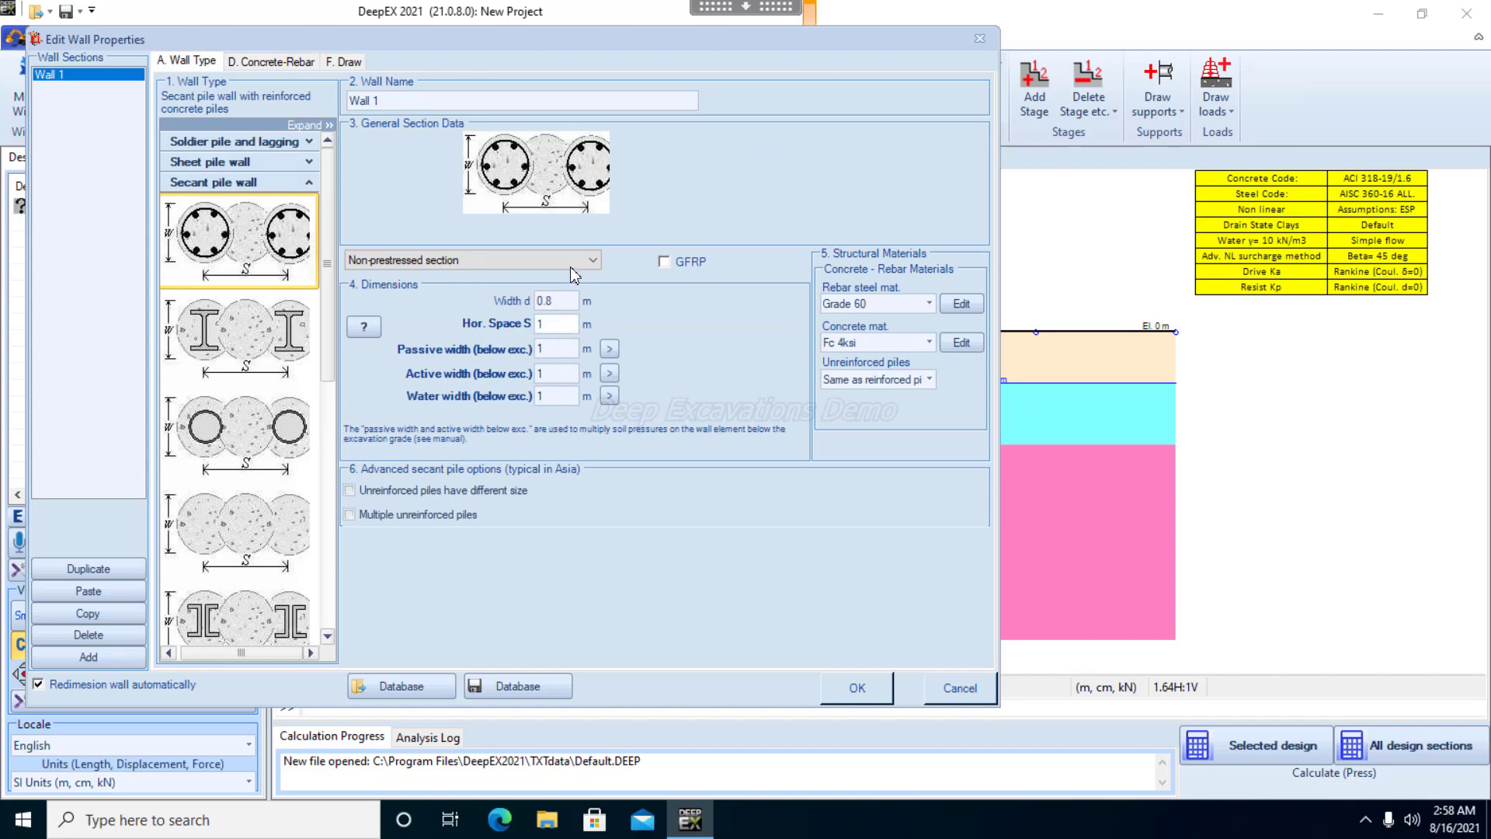
{"action": "left_click", "coordinate": [349, 62]}
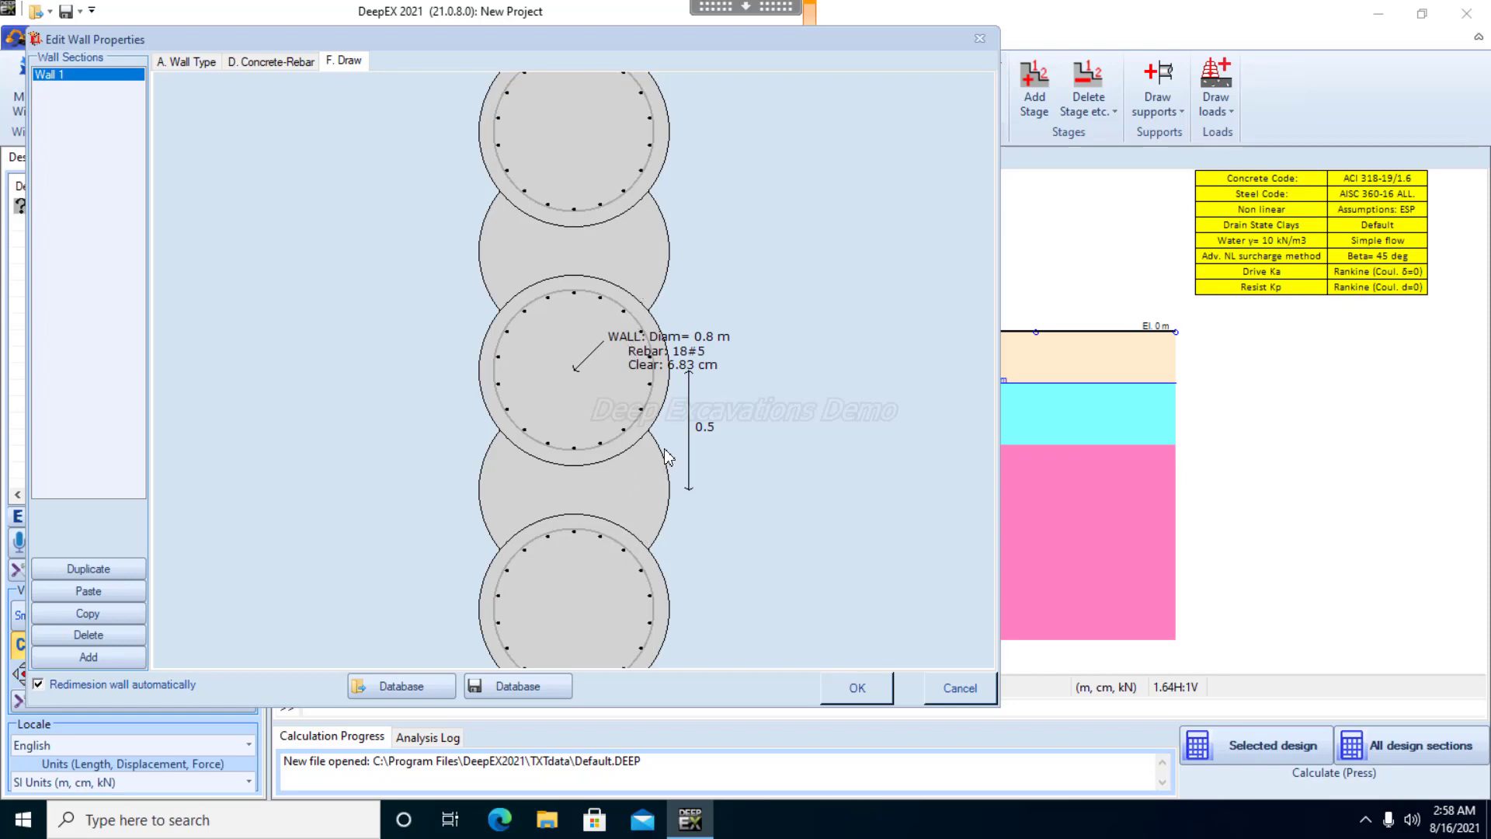
{"action": "left_click", "coordinate": [860, 696]}
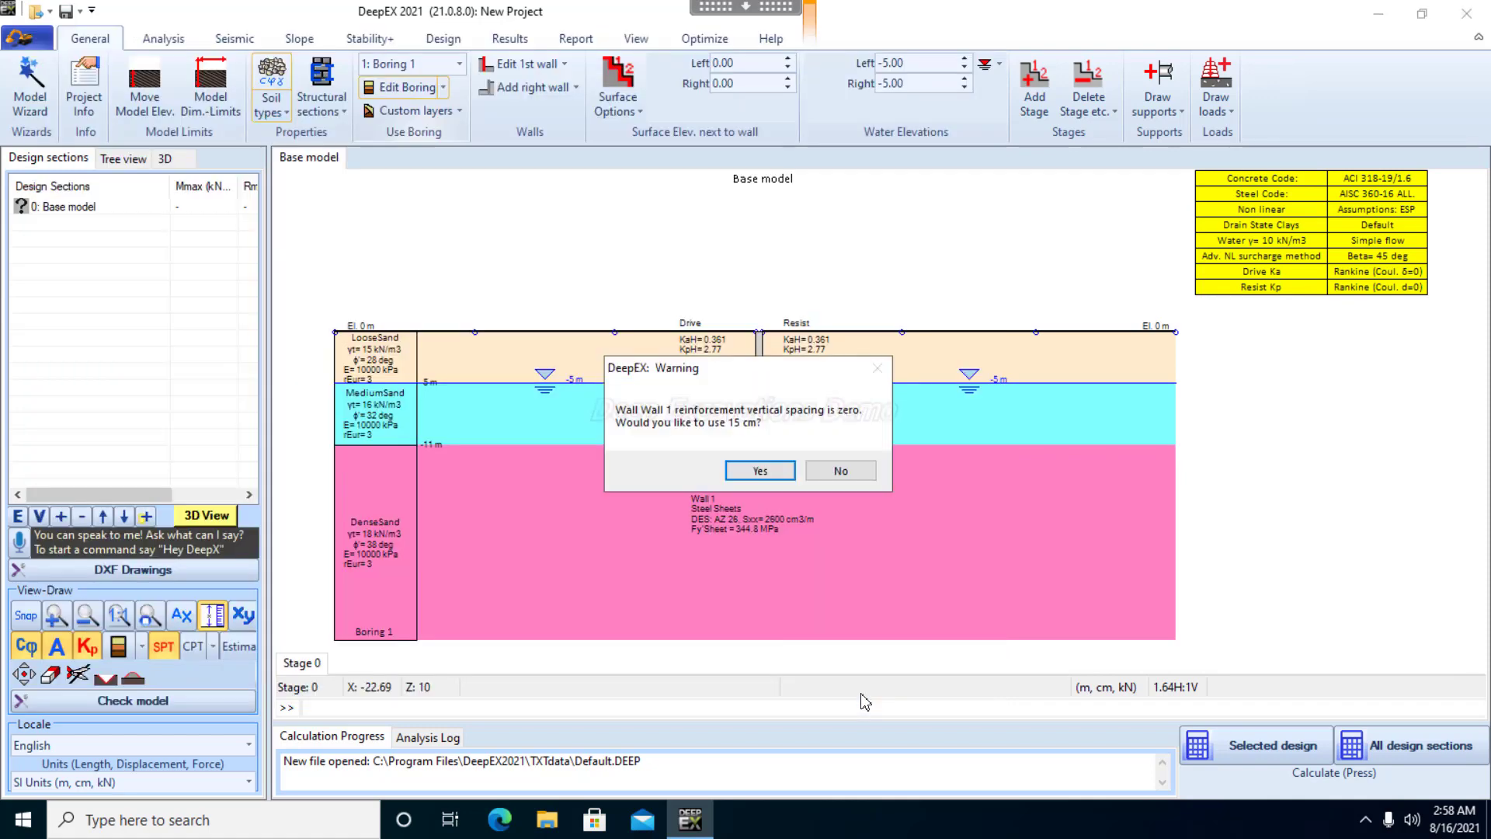
{"action": "left_click", "coordinate": [761, 471]}
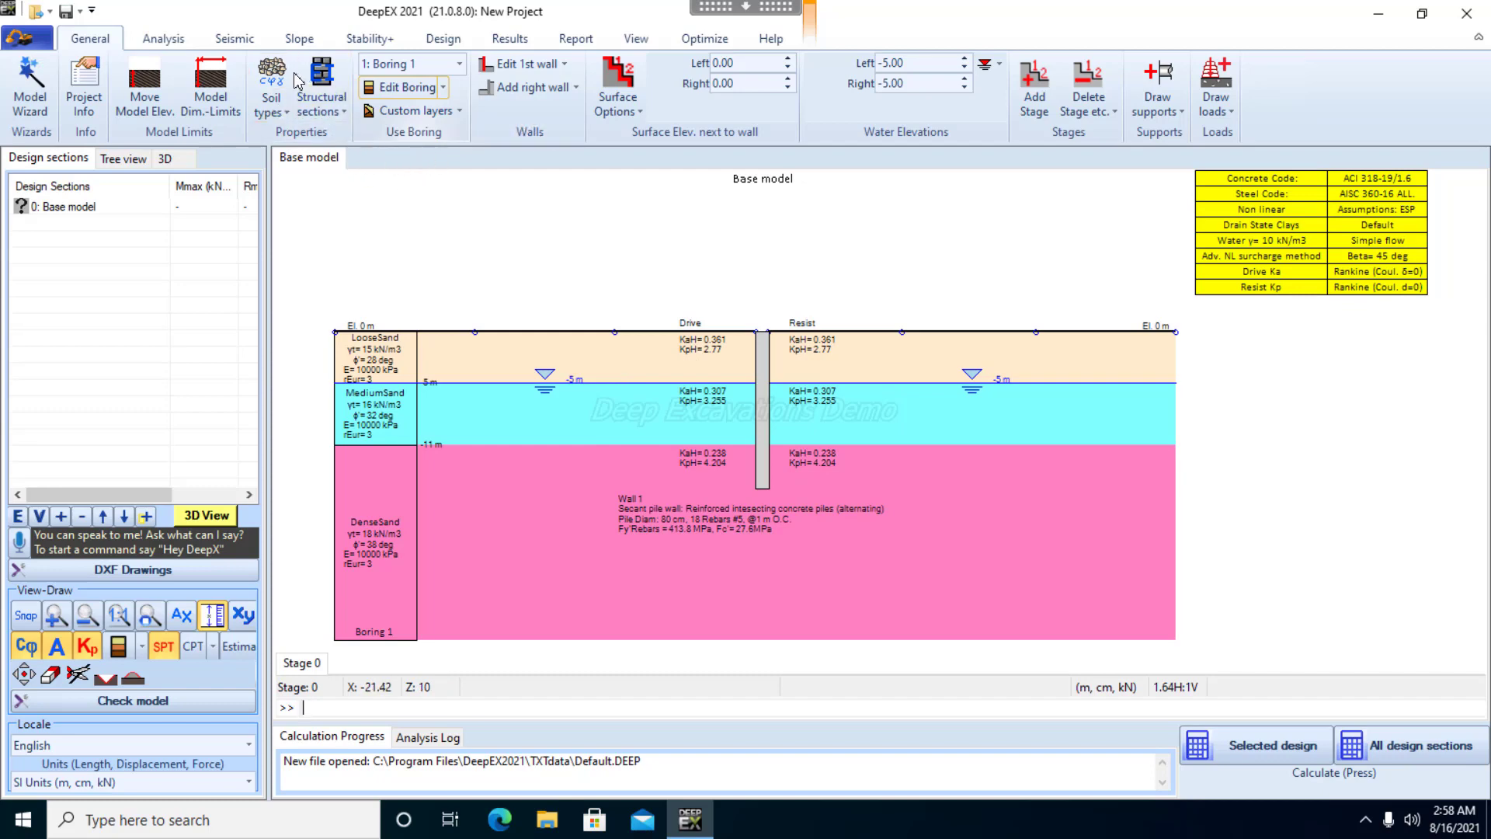
Rename the Wall 1 section in the wall sections list as SecantPile and accept the wall properties
{"action": "left_click", "coordinate": [347, 99]}
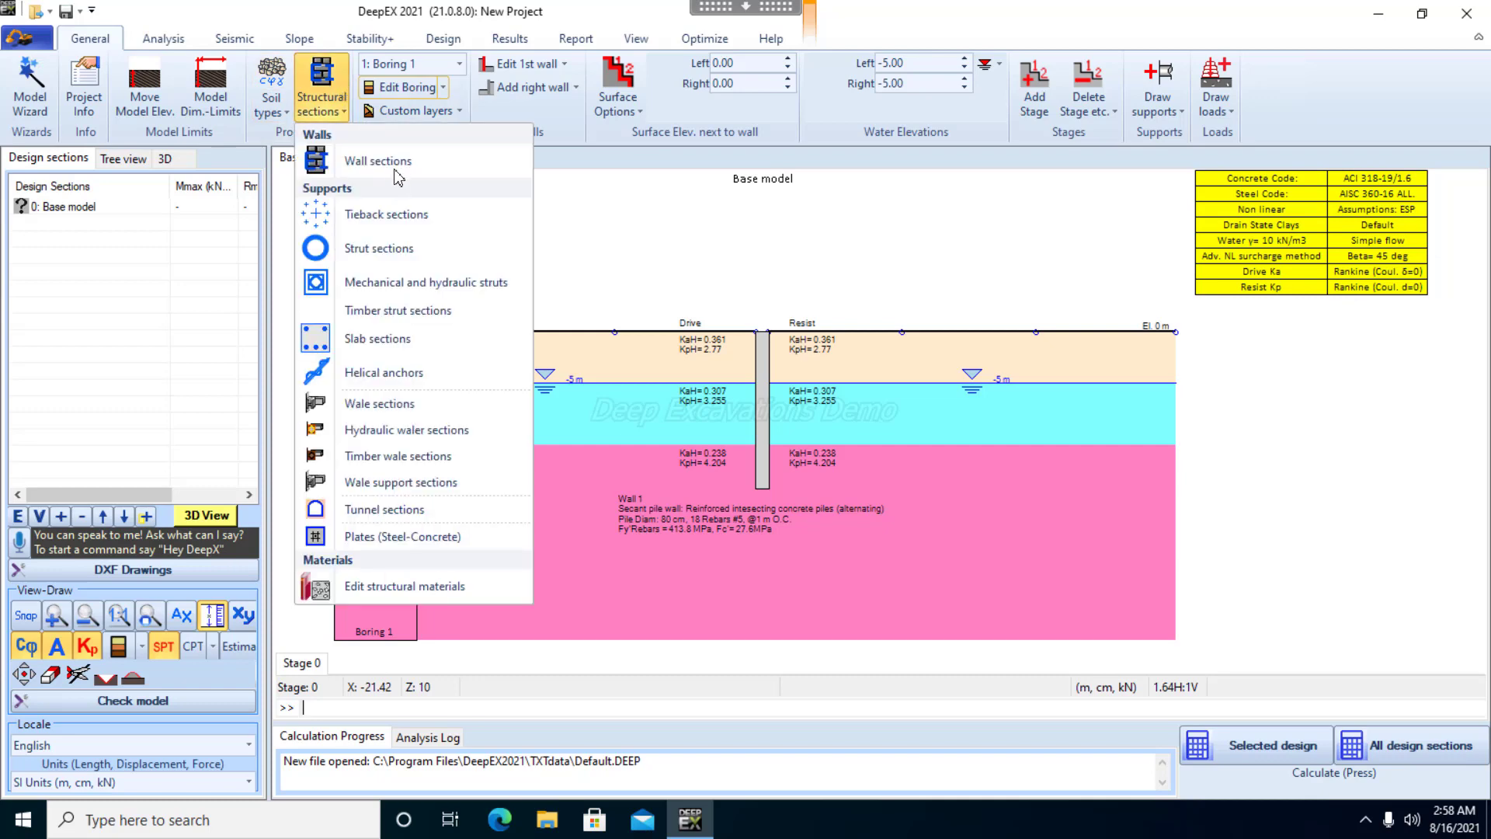
{"action": "left_click", "coordinate": [398, 172]}
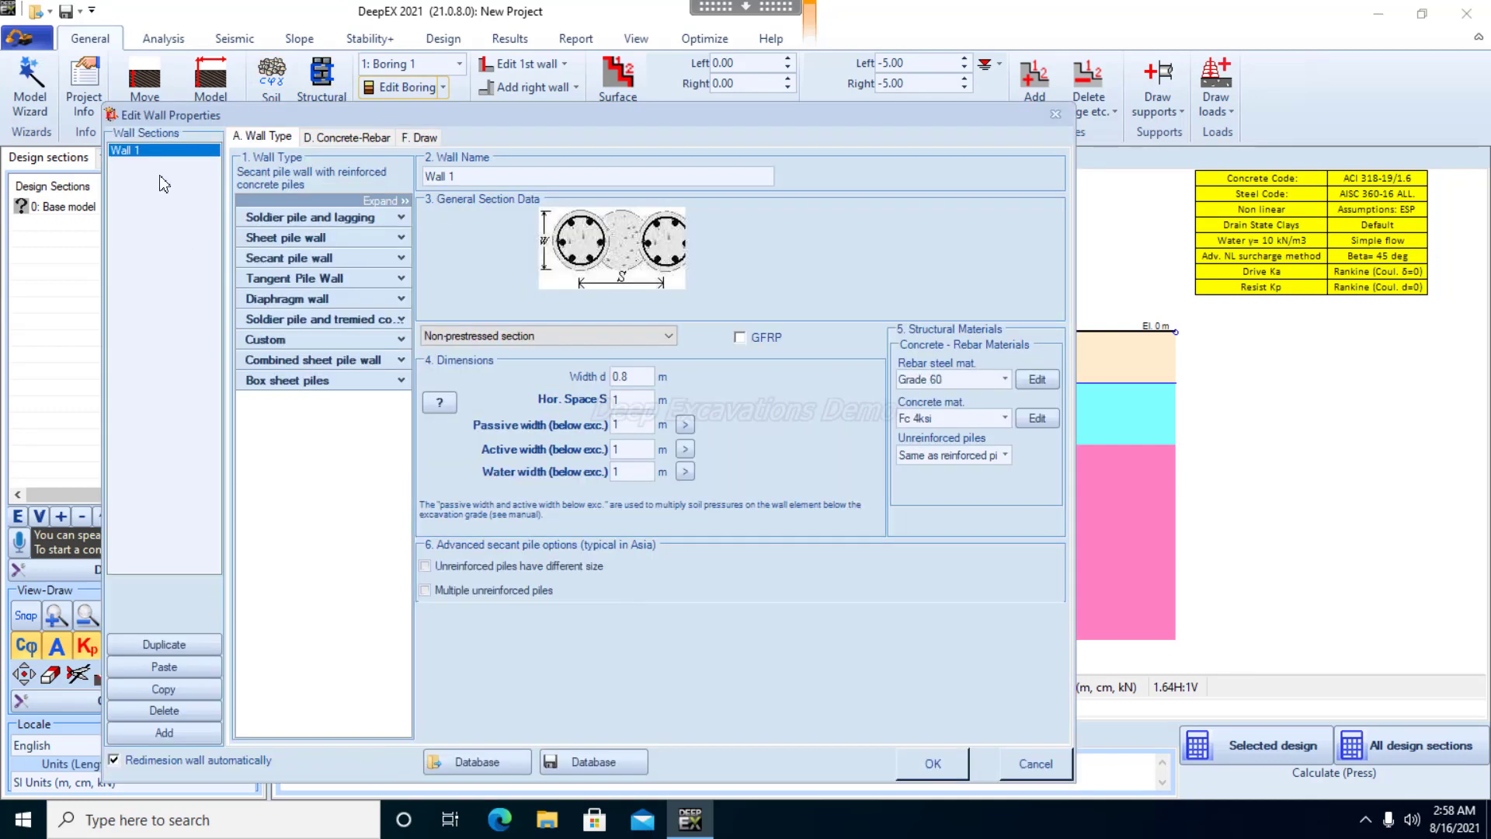
{"action": "left_click", "coordinate": [487, 177]}
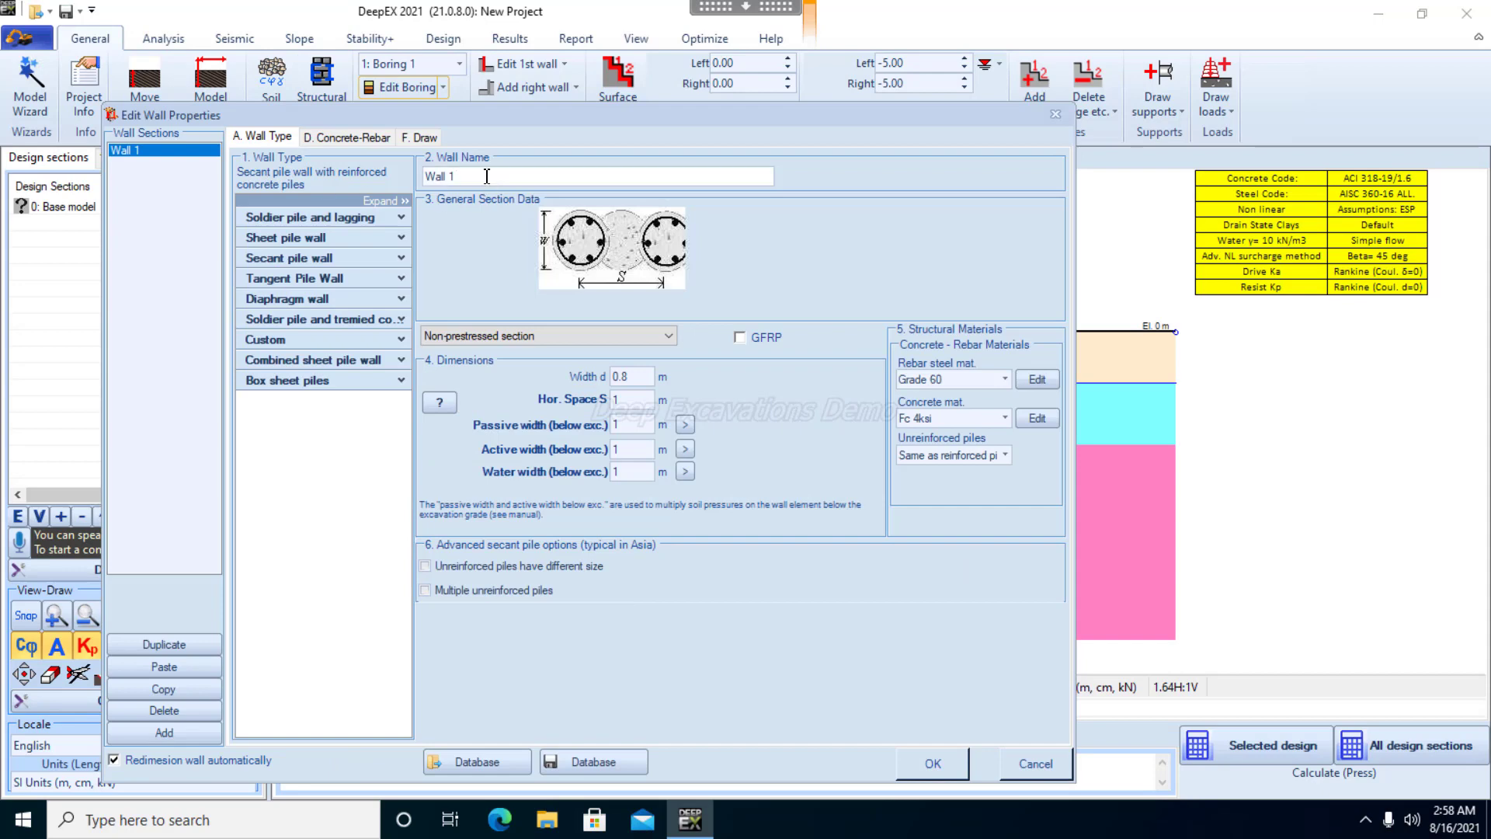
{"action": "key", "text": "ctrl+shift+Left"}
{"action": "key", "text": "ctrl+shift+Left"}
{"action": "type", "text": "SecantPile"}
{"action": "left_click", "coordinate": [944, 767]}
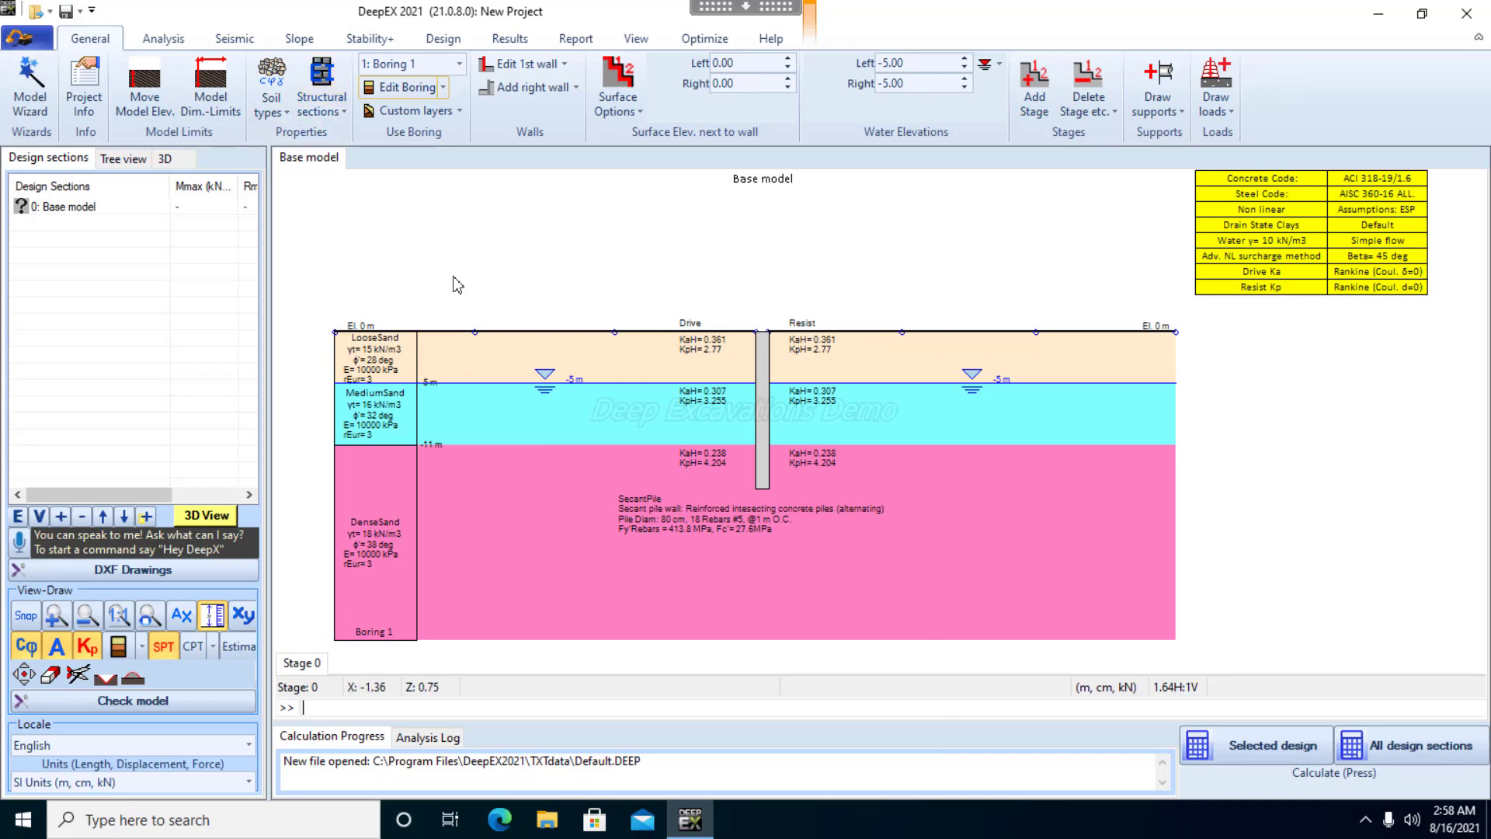
Add a new strut section and define it as a steel I-section using A50 steel
{"action": "left_click", "coordinate": [325, 117]}
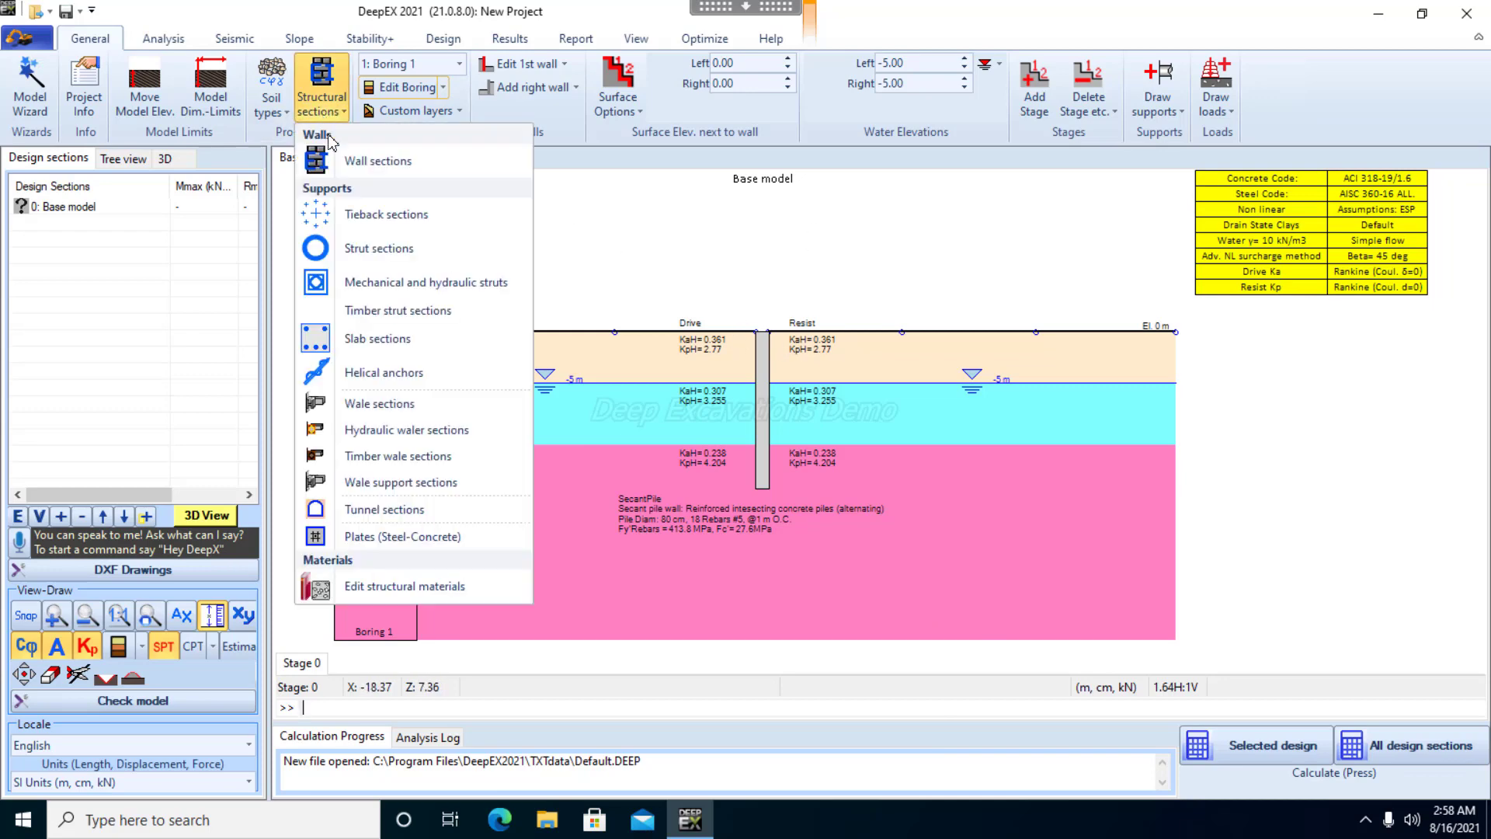
{"action": "left_click", "coordinate": [361, 256]}
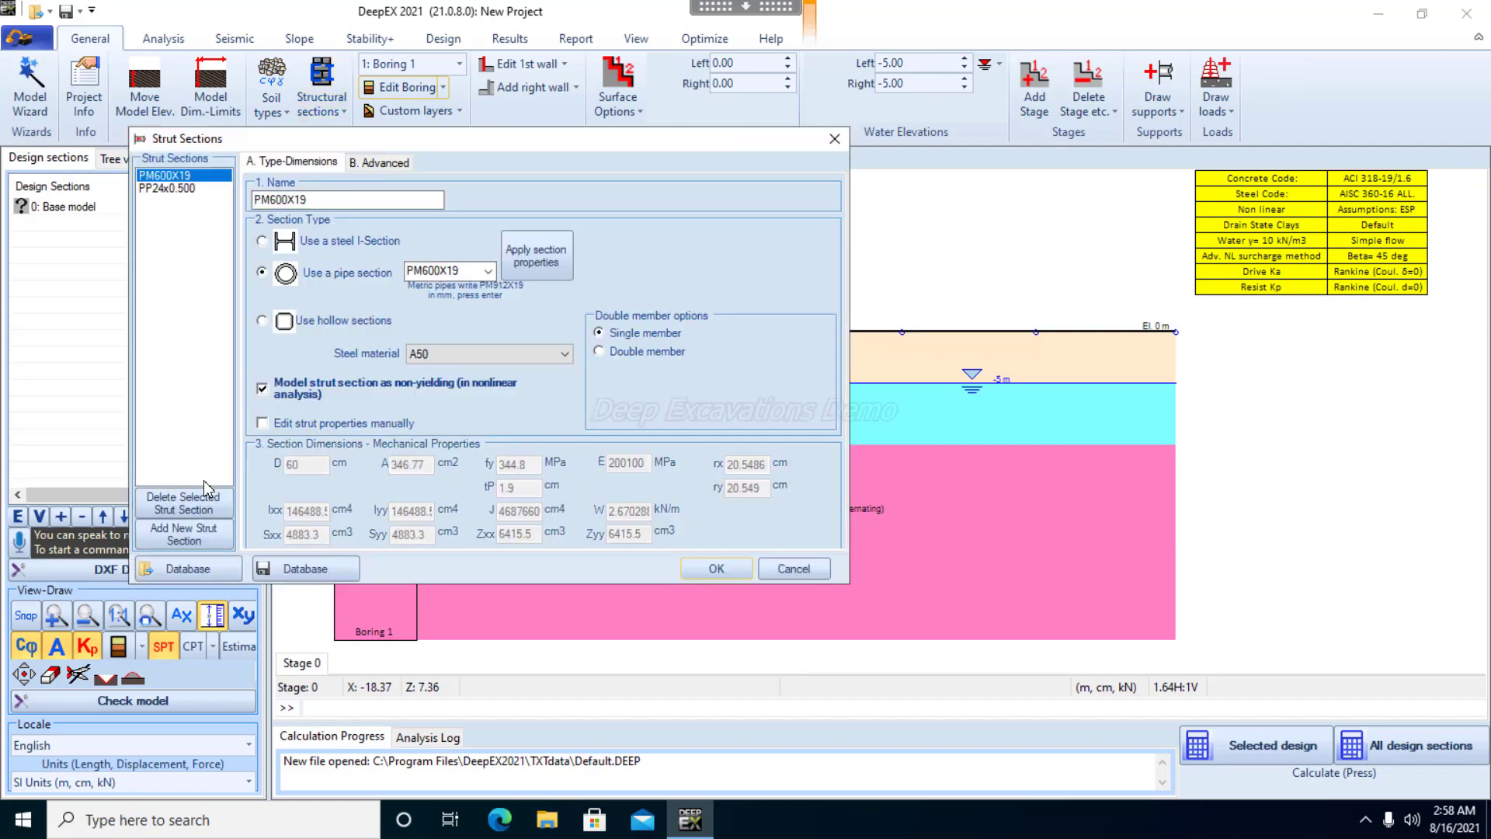
{"action": "left_click", "coordinate": [194, 534]}
{"action": "double_click", "coordinate": [336, 200]}
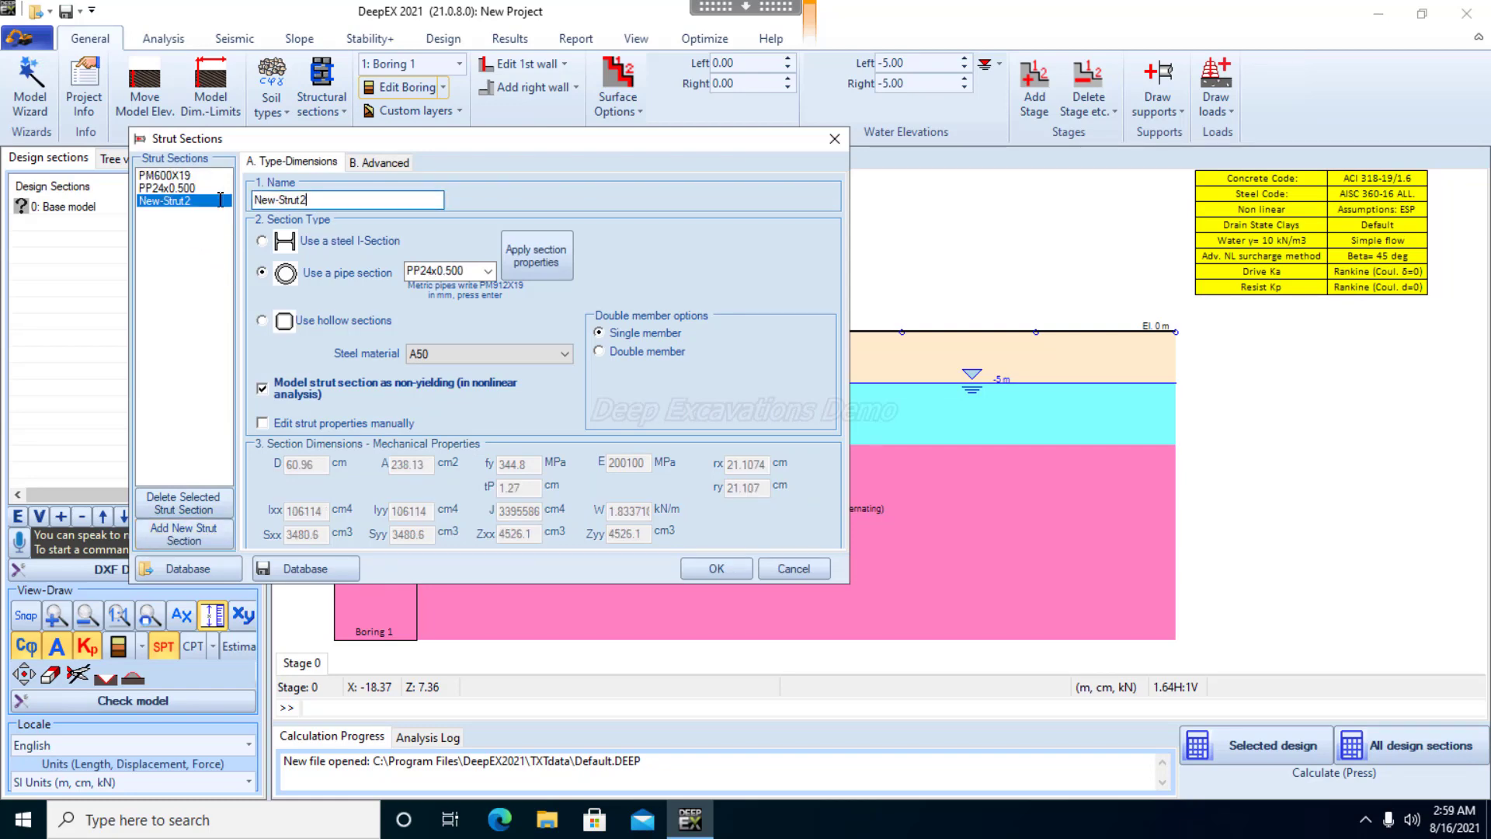
{"action": "left_click", "coordinate": [263, 242]}
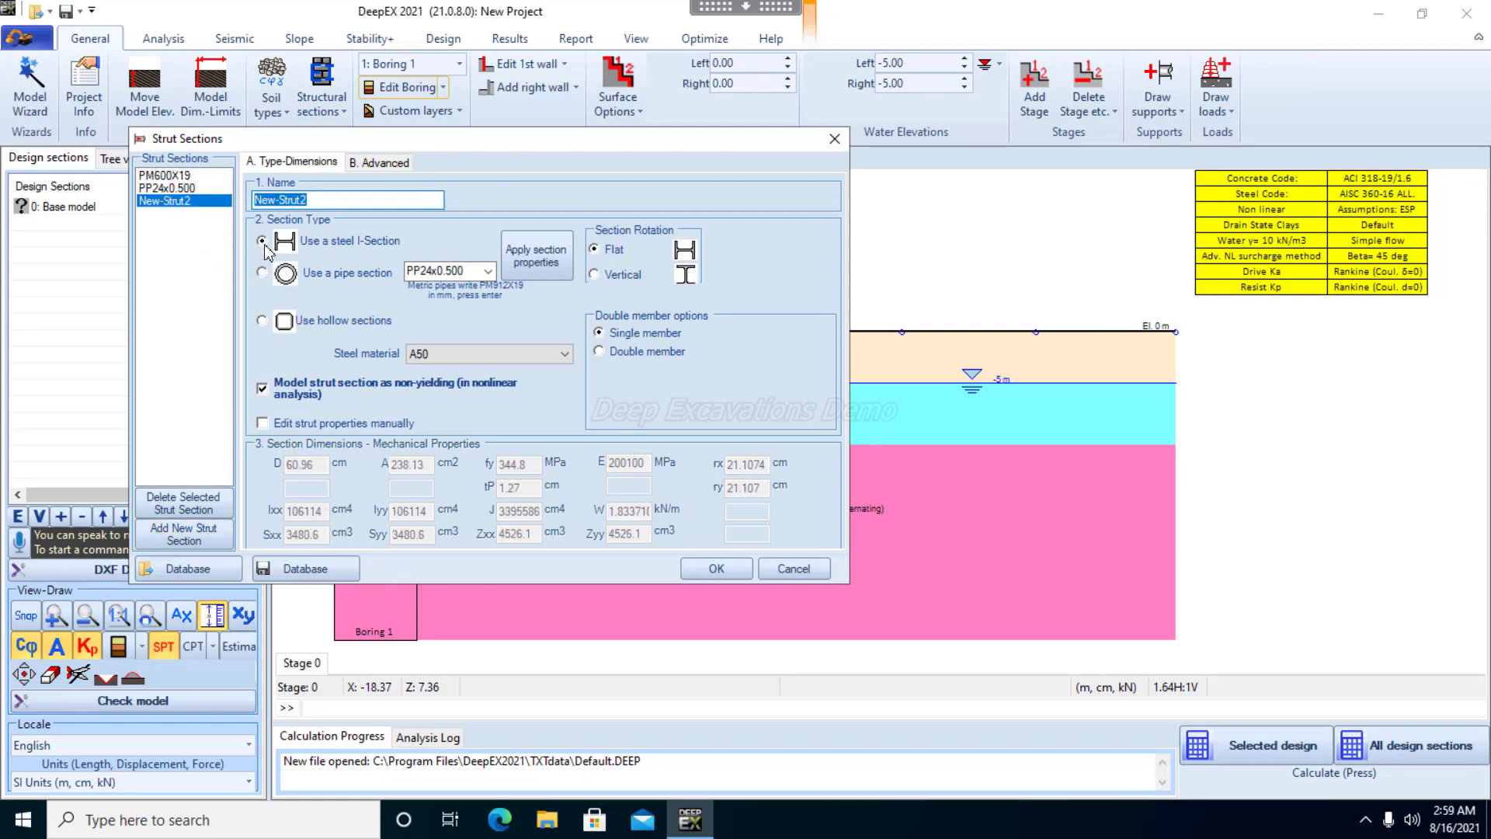
{"action": "left_click", "coordinate": [540, 355]}
{"action": "left_click", "coordinate": [542, 385]}
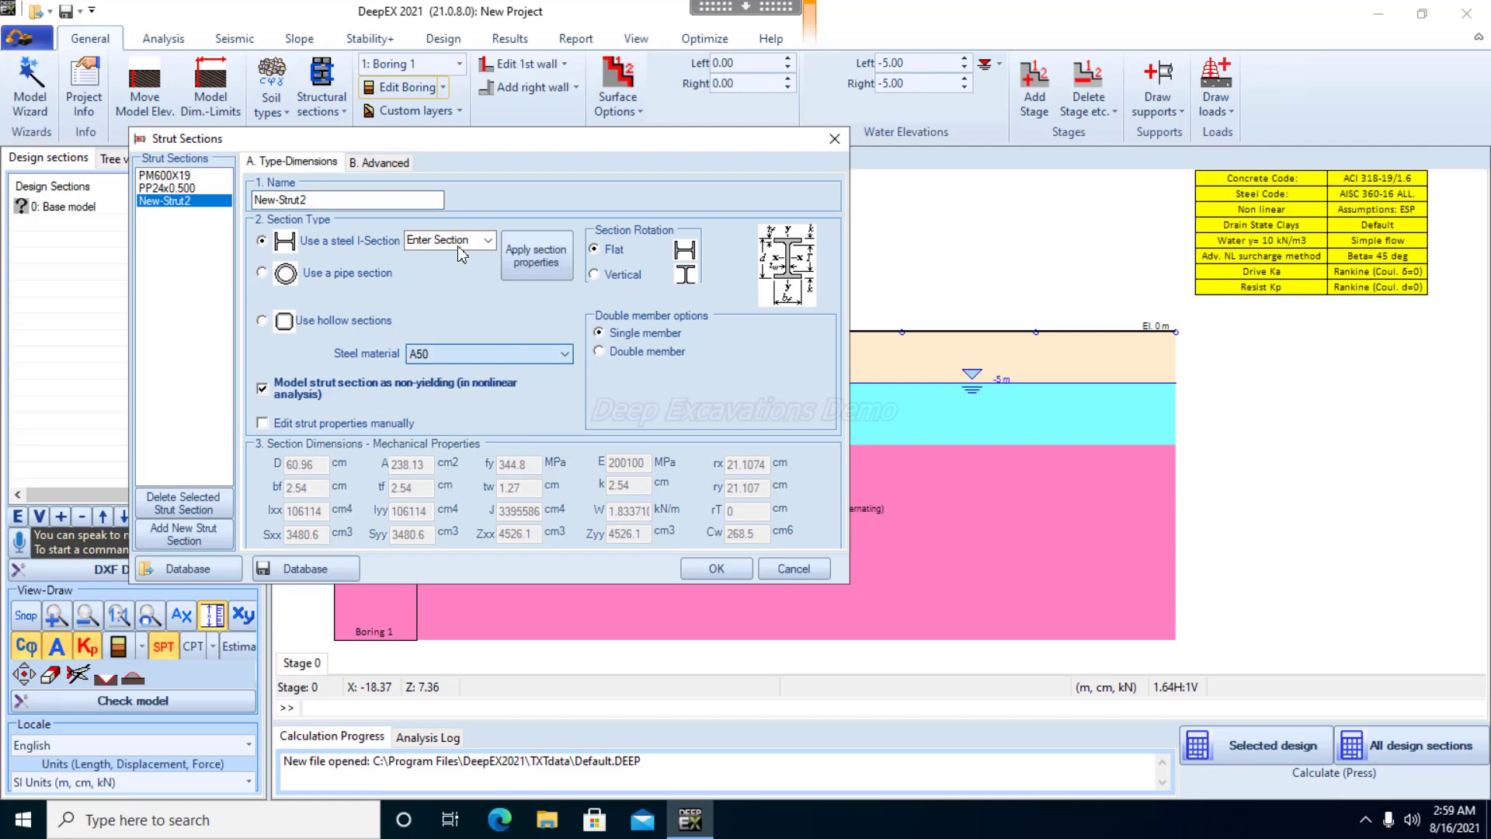
Assign the W14x99 profile to the new strut section and rename the strut after that profile
{"action": "left_click", "coordinate": [462, 249]}
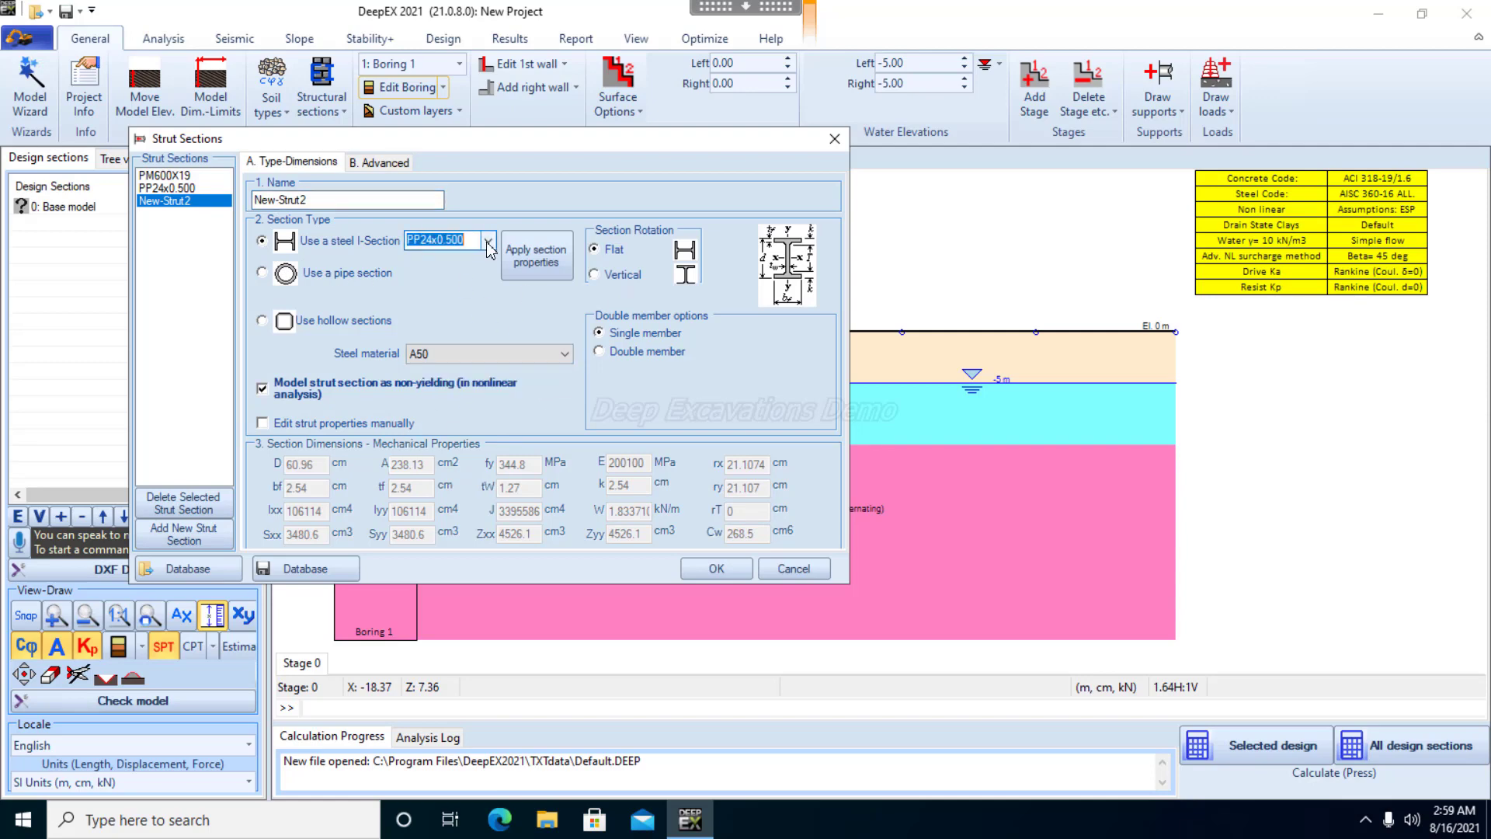
{"action": "left_click", "coordinate": [488, 241]}
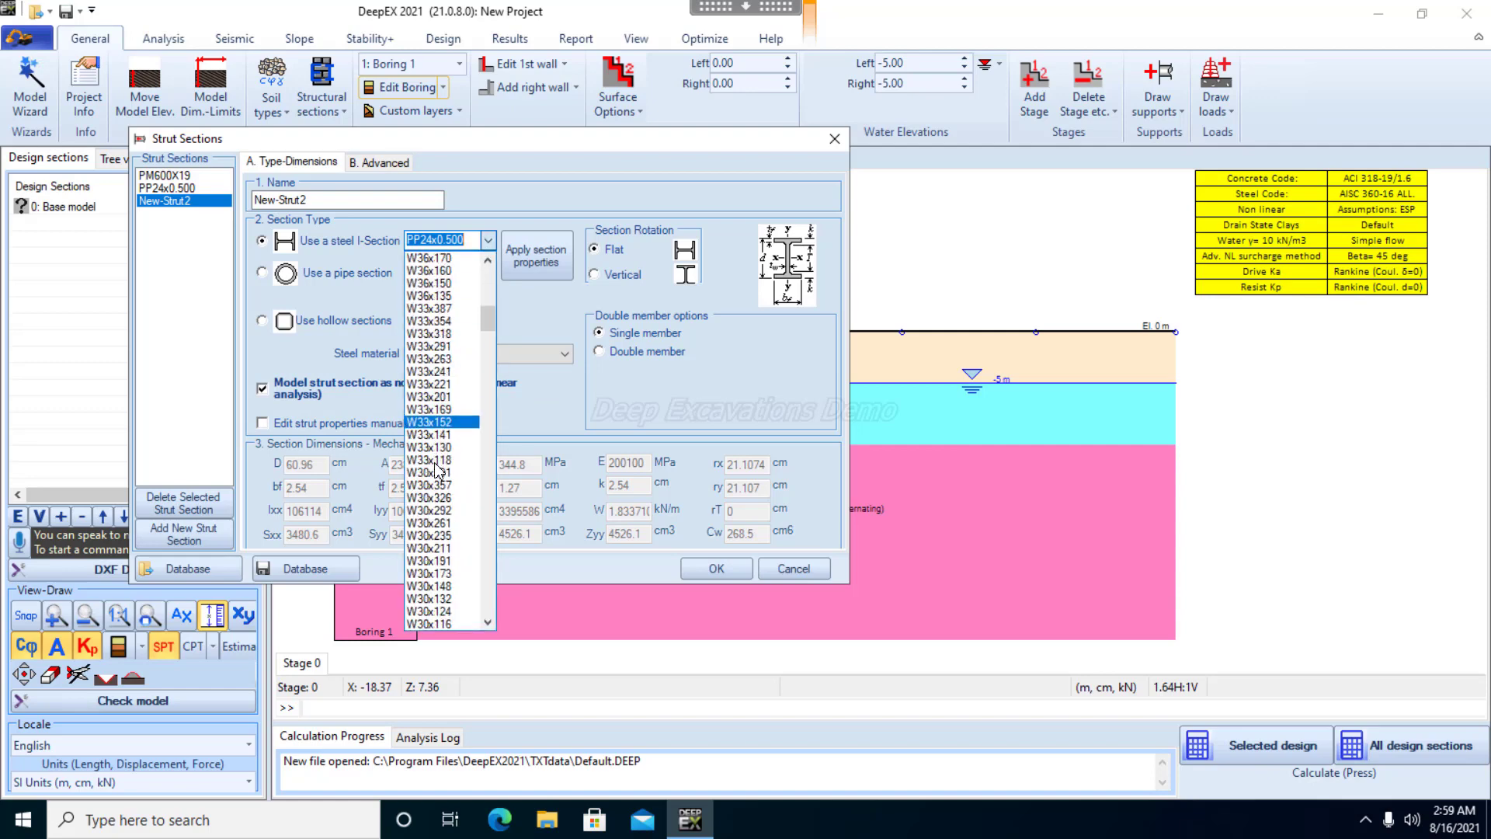
{"action": "scroll", "coordinate": [440, 458], "scroll_direction": "down", "scroll_amount": 20}
{"action": "scroll", "coordinate": [440, 471], "scroll_direction": "down", "scroll_amount": 20}
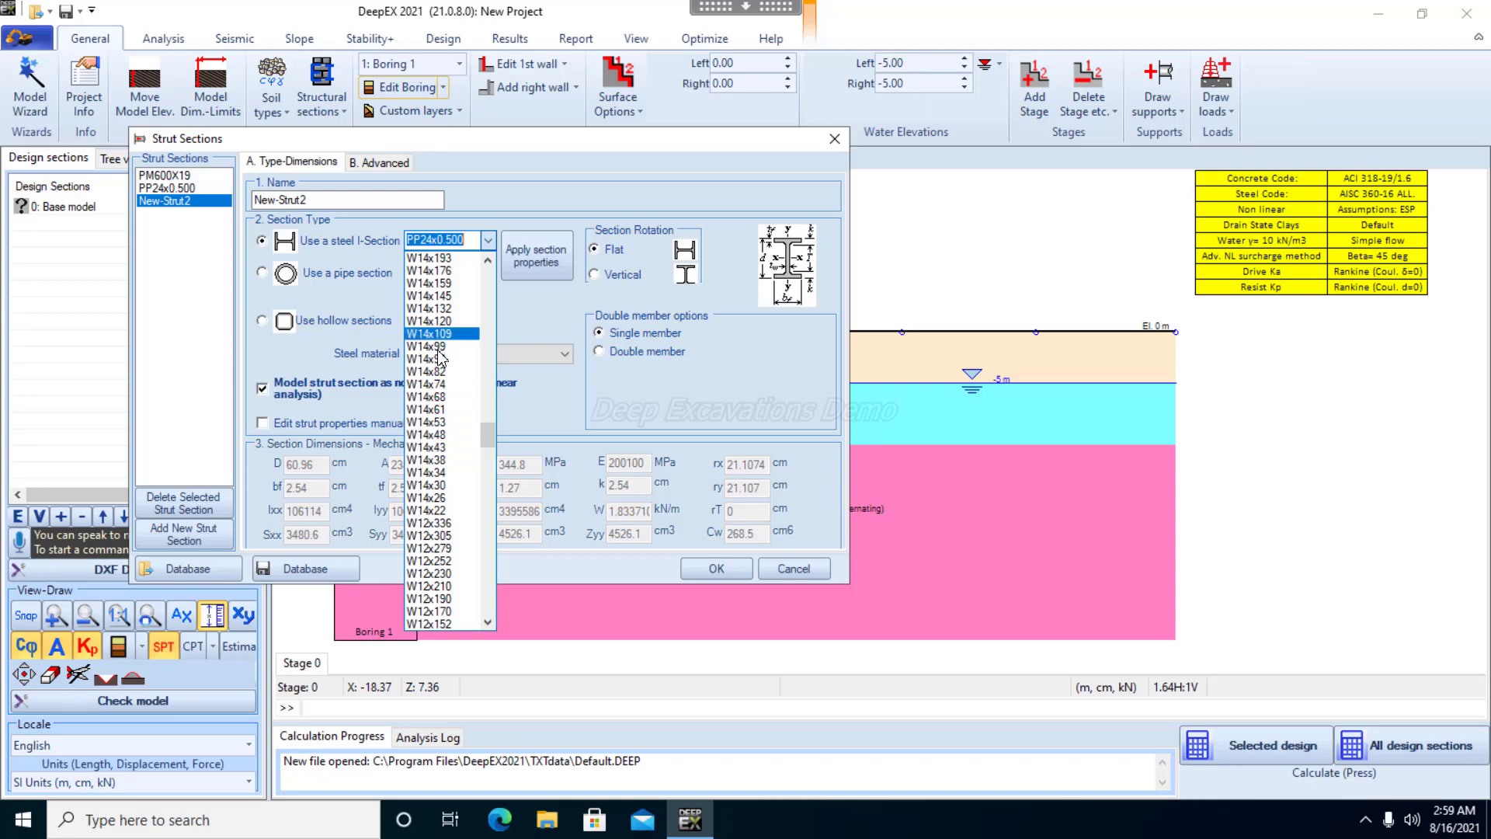
{"action": "left_click", "coordinate": [435, 346]}
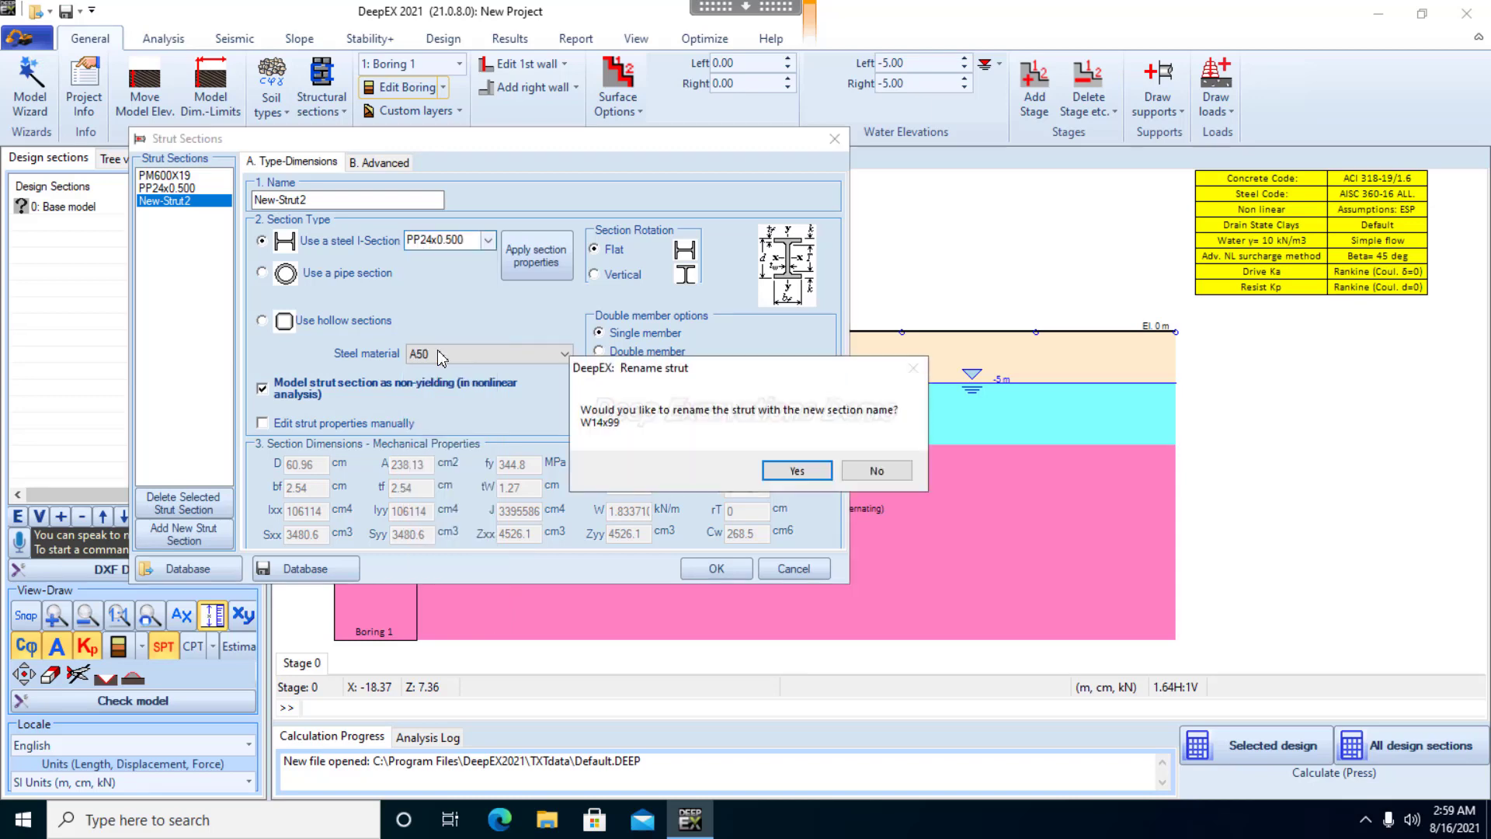
{"action": "left_click", "coordinate": [797, 470]}
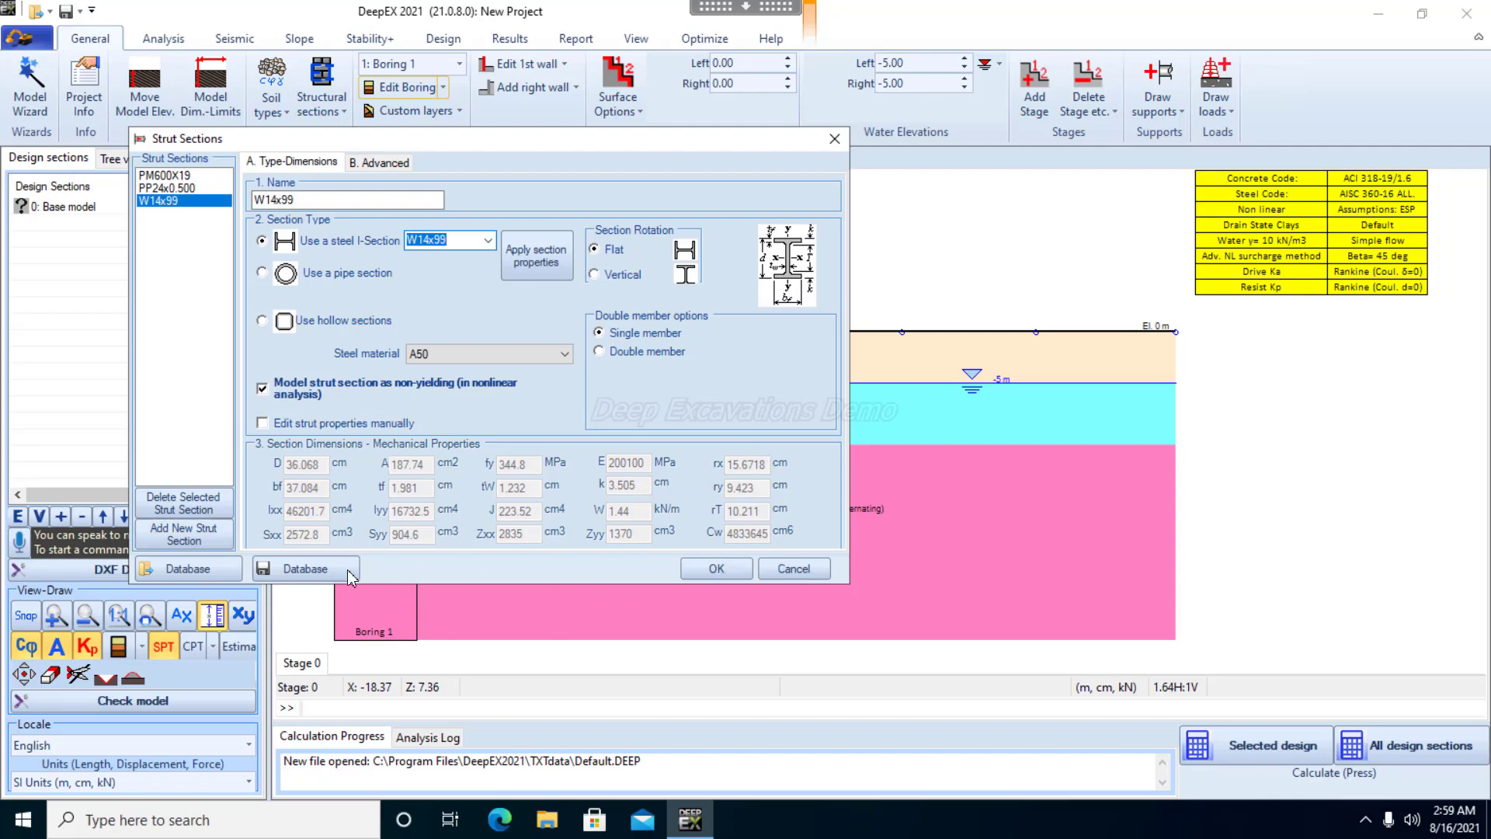
Set the W14x99 strut's steel material to A36 and accept the strut sections
{"action": "left_click", "coordinate": [509, 363]}
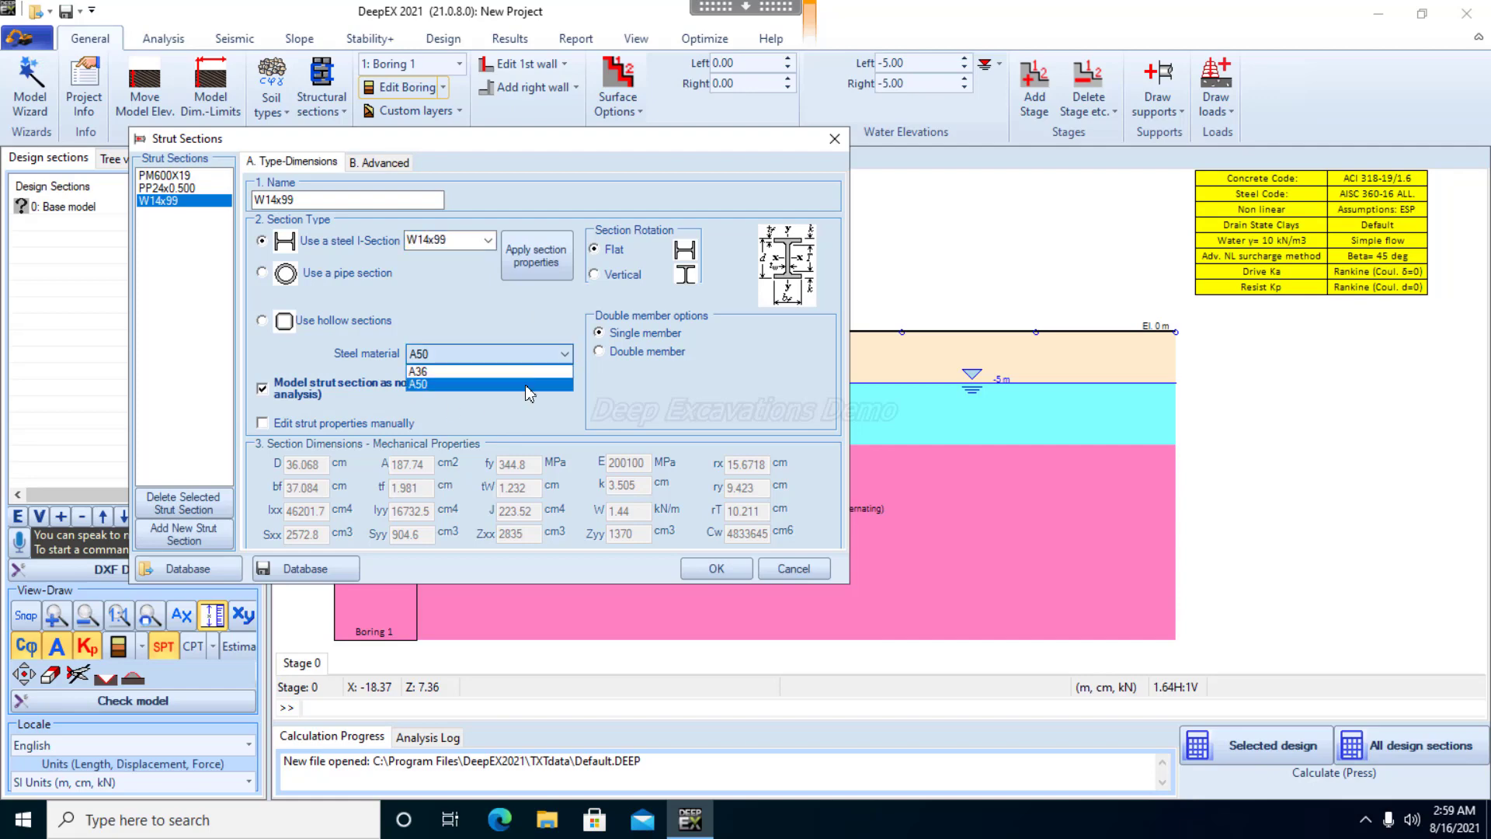
{"action": "left_click", "coordinate": [488, 376]}
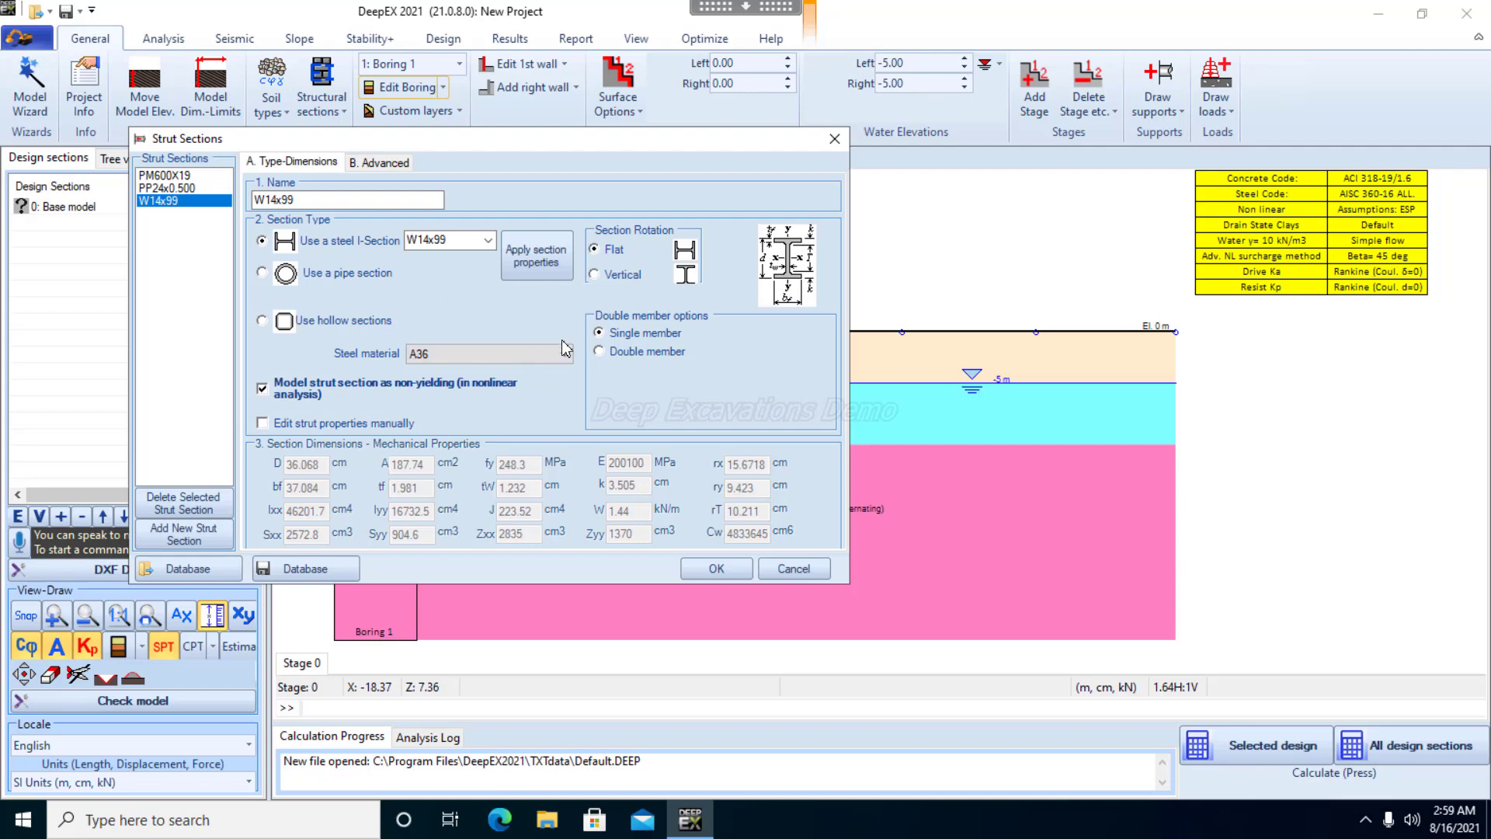
{"action": "left_click", "coordinate": [716, 567]}
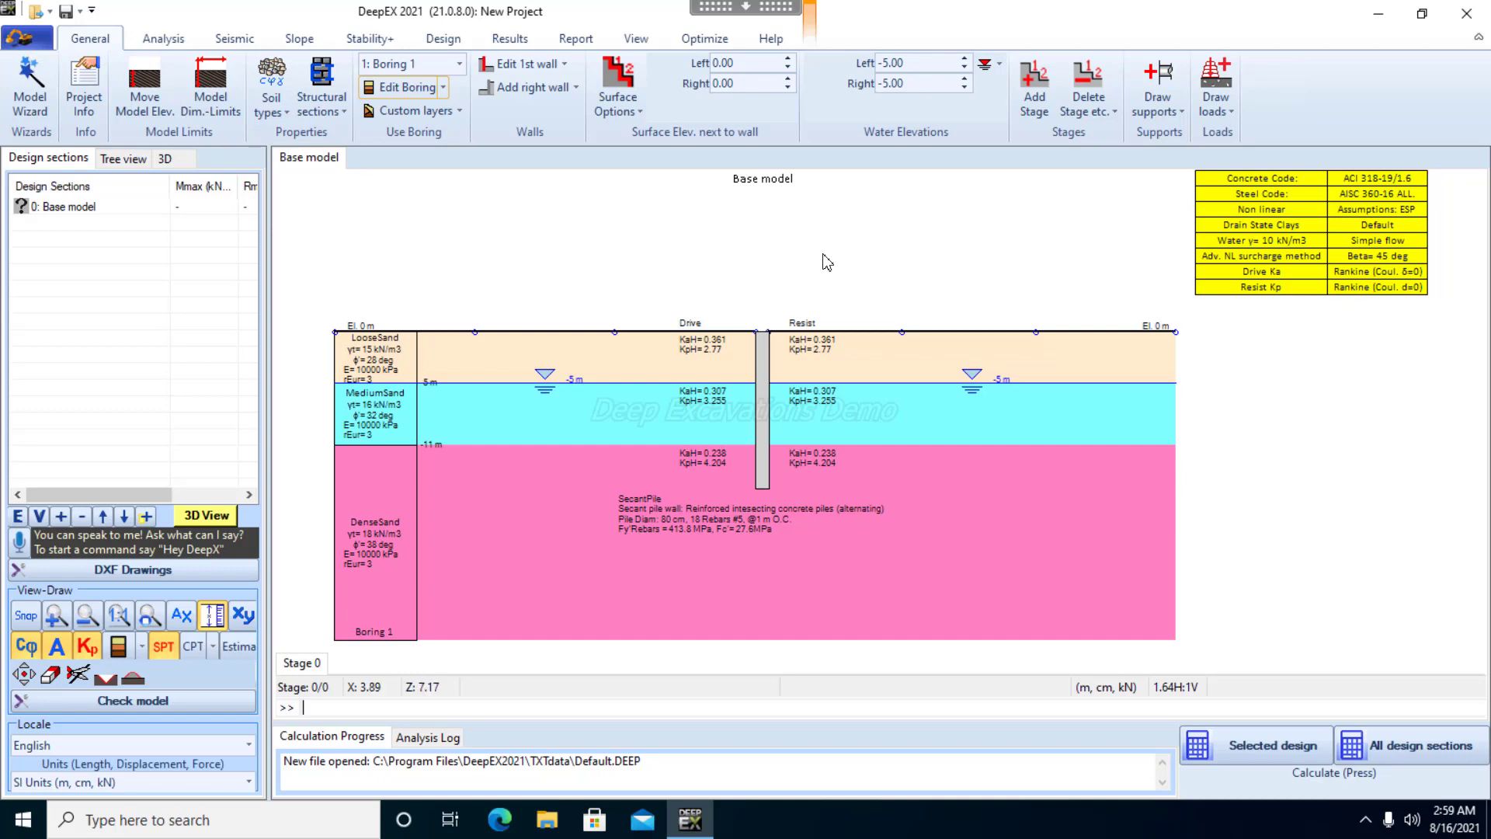
Add a right wall with its x-coordinate at 10 m and its depth at 15 m
{"action": "left_click", "coordinate": [528, 92]}
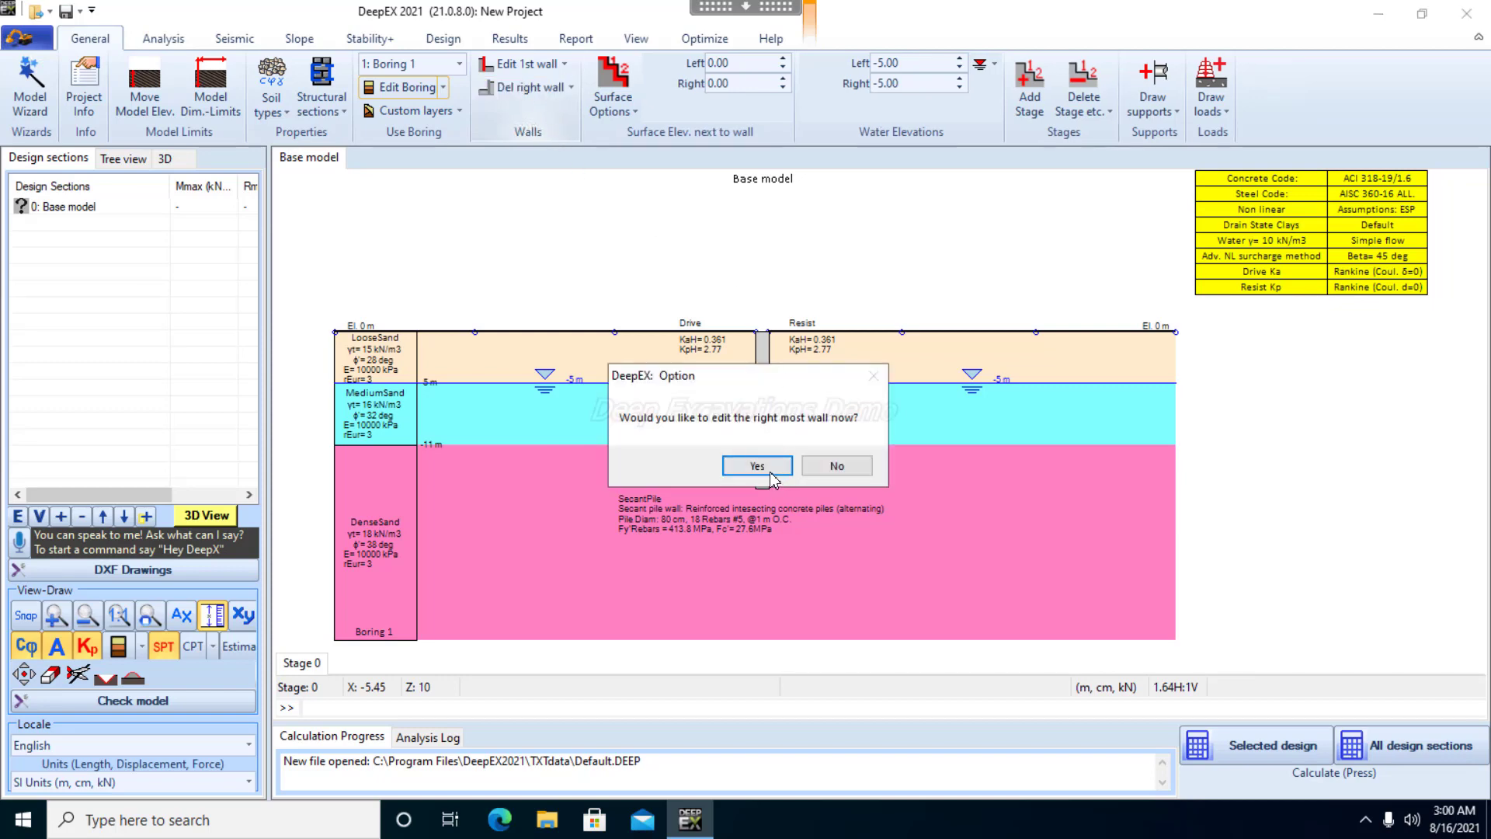
{"action": "left_click", "coordinate": [777, 467]}
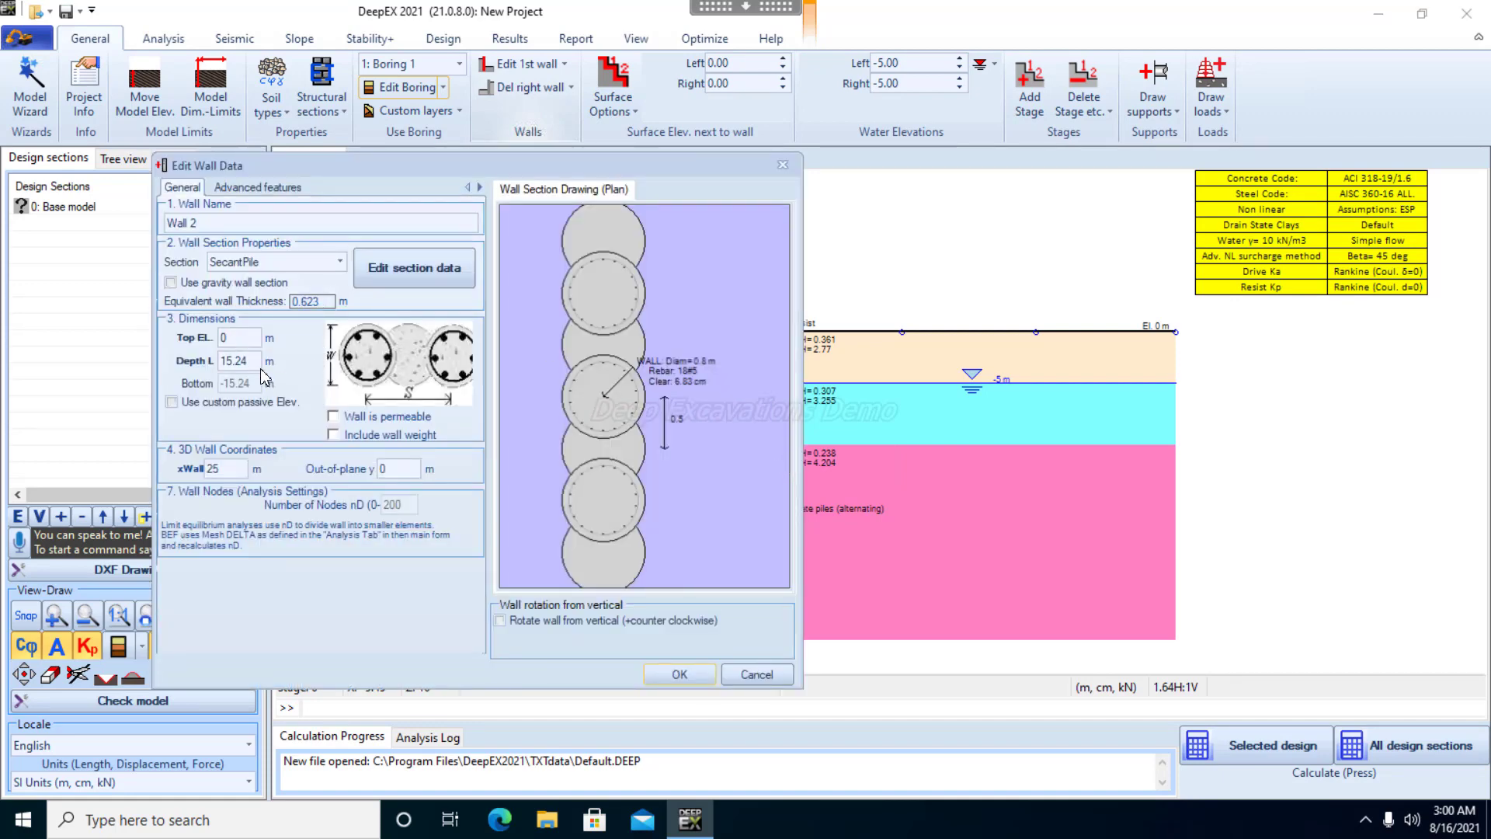
{"action": "double_click", "coordinate": [216, 469]}
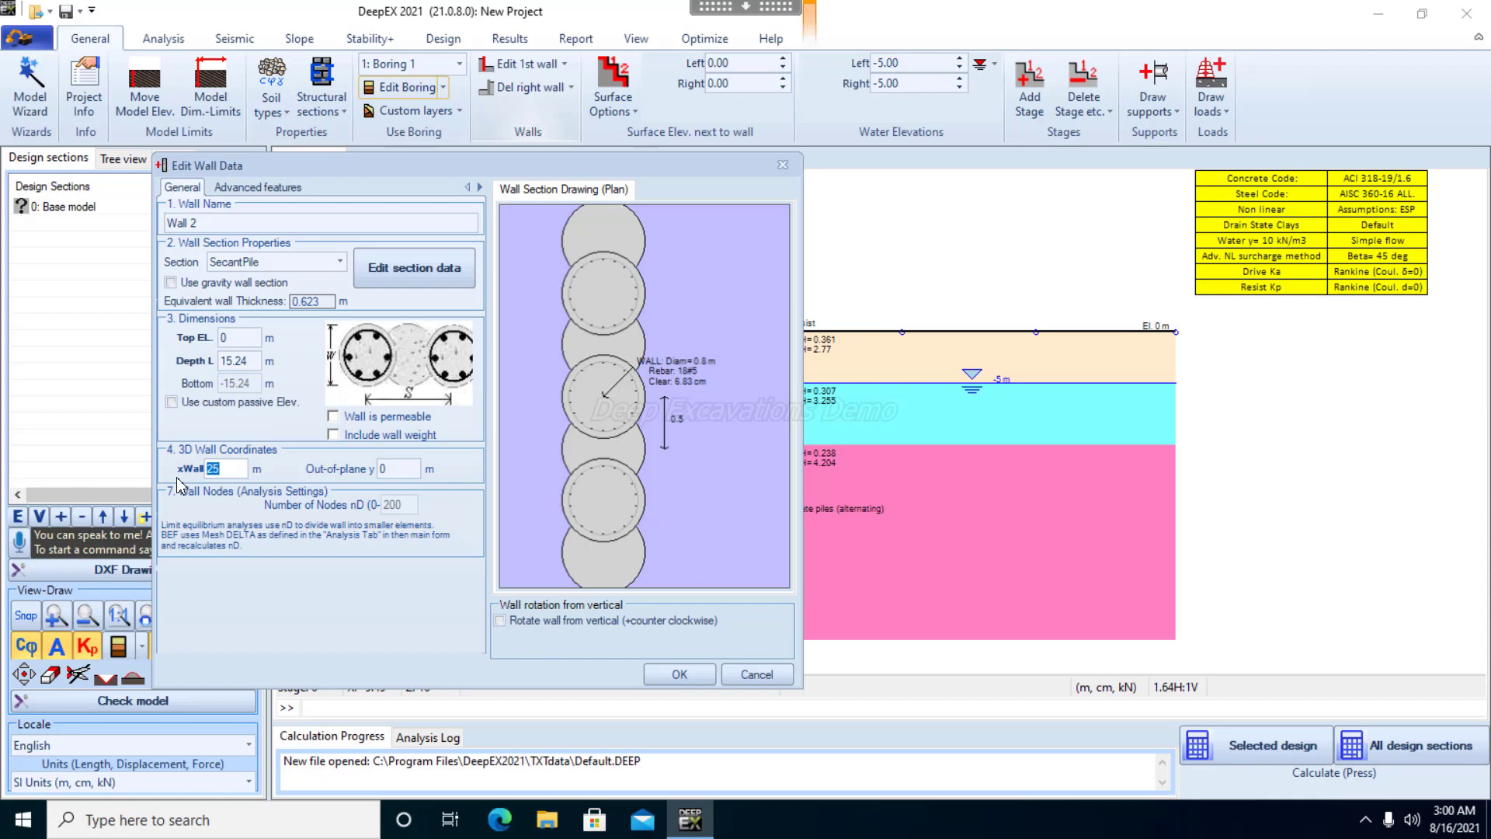
{"action": "type", "text": "10"}
{"action": "double_click", "coordinate": [250, 359]}
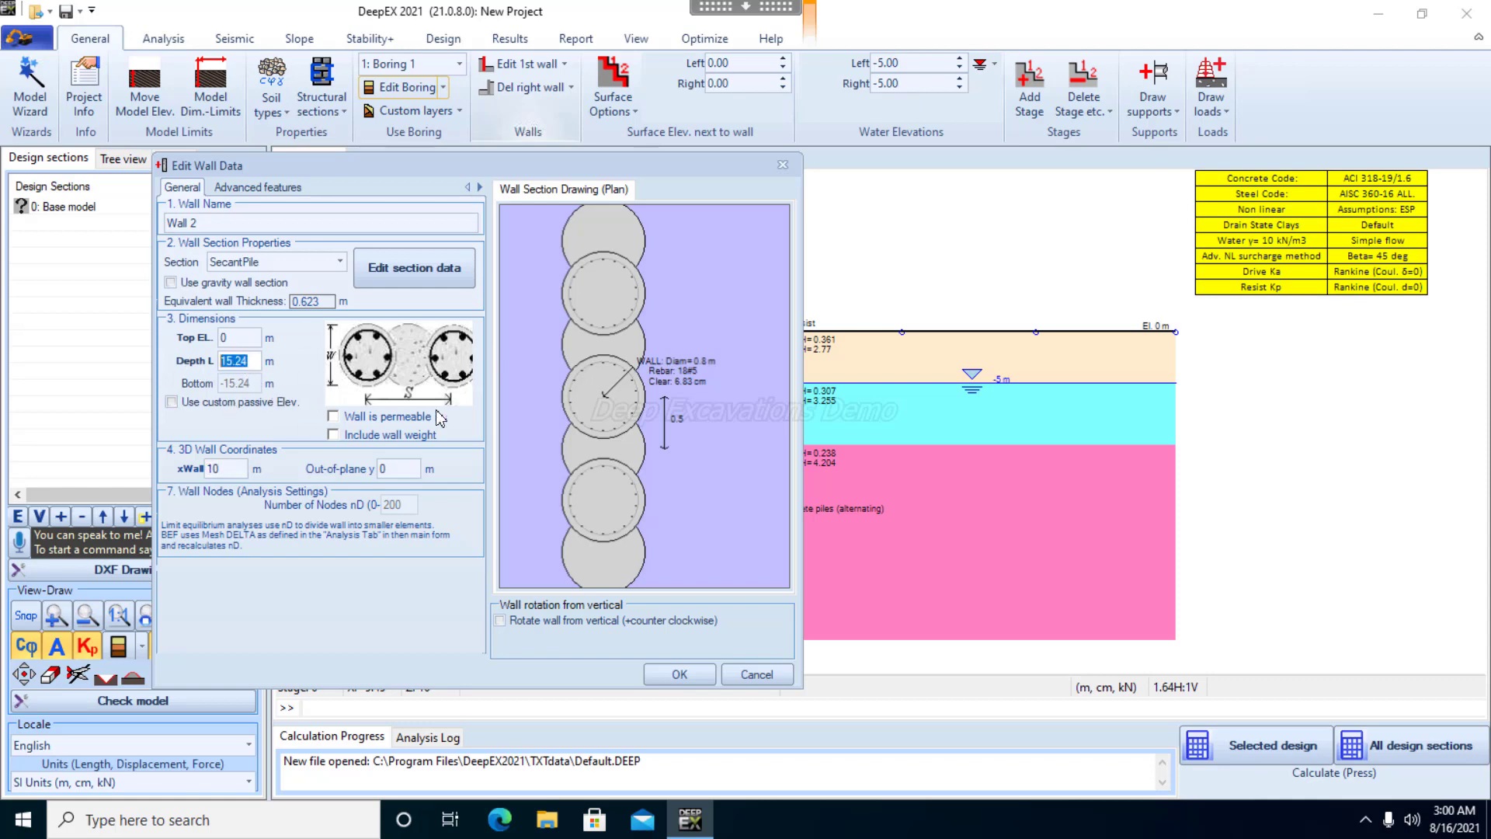
{"action": "type", "text": "15"}
{"action": "left_click", "coordinate": [687, 675]}
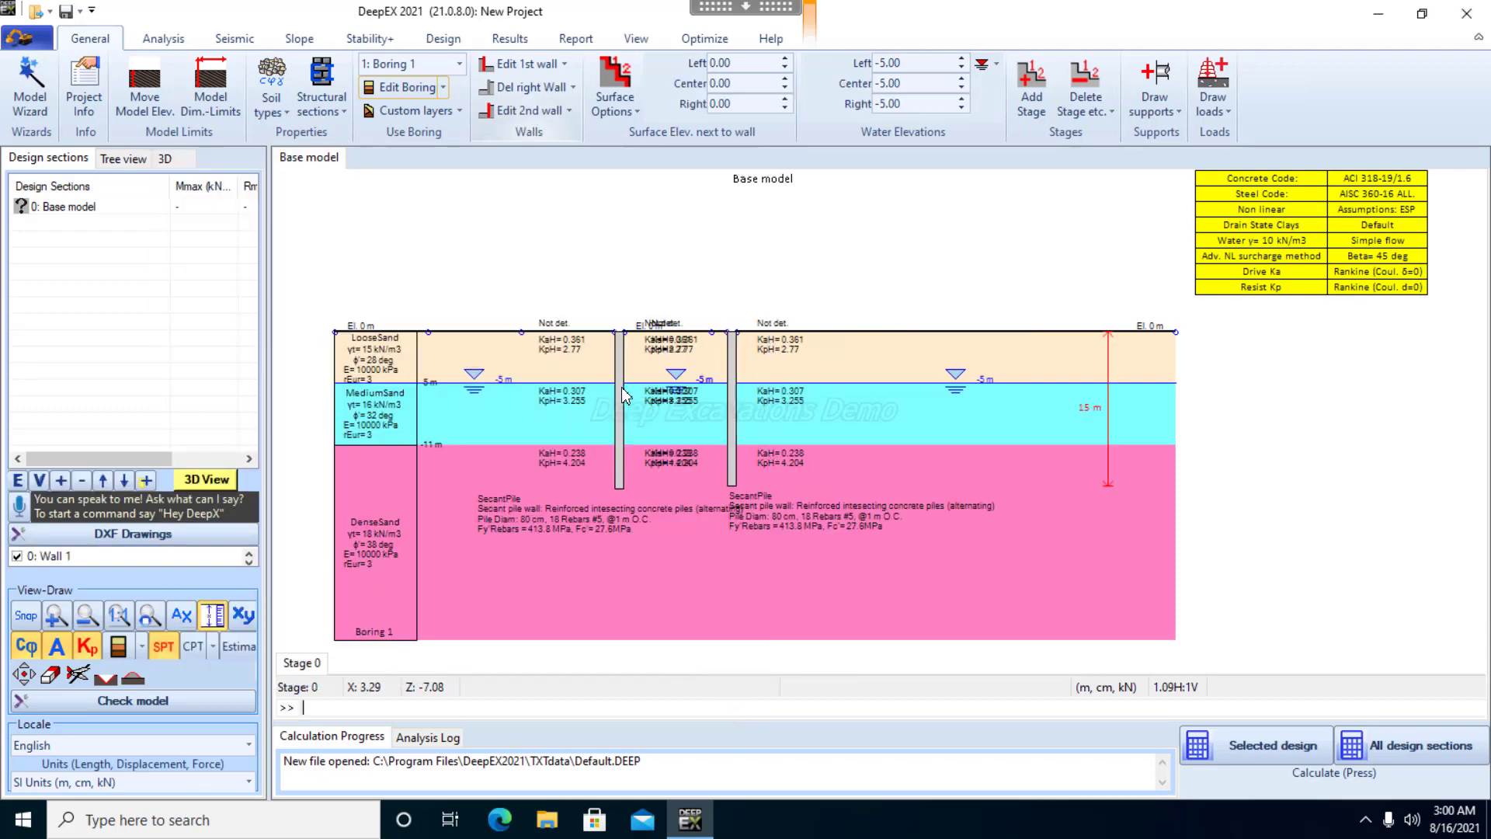
Set the depth of Wall 1 to 15 m and accept the wall data
{"action": "double_click", "coordinate": [620, 396]}
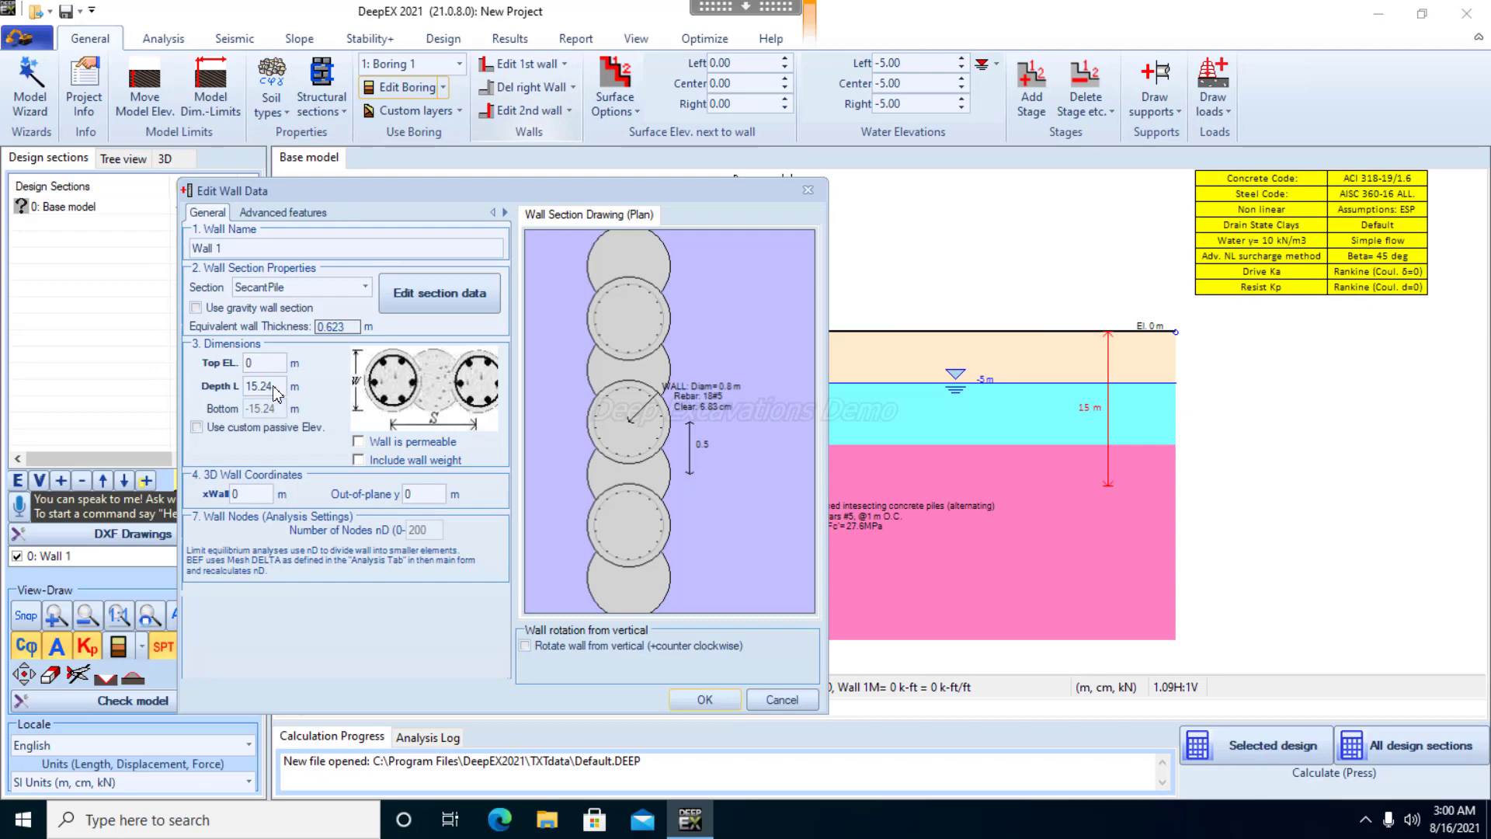
{"action": "left_click", "coordinate": [273, 389]}
{"action": "type", "text": "15"}
{"action": "left_click", "coordinate": [720, 697]}
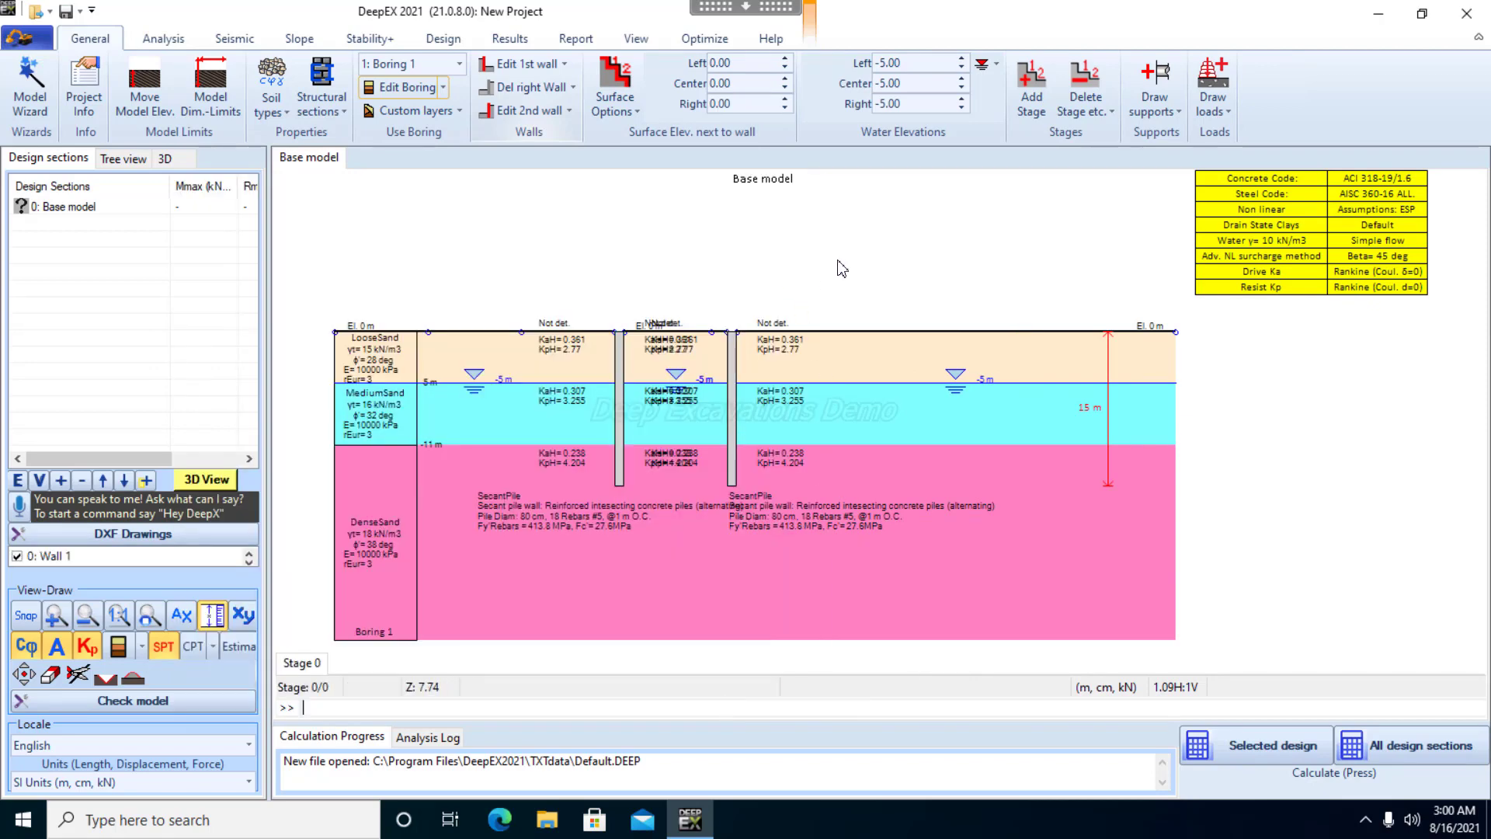
Set the left, center and right water elevations to -3 m in Stage 0
{"action": "scroll", "coordinate": [673, 420], "scroll_direction": "up", "scroll_amount": 4}
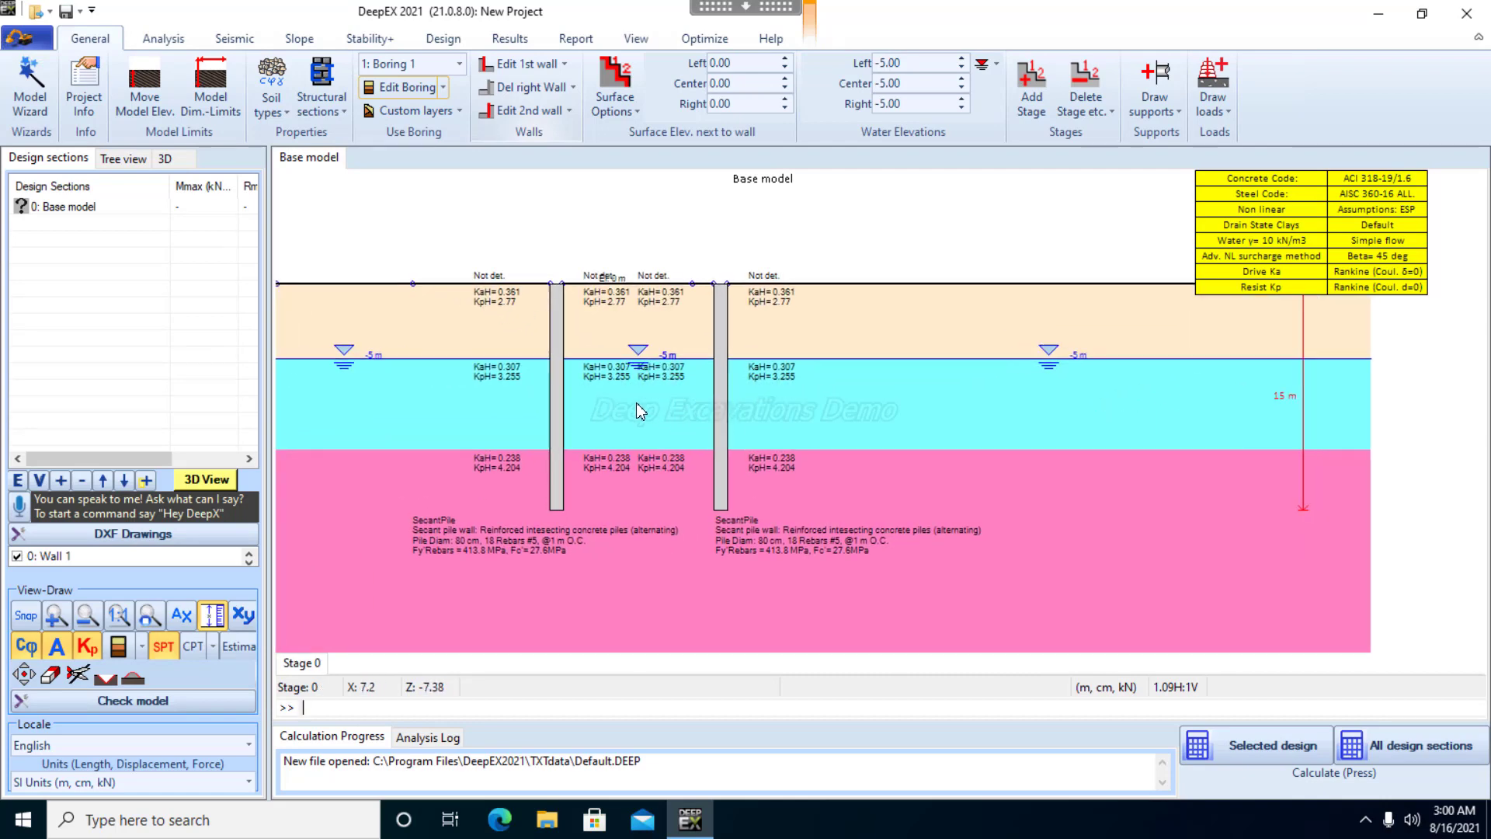
{"action": "left_click_drag", "start_coordinate": [621, 409], "coordinate": [739, 403]}
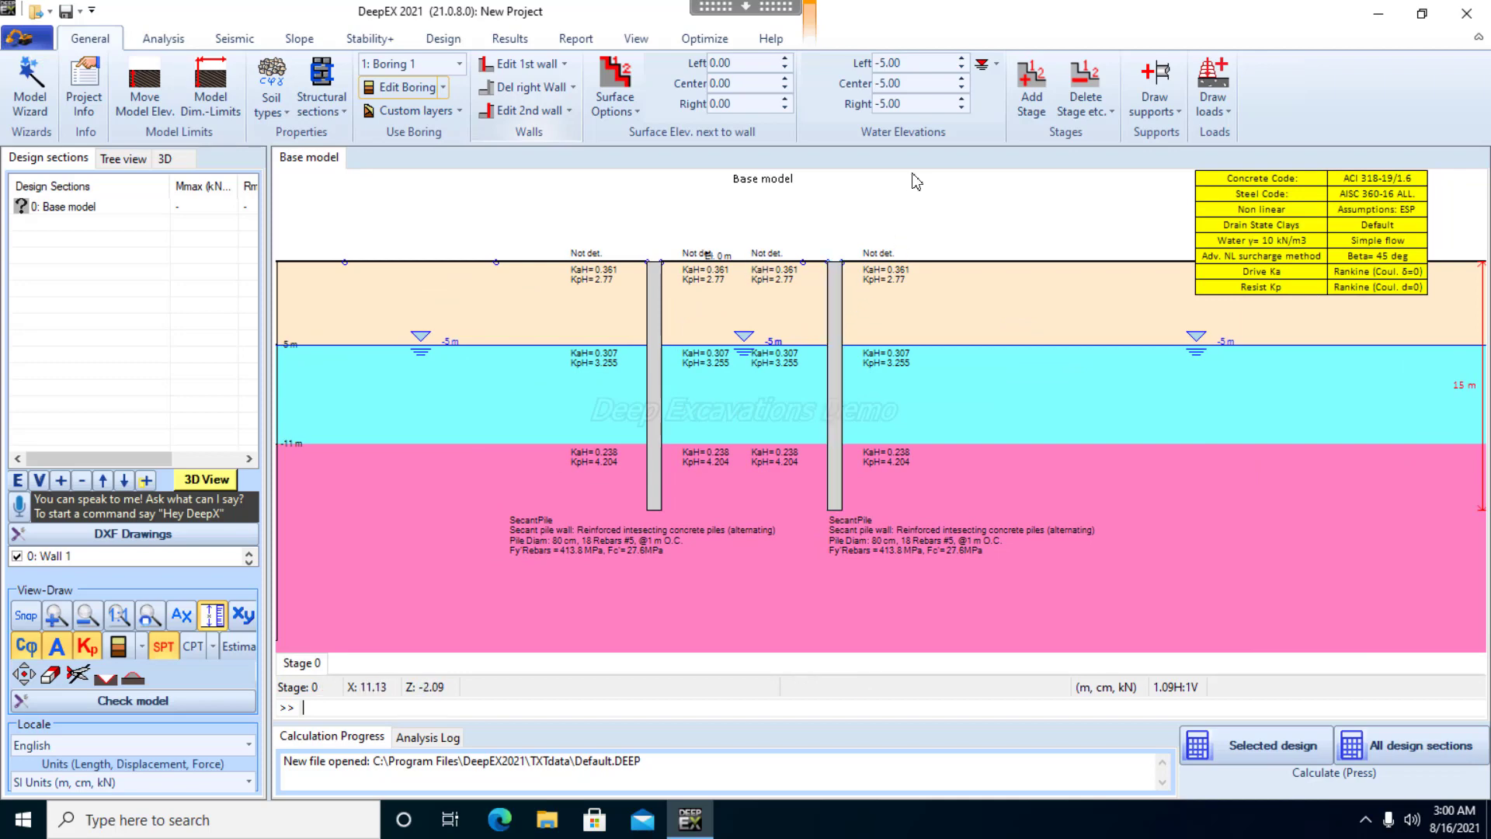
{"action": "left_click", "coordinate": [900, 63]}
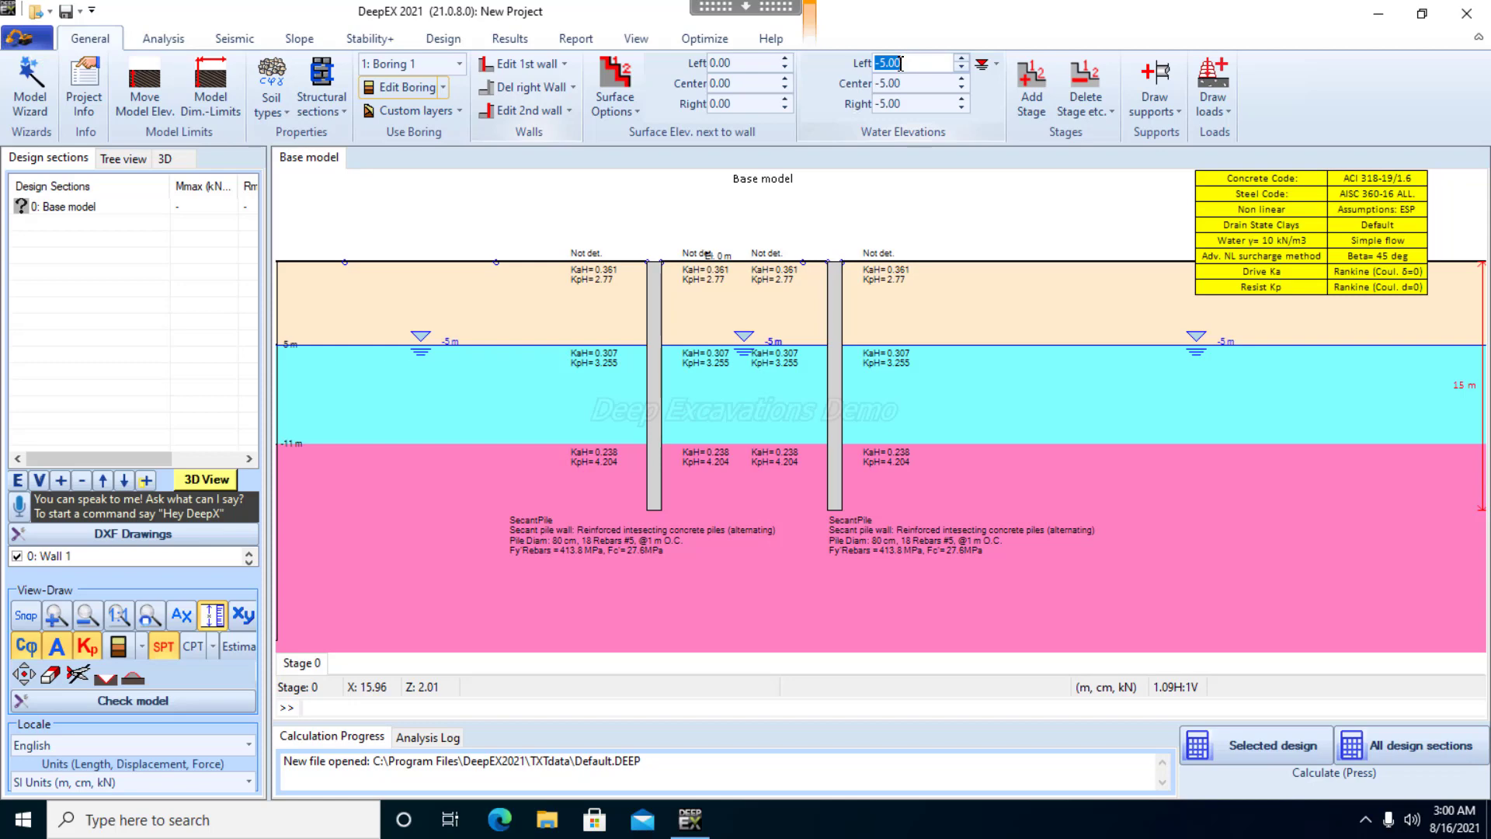
{"action": "type", "text": "-3"}
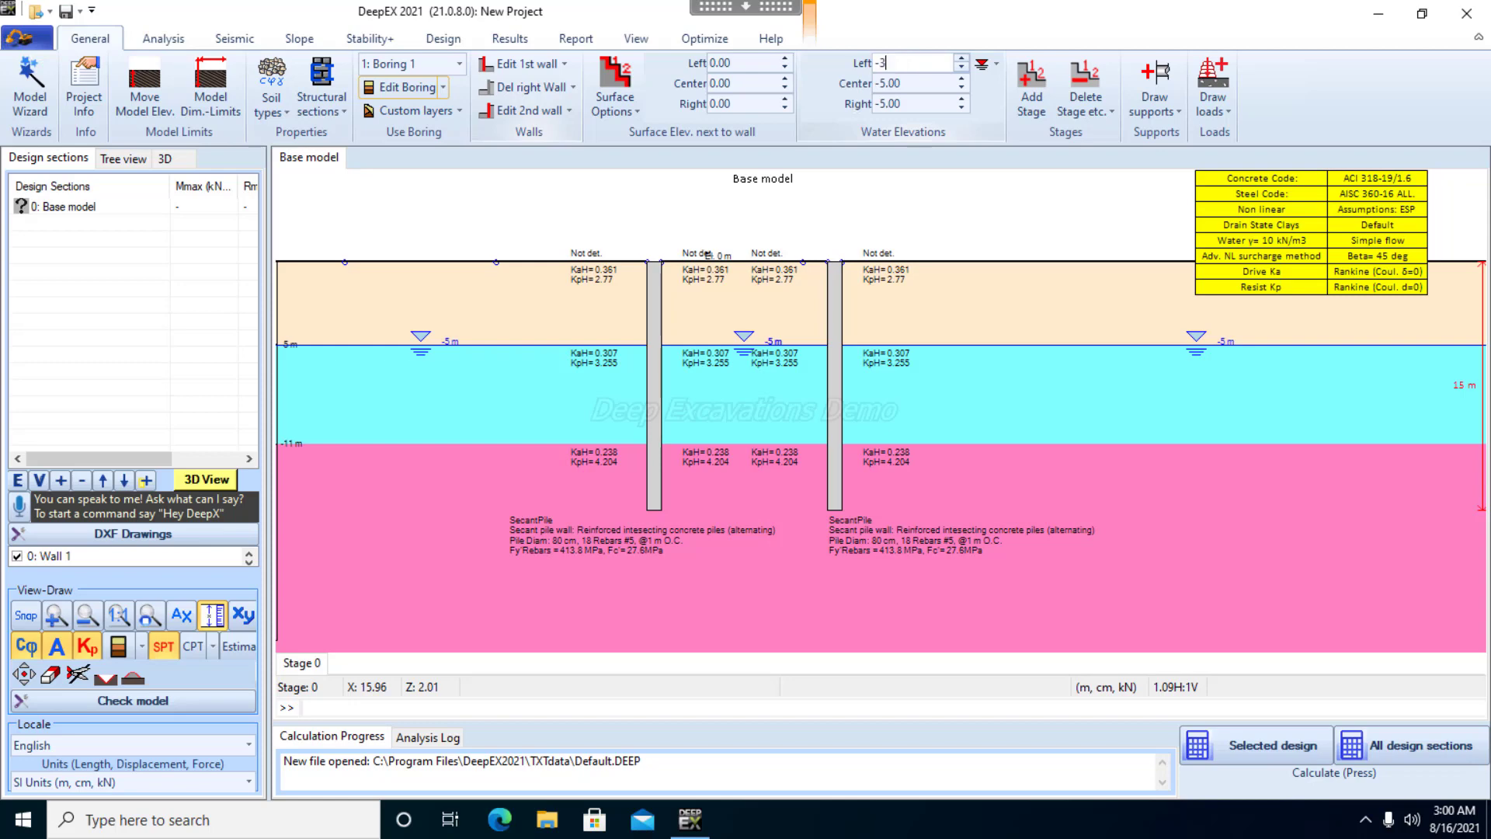
{"action": "left_click", "coordinate": [901, 83]}
{"action": "type", "text": "00"}
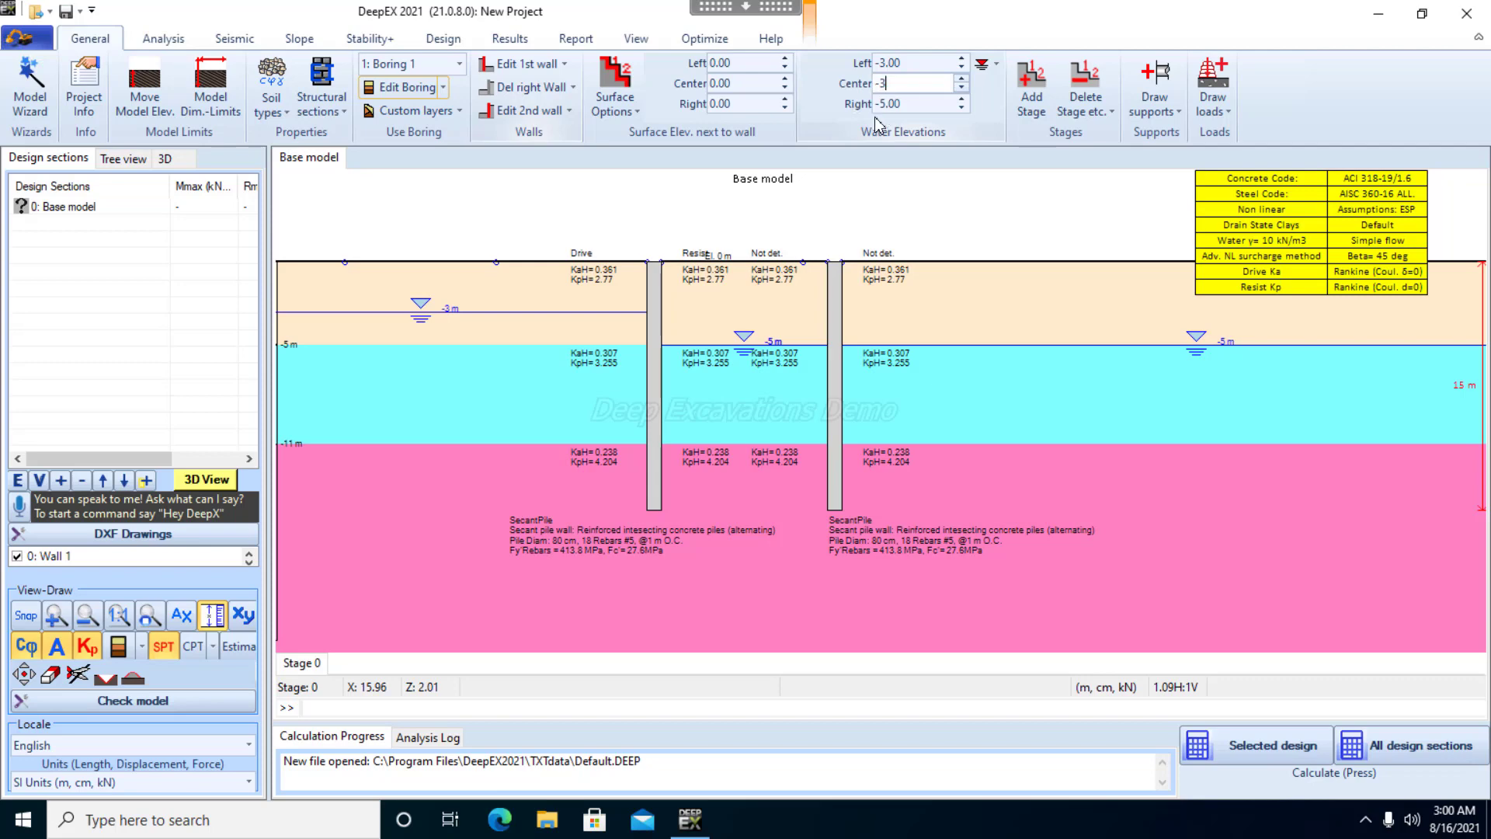
{"action": "left_click", "coordinate": [910, 104]}
{"action": "type", "text": "-"}
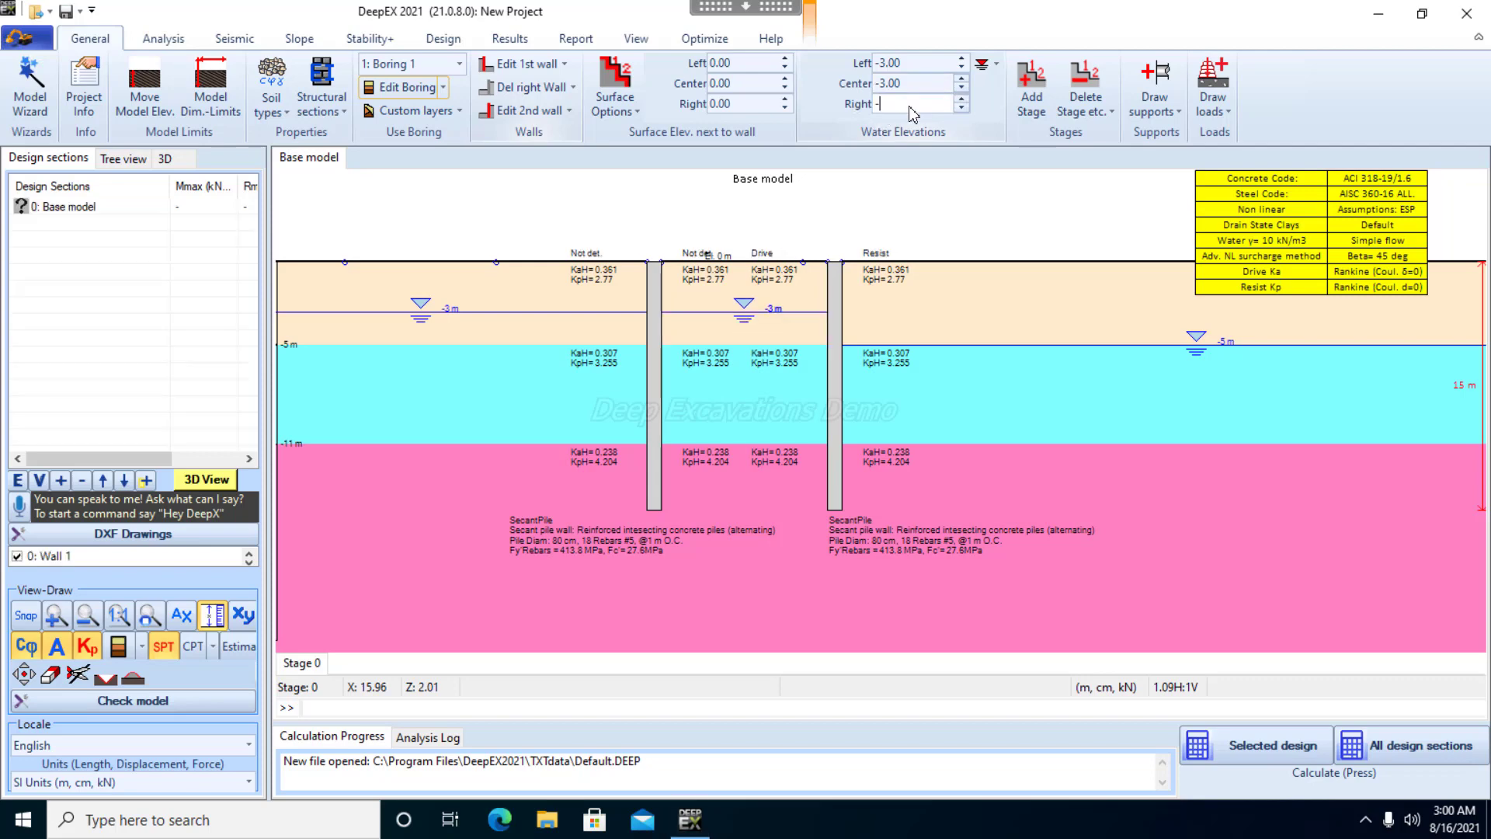
{"action": "type", "text": "3"}
{"action": "key", "text": "Return"}
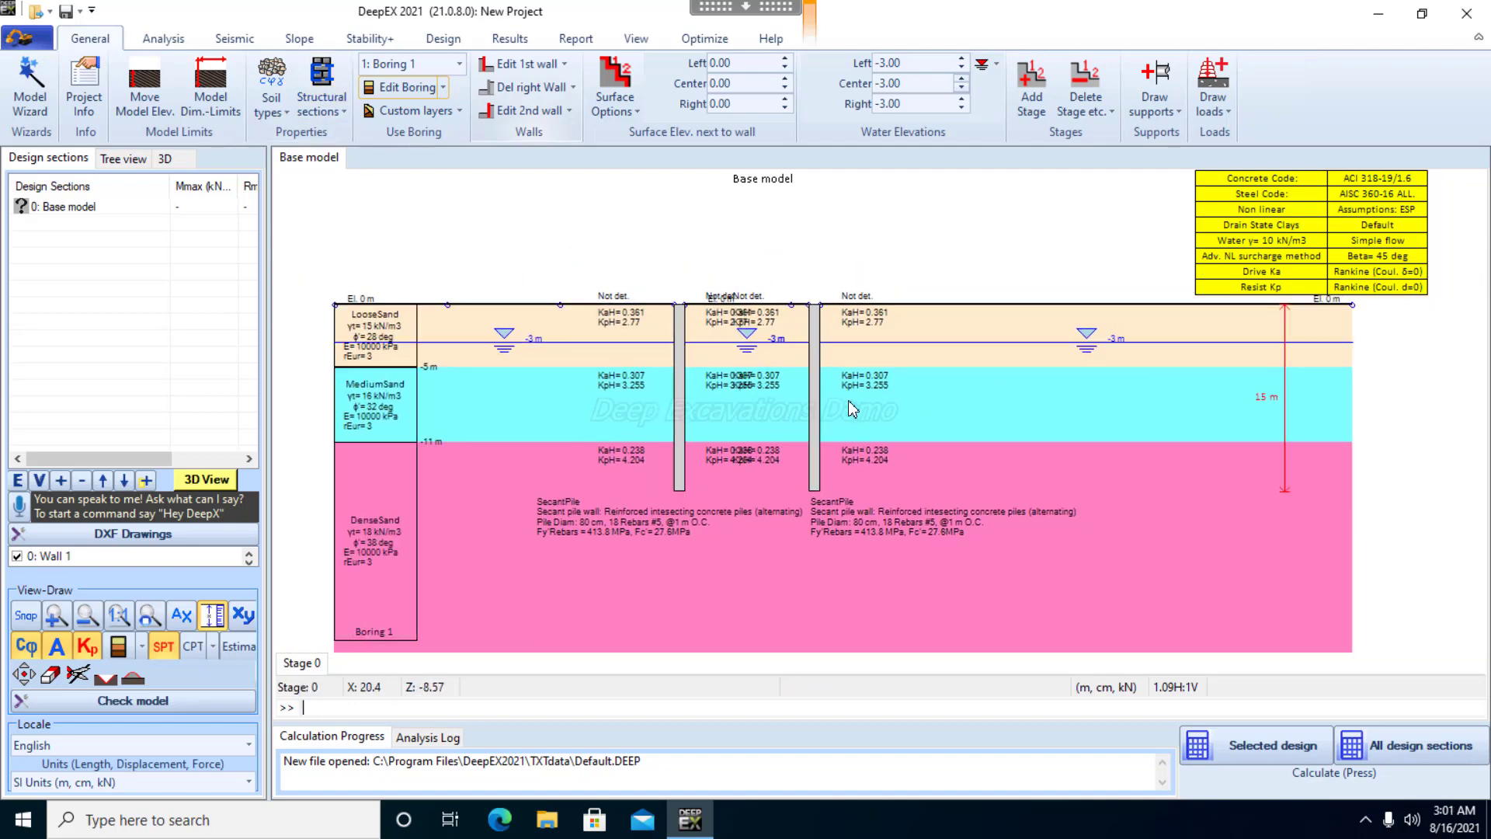
Add a construction stage after Stage 0 and set its center surface elevation between the walls to -3 m
{"action": "left_click_drag", "start_coordinate": [800, 392], "coordinate": [847, 399]}
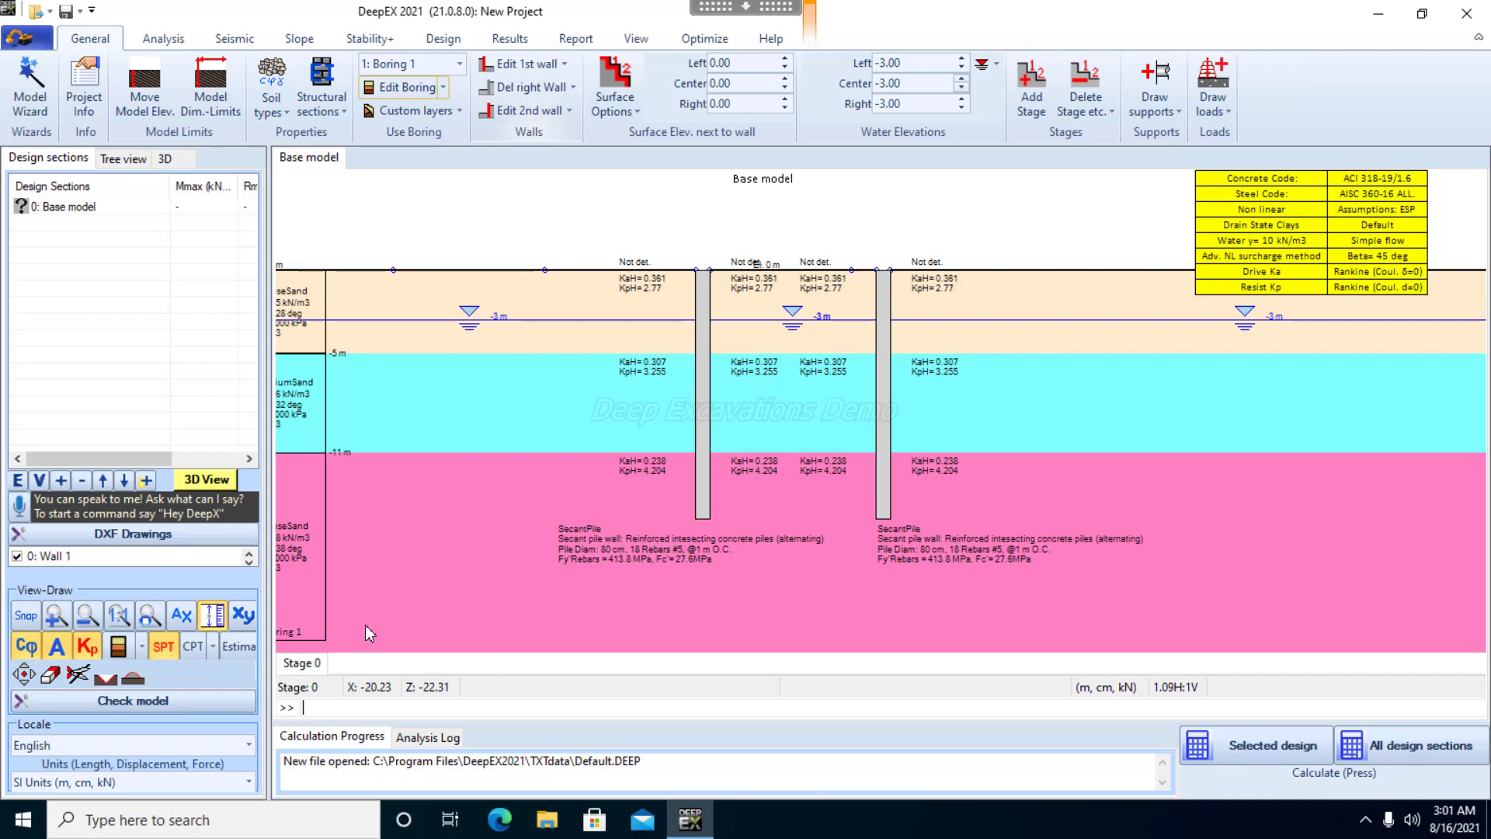
{"action": "right_click", "coordinate": [314, 668]}
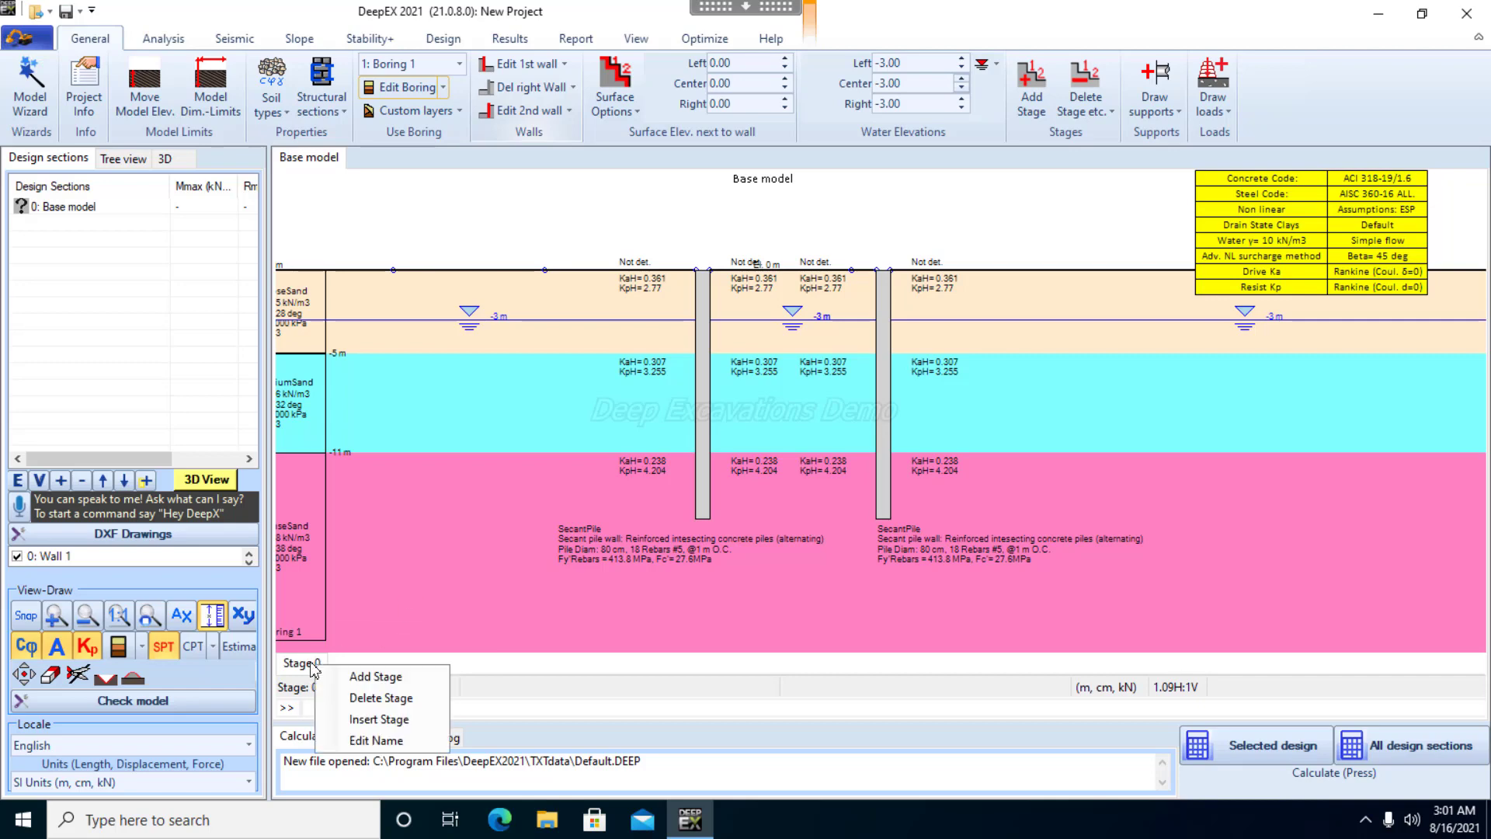
{"action": "left_click", "coordinate": [368, 679]}
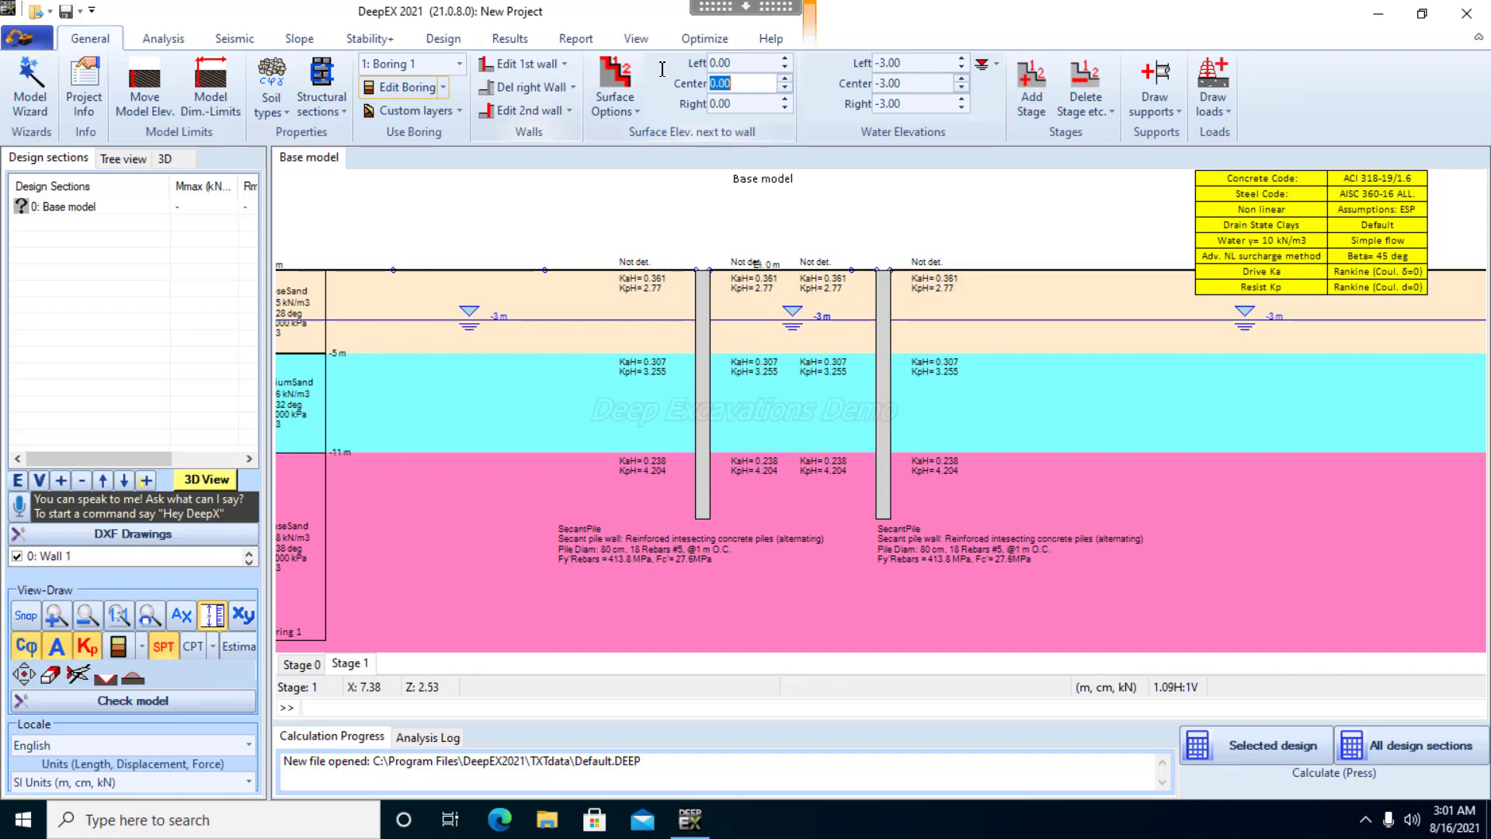
{"action": "left_click", "coordinate": [733, 83]}
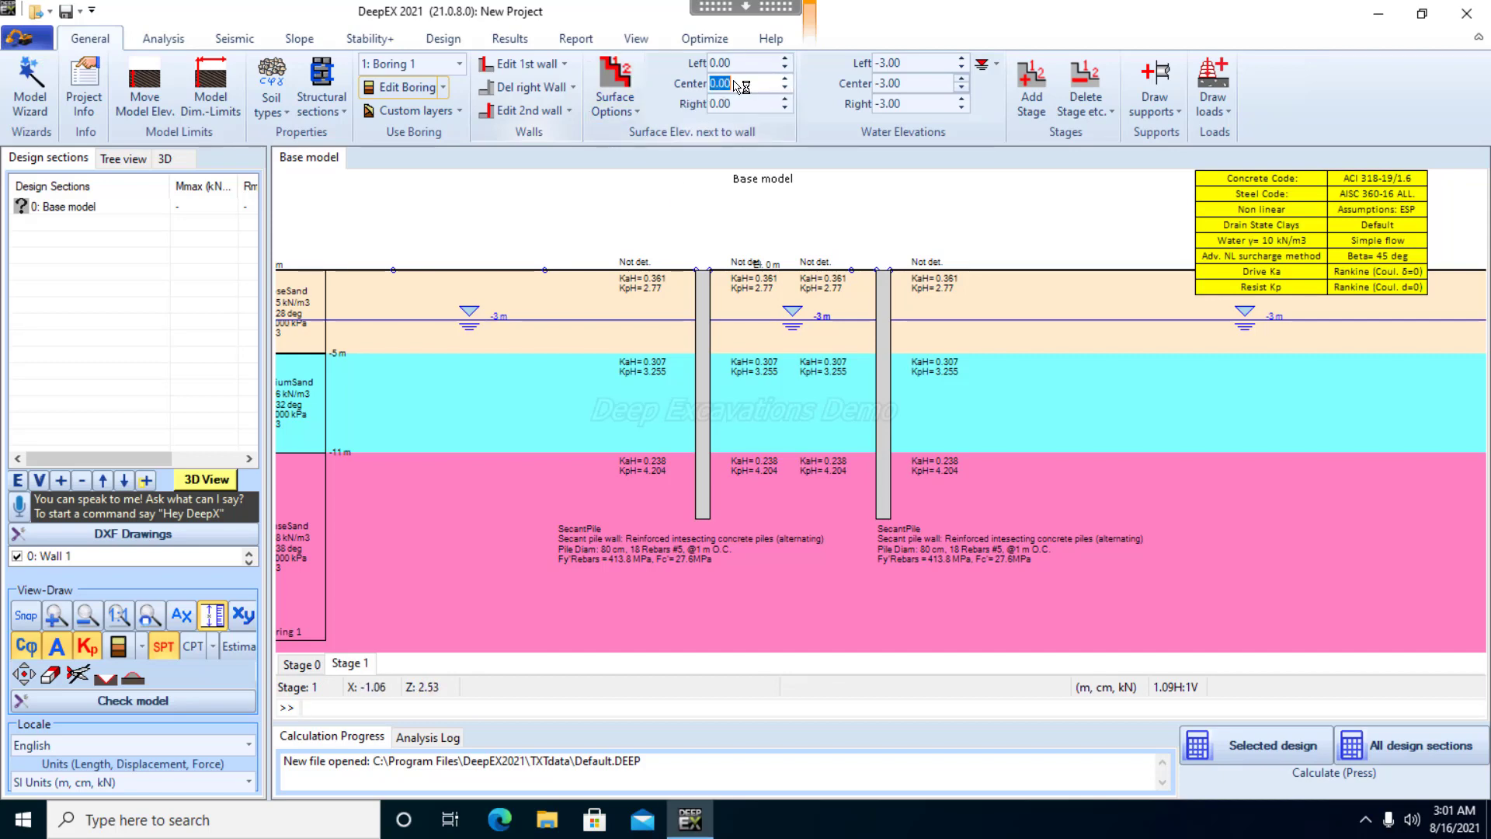
{"action": "type", "text": "-"}
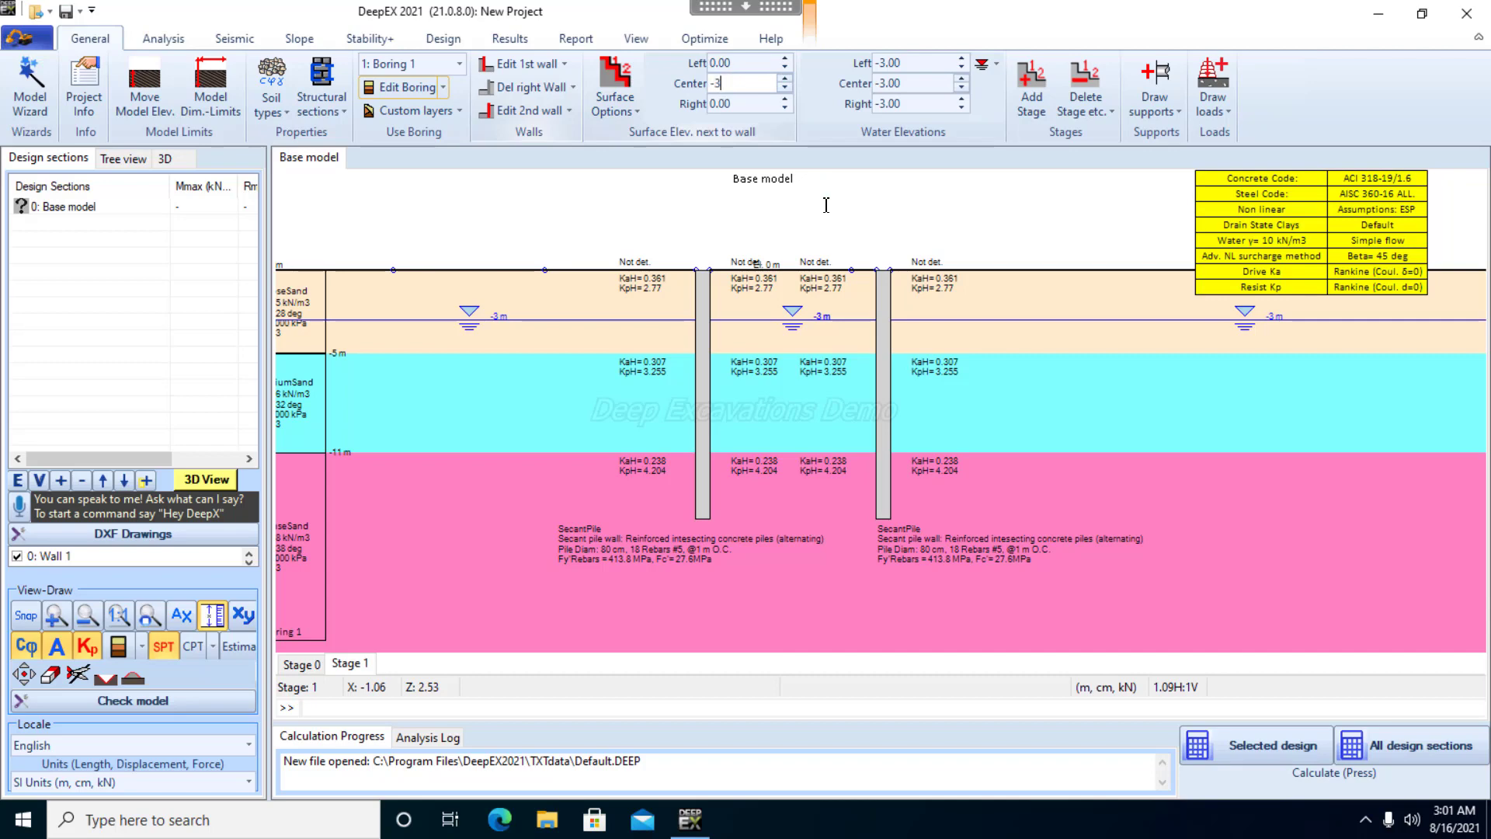
{"action": "type", "text": "3"}
{"action": "key", "text": "Return"}
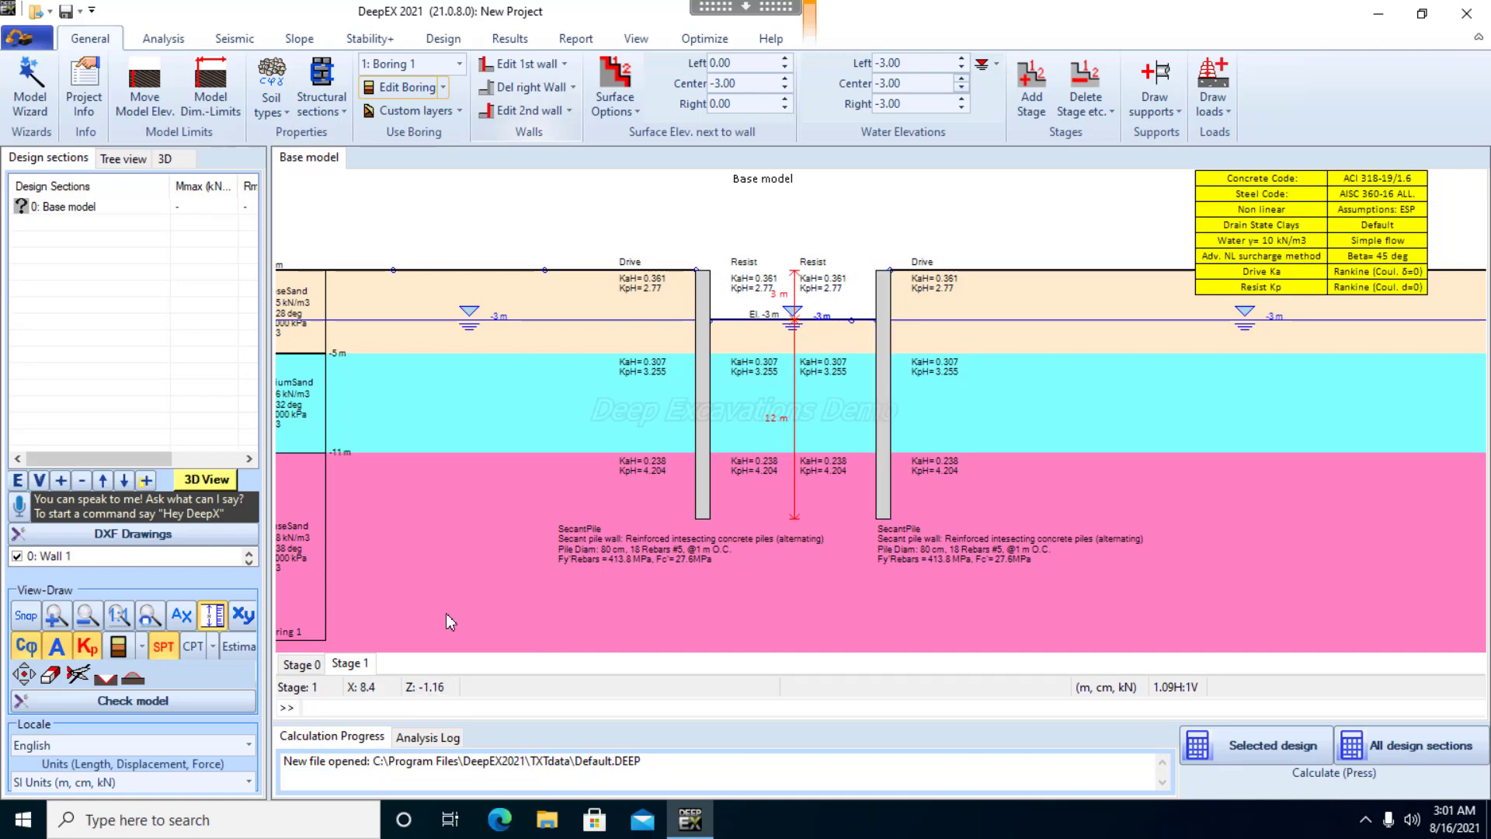
Add a construction stage after Stage 1 and draw a strut support between the two walls at an elevation of about -0.3 m
{"action": "right_click", "coordinate": [358, 665]}
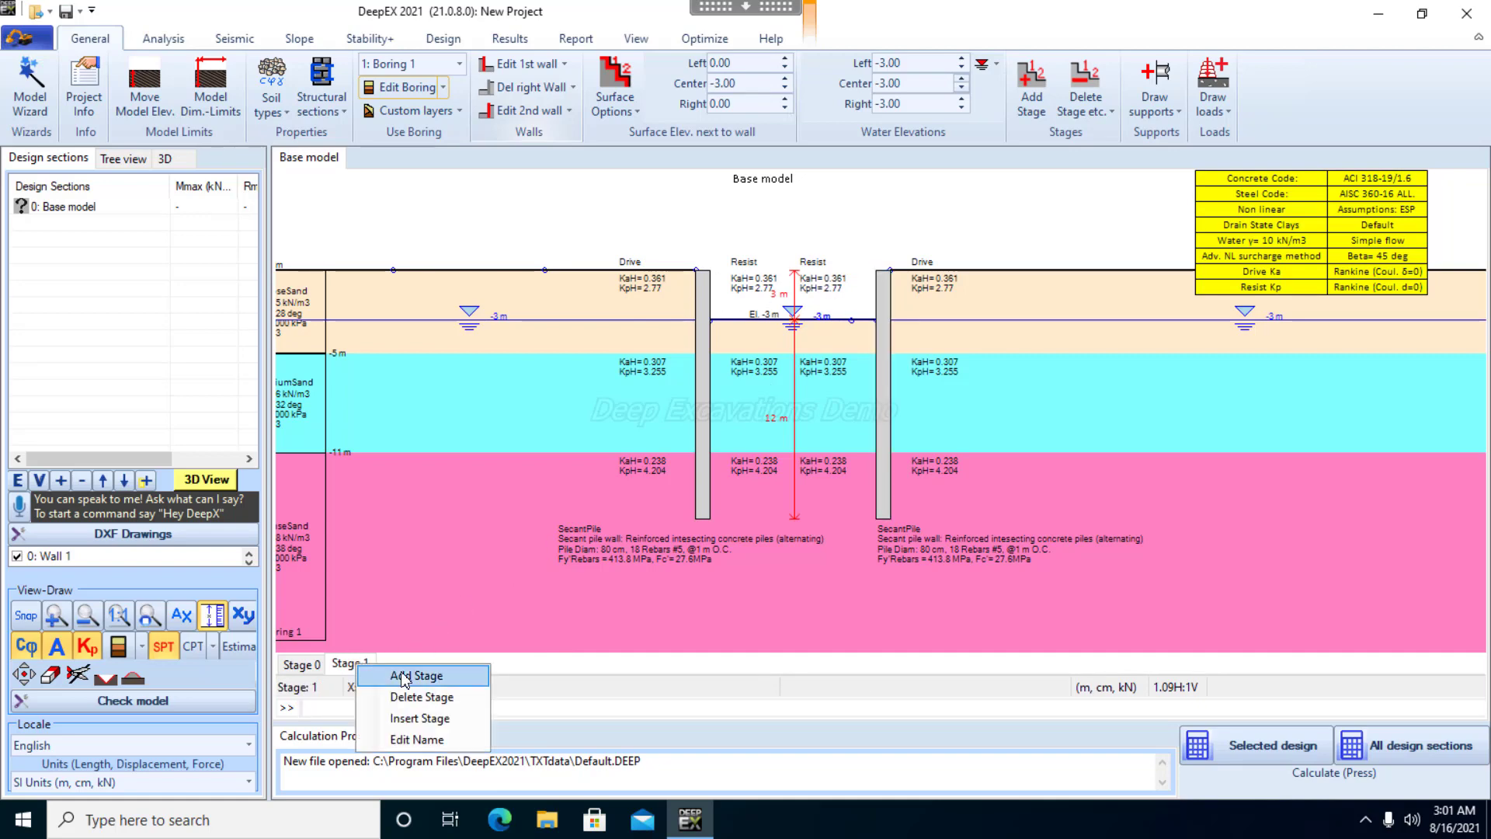
{"action": "left_click", "coordinate": [411, 676]}
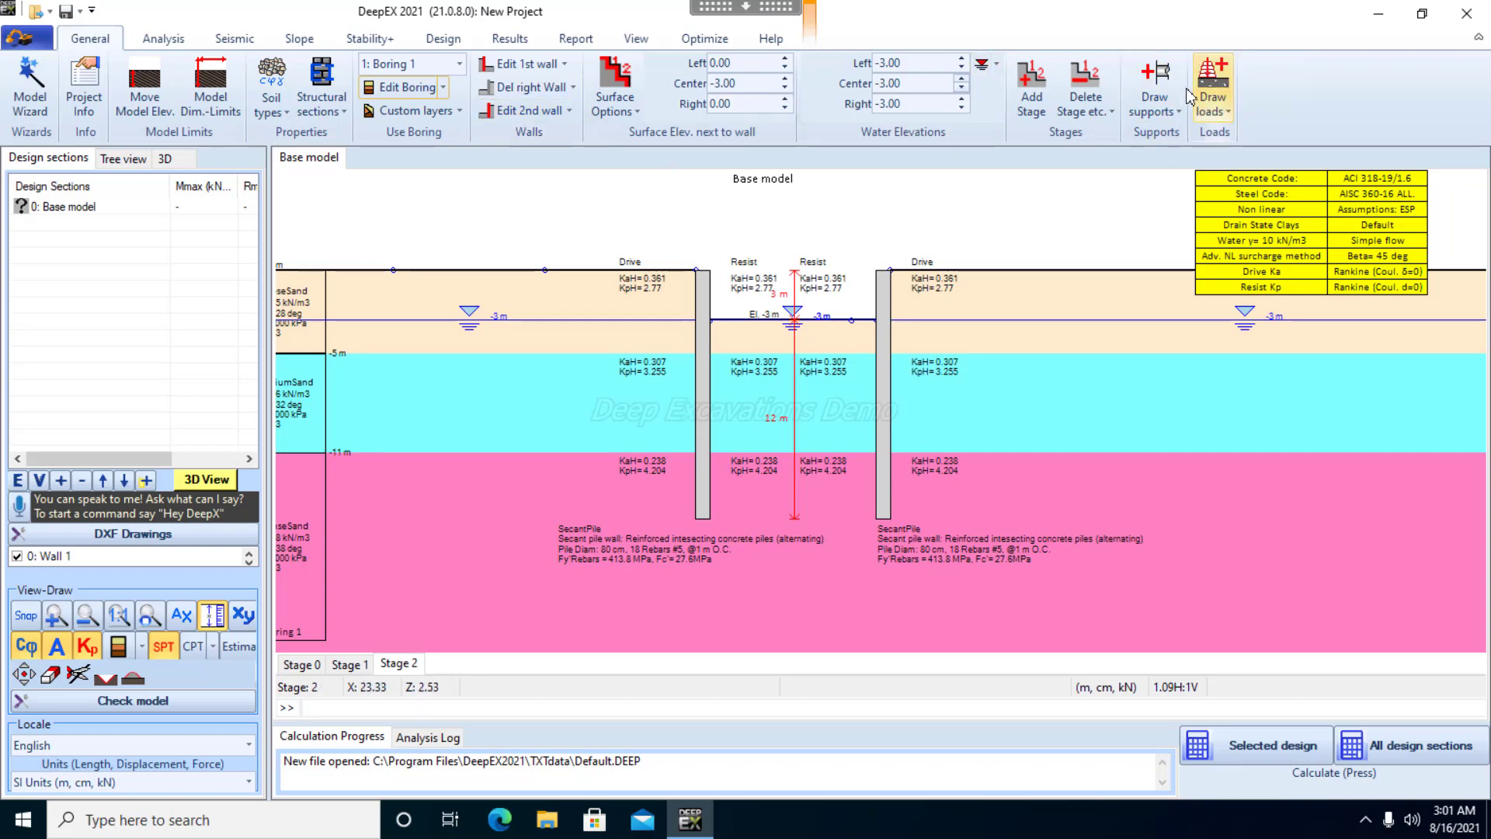
{"action": "left_click", "coordinate": [1174, 113]}
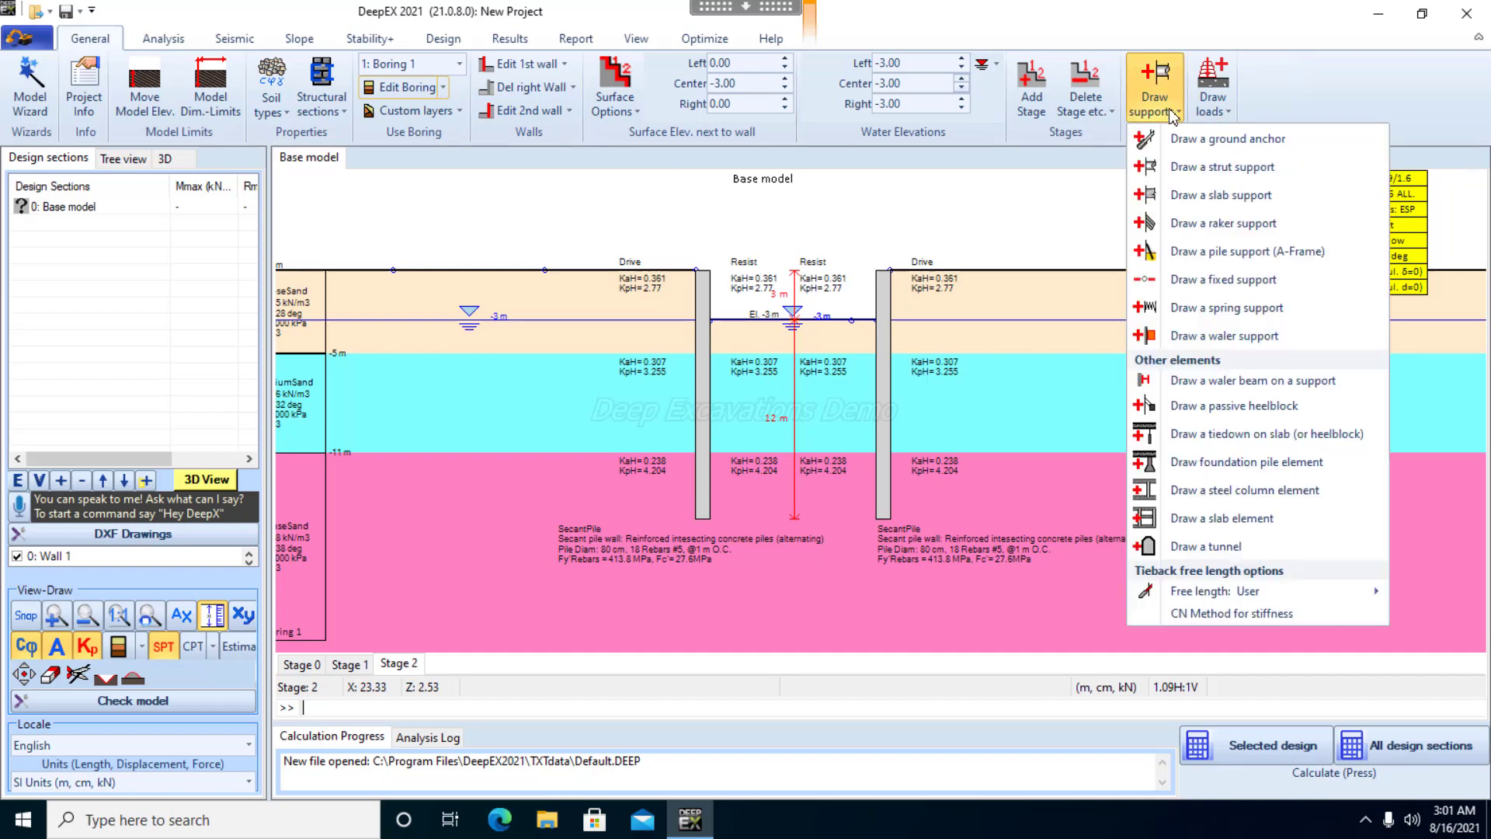
{"action": "left_click", "coordinate": [1195, 167]}
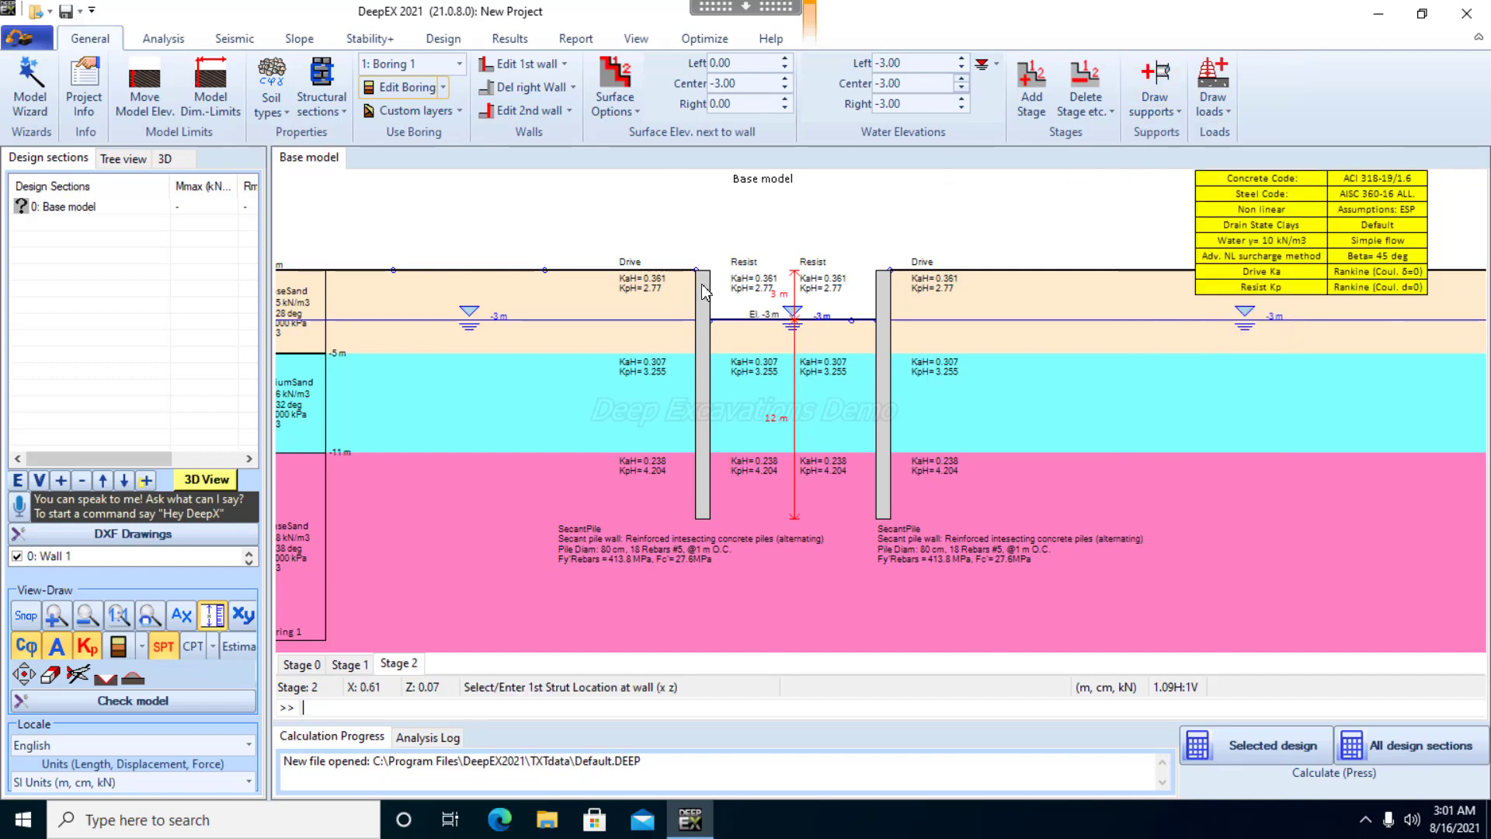
{"action": "left_click", "coordinate": [861, 250]}
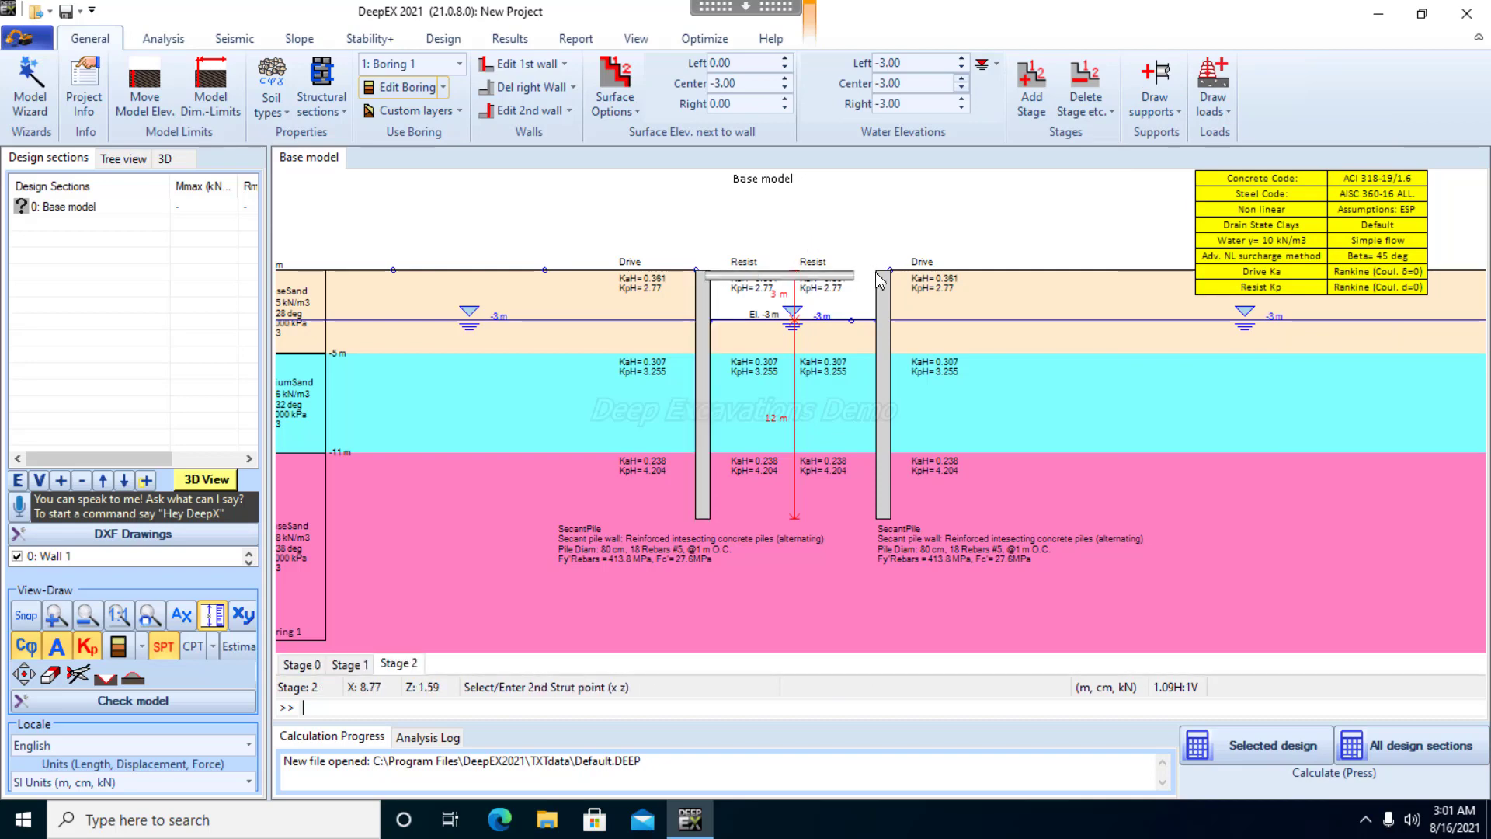
{"action": "left_click", "coordinate": [870, 208]}
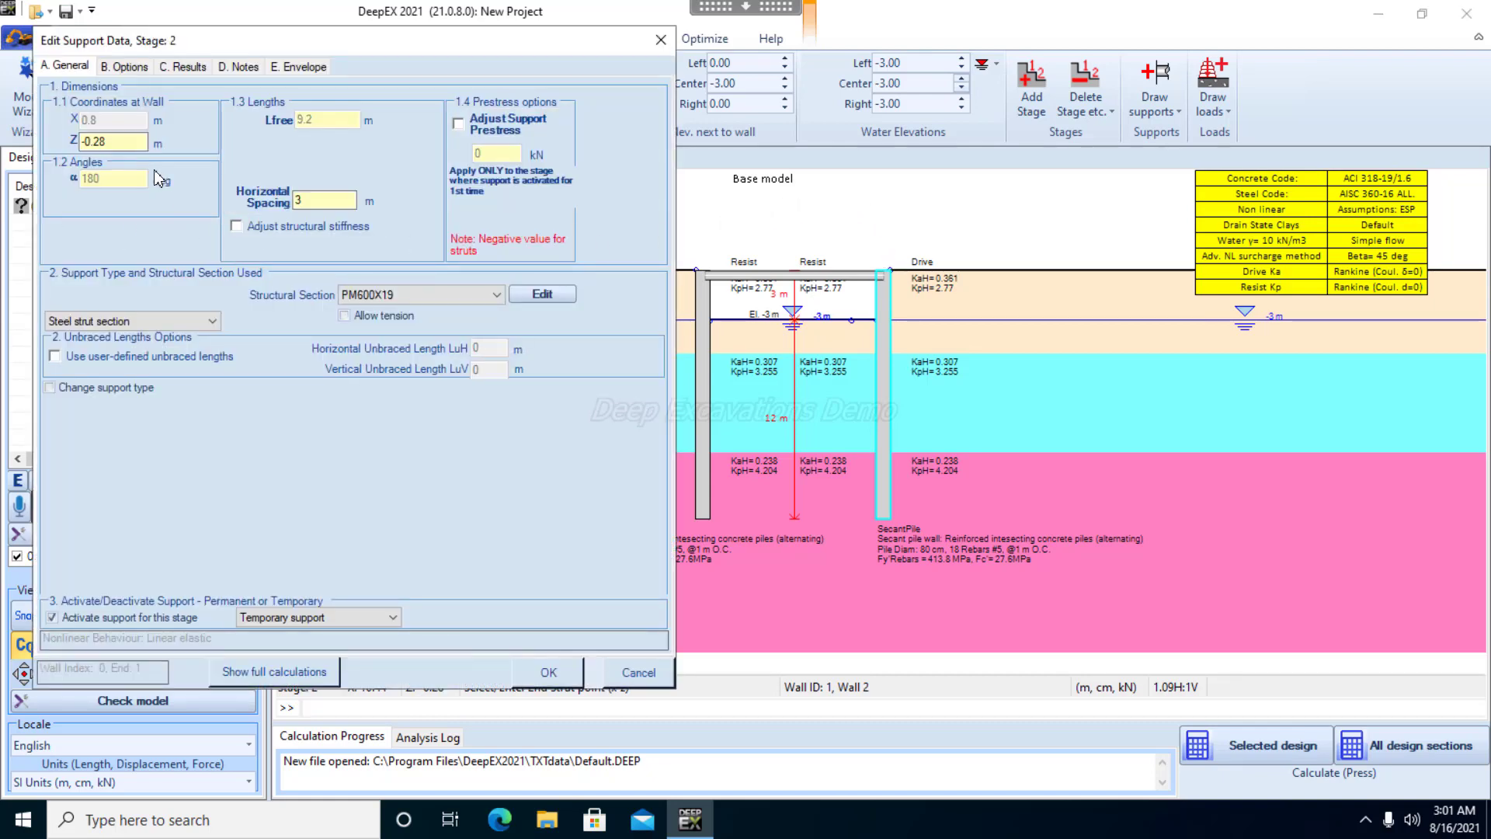
Set the new strut's Z coordinate to 0 m, horizontal spacing to 4 m and structural section to W14x99, and accept the support data
{"action": "left_click_drag", "start_coordinate": [130, 144], "coordinate": [64, 143]}
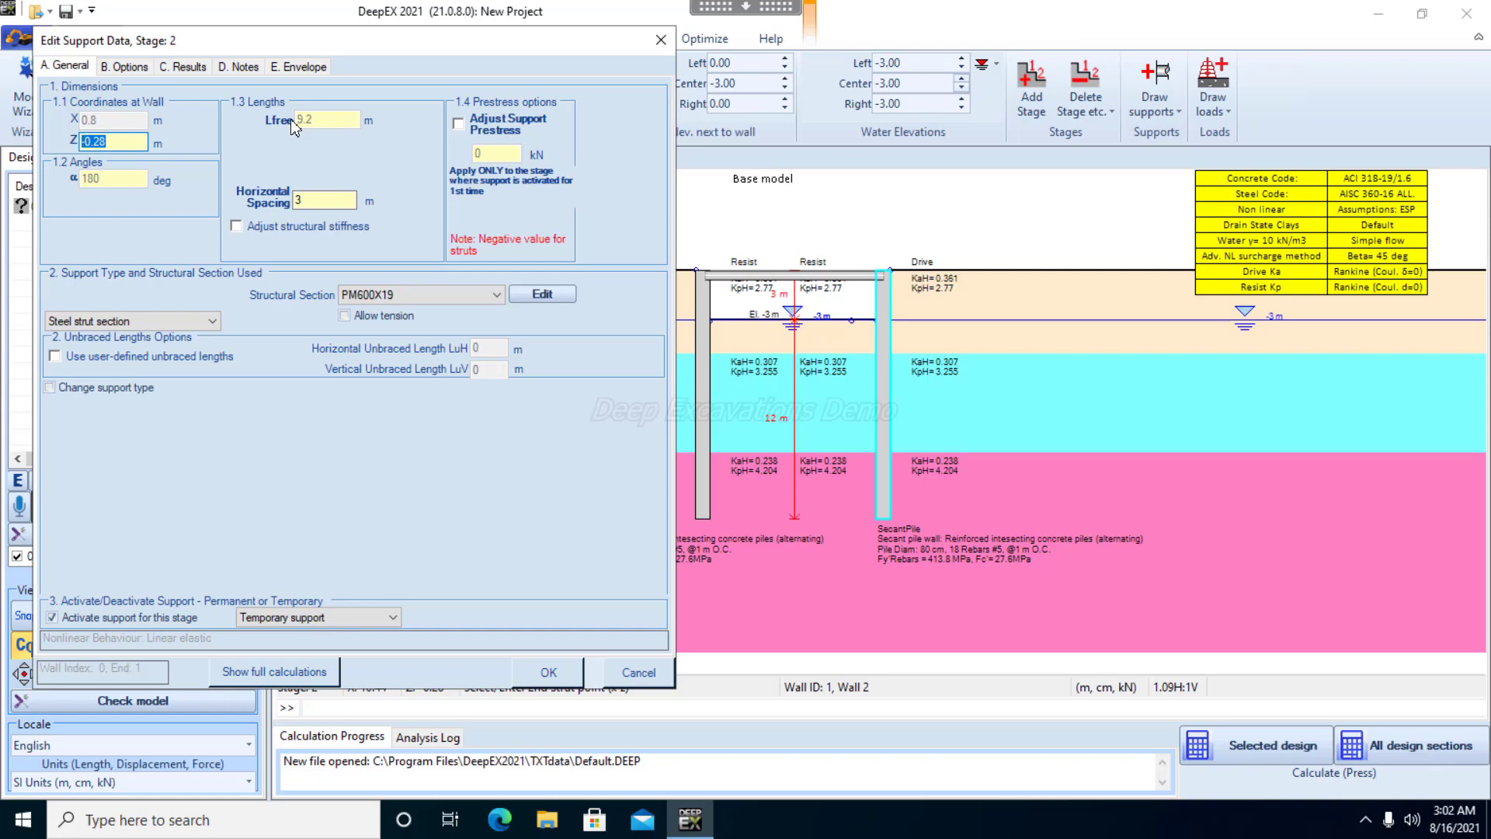
{"action": "type", "text": "0"}
{"action": "left_click_drag", "start_coordinate": [324, 206], "coordinate": [273, 206]}
{"action": "type", "text": "4"}
{"action": "left_click", "coordinate": [425, 289]}
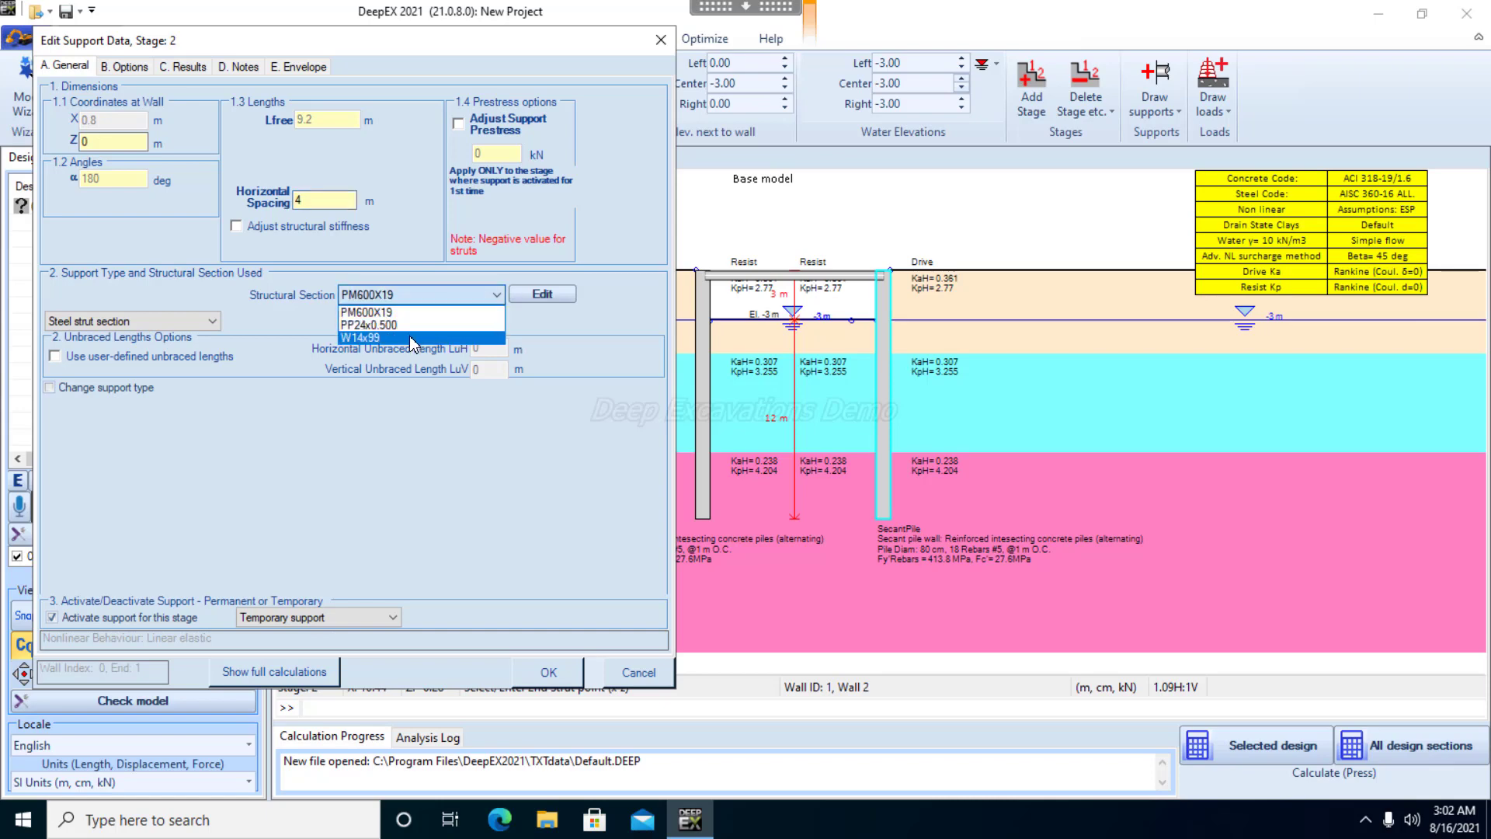
{"action": "left_click", "coordinate": [414, 338]}
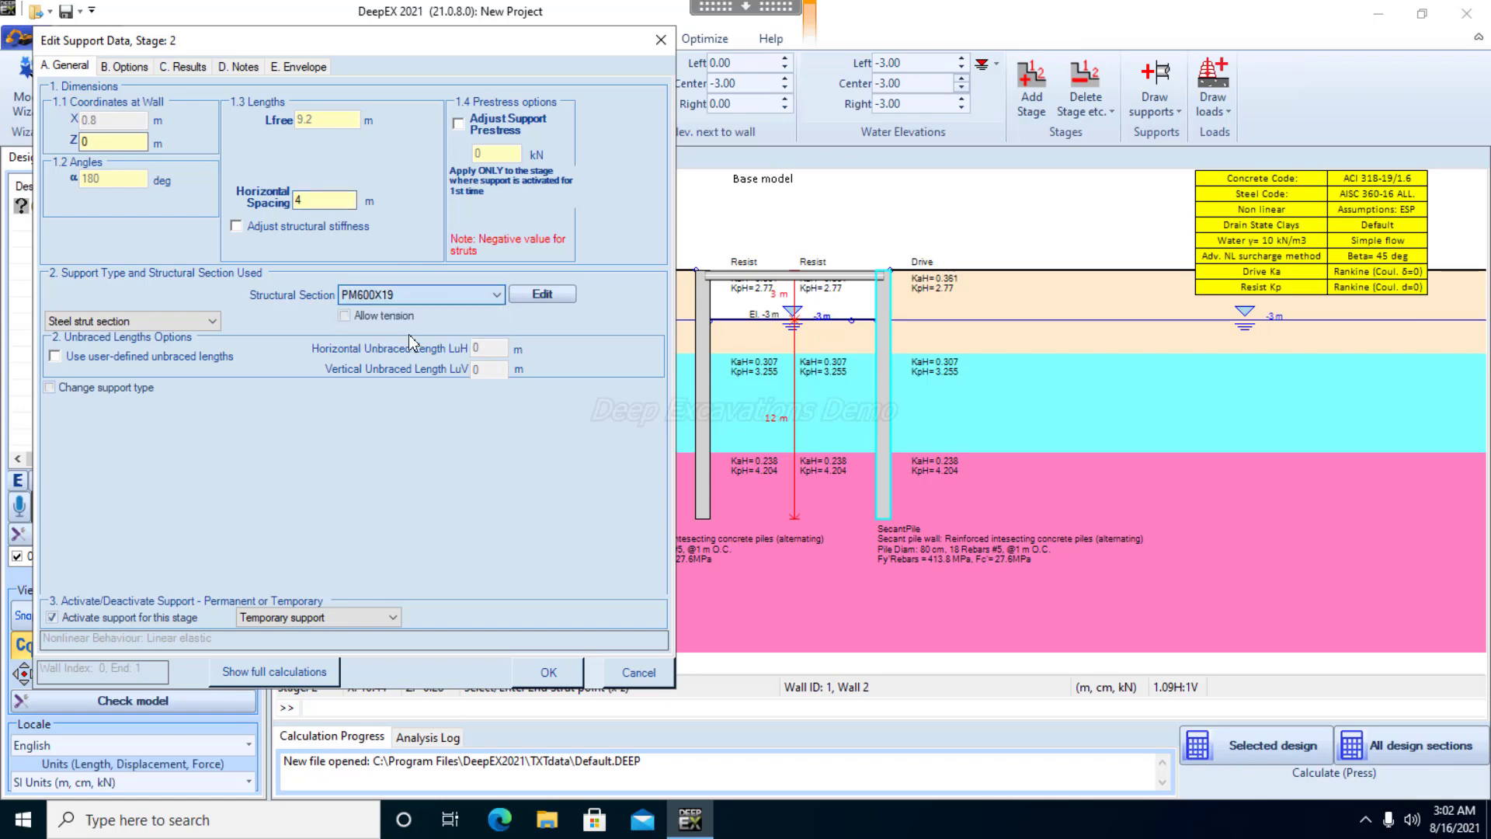
{"action": "left_click", "coordinate": [549, 673]}
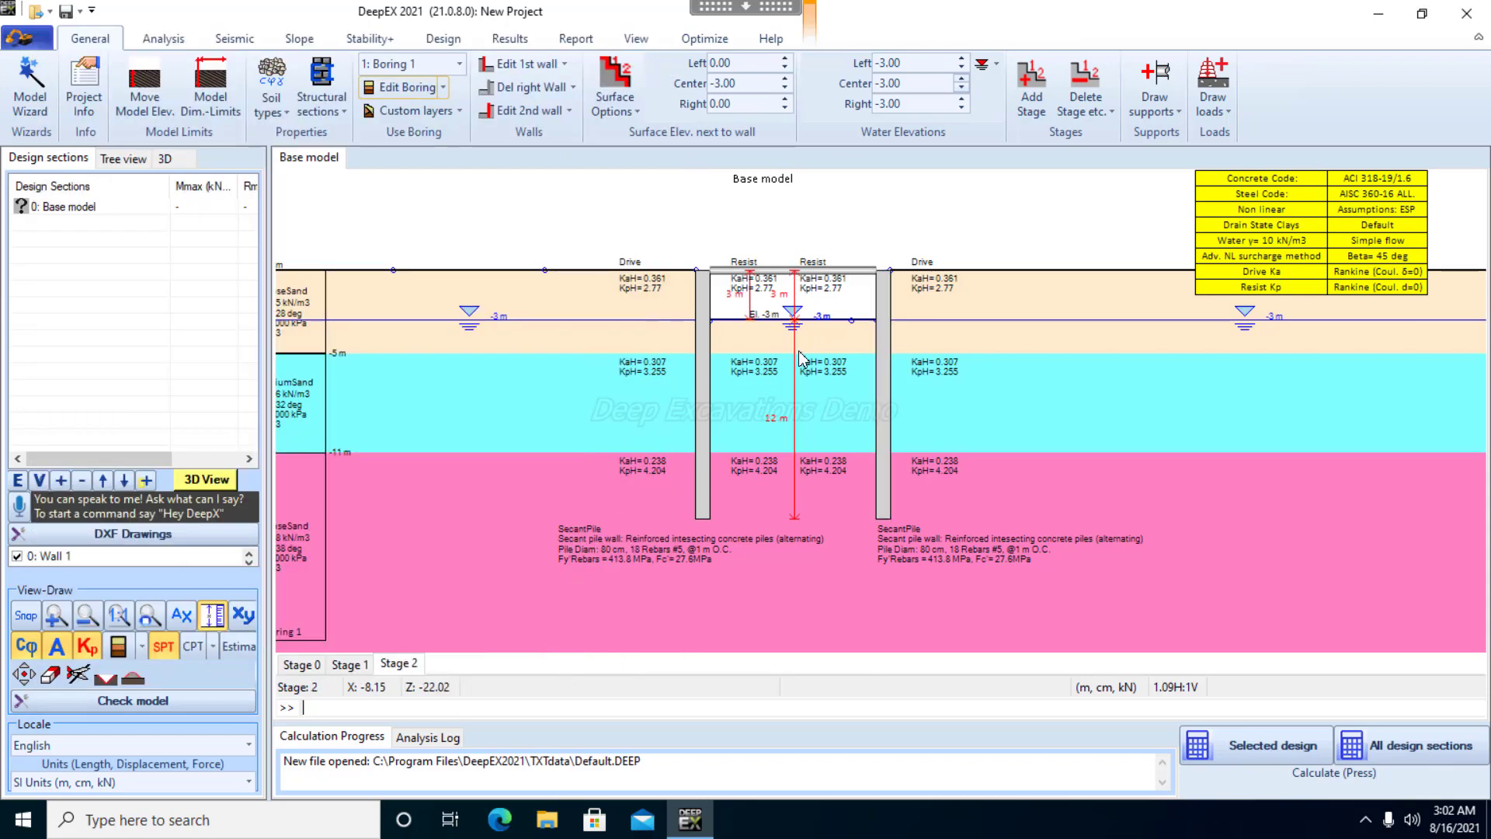
Add a construction stage after Stage 2 and set its center surface elevation between the walls to -6 m
{"action": "right_click", "coordinate": [398, 668]}
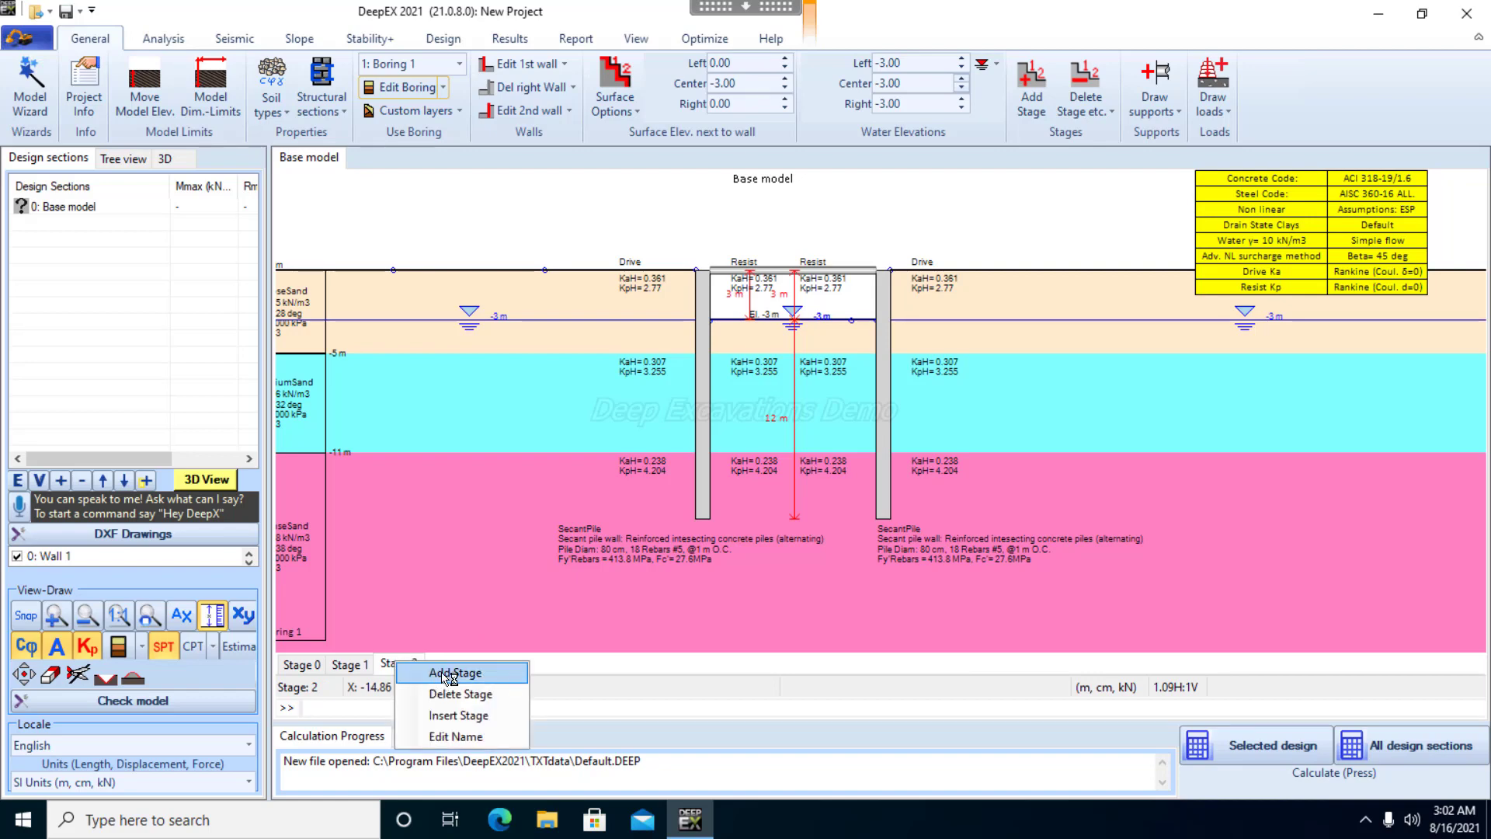
{"action": "left_click", "coordinate": [450, 672]}
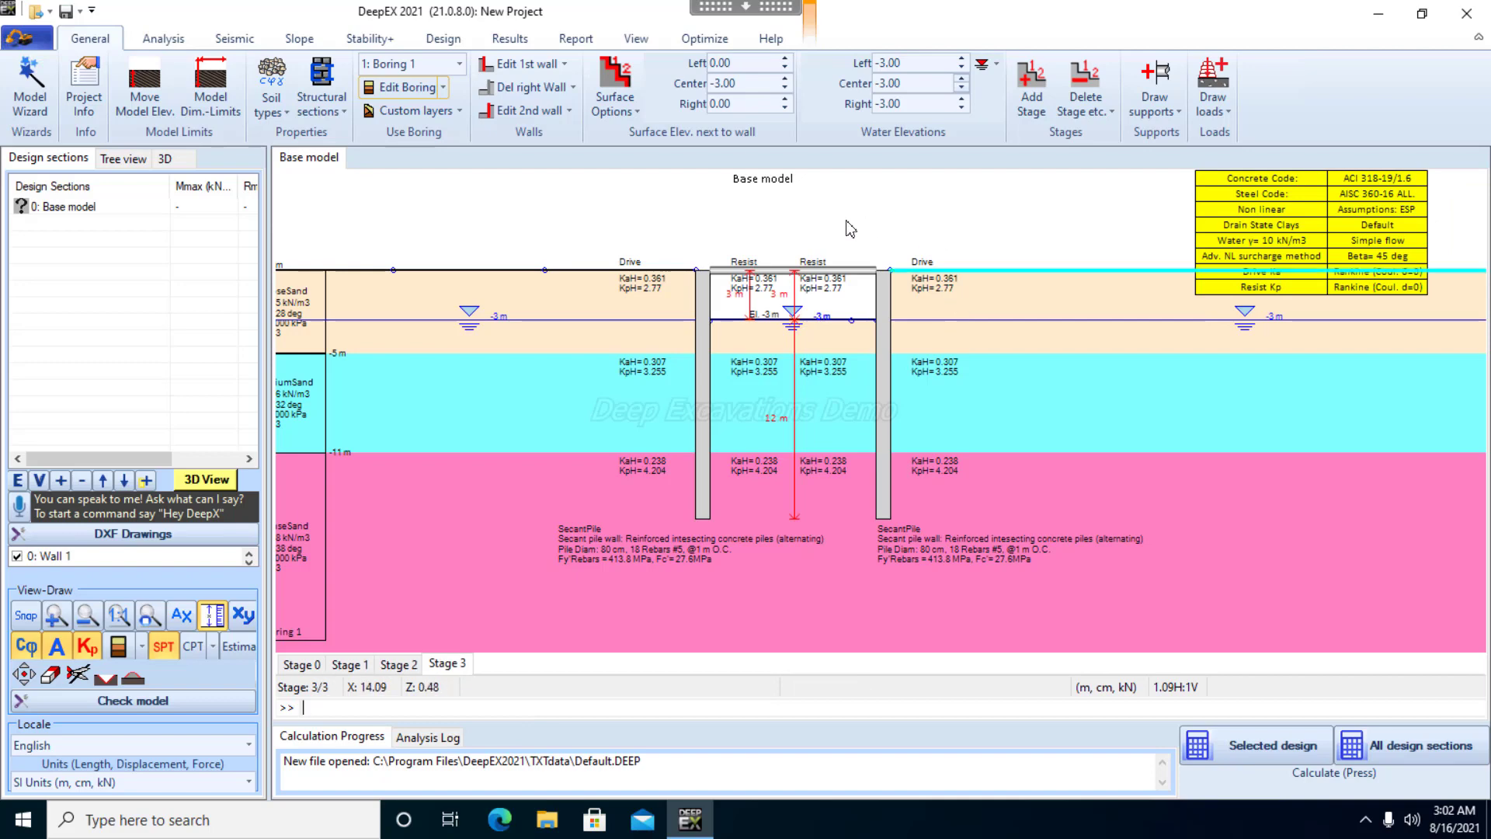
{"action": "left_click", "coordinate": [397, 665]}
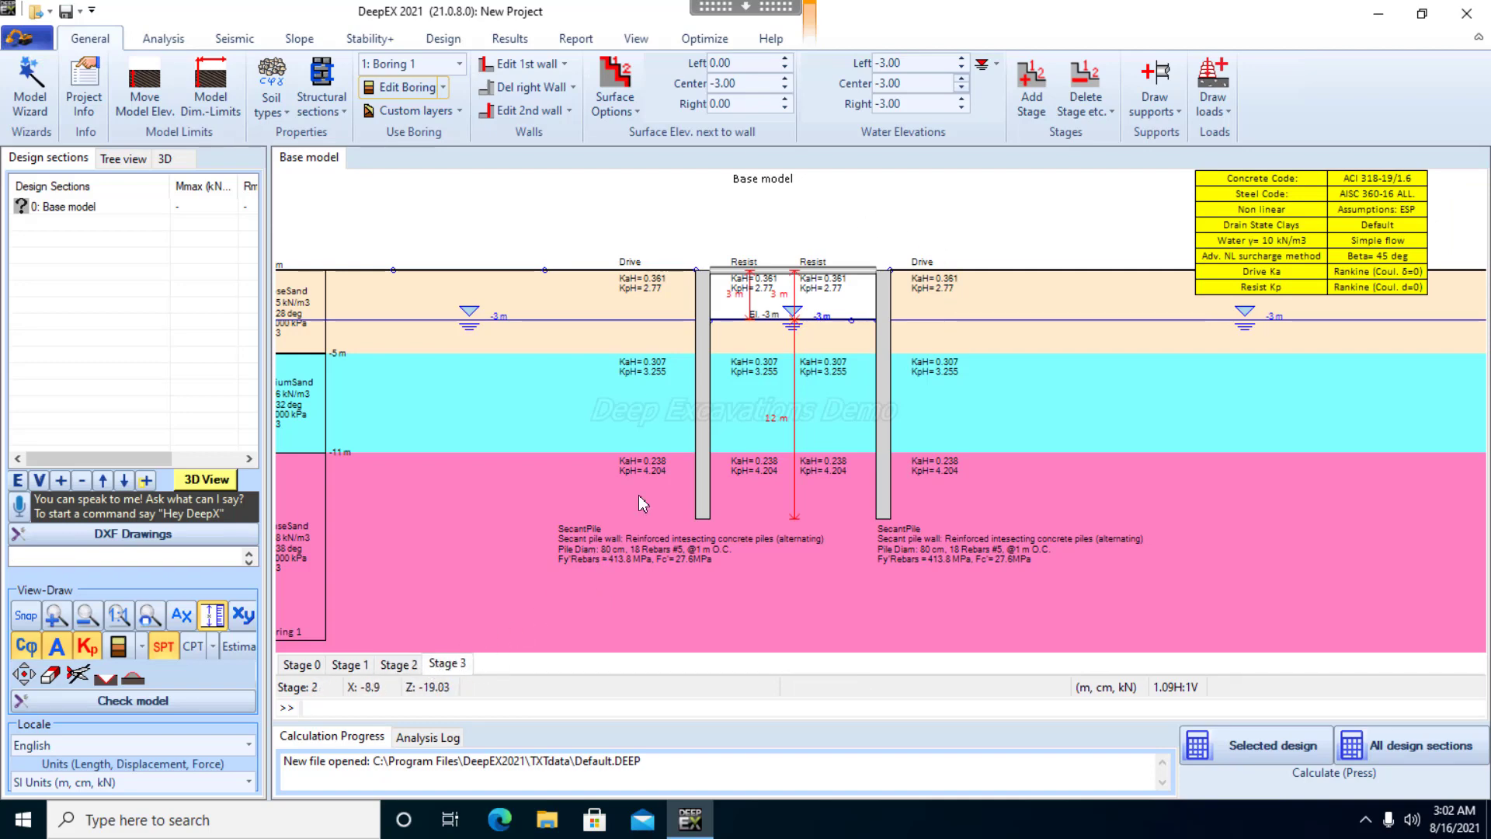
{"action": "left_click", "coordinate": [757, 84]}
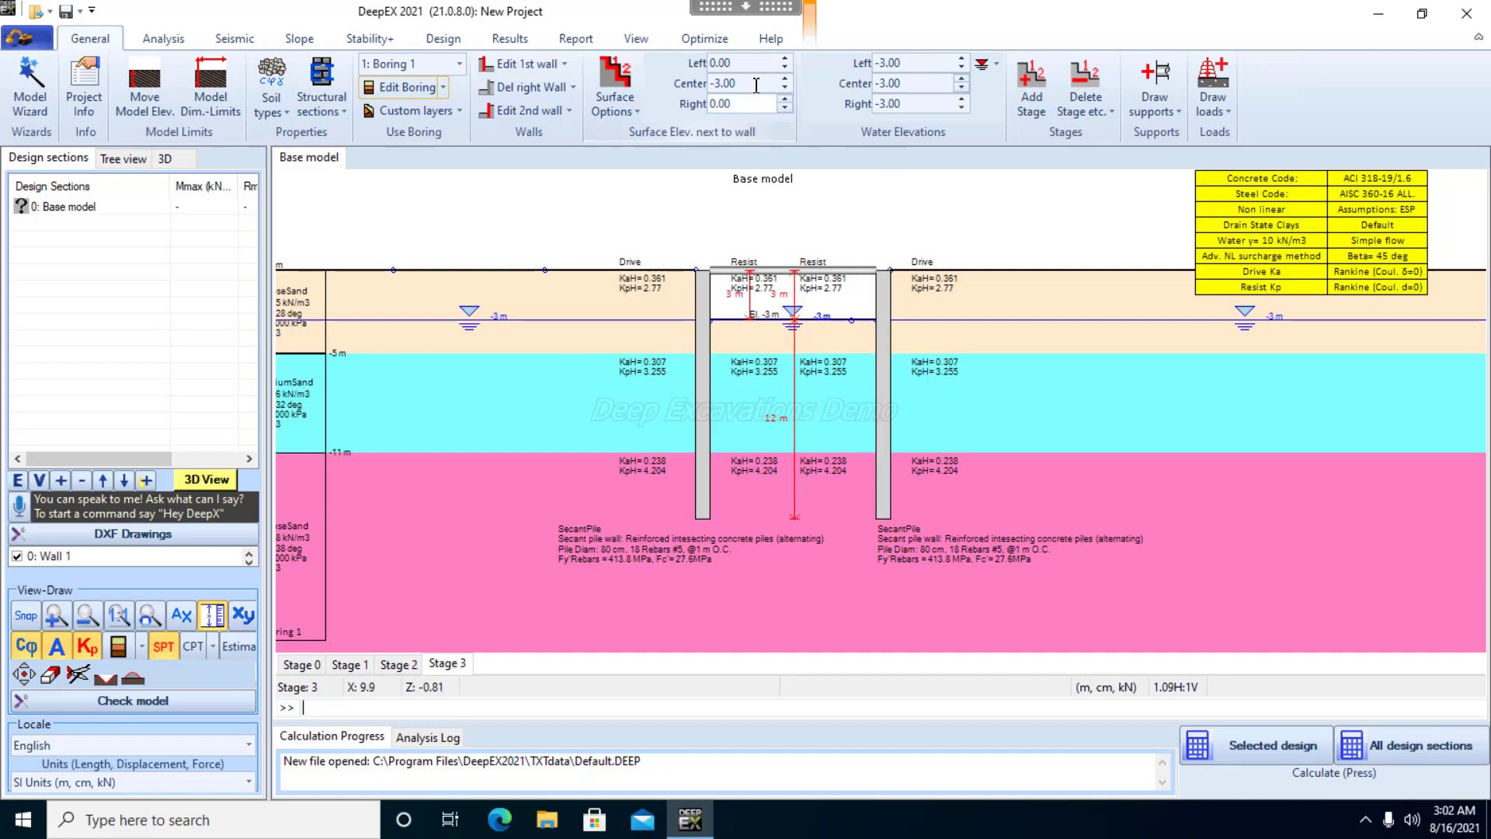
{"action": "type", "text": "-6"}
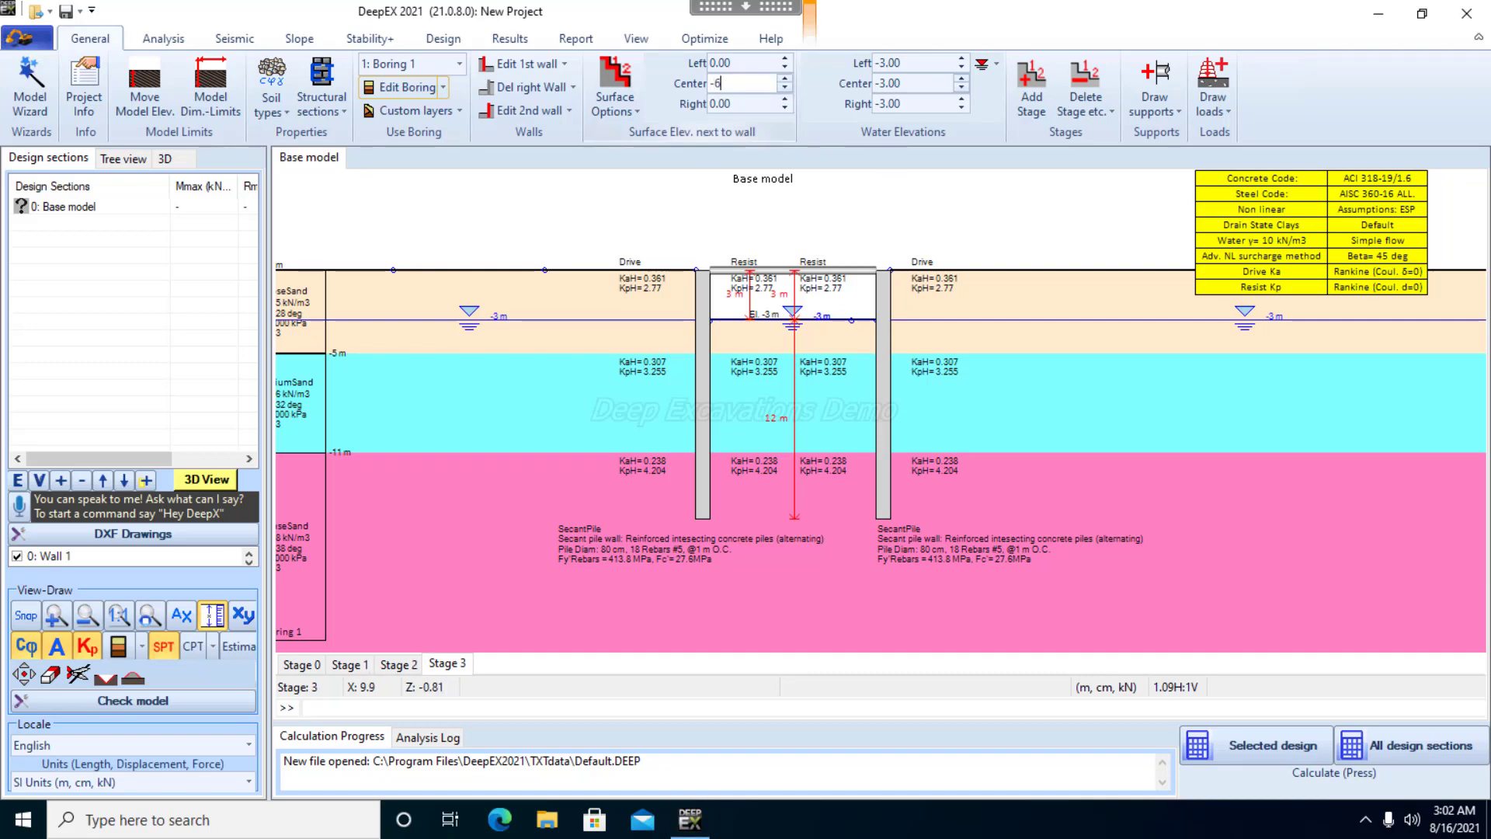
{"action": "key", "text": "Return"}
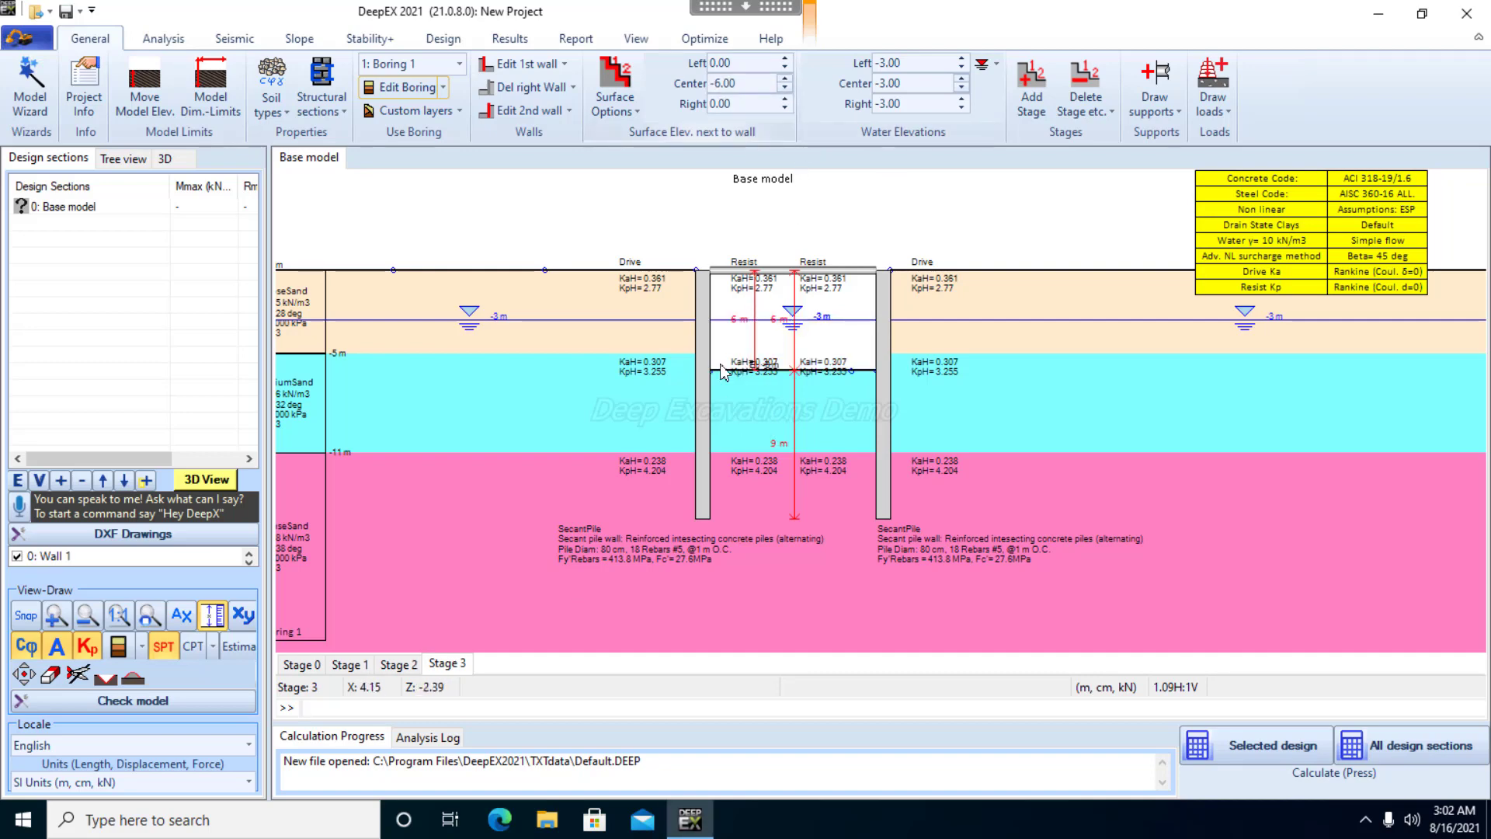
Lower the center water elevation in Stage 3 to -6 m
{"action": "left_click", "coordinate": [926, 84]}
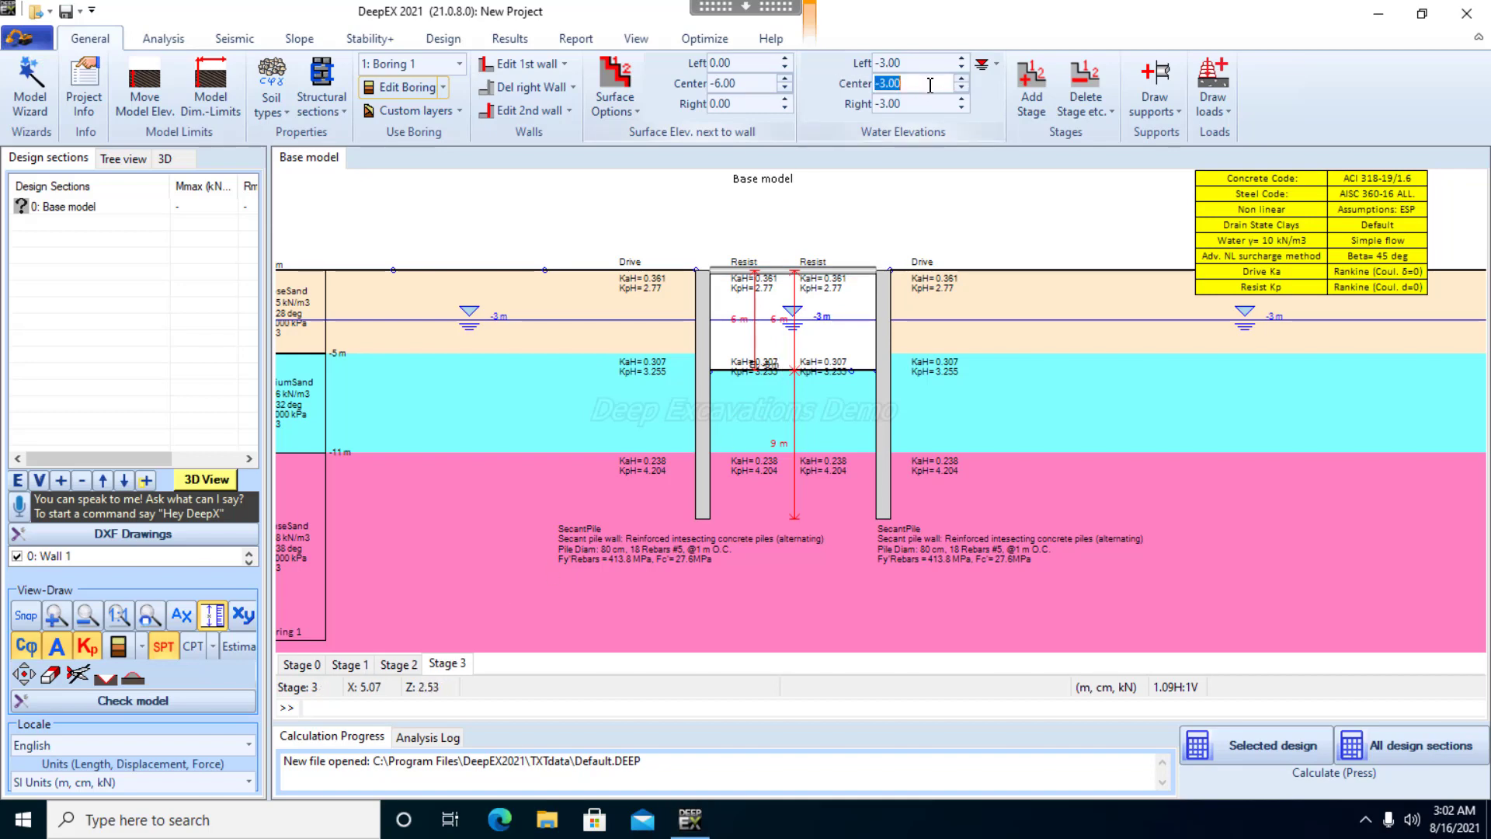
{"action": "type", "text": "-"}
{"action": "type", "text": "6"}
{"action": "key", "text": "Return"}
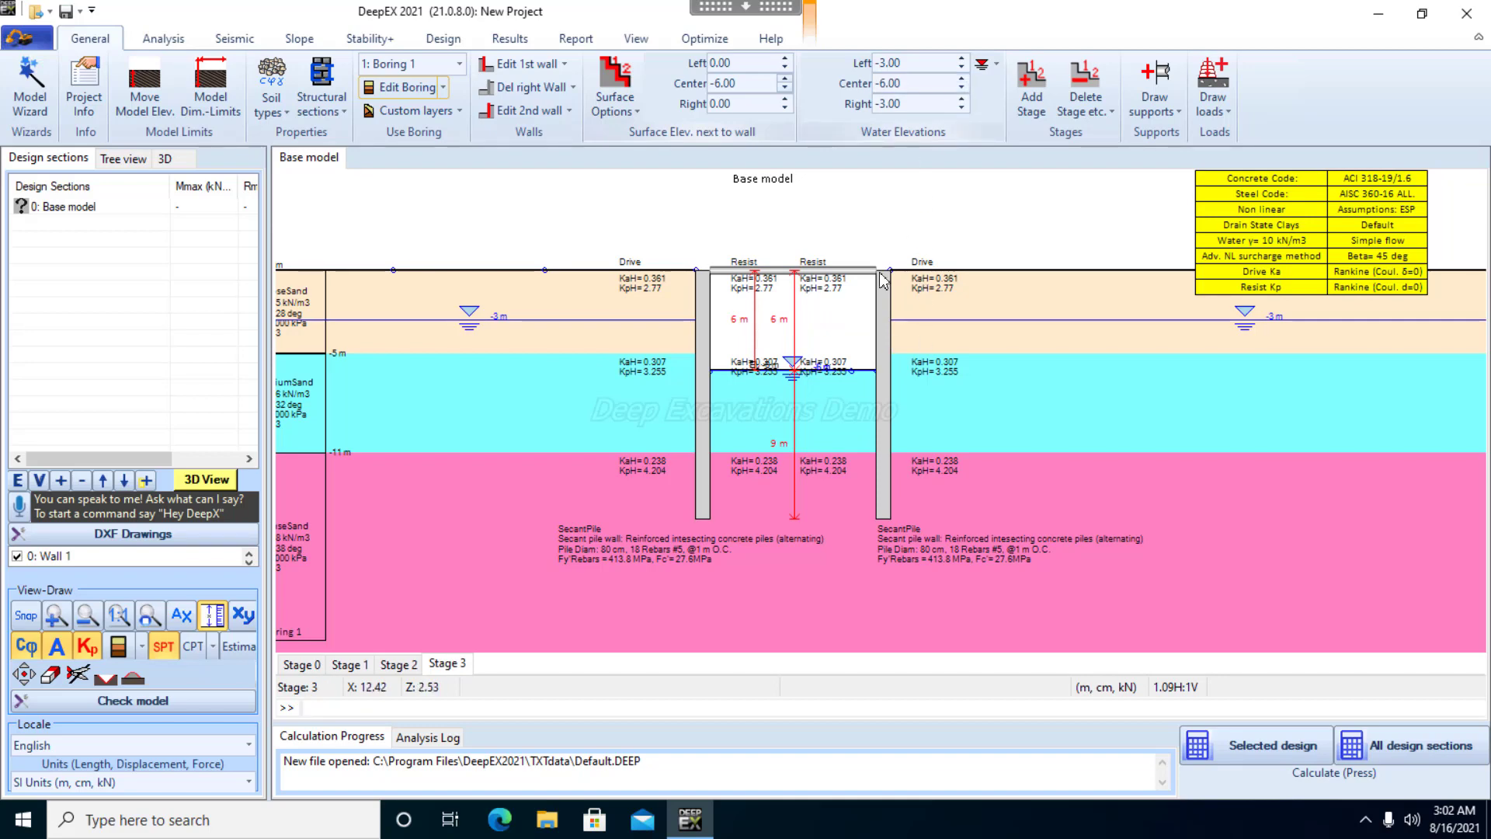
Add a construction stage after Stage 3 and draw a second strut between the two walls at an elevation of about -3 m
{"action": "right_click", "coordinate": [460, 669]}
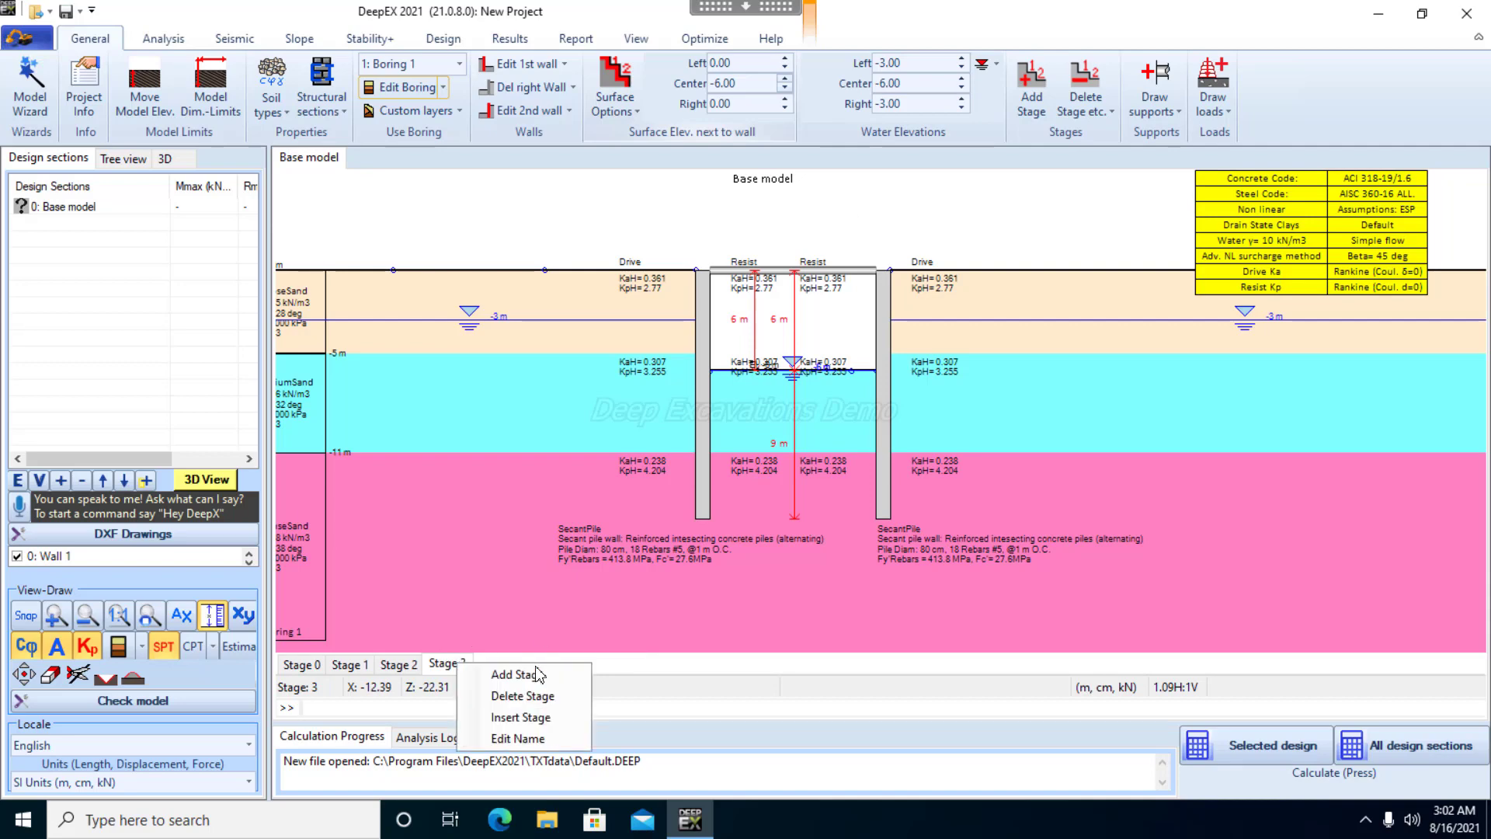
{"action": "left_click", "coordinate": [536, 678]}
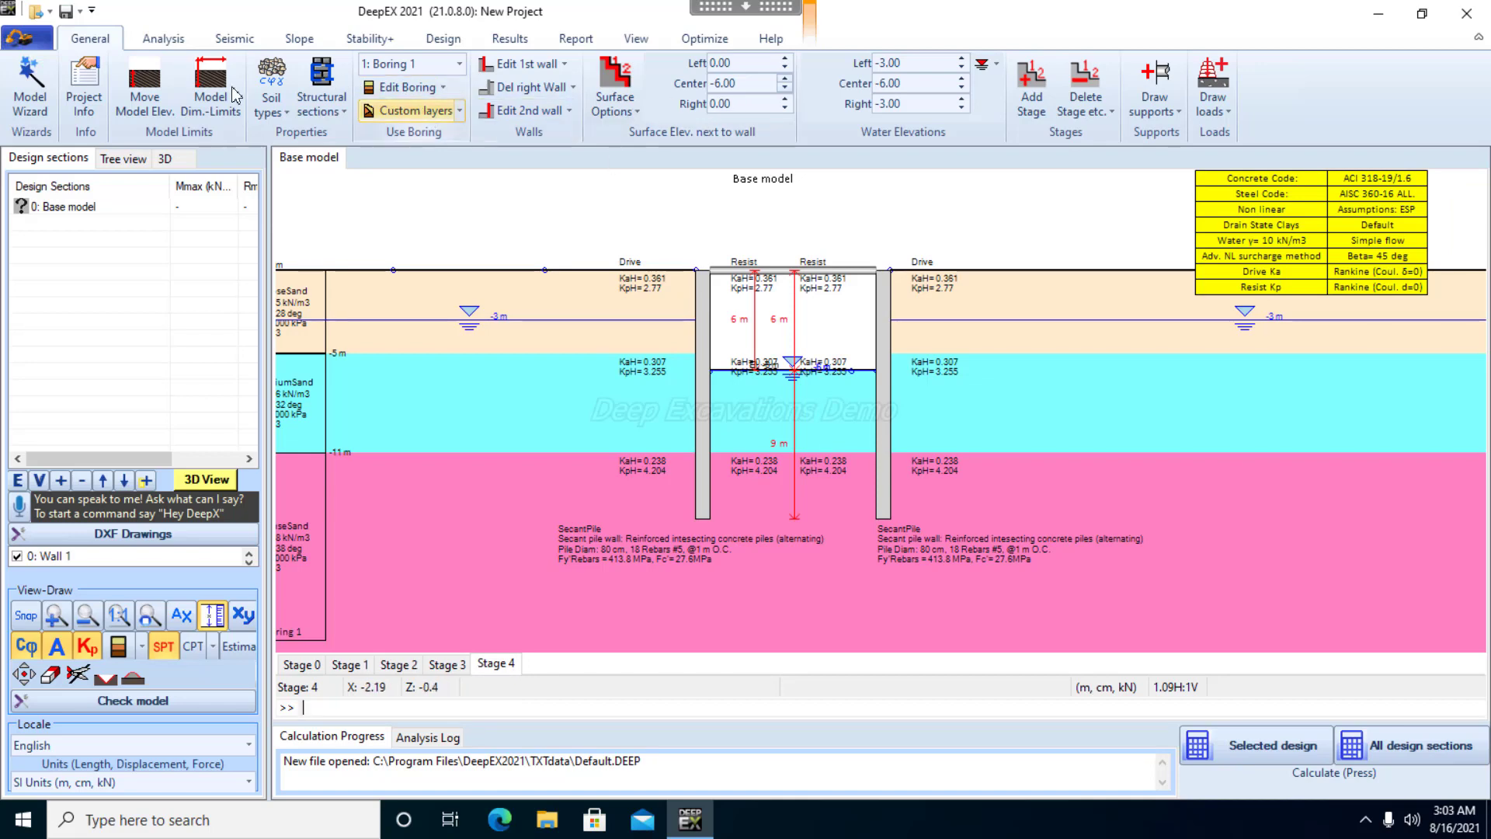
{"action": "left_click", "coordinate": [1153, 73]}
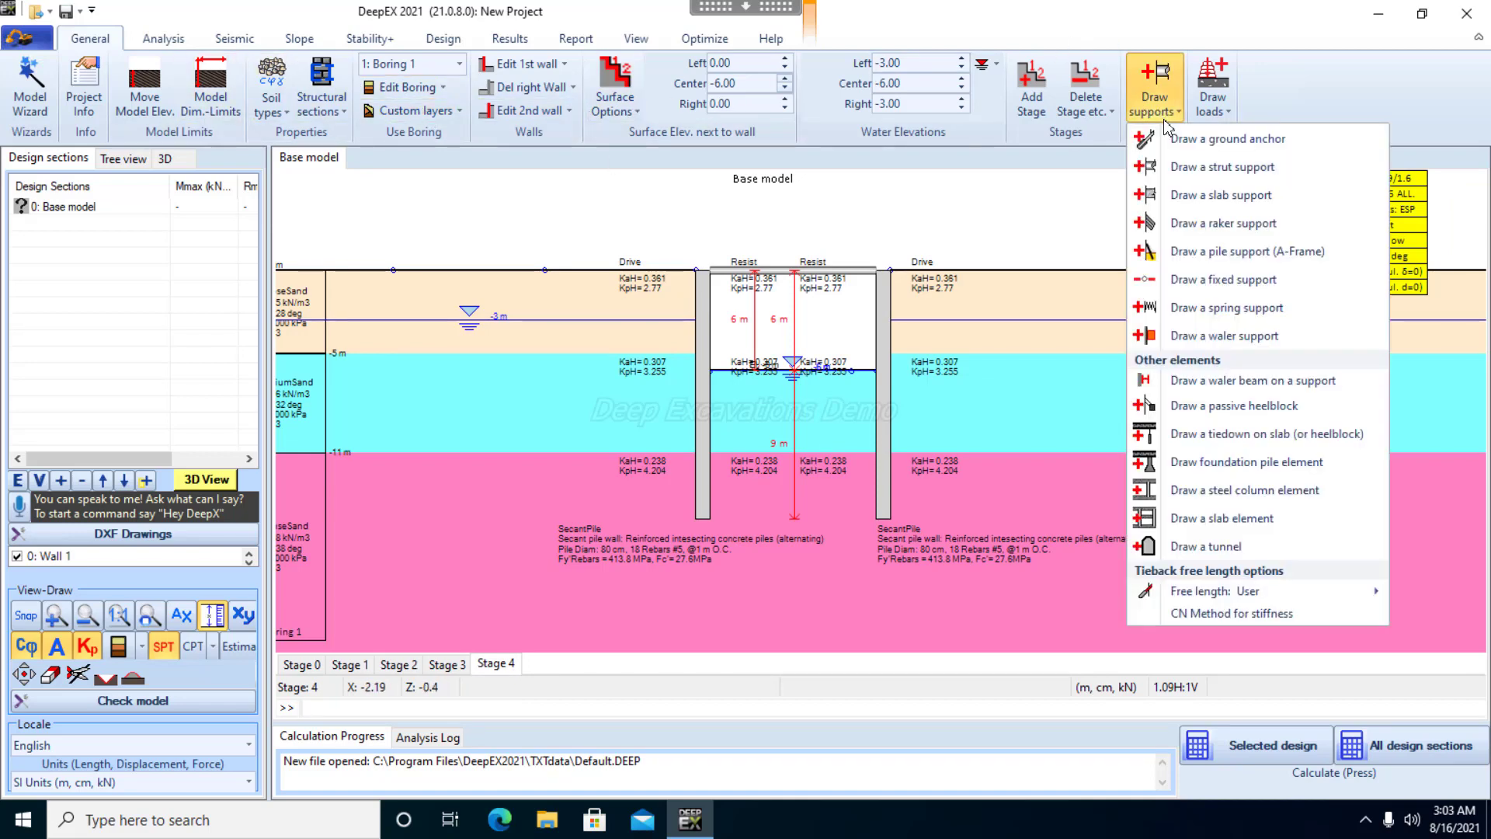
{"action": "left_click", "coordinate": [1209, 183]}
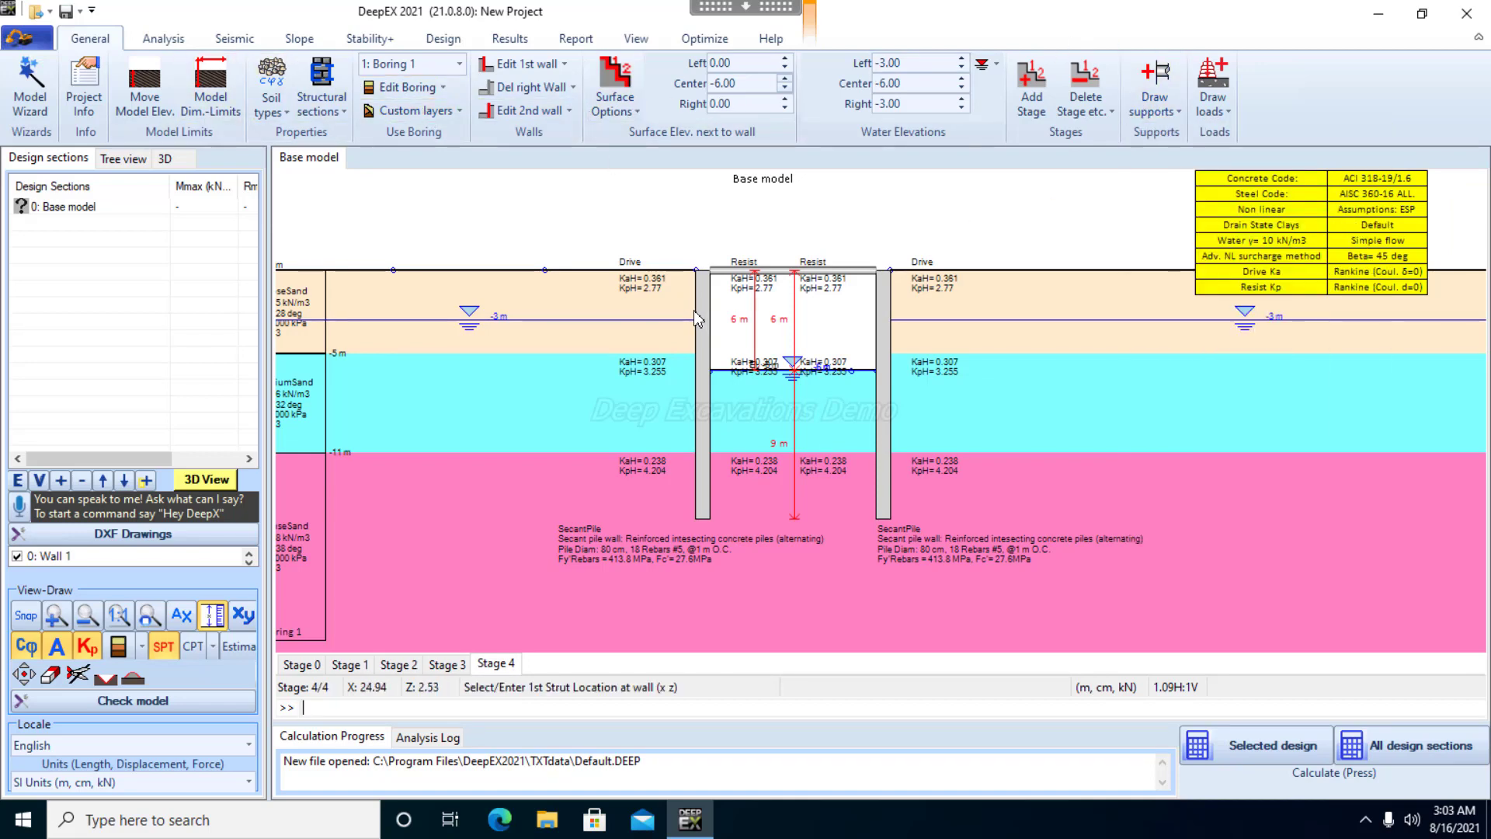
{"action": "left_click", "coordinate": [705, 321]}
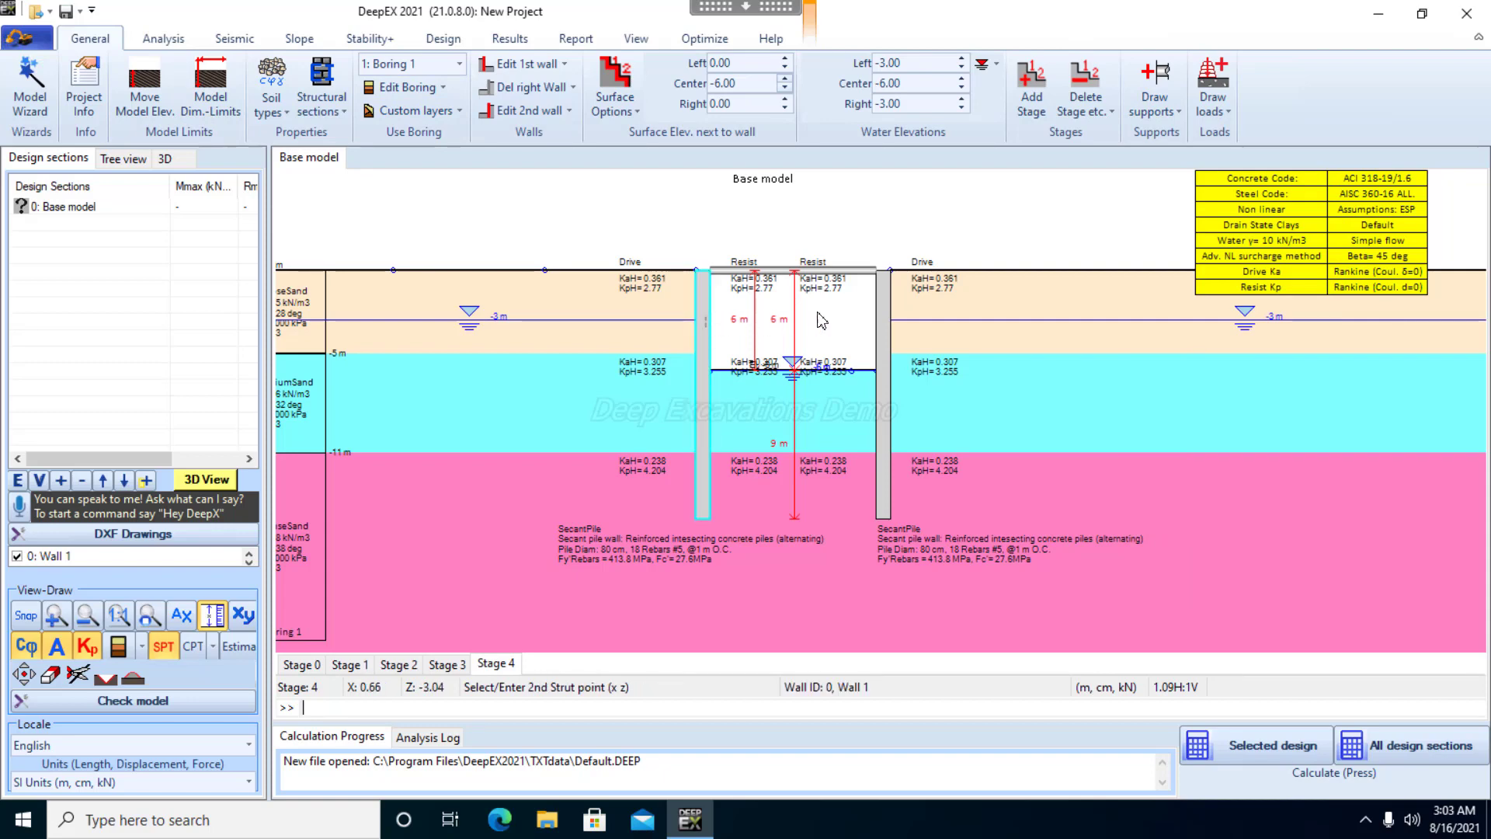
{"action": "left_click", "coordinate": [885, 318]}
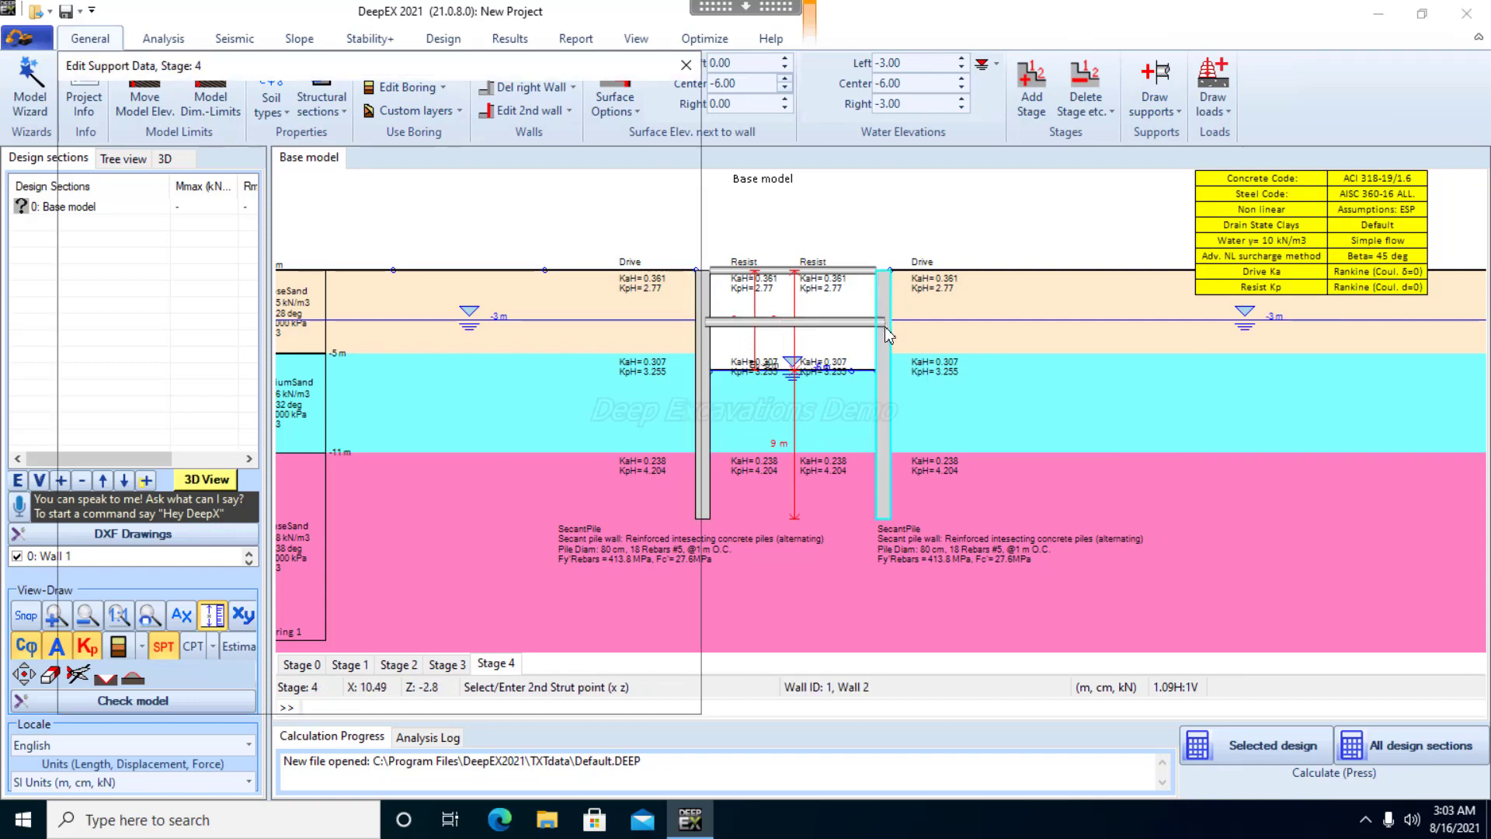
Set the second strut's Z coordinate to -3 m, horizontal spacing to 4 m and section to W14x99, and accept the support data
{"action": "left_click", "coordinate": [146, 166]}
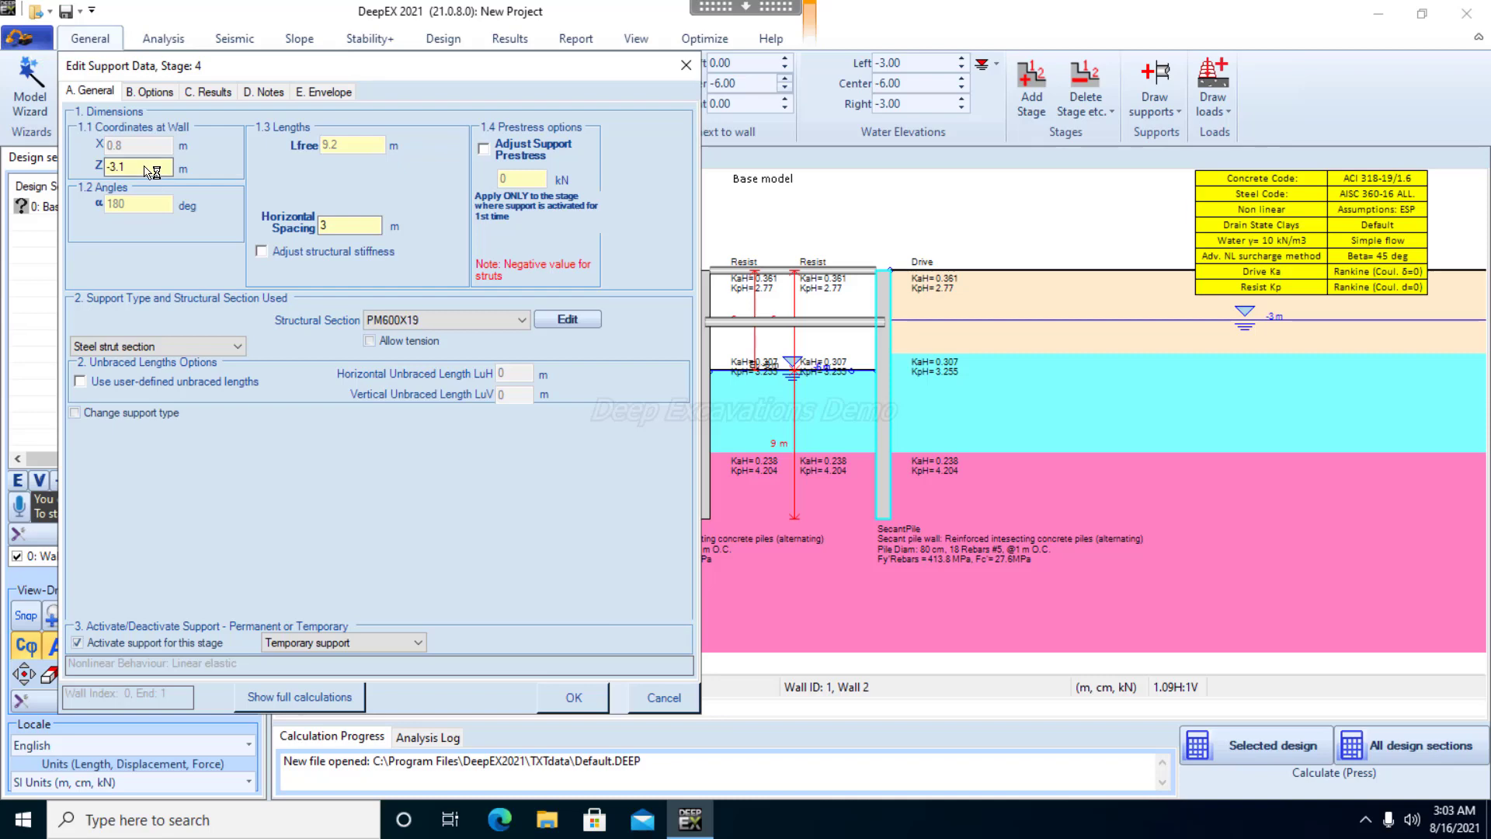
{"action": "left_click", "coordinate": [351, 222]}
{"action": "key", "text": "BackSpace"}
{"action": "type", "text": "4"}
{"action": "left_click", "coordinate": [438, 320]}
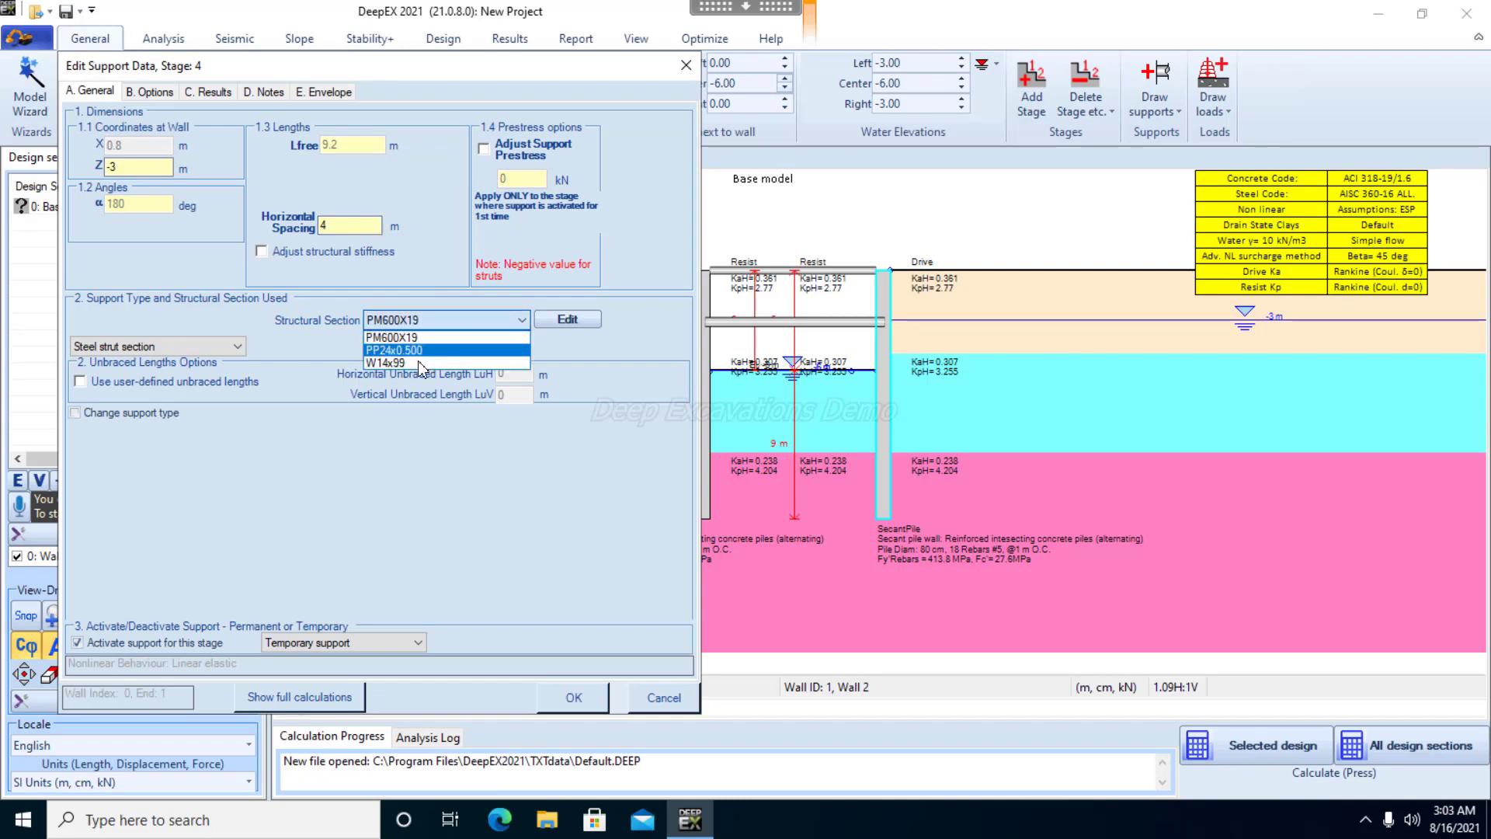
{"action": "left_click", "coordinate": [421, 363]}
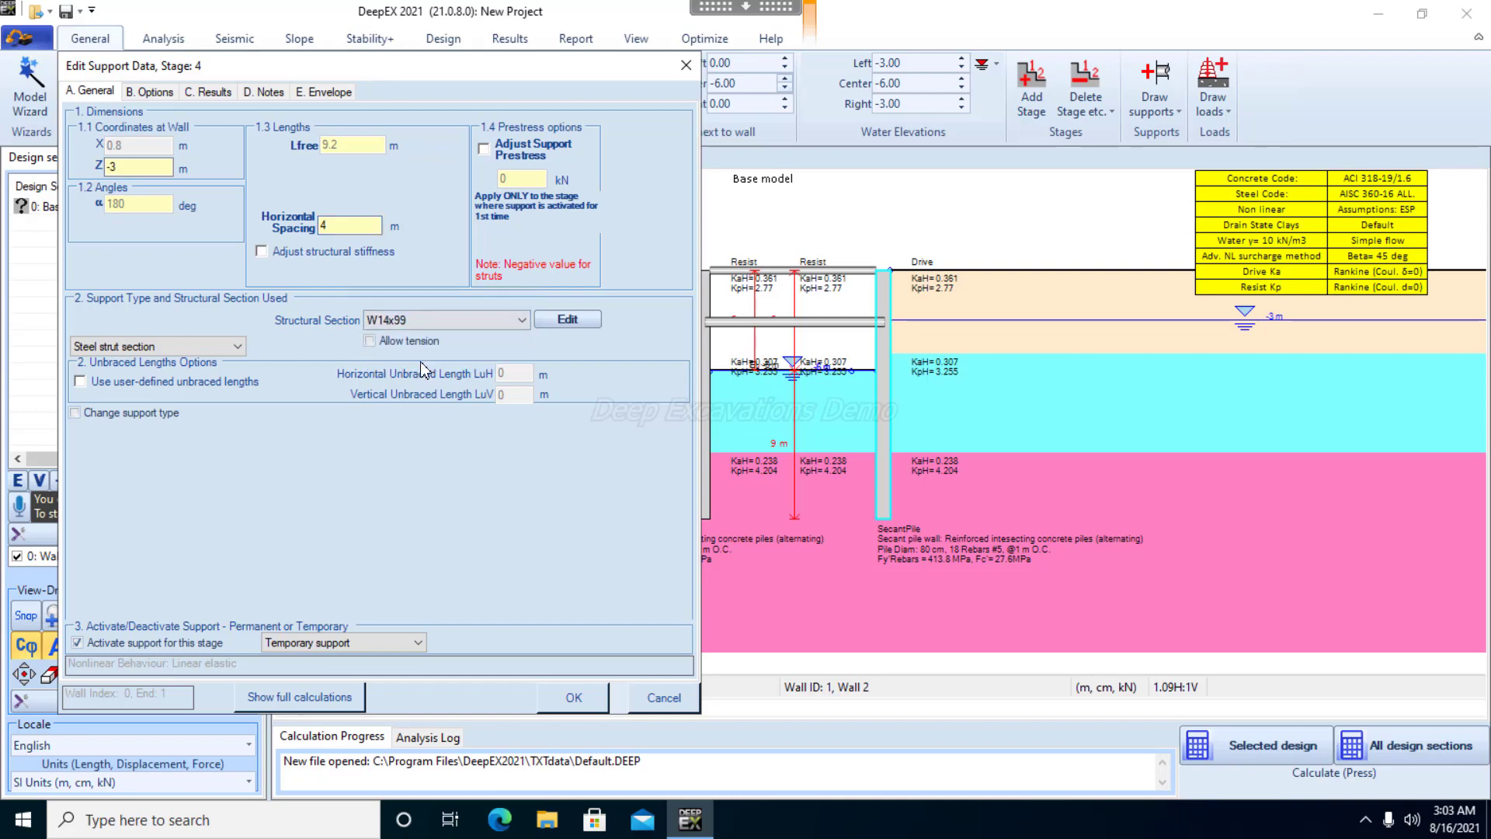
{"action": "left_click", "coordinate": [574, 698]}
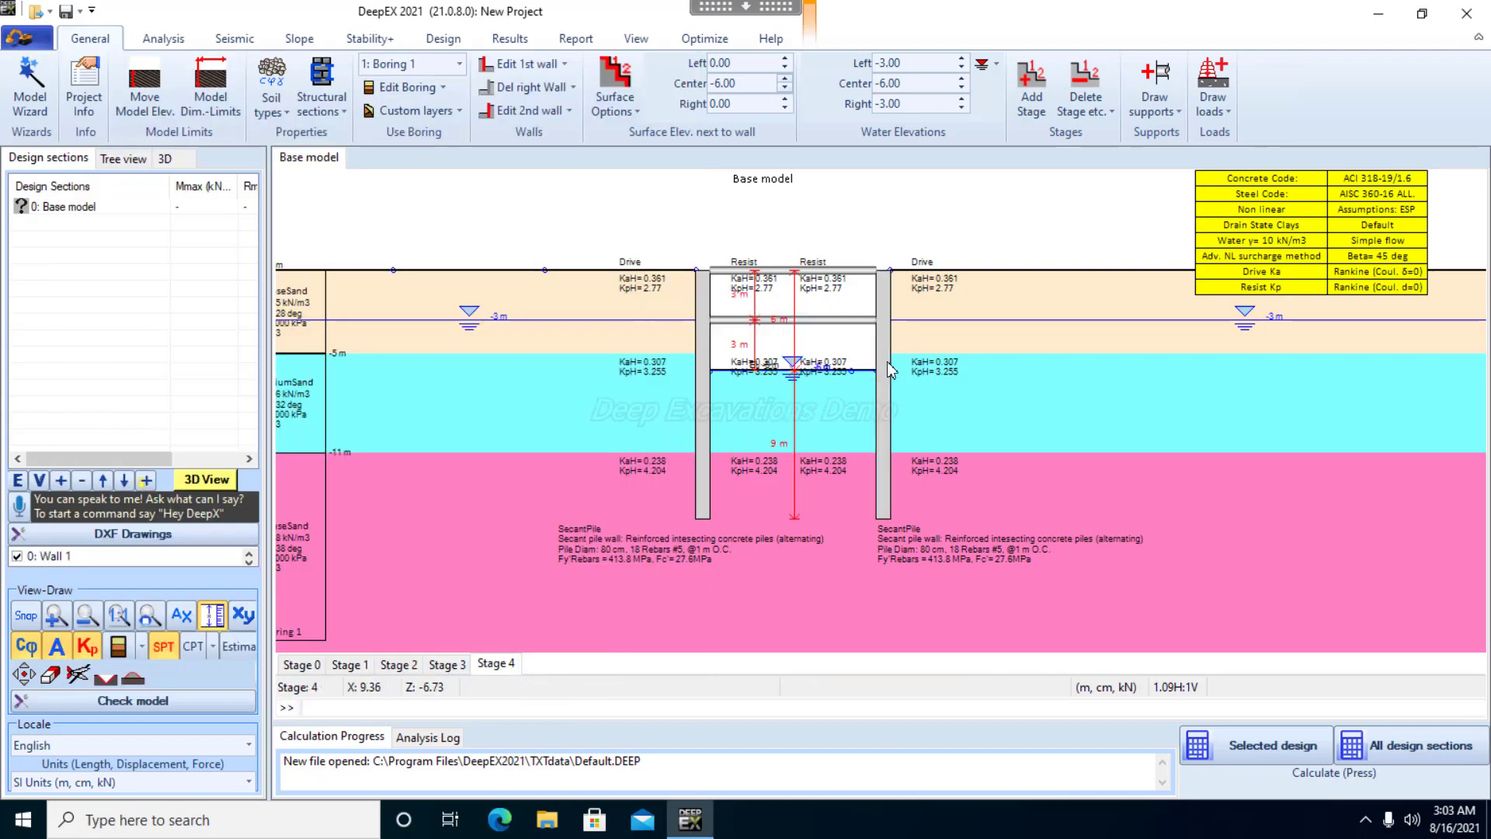
Add a construction stage after Stage 4 and set its center surface elevation between the walls to -9 m
{"action": "right_click", "coordinate": [510, 664]}
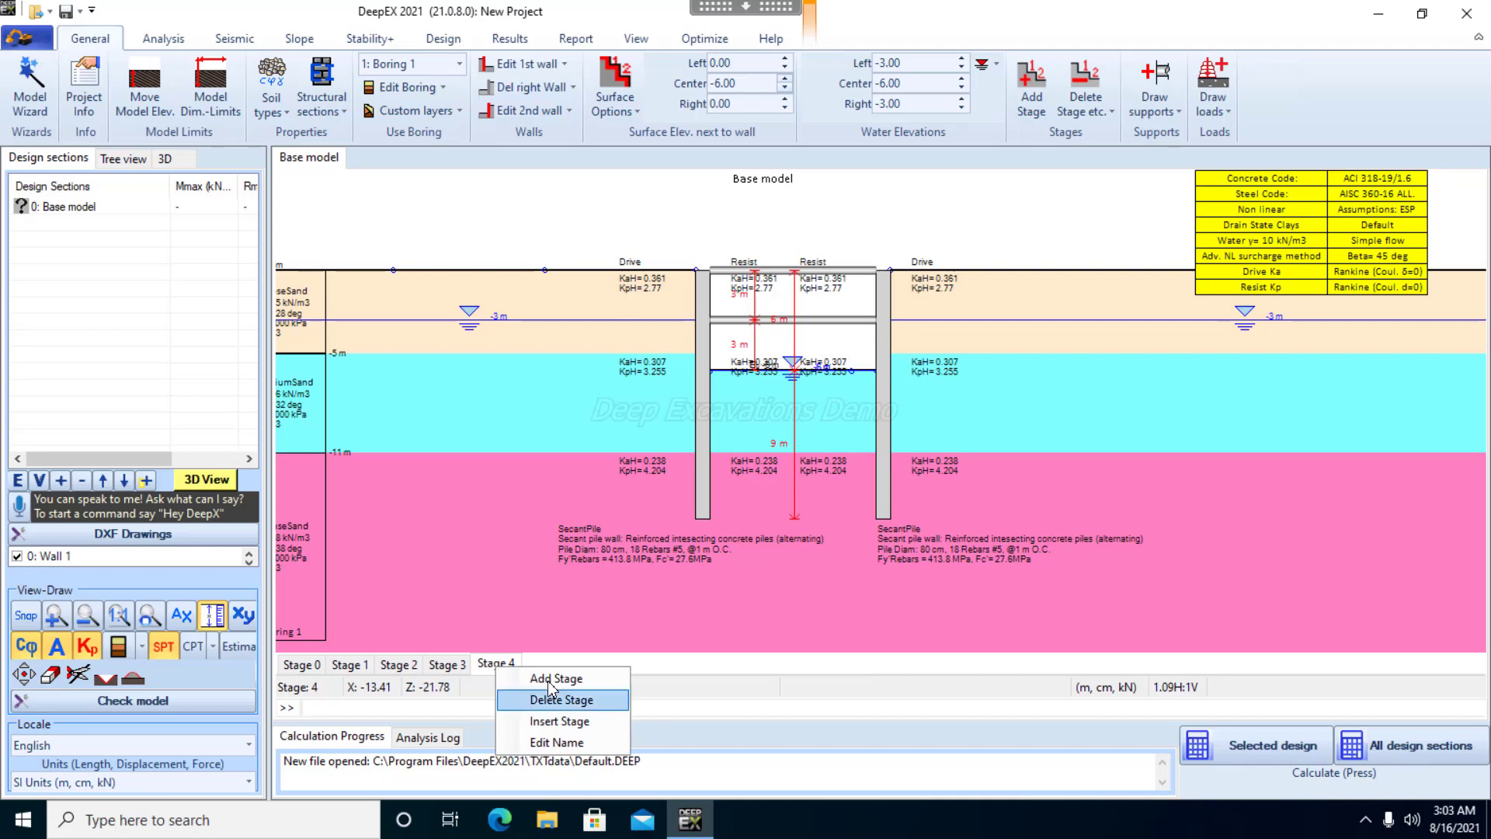
{"action": "left_click", "coordinate": [566, 676]}
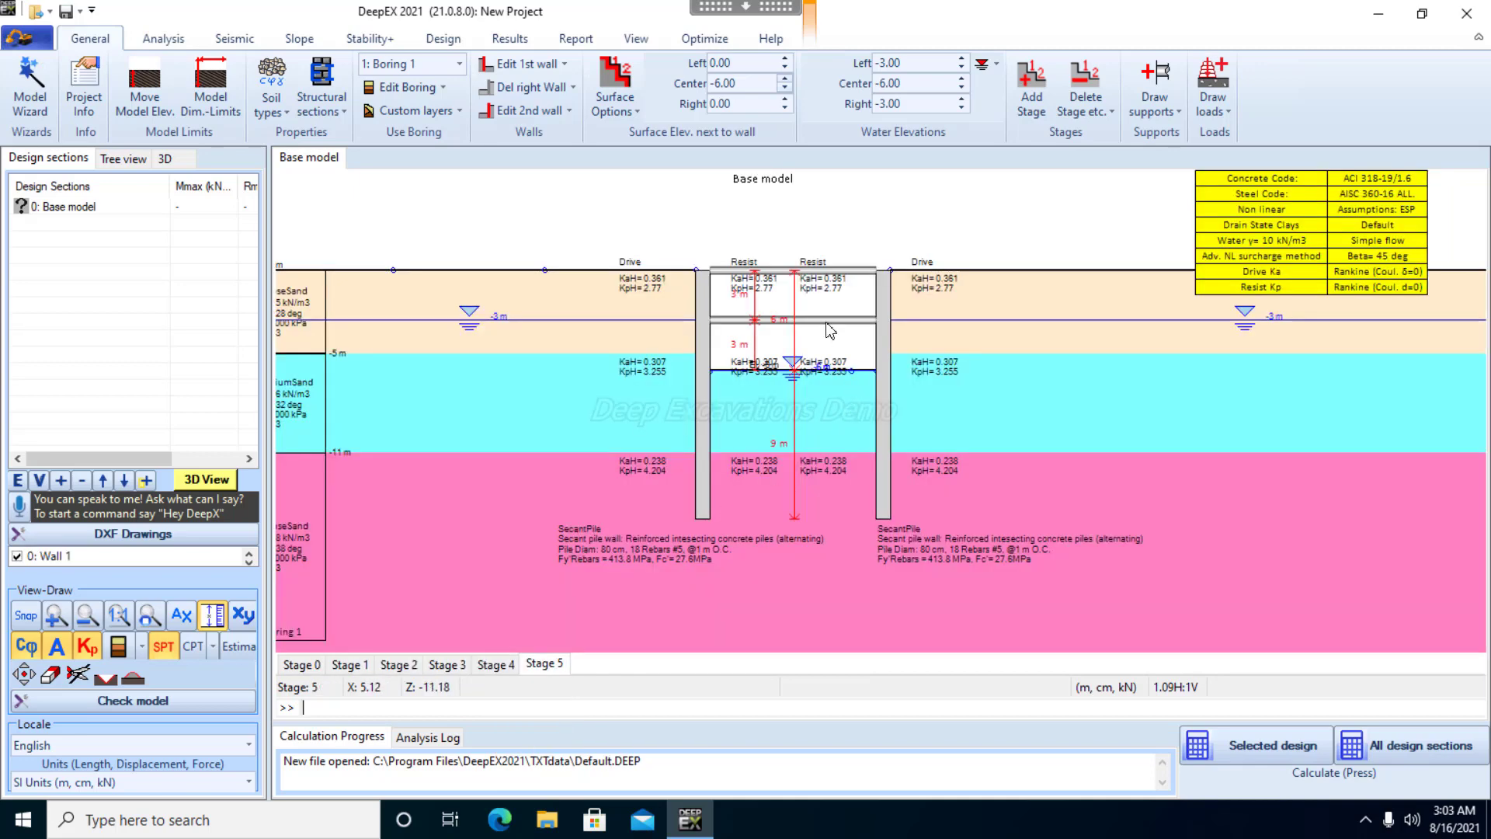
{"action": "left_click", "coordinate": [743, 83]}
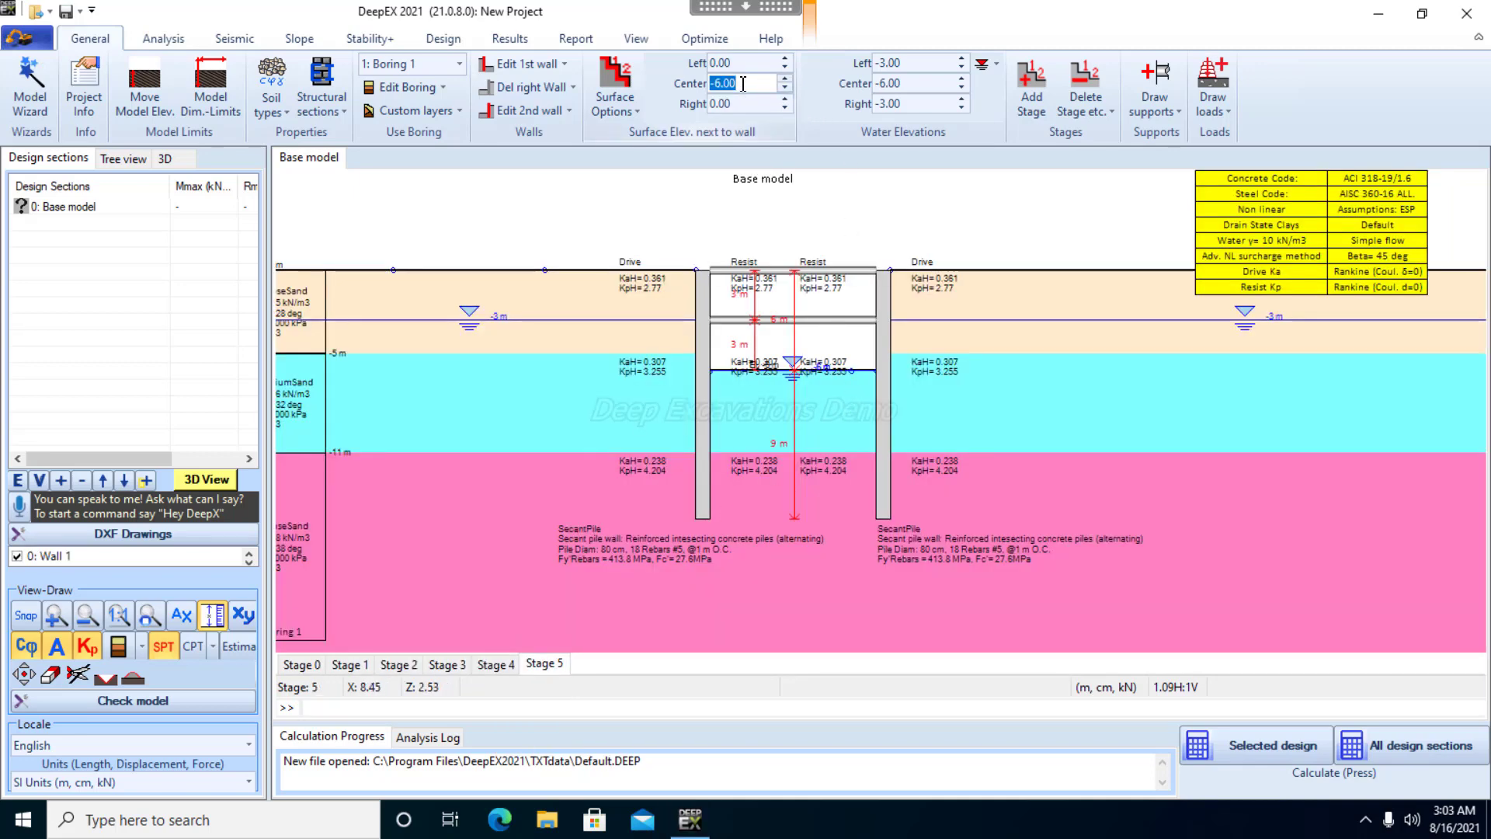
{"action": "type", "text": "-9"}
{"action": "key", "text": "Return"}
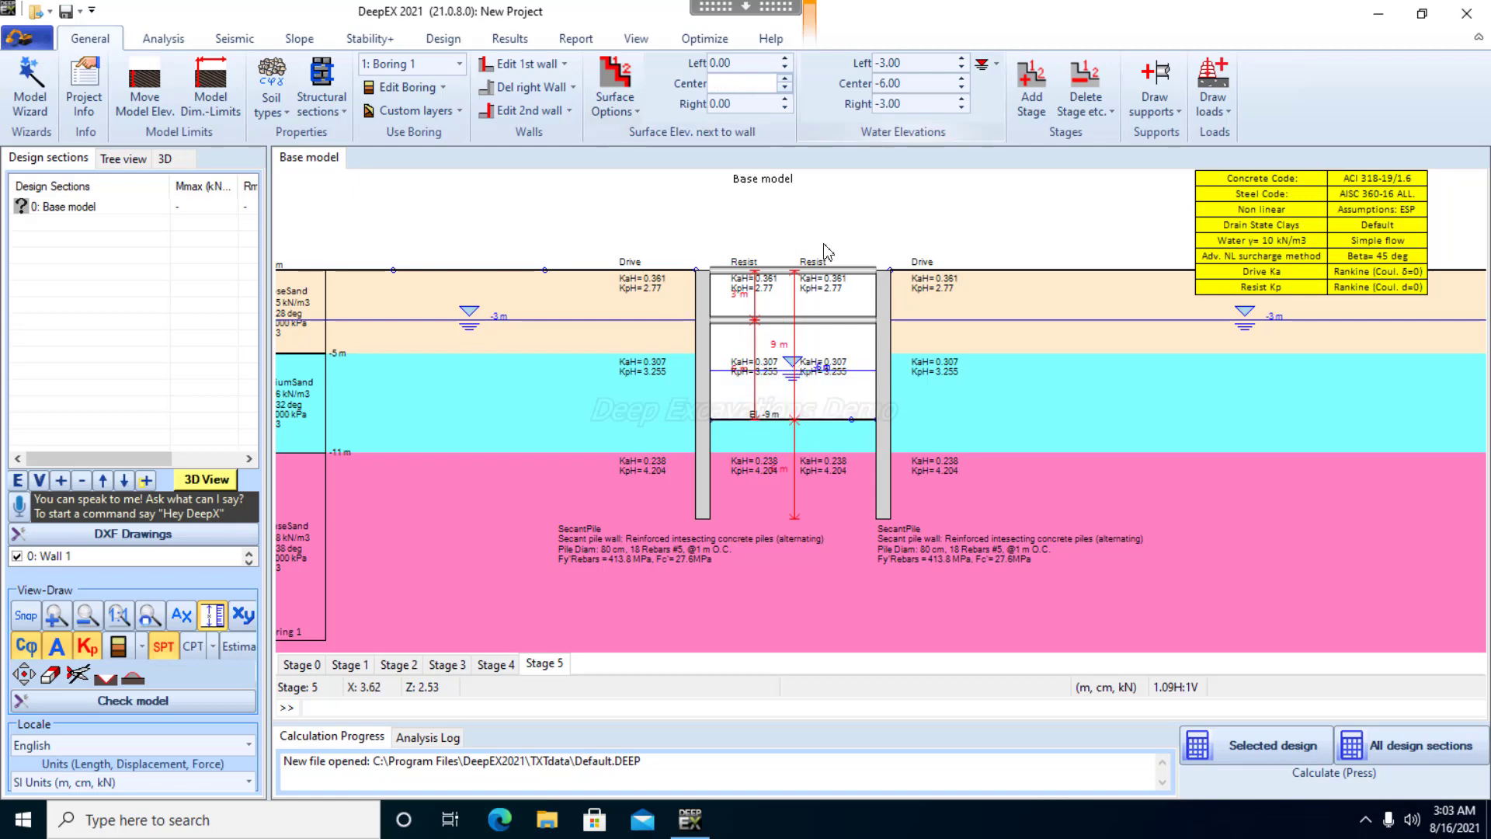
Lower the center water elevation in Stage 5 to -9 m
{"action": "left_click", "coordinate": [925, 86]}
{"action": "type", "text": "-"}
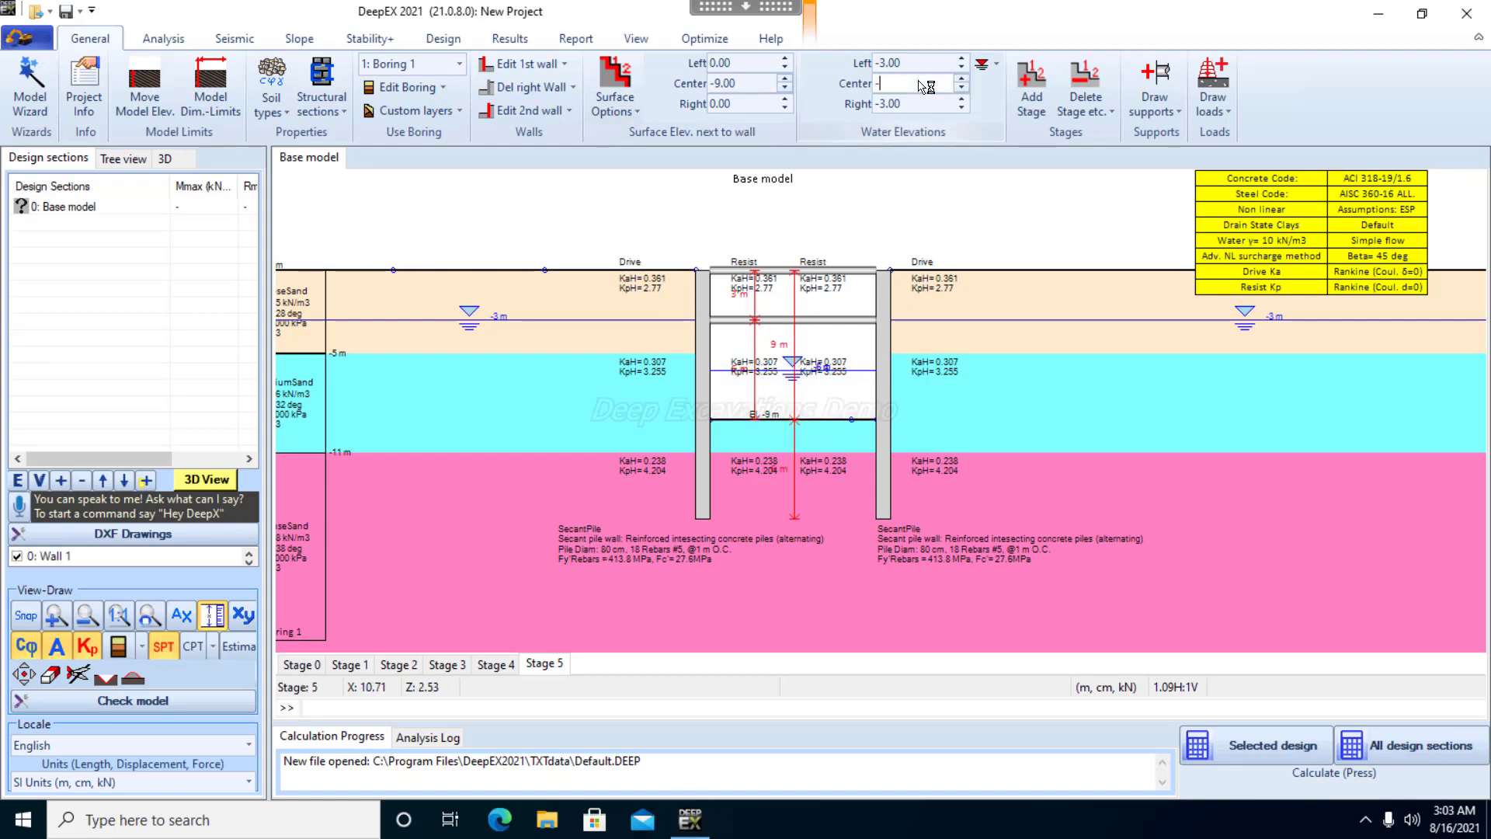
{"action": "type", "text": "9"}
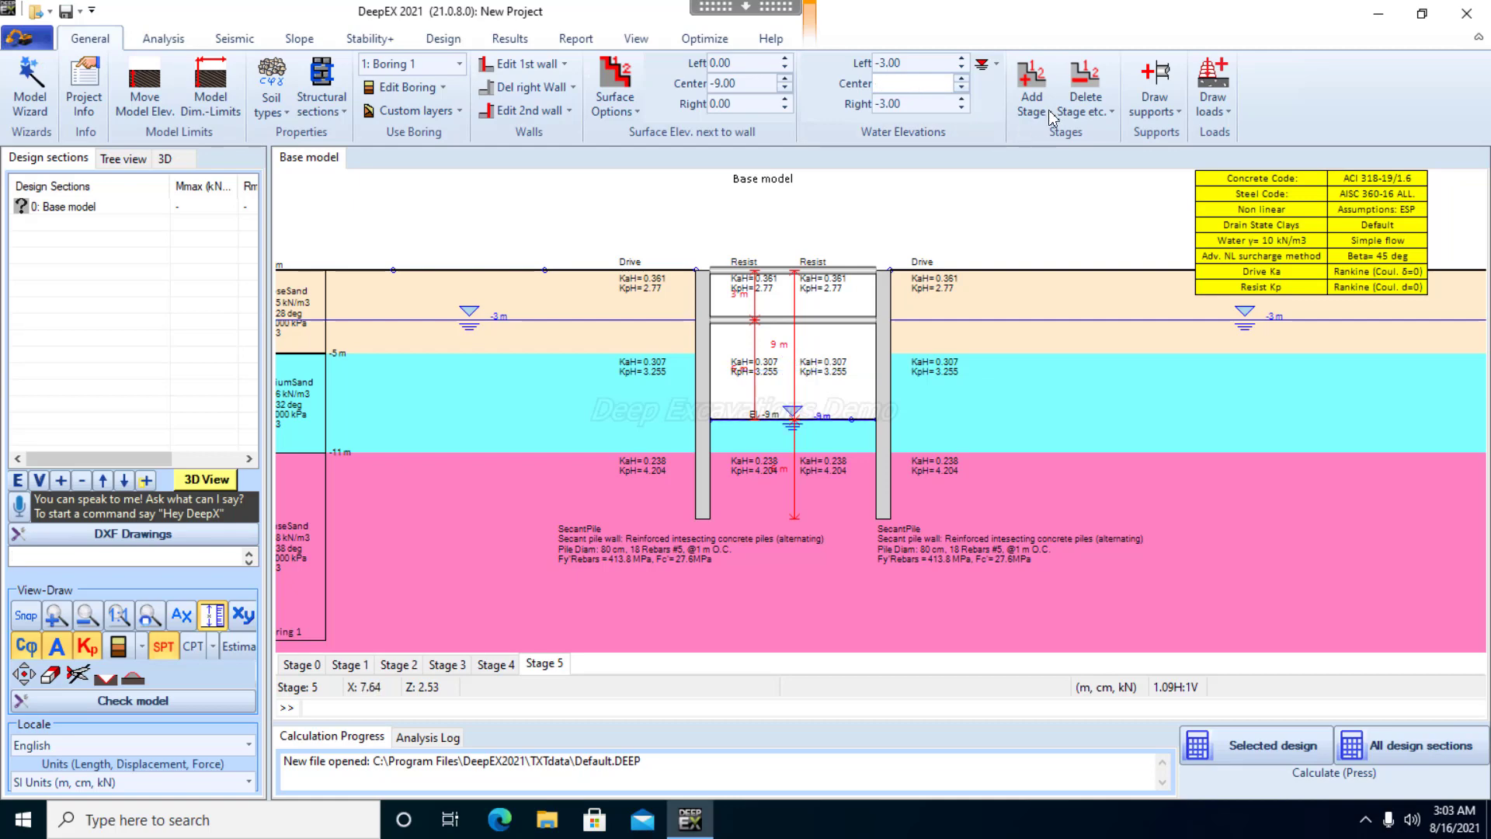
{"action": "key", "text": "Return"}
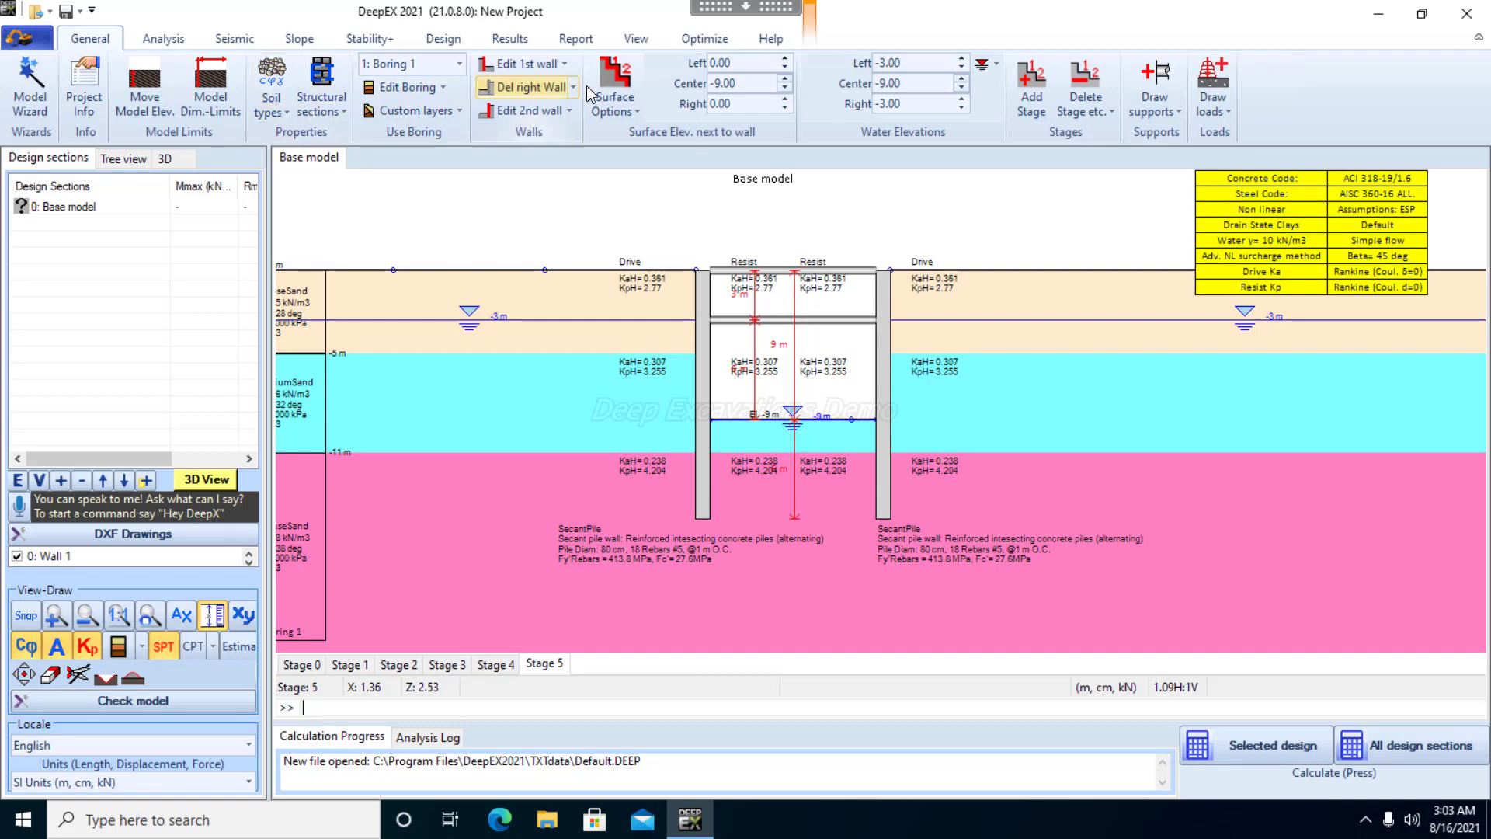
Add a construction stage after Stage 5 and draw a third strut between the two walls at an elevation of about -5.85 m
{"action": "left_click", "coordinate": [495, 664]}
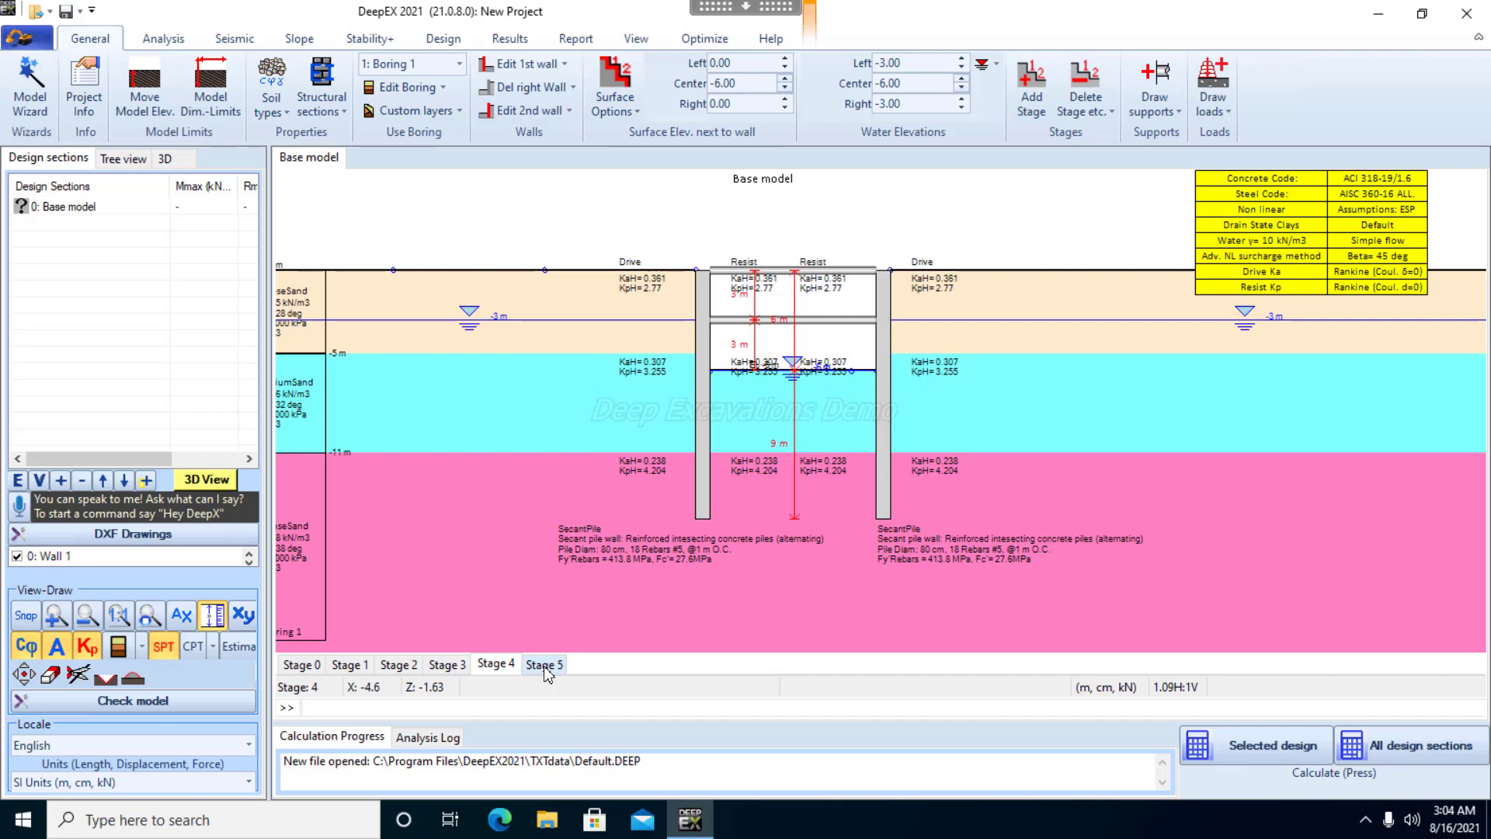
{"action": "left_click", "coordinate": [546, 668]}
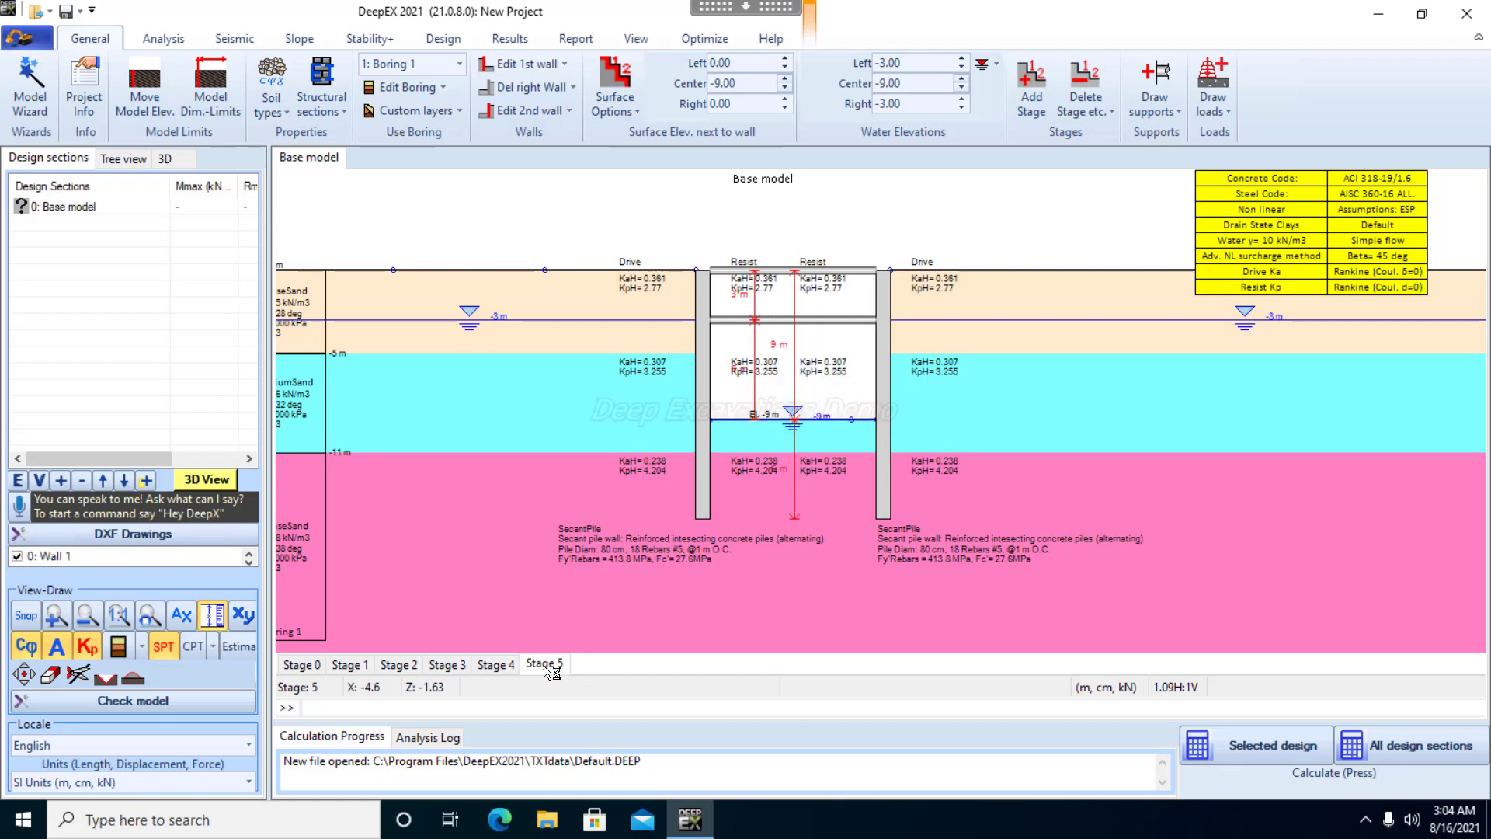
{"action": "right_click", "coordinate": [546, 665]}
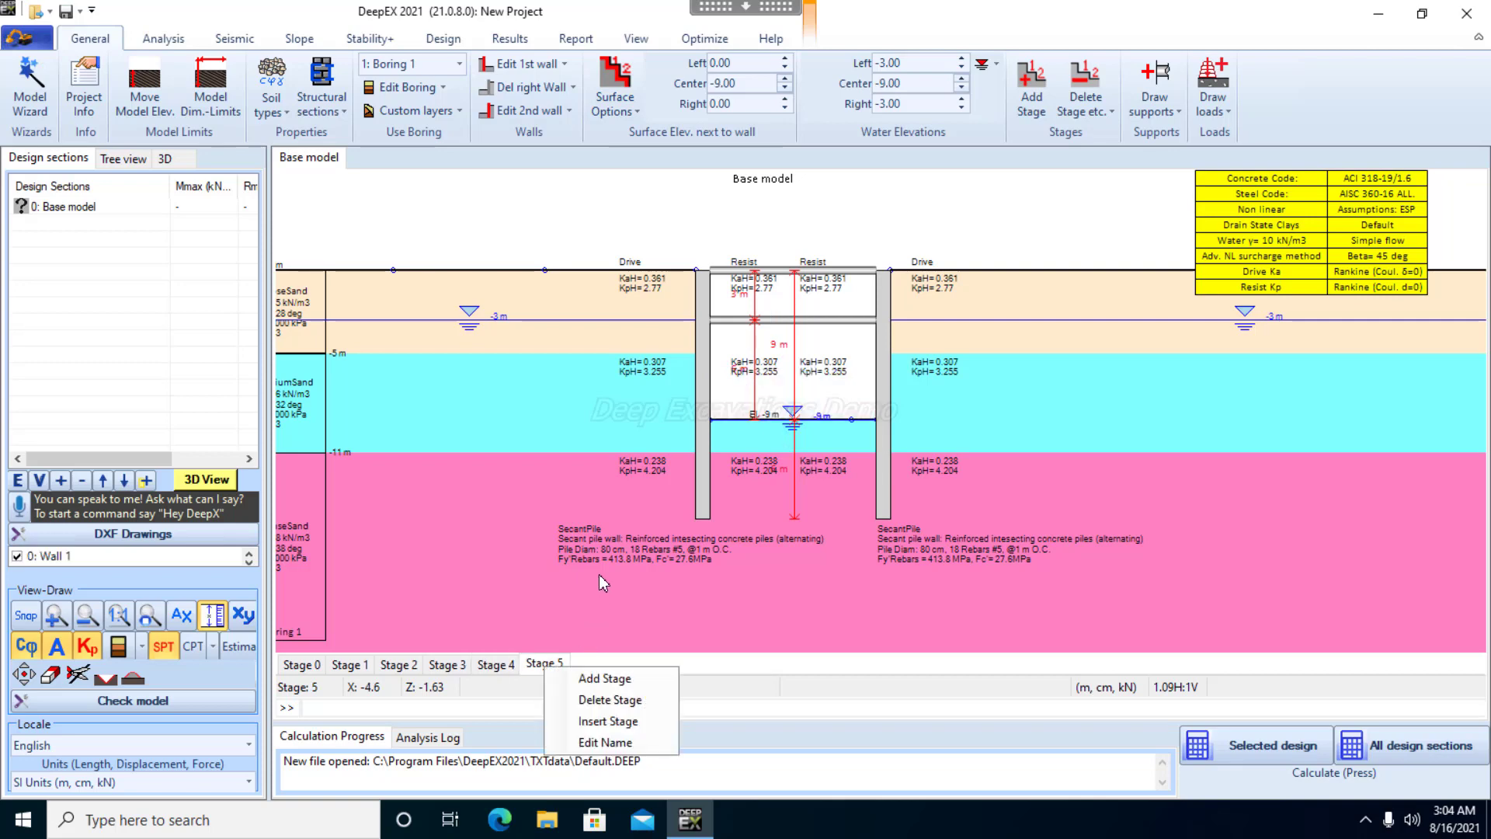
{"action": "left_click", "coordinate": [631, 682]}
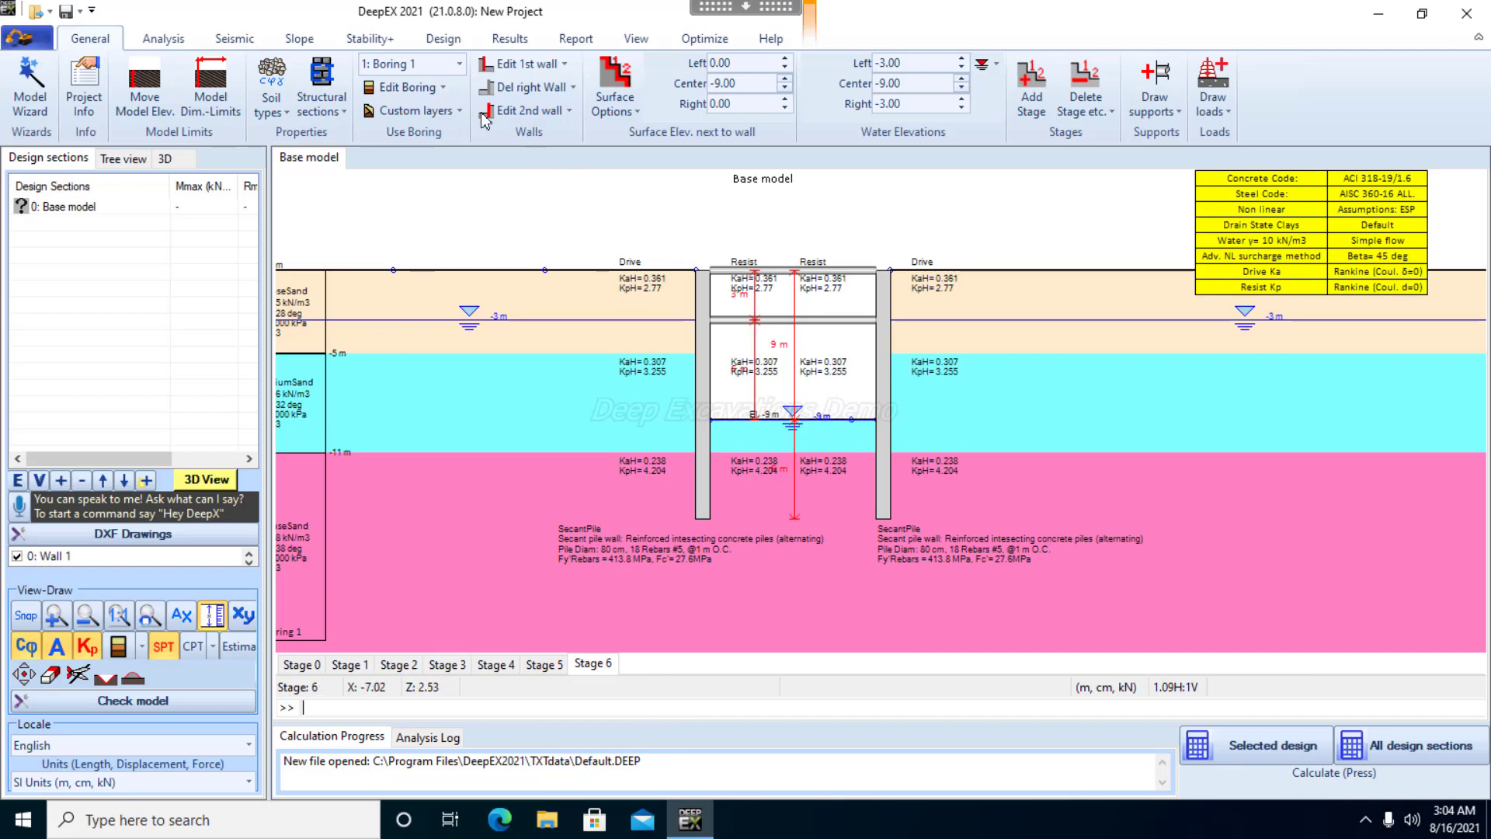
{"action": "left_click", "coordinate": [1154, 104]}
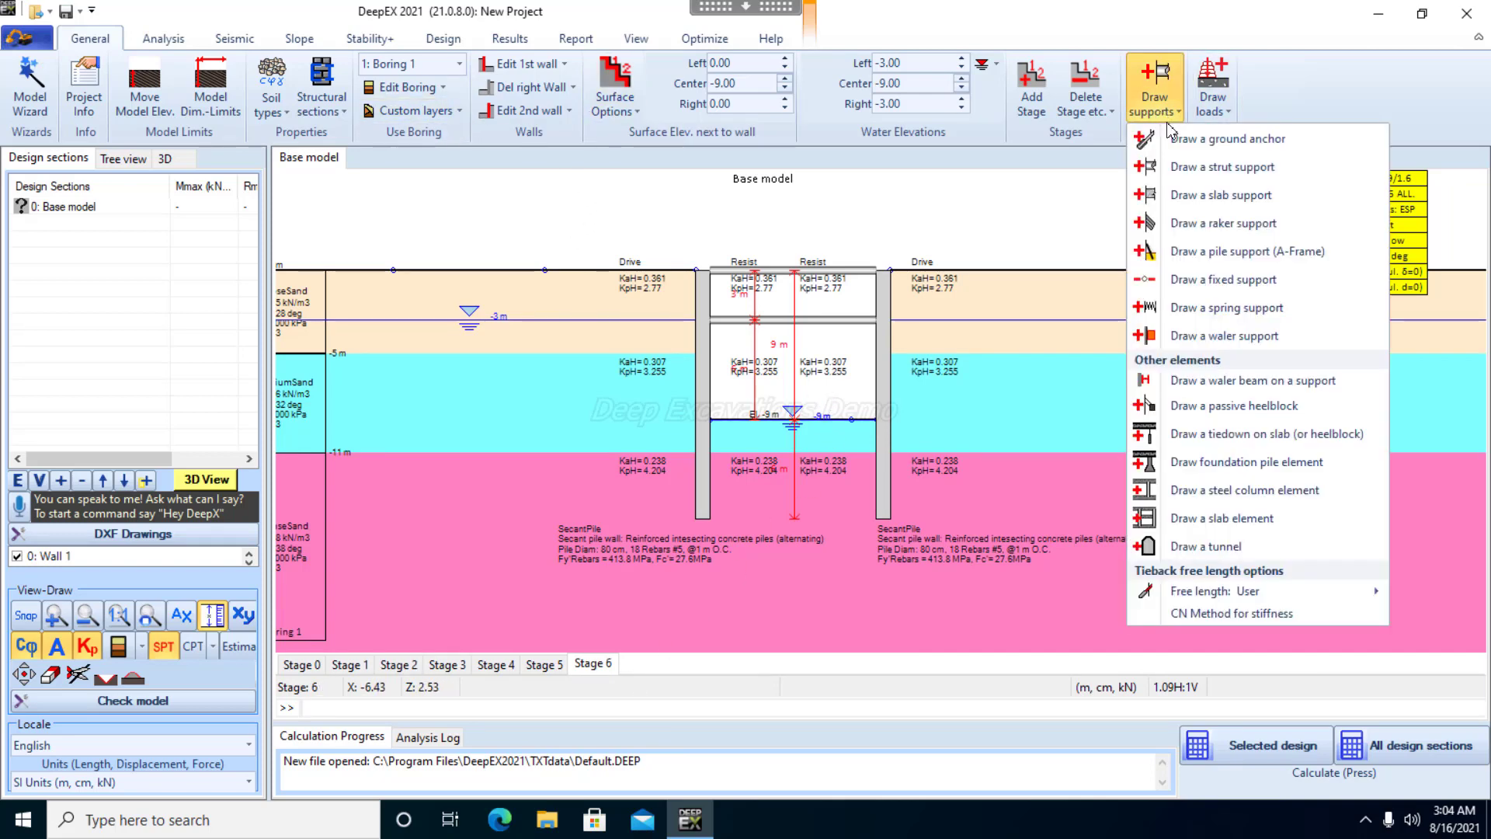
{"action": "left_click", "coordinate": [1196, 168]}
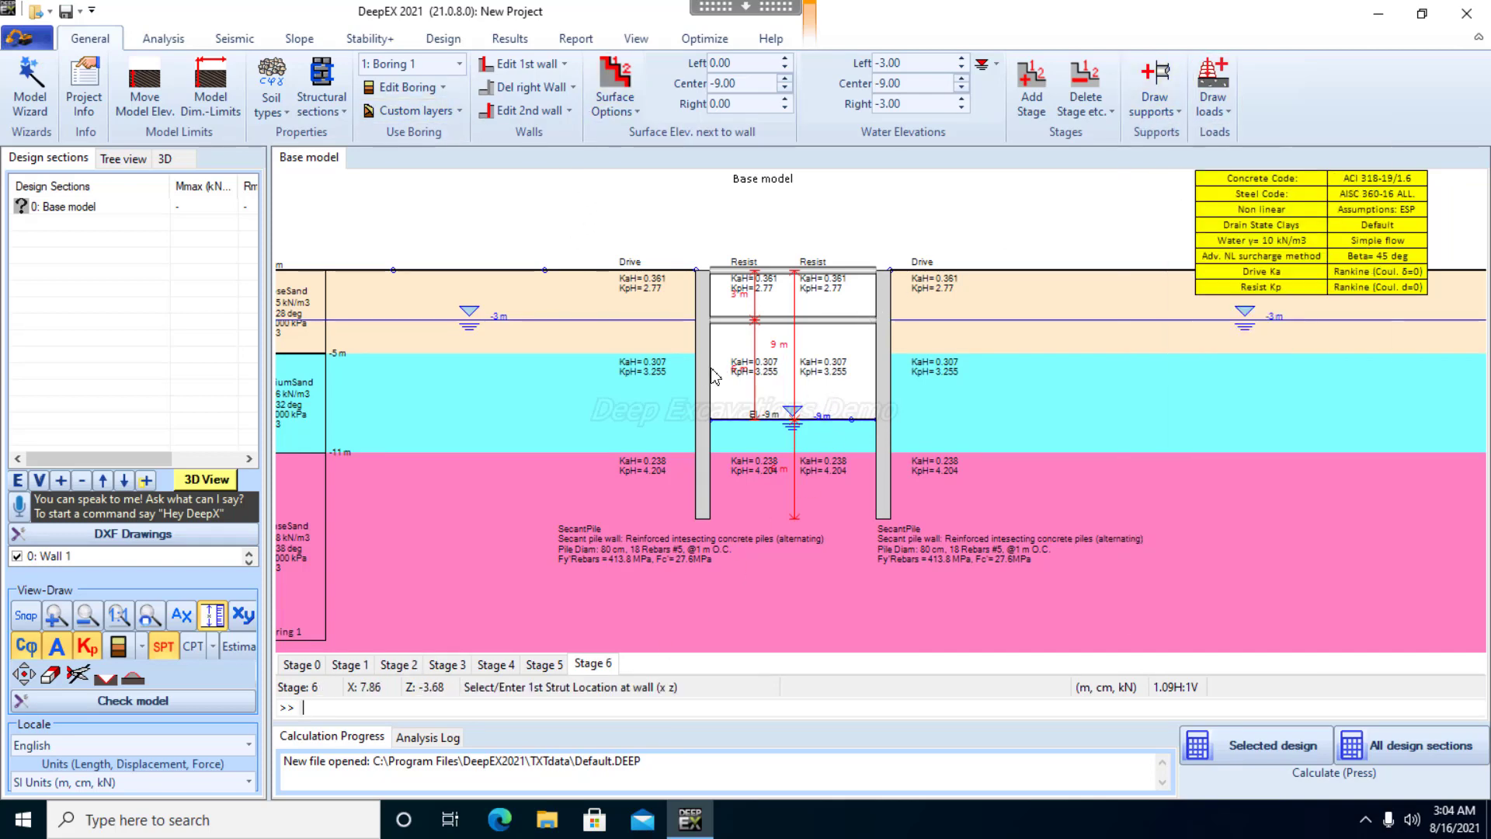
{"action": "left_click", "coordinate": [882, 369]}
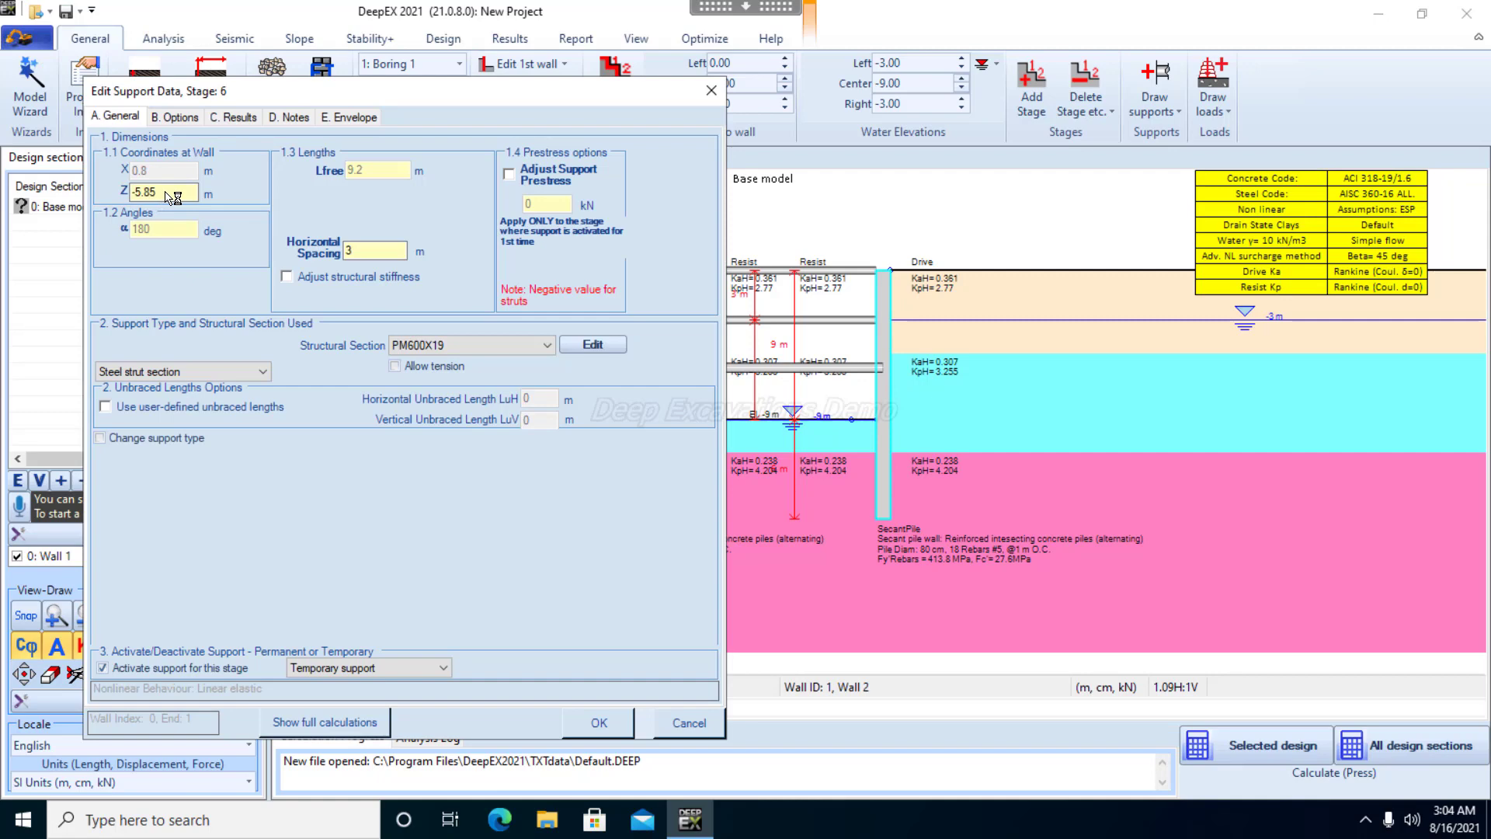
Set the third strut's Z coordinate to -6 m, horizontal spacing to 4 m and section to W14x99, and accept the support data
{"action": "left_click", "coordinate": [165, 193]}
{"action": "left_click_drag", "start_coordinate": [134, 194], "coordinate": [222, 172]}
{"action": "key", "text": "BackSpace"}
{"action": "double_click", "coordinate": [371, 251]}
{"action": "key", "text": "BackSpace"}
{"action": "type", "text": "4"}
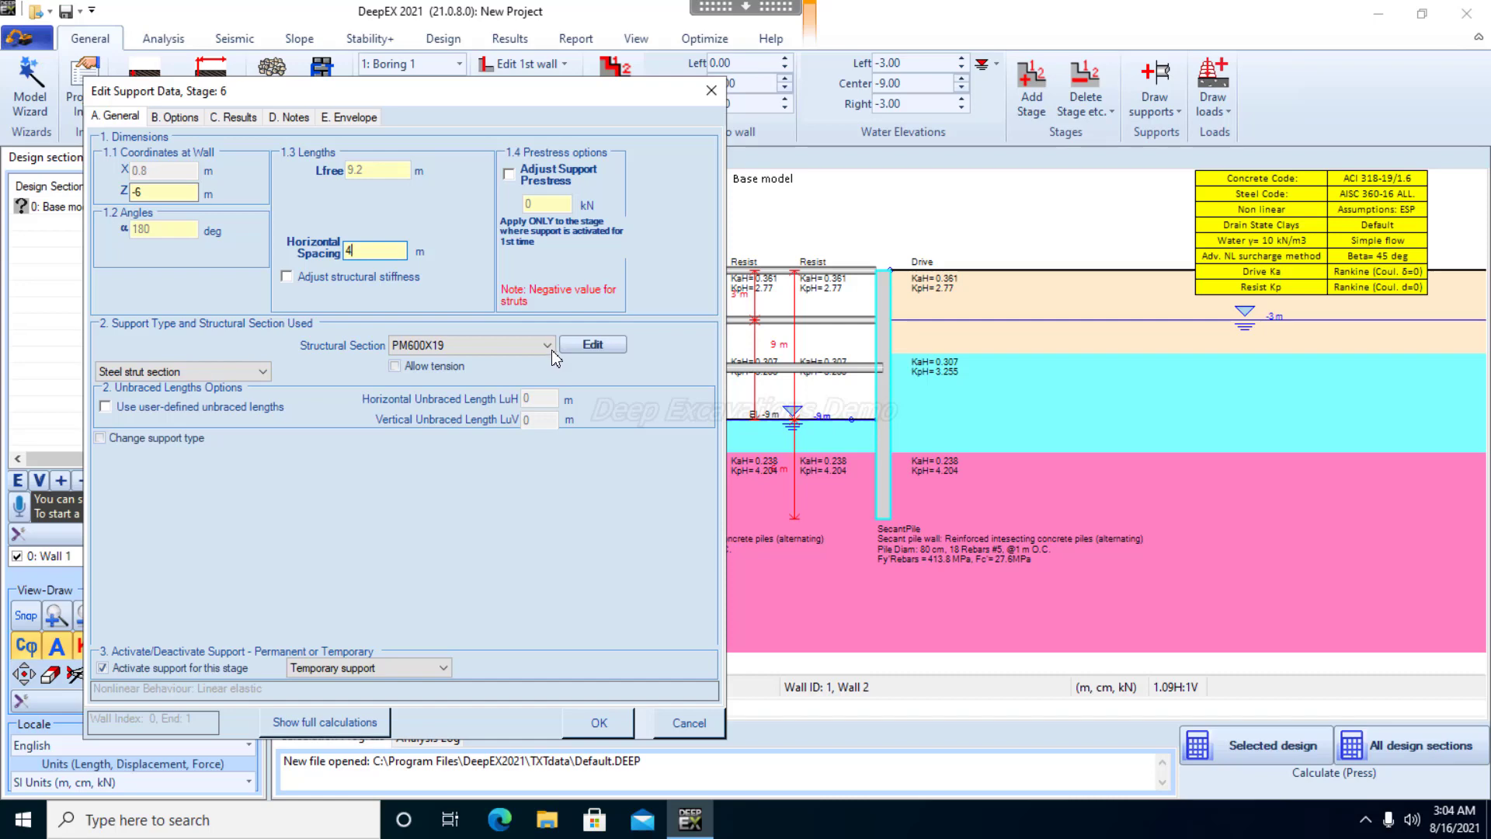
{"action": "left_click", "coordinate": [547, 345]}
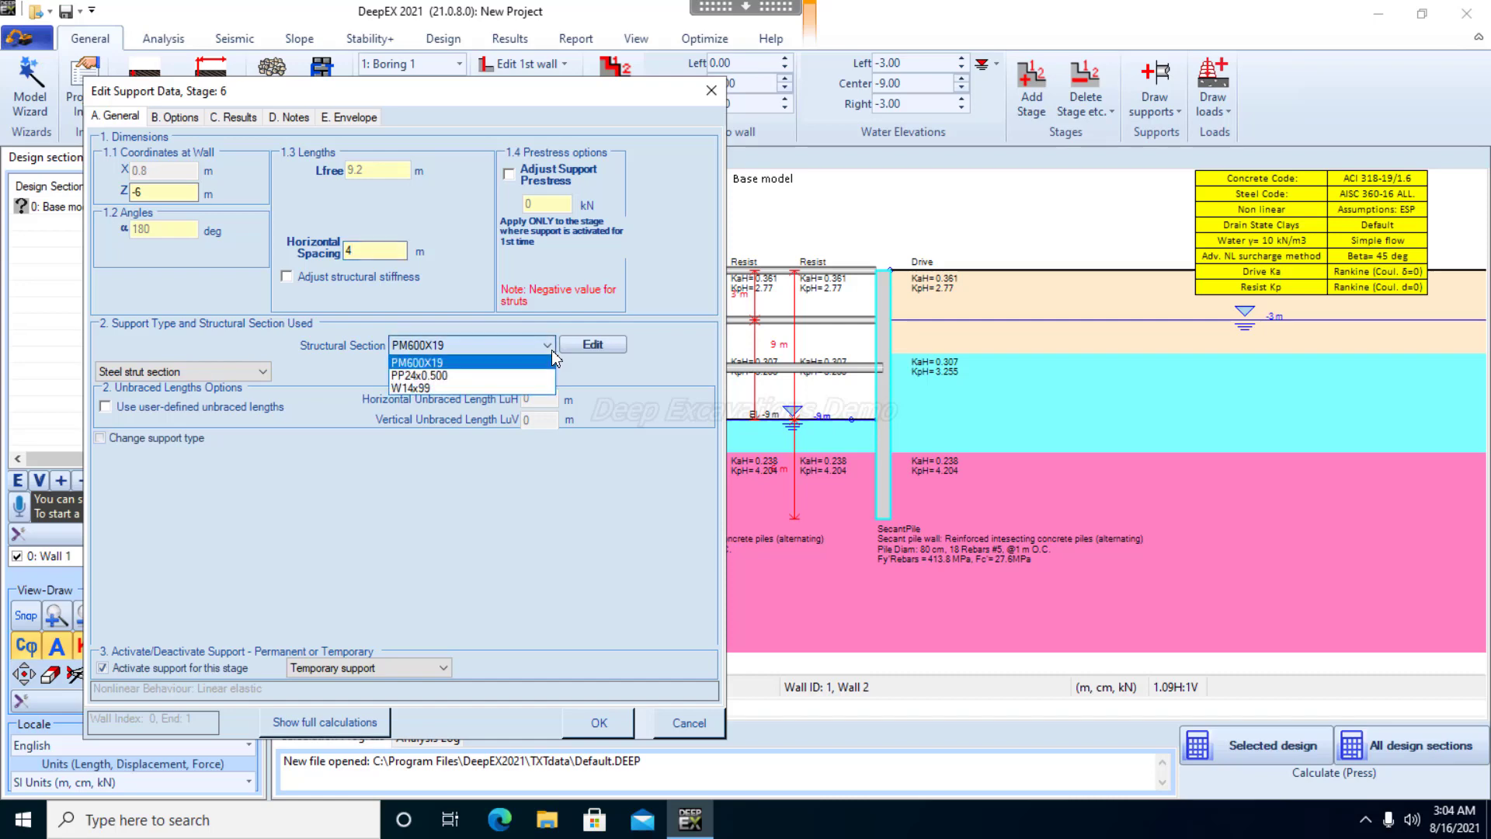
{"action": "left_click", "coordinate": [498, 388]}
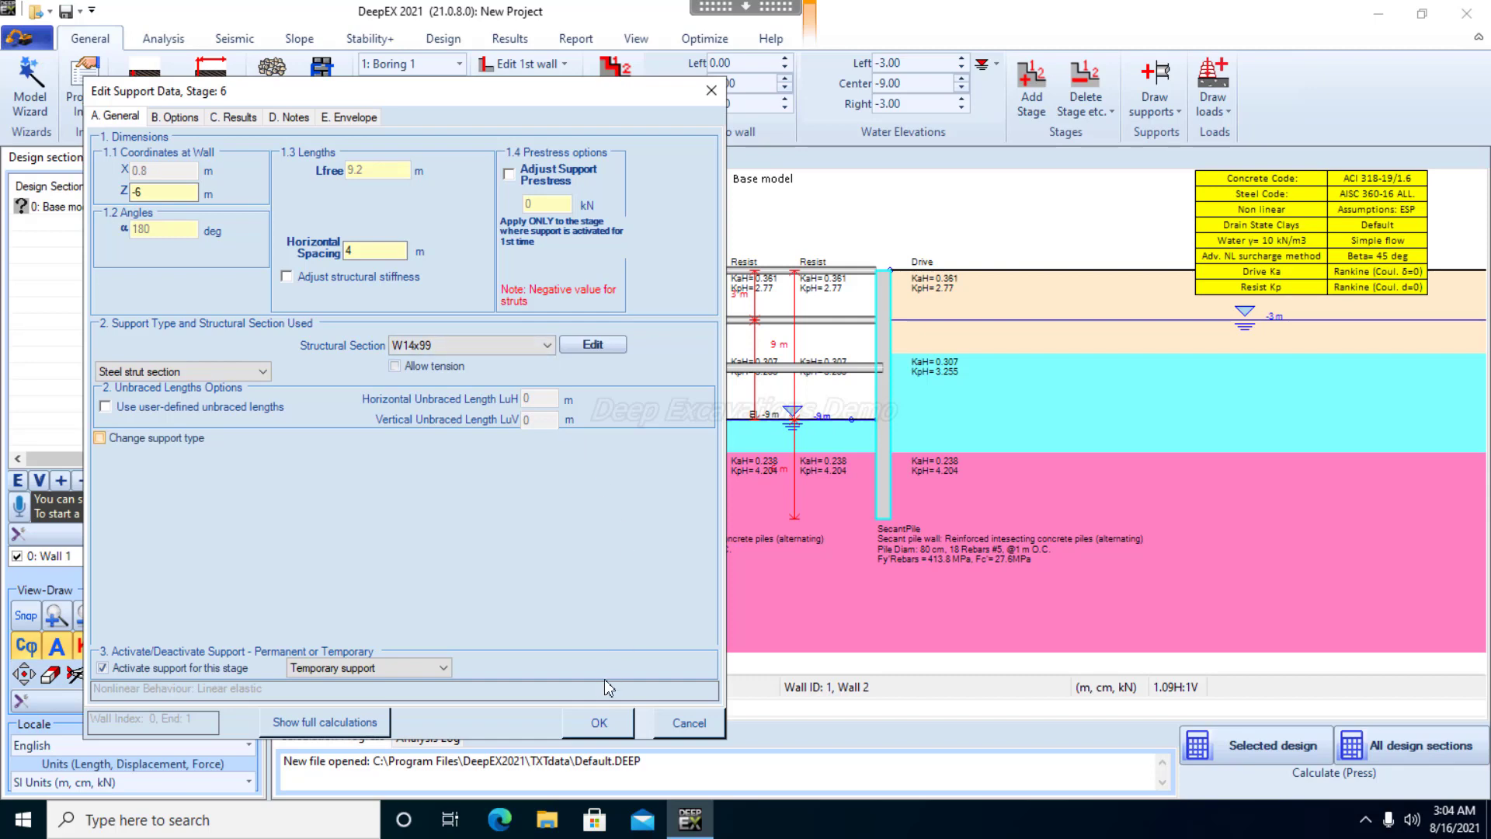
{"action": "left_click", "coordinate": [603, 727]}
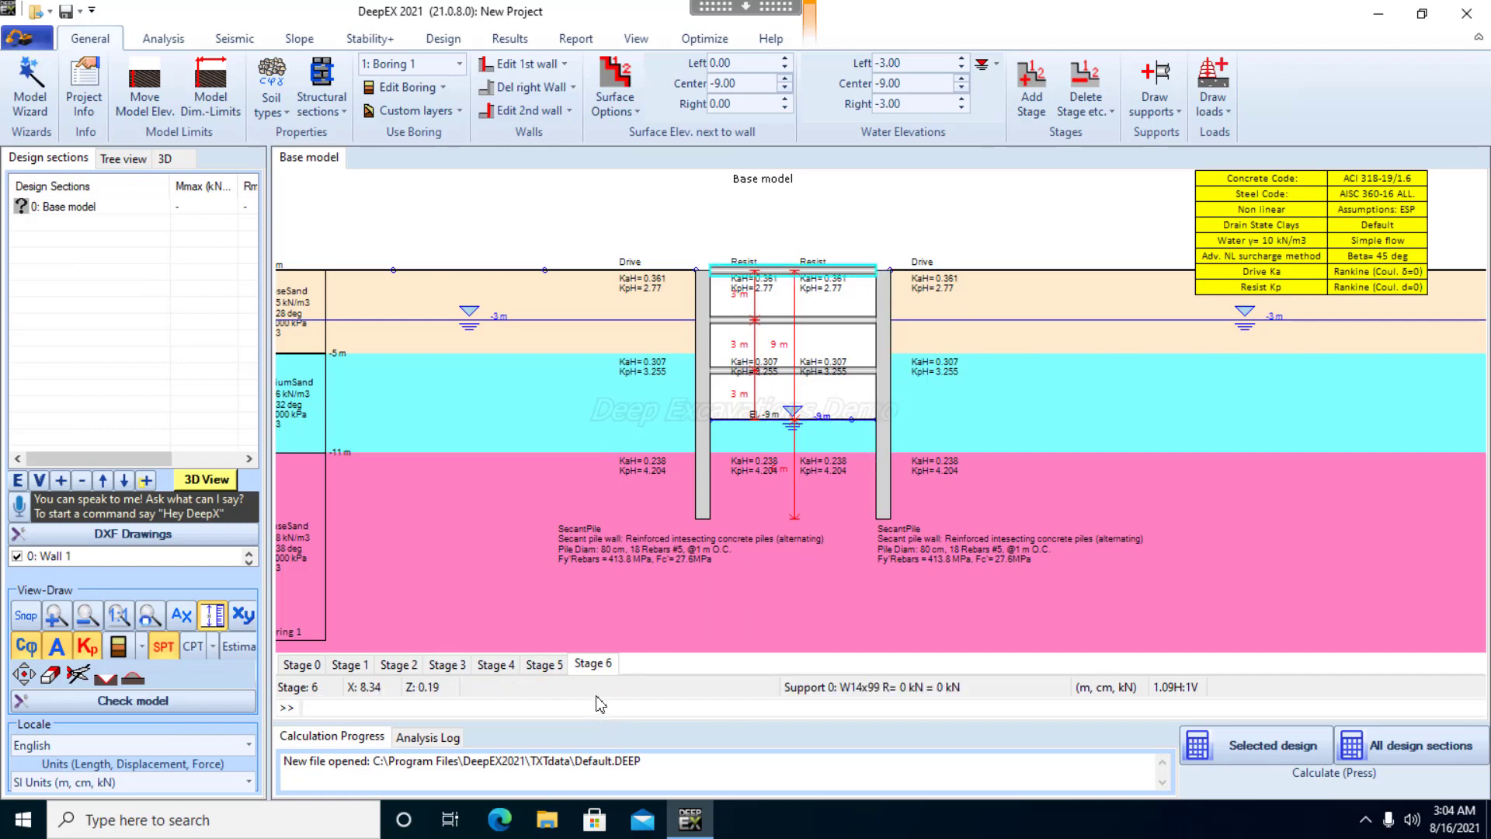
Add a construction stage after Stage 6 and set its center surface elevation between the walls to -10 m
{"action": "right_click", "coordinate": [608, 672]}
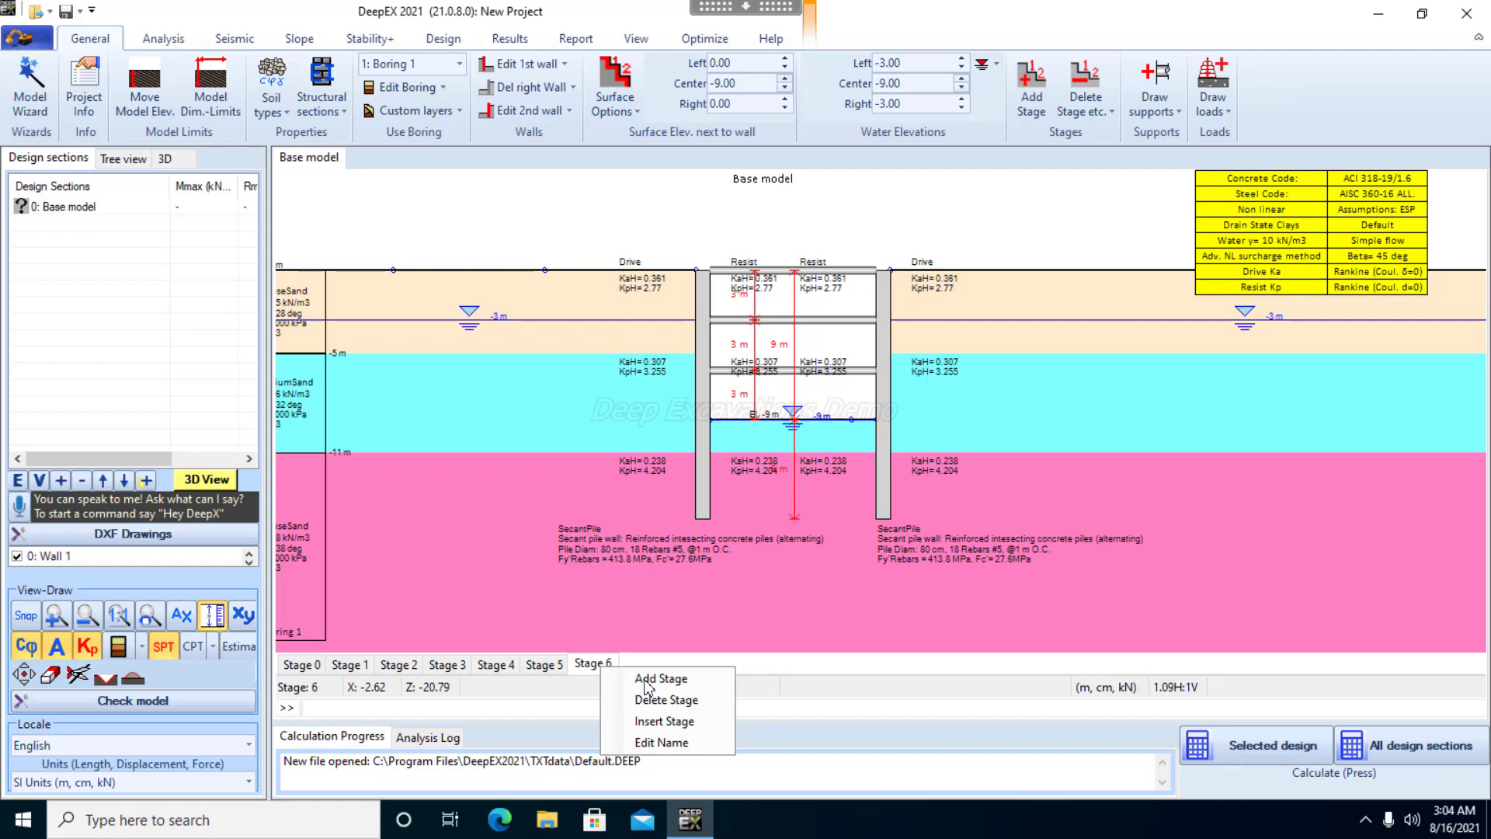
{"action": "left_click", "coordinate": [647, 680]}
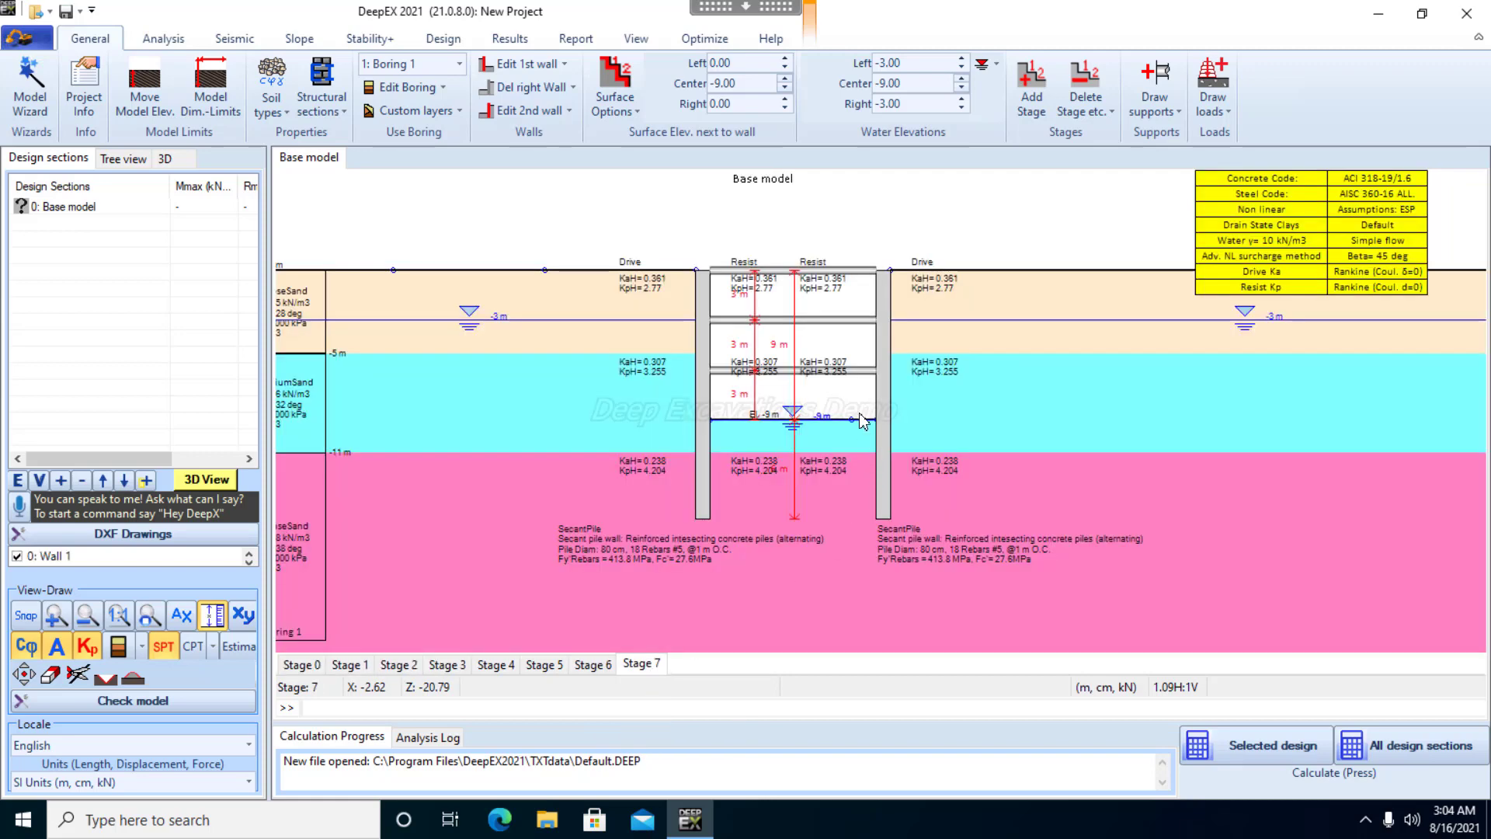
{"action": "left_click", "coordinate": [744, 85]}
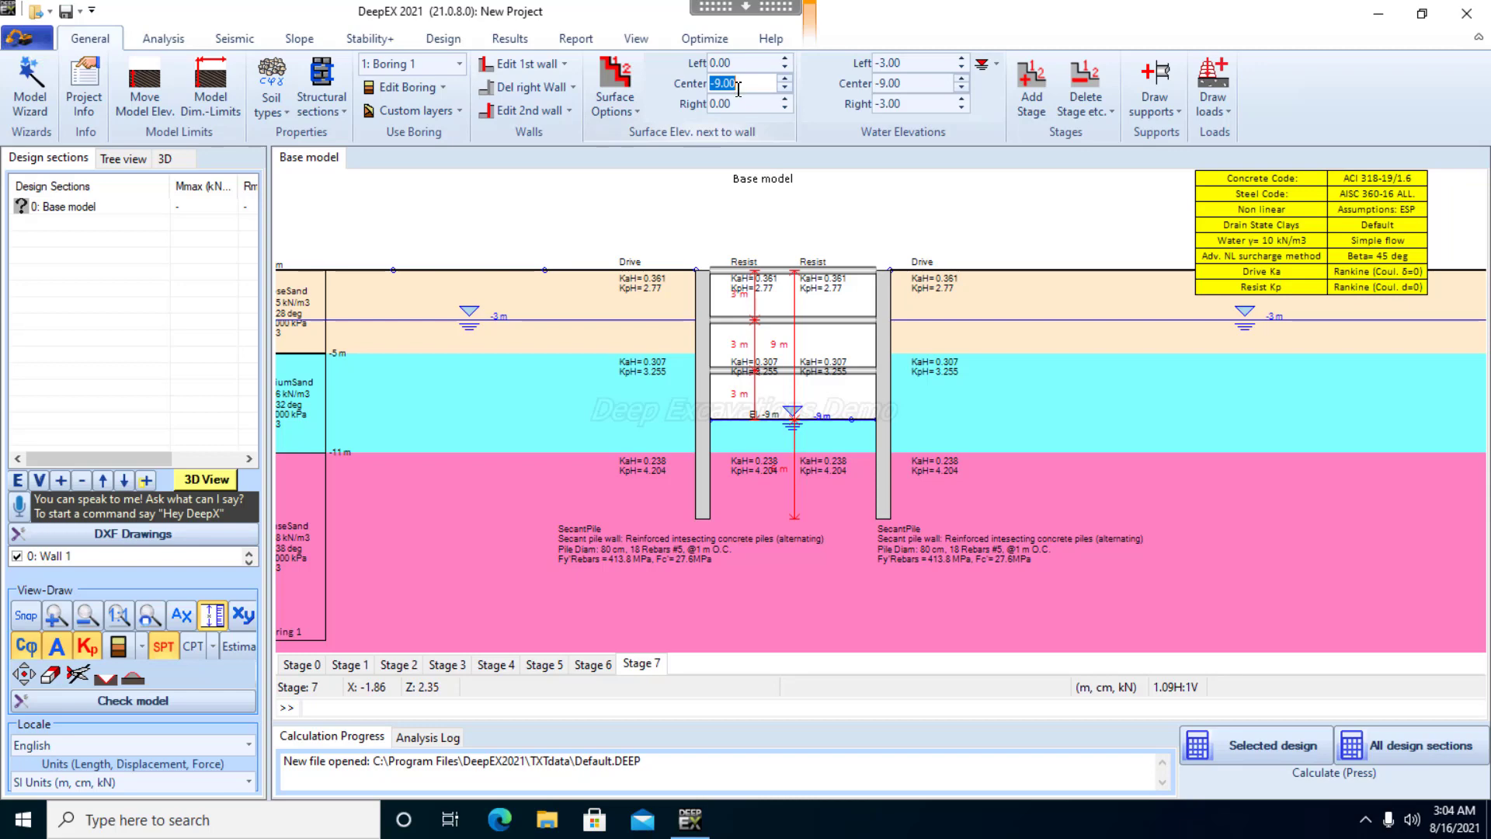
{"action": "type", "text": "-10"}
{"action": "key", "text": "Return"}
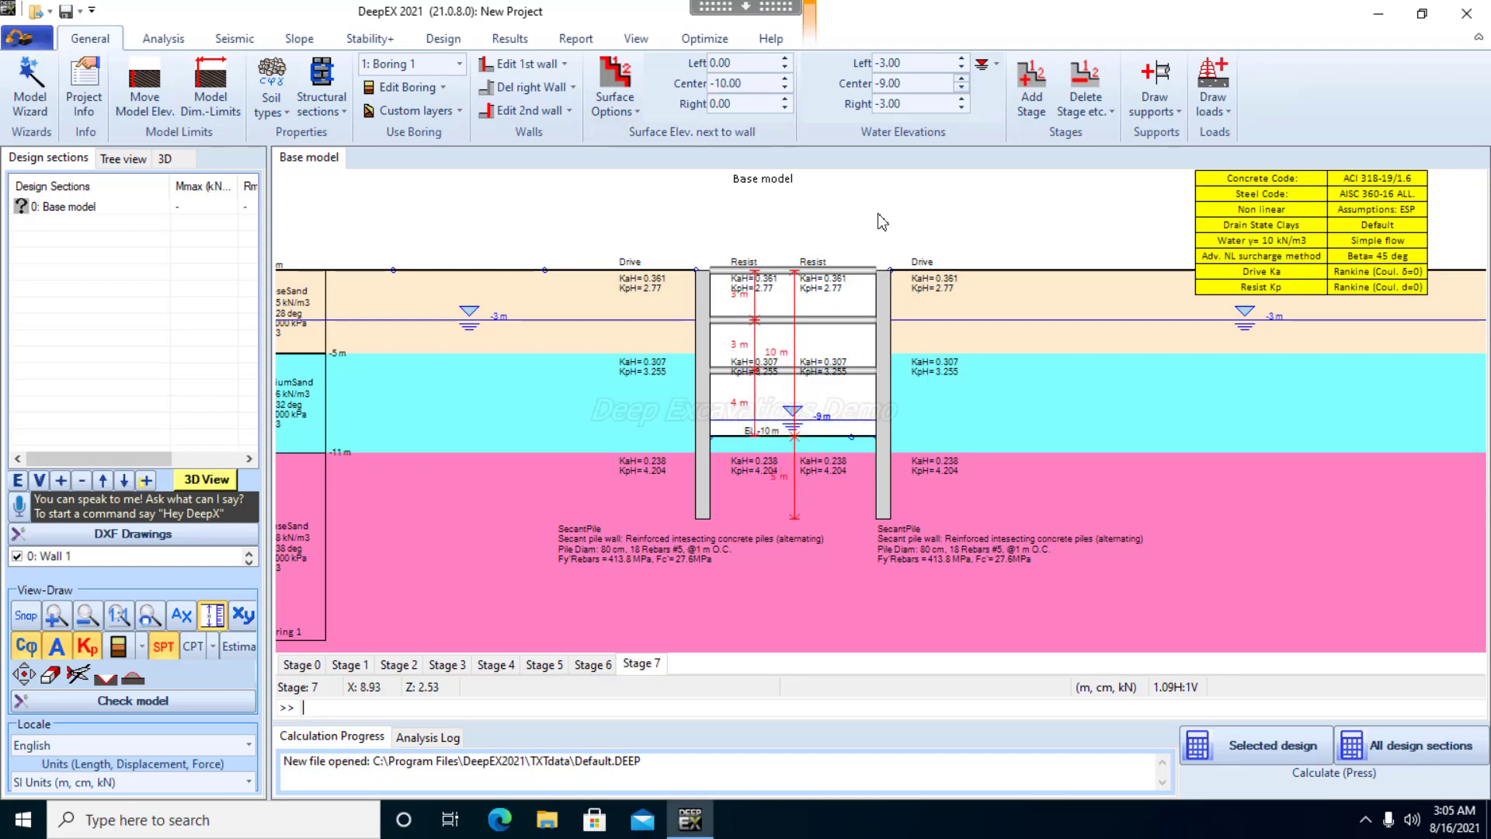
Lower the center water elevation in Stage 7 to -12 m
{"action": "left_click", "coordinate": [913, 84]}
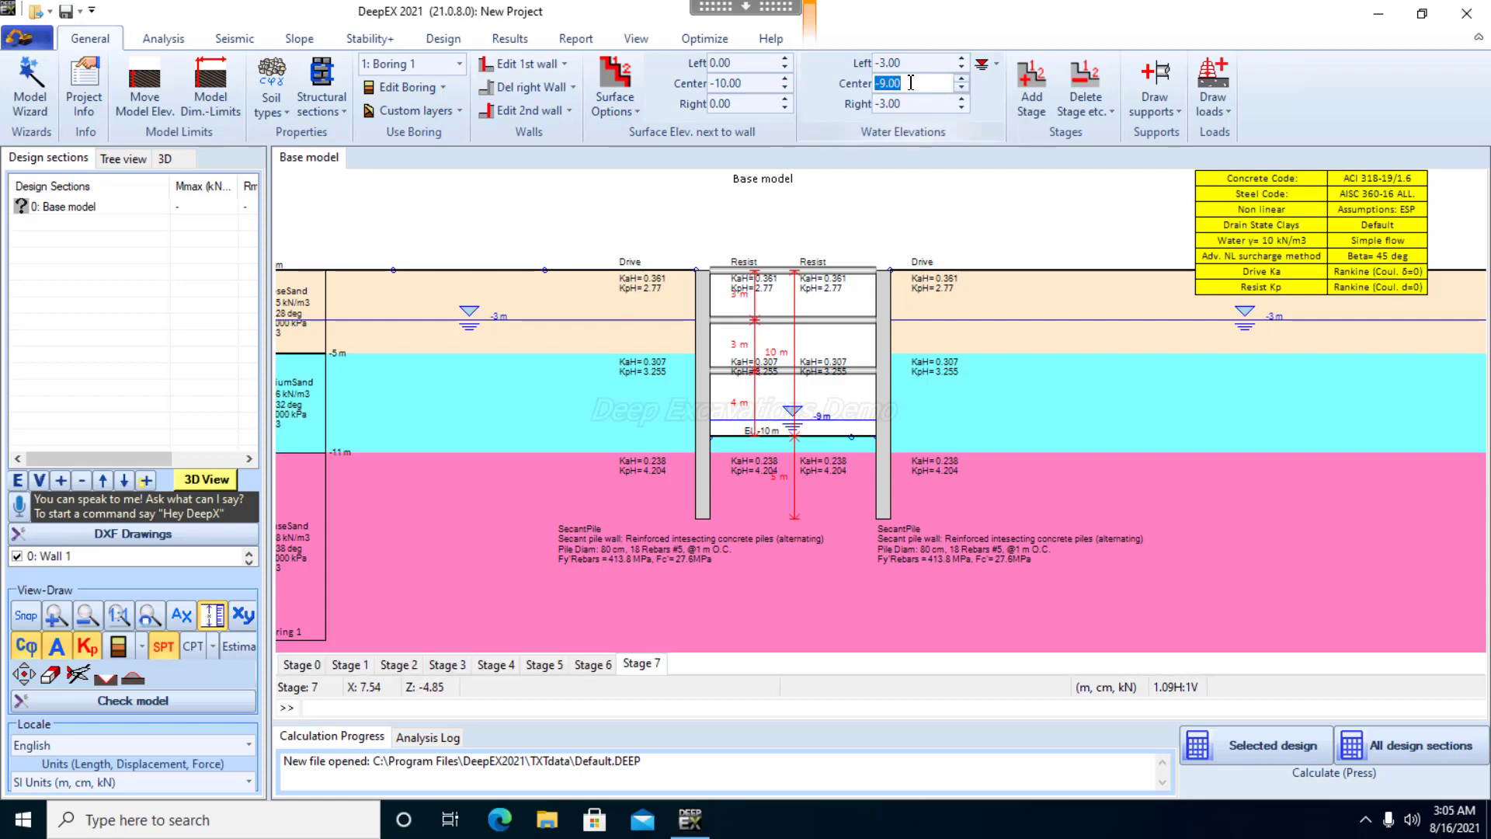
{"action": "type", "text": "-12"}
{"action": "key", "text": "Return"}
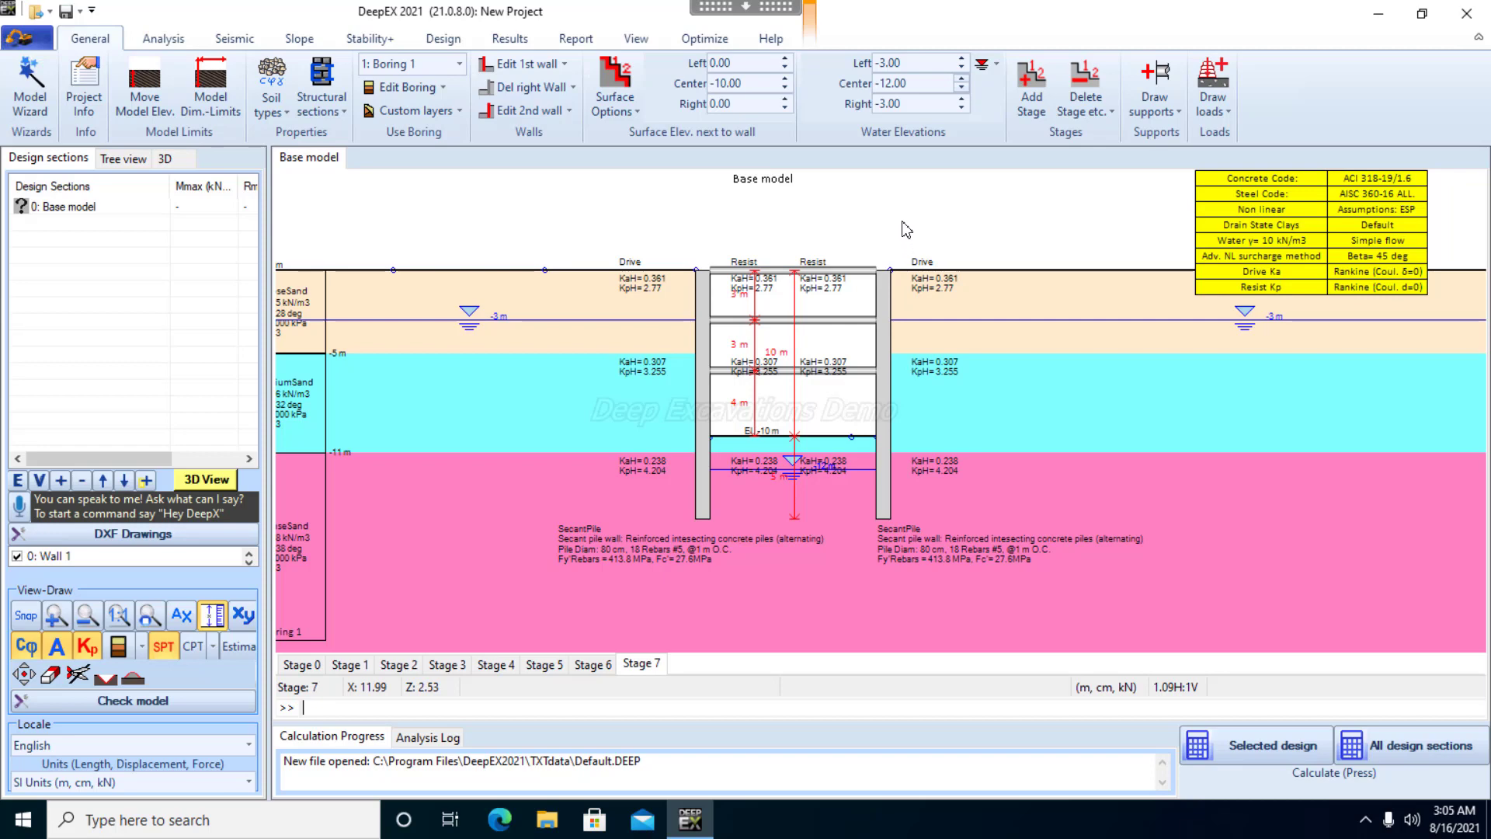
Change the analysis type to the Limit Equilibrium Method (LEM, rigid supports)
{"action": "left_click", "coordinate": [172, 39]}
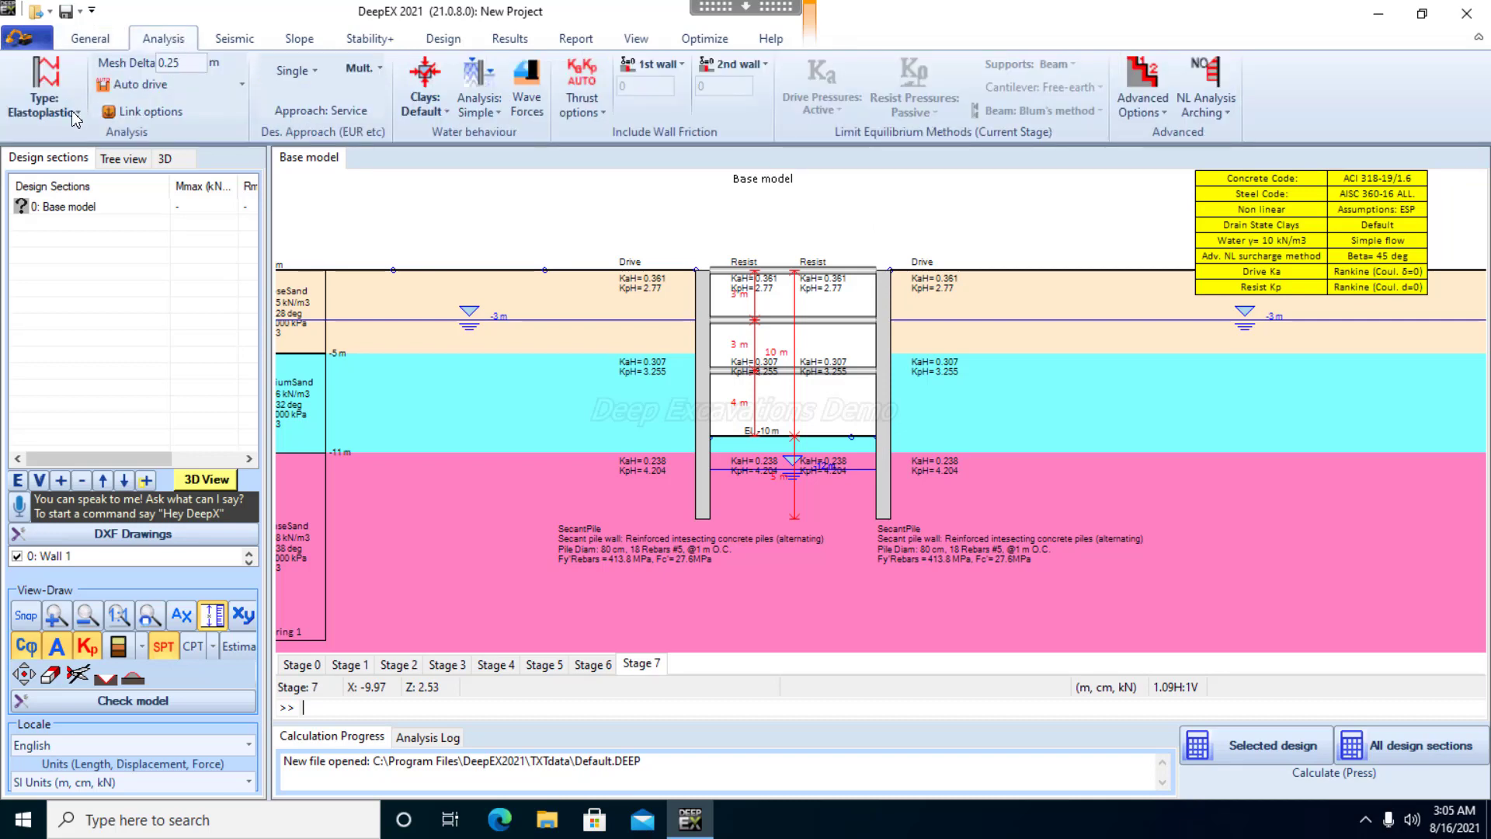
{"action": "left_click", "coordinate": [47, 101]}
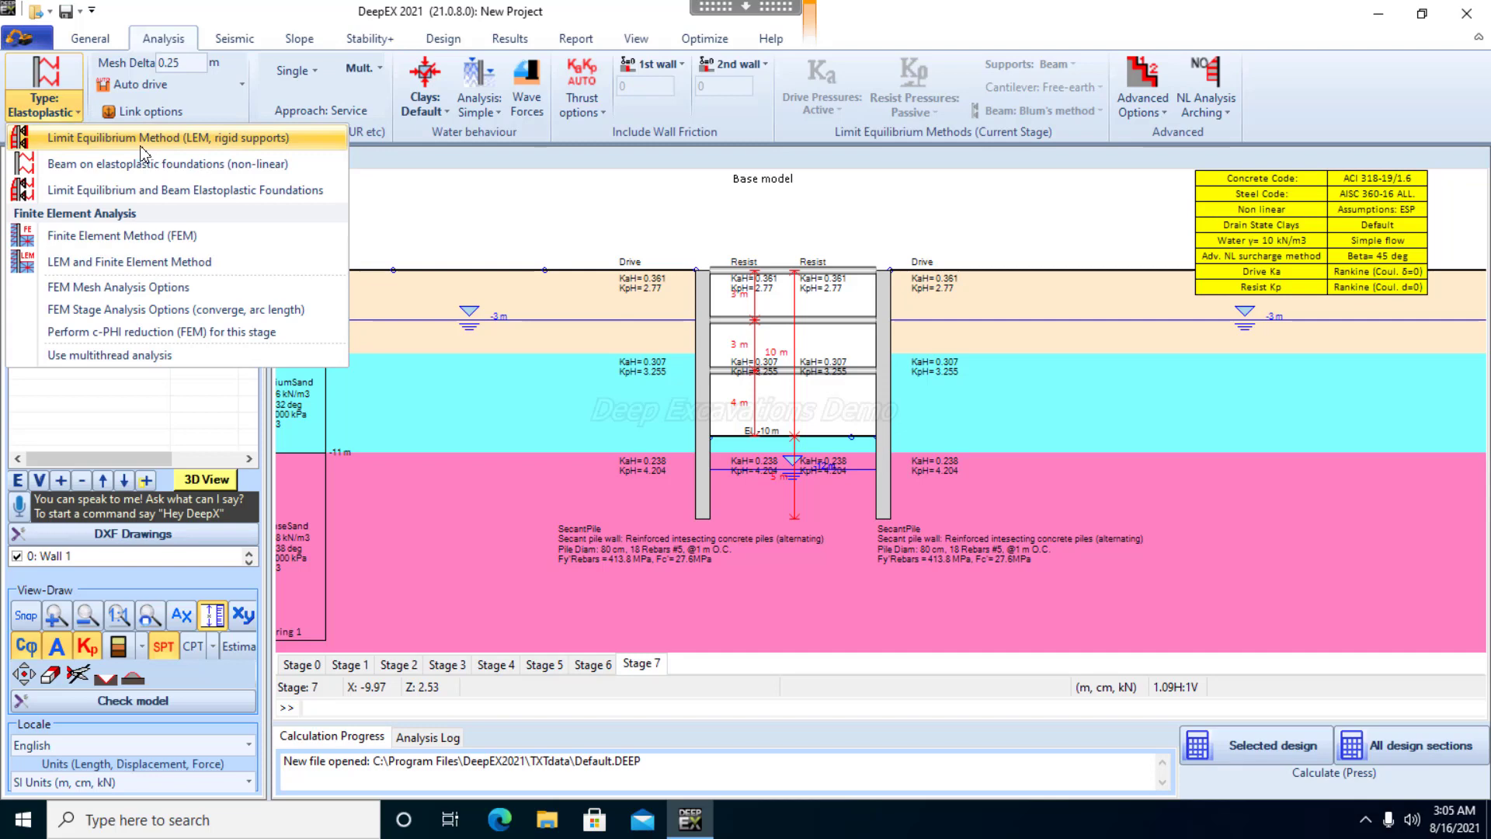
{"action": "left_click", "coordinate": [236, 140]}
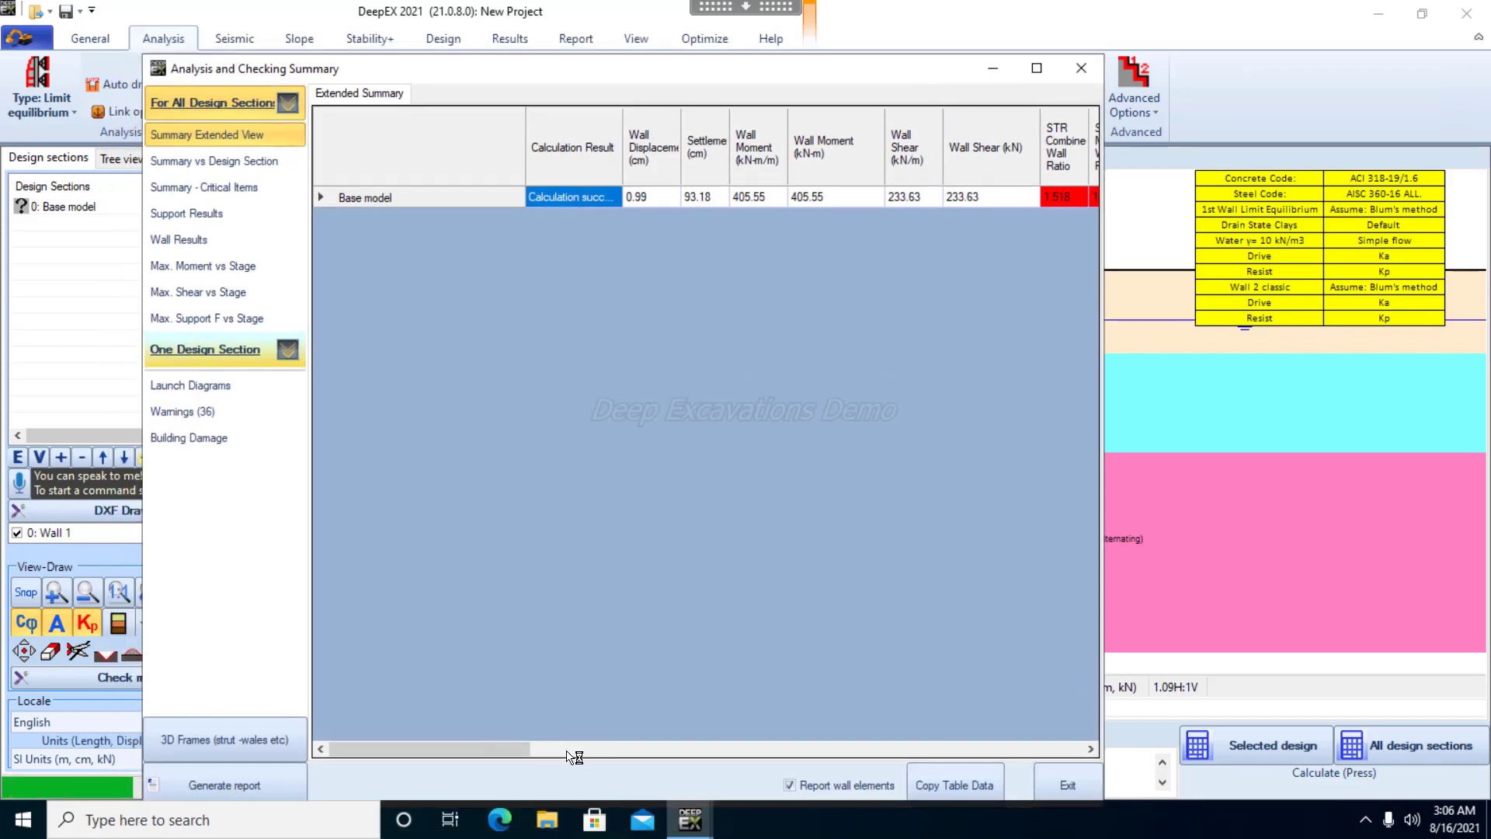
Review the extended analysis summary for all design sections and stage by stage for the base model, including wall and support ratios, then close it
{"action": "left_click", "coordinate": [618, 753]}
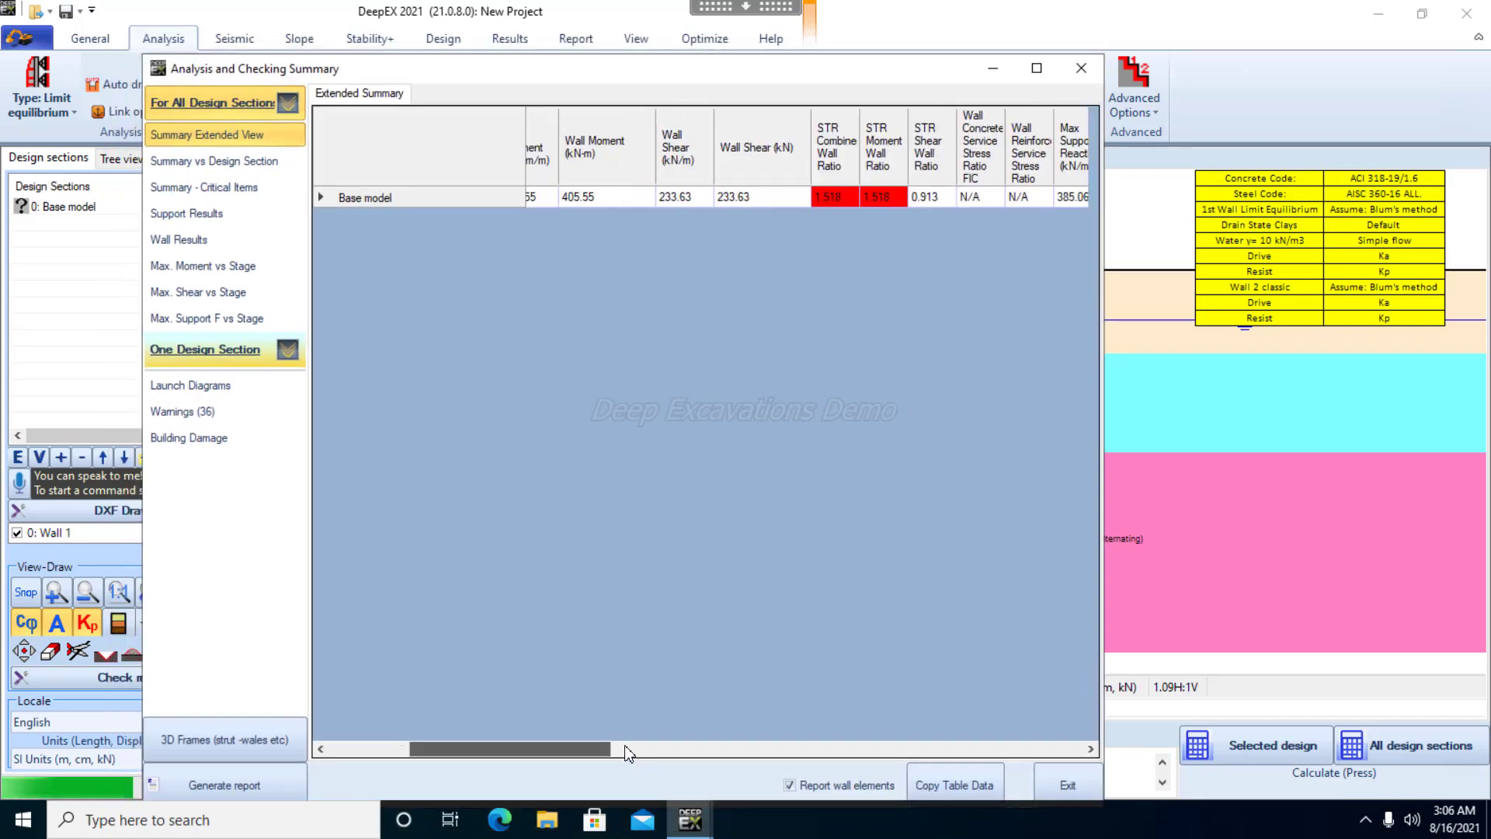
{"action": "left_click", "coordinate": [745, 747]}
{"action": "left_click_drag", "start_coordinate": [747, 741], "coordinate": [701, 732]}
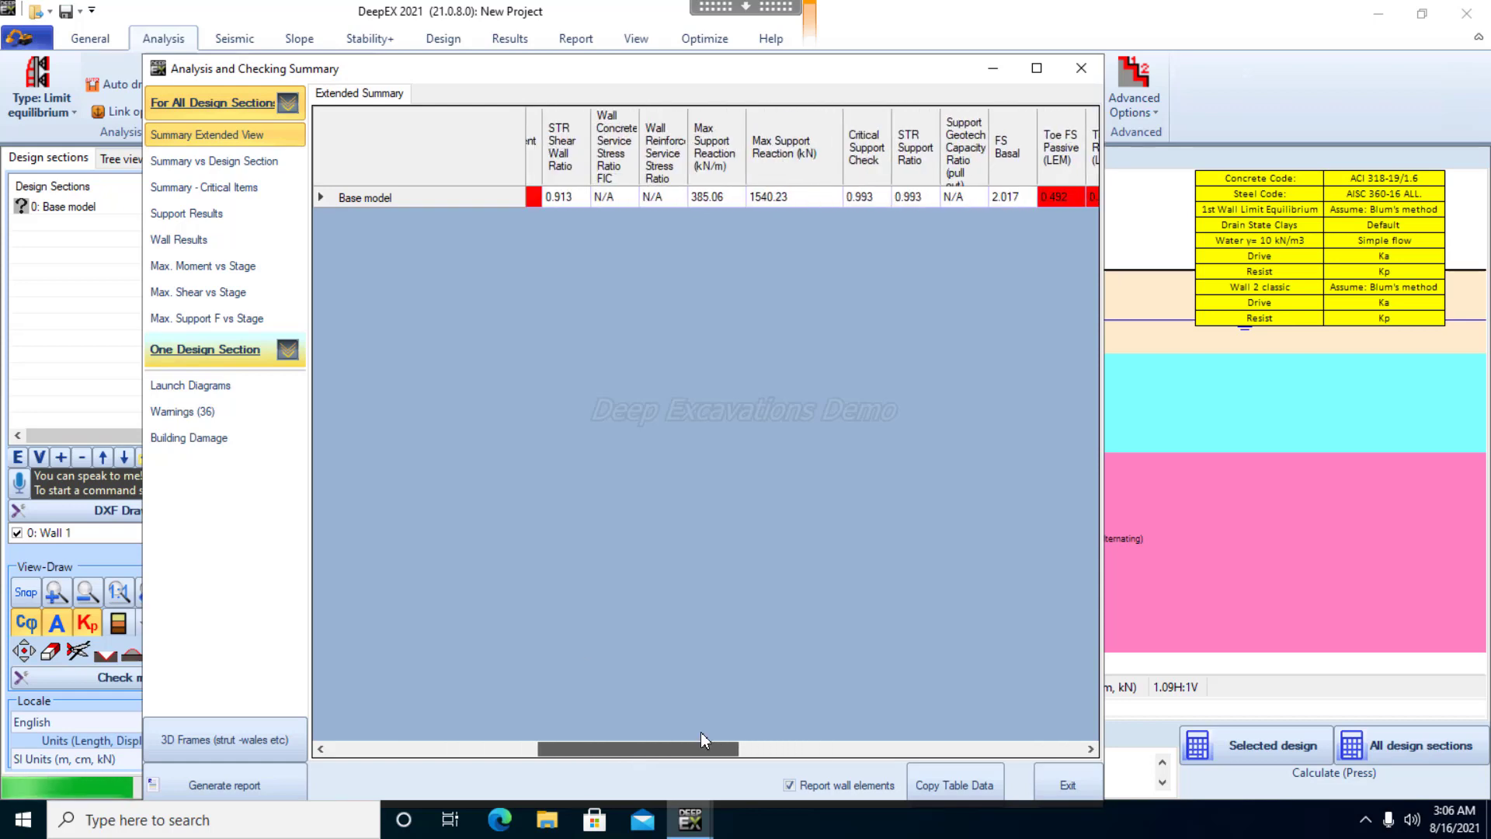
{"action": "left_click", "coordinate": [221, 350]}
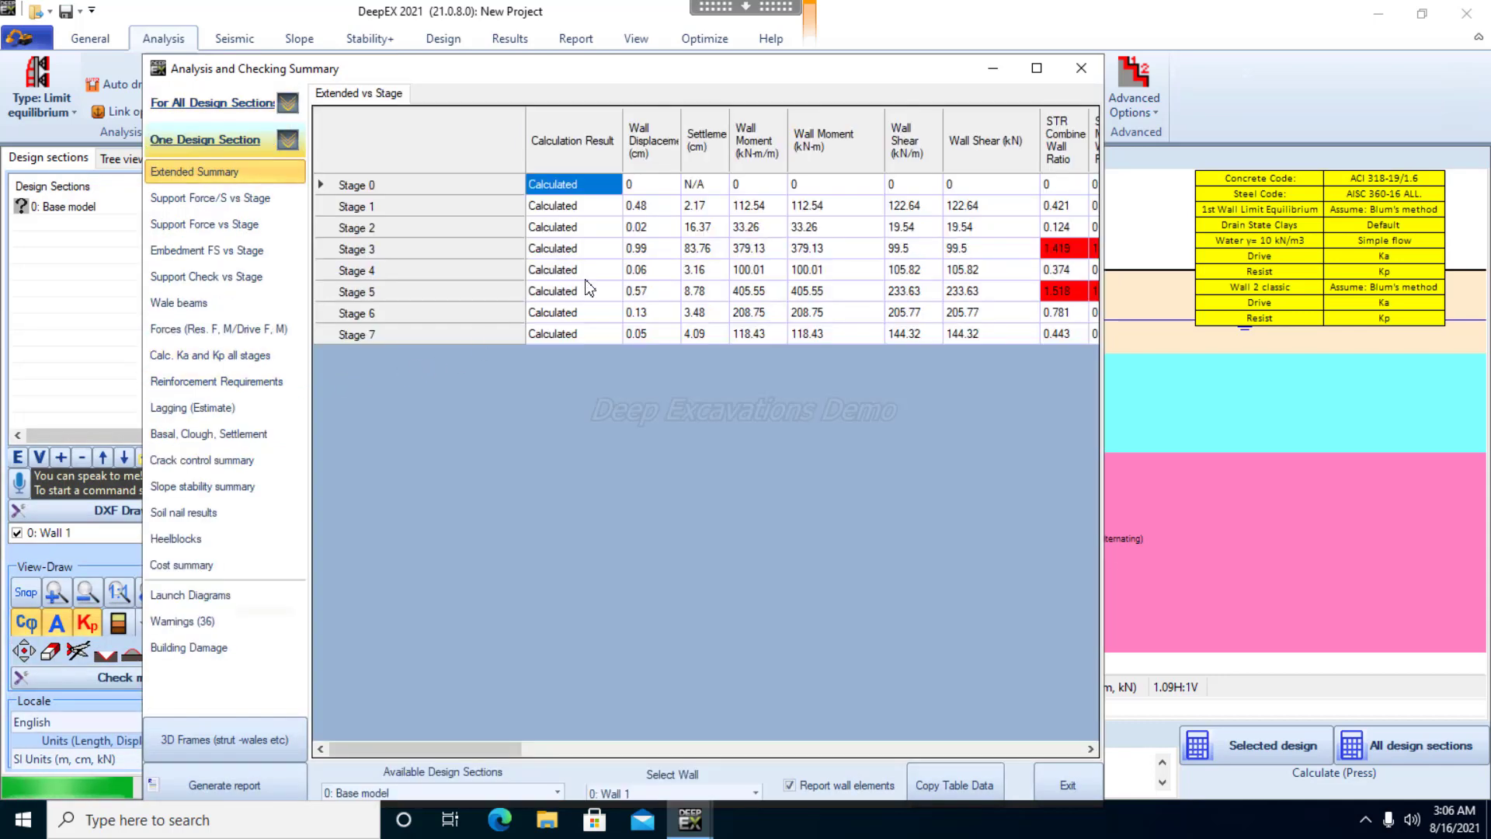
{"action": "left_click_drag", "start_coordinate": [471, 754], "coordinate": [616, 744]}
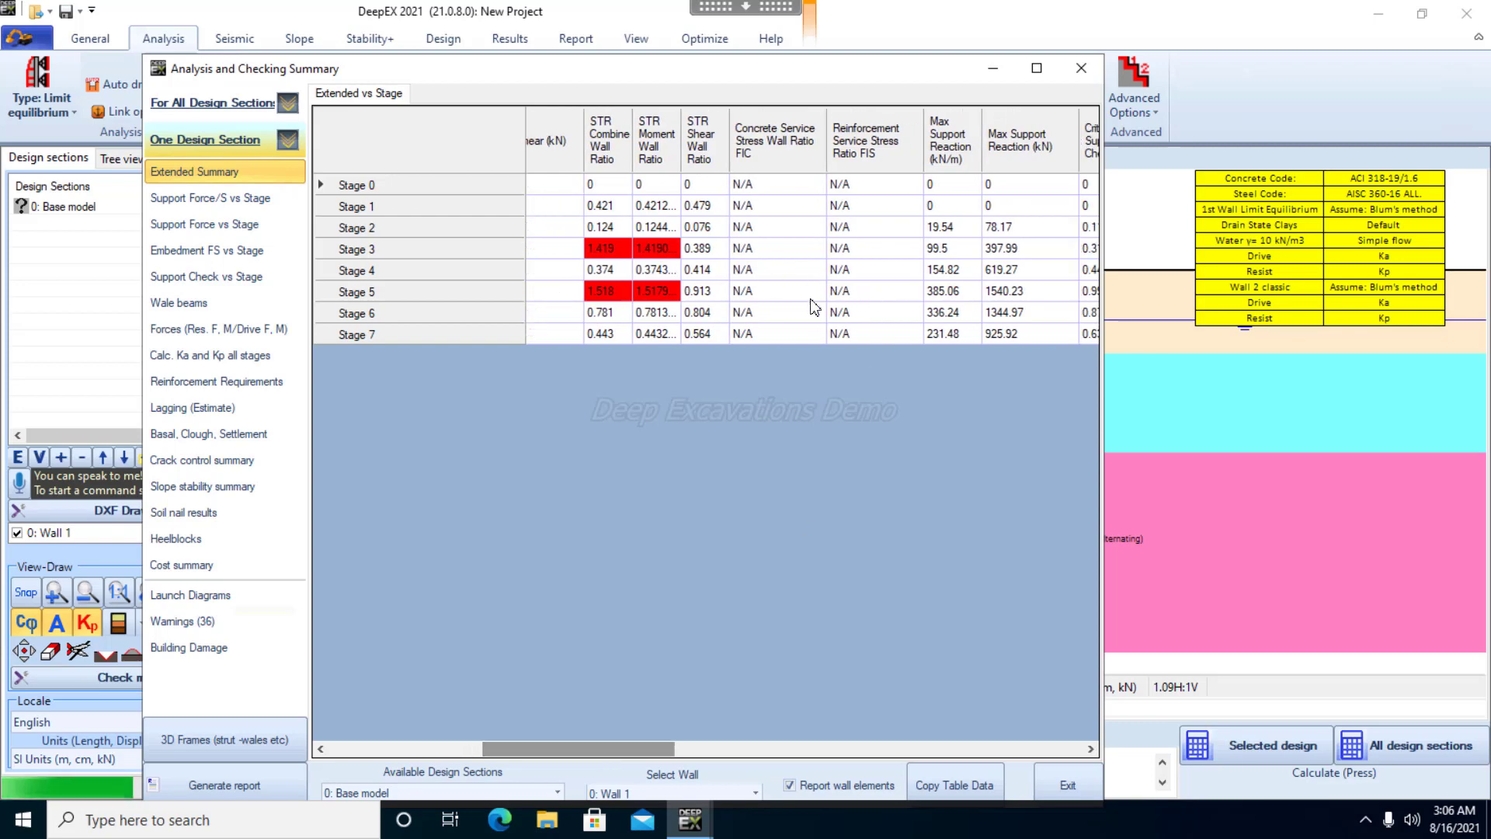
{"action": "left_click", "coordinate": [1076, 70]}
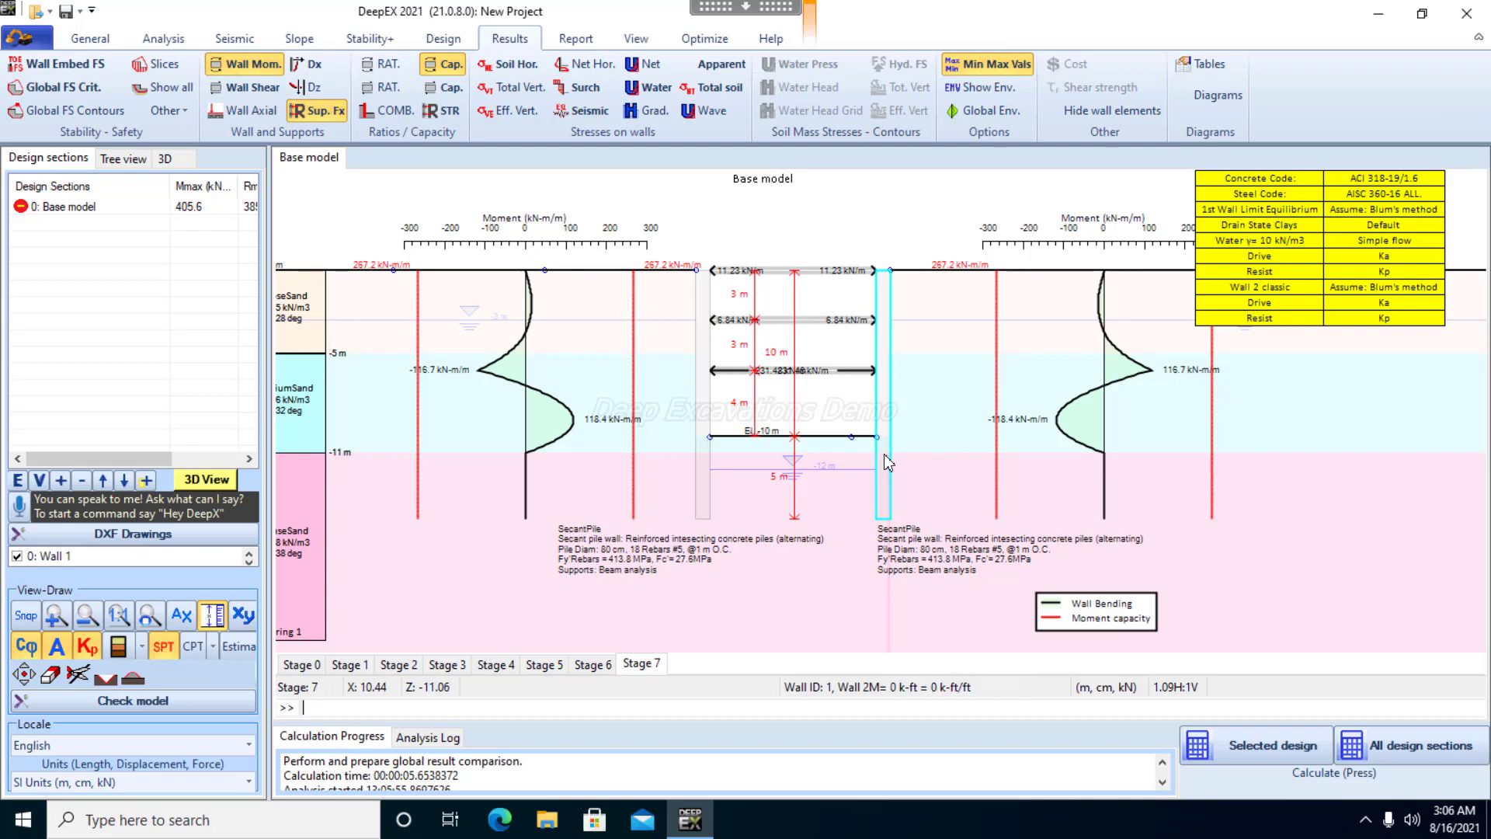
Examine the Stage 7 wall moment diagrams and the strut reactions between the two walls
{"action": "scroll", "coordinate": [777, 390], "scroll_direction": "up", "scroll_amount": 3}
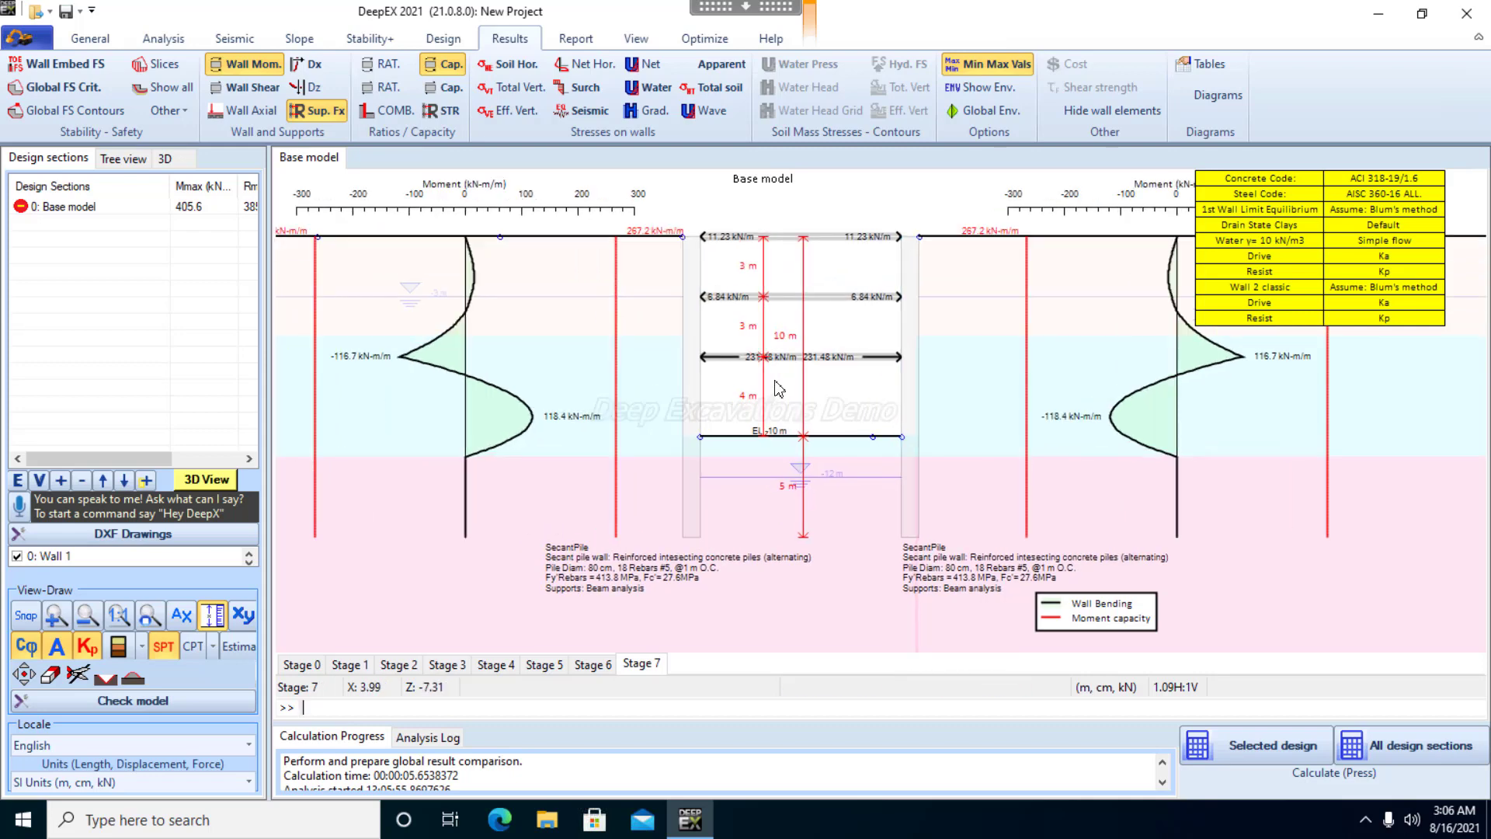
{"action": "scroll", "coordinate": [777, 386], "scroll_direction": "down", "scroll_amount": 4}
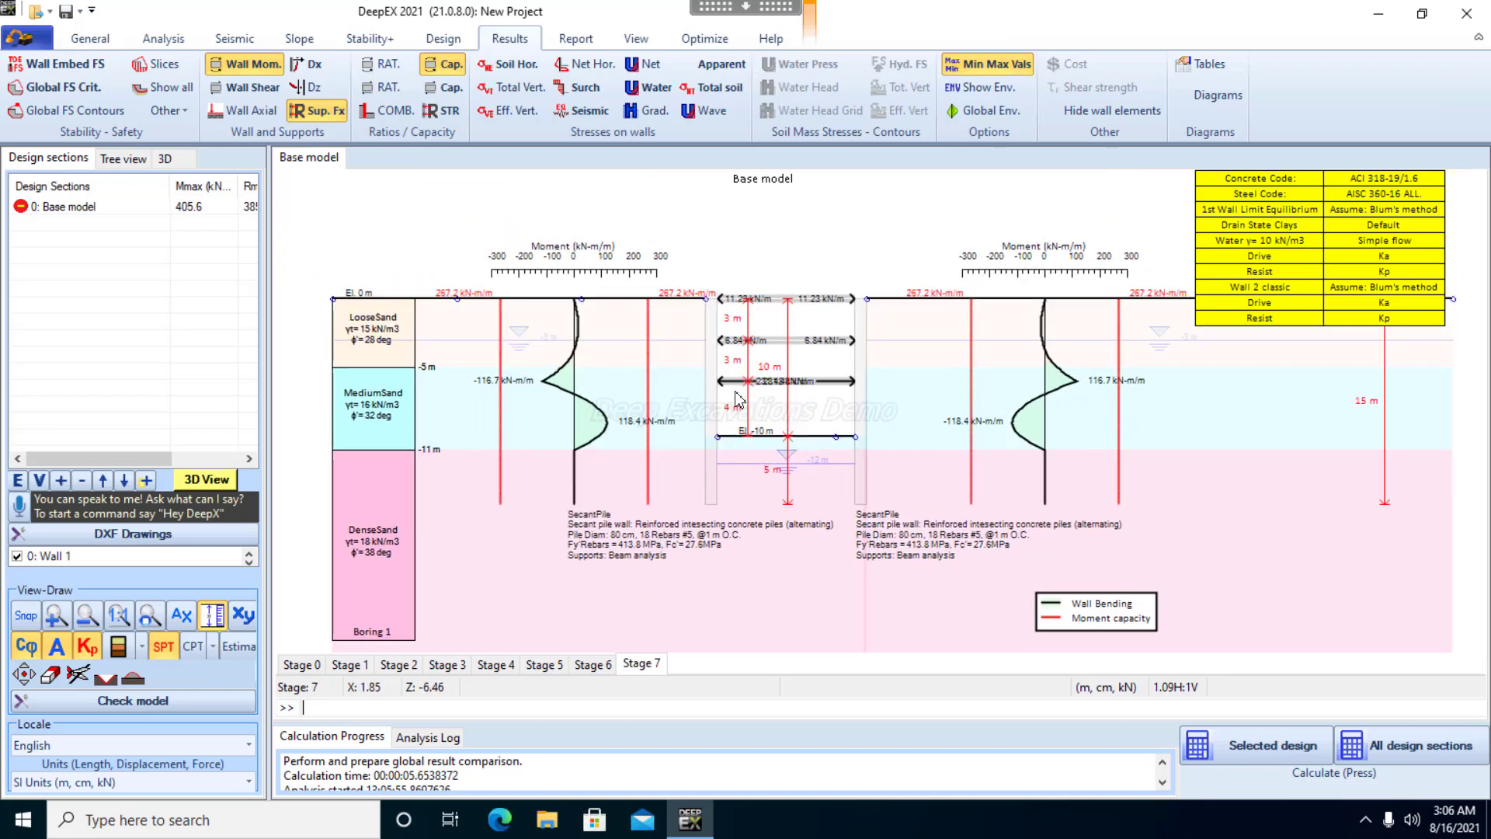
{"action": "scroll", "coordinate": [737, 400], "scroll_direction": "up", "scroll_amount": 1}
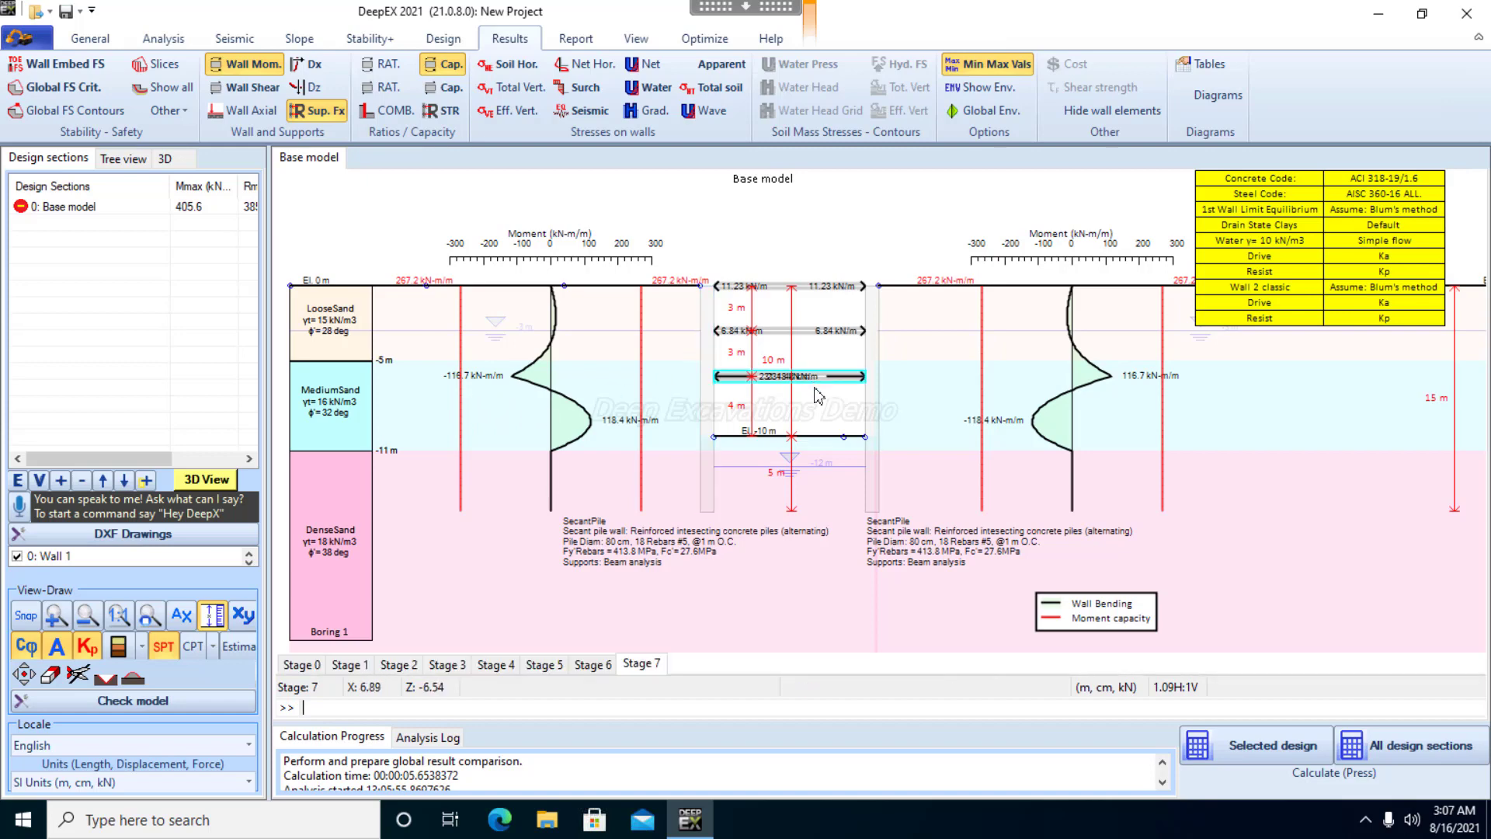
{"action": "scroll", "coordinate": [823, 396], "scroll_direction": "up", "scroll_amount": 1}
{"action": "scroll", "coordinate": [784, 419], "scroll_direction": "up", "scroll_amount": 2}
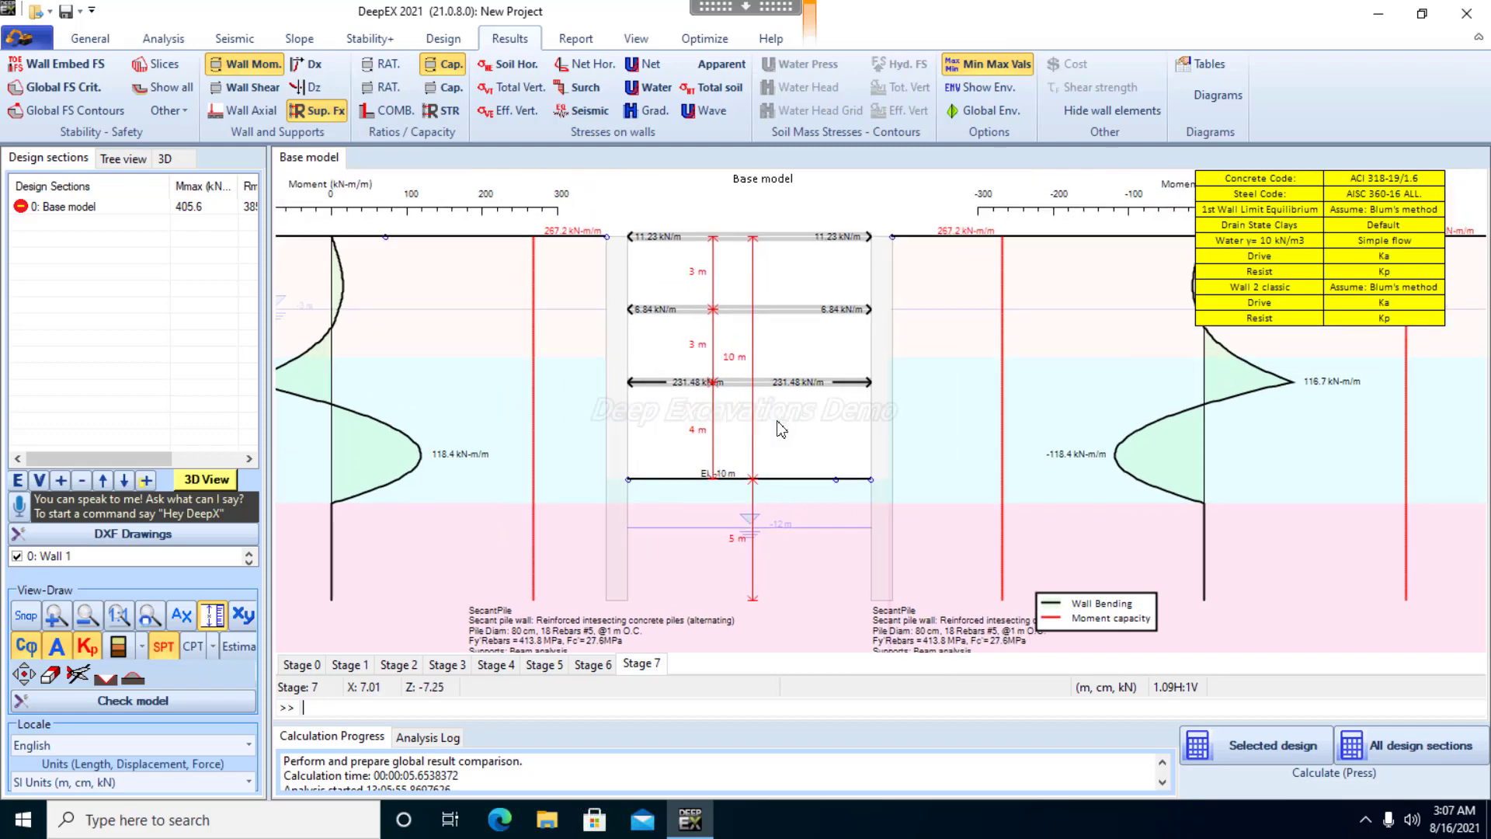
{"action": "scroll", "coordinate": [769, 420], "scroll_direction": "up", "scroll_amount": 1}
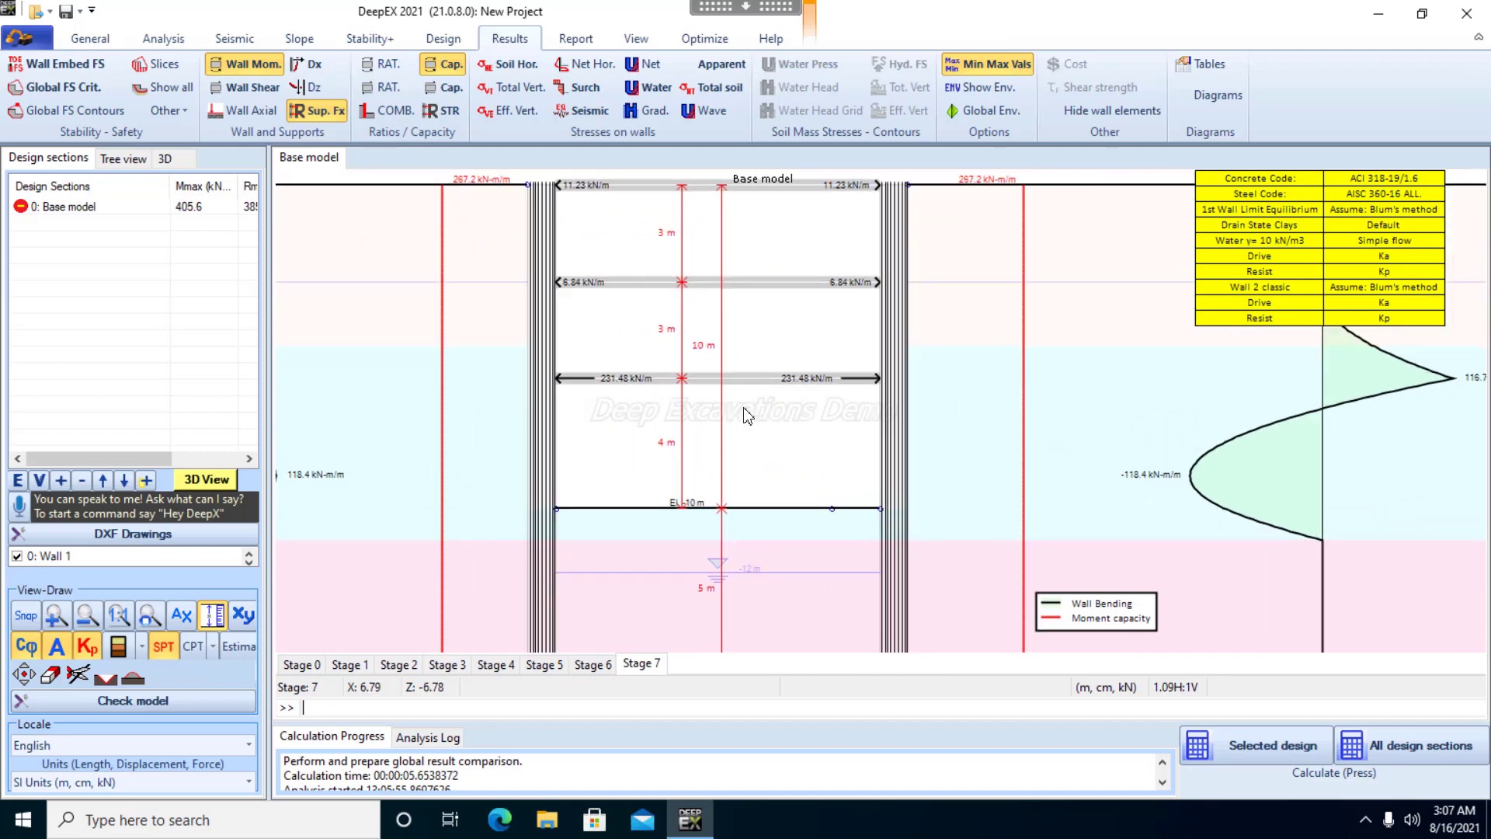
{"action": "scroll", "coordinate": [732, 448], "scroll_direction": "up", "scroll_amount": 1}
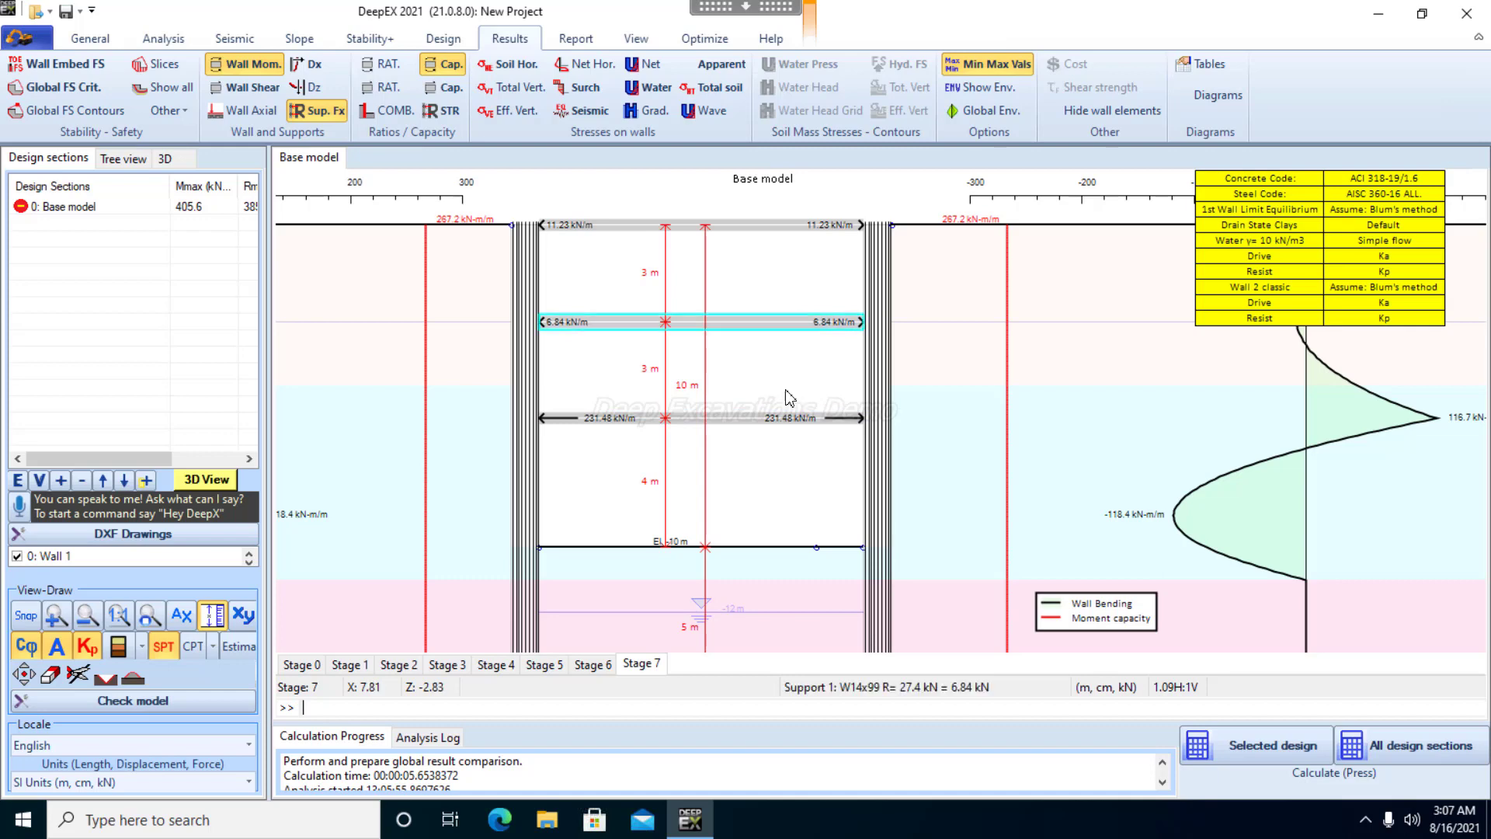
Compare the wall moments and strut reactions across Stages 3 to 7, ending on Stage 7
{"action": "left_click", "coordinate": [585, 668]}
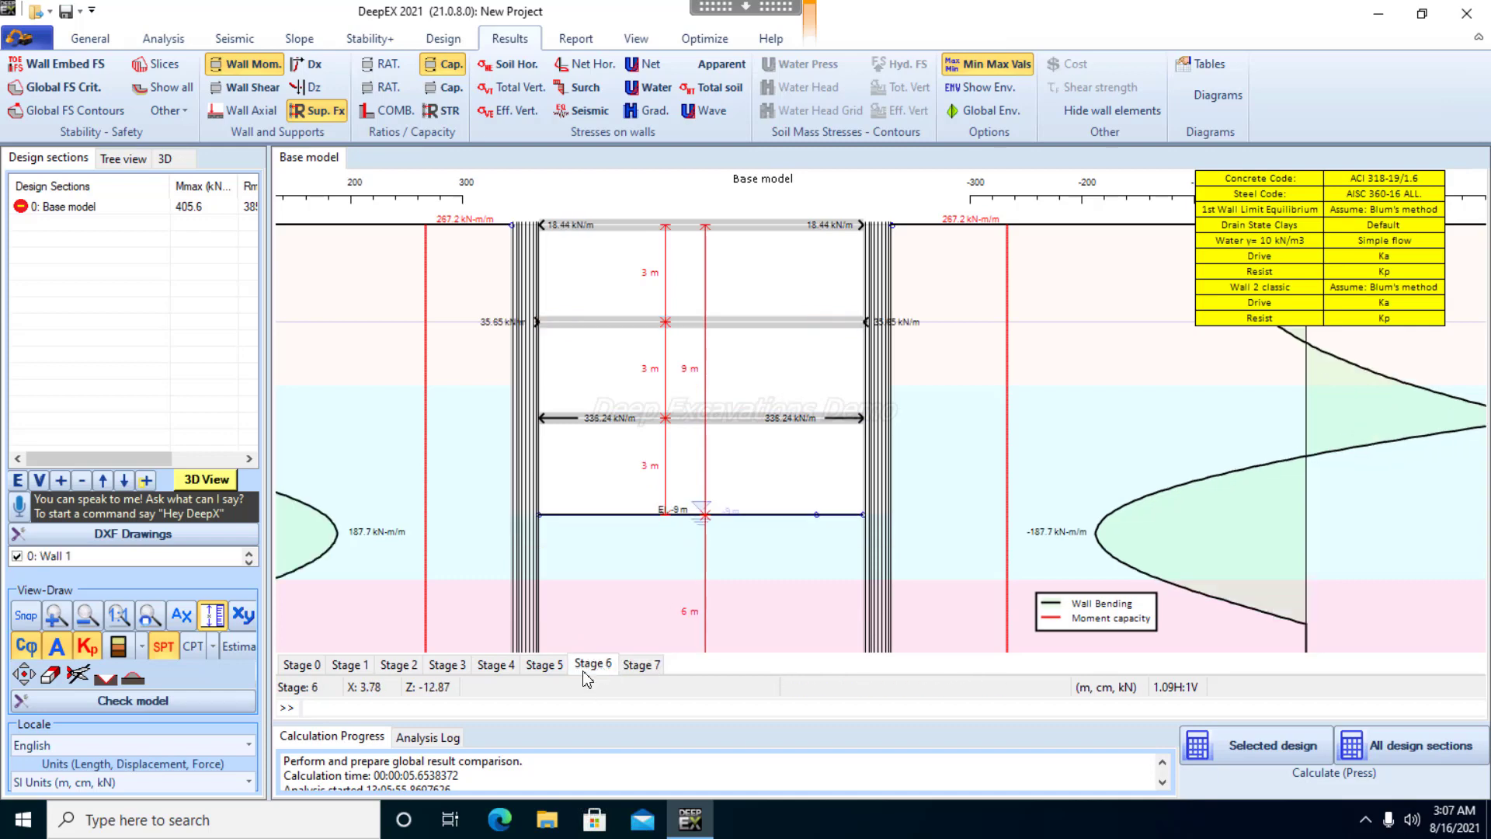
{"action": "left_click", "coordinate": [499, 669]}
{"action": "left_click", "coordinate": [456, 669]}
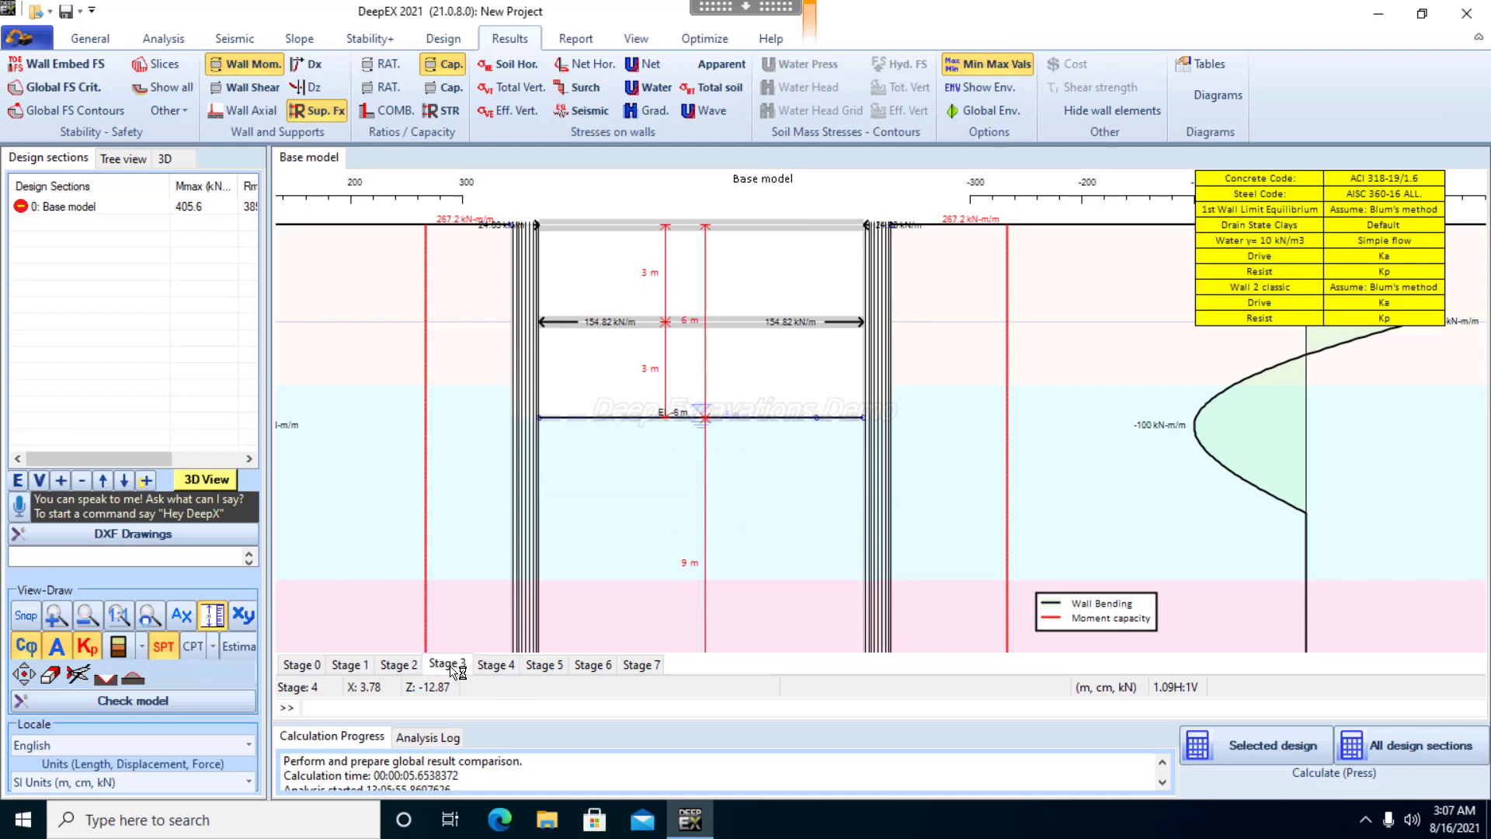
{"action": "left_click", "coordinate": [497, 668]}
{"action": "left_click", "coordinate": [558, 668]}
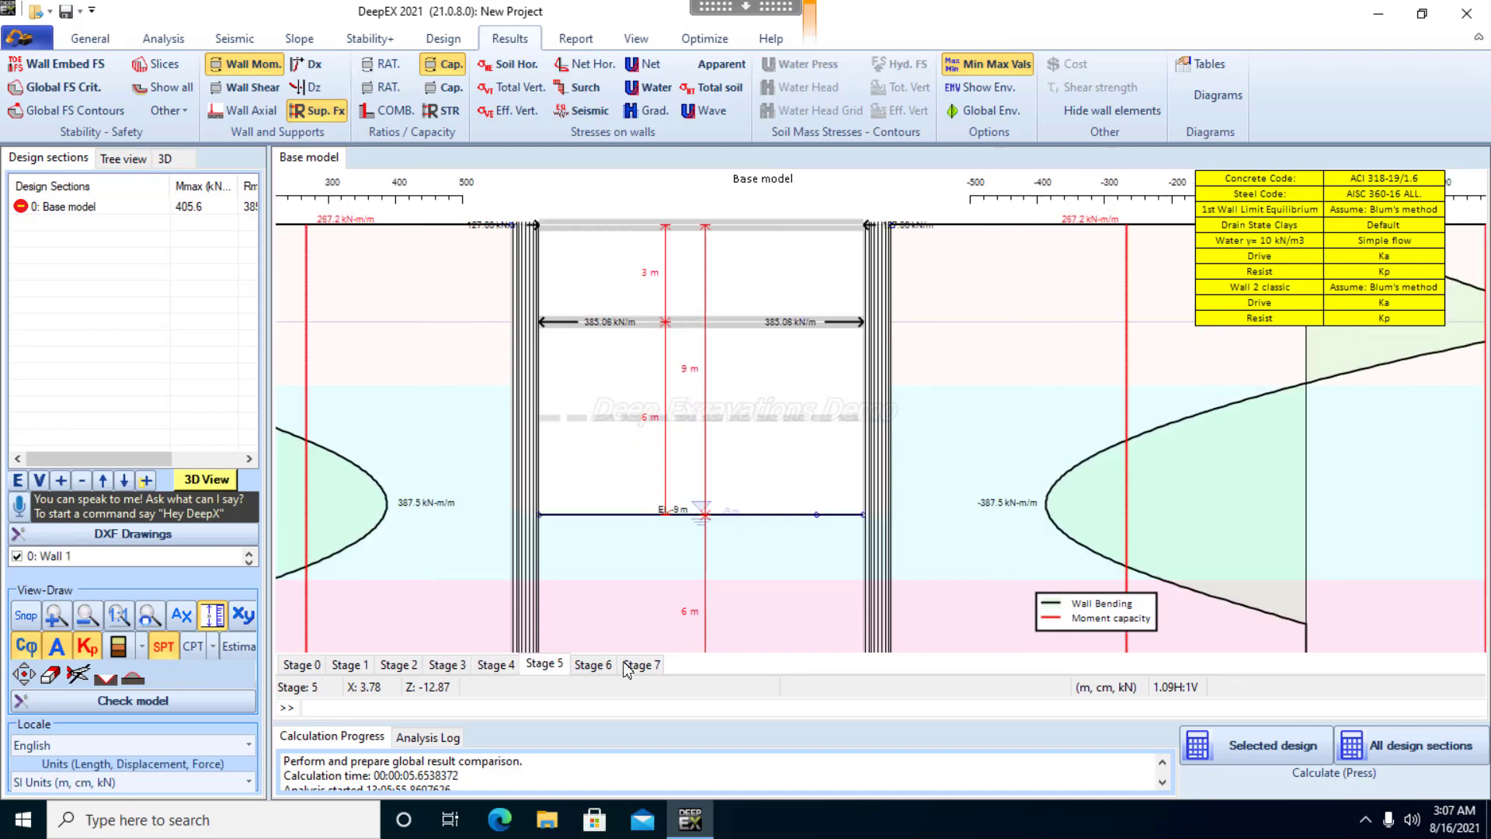
{"action": "left_click", "coordinate": [642, 666]}
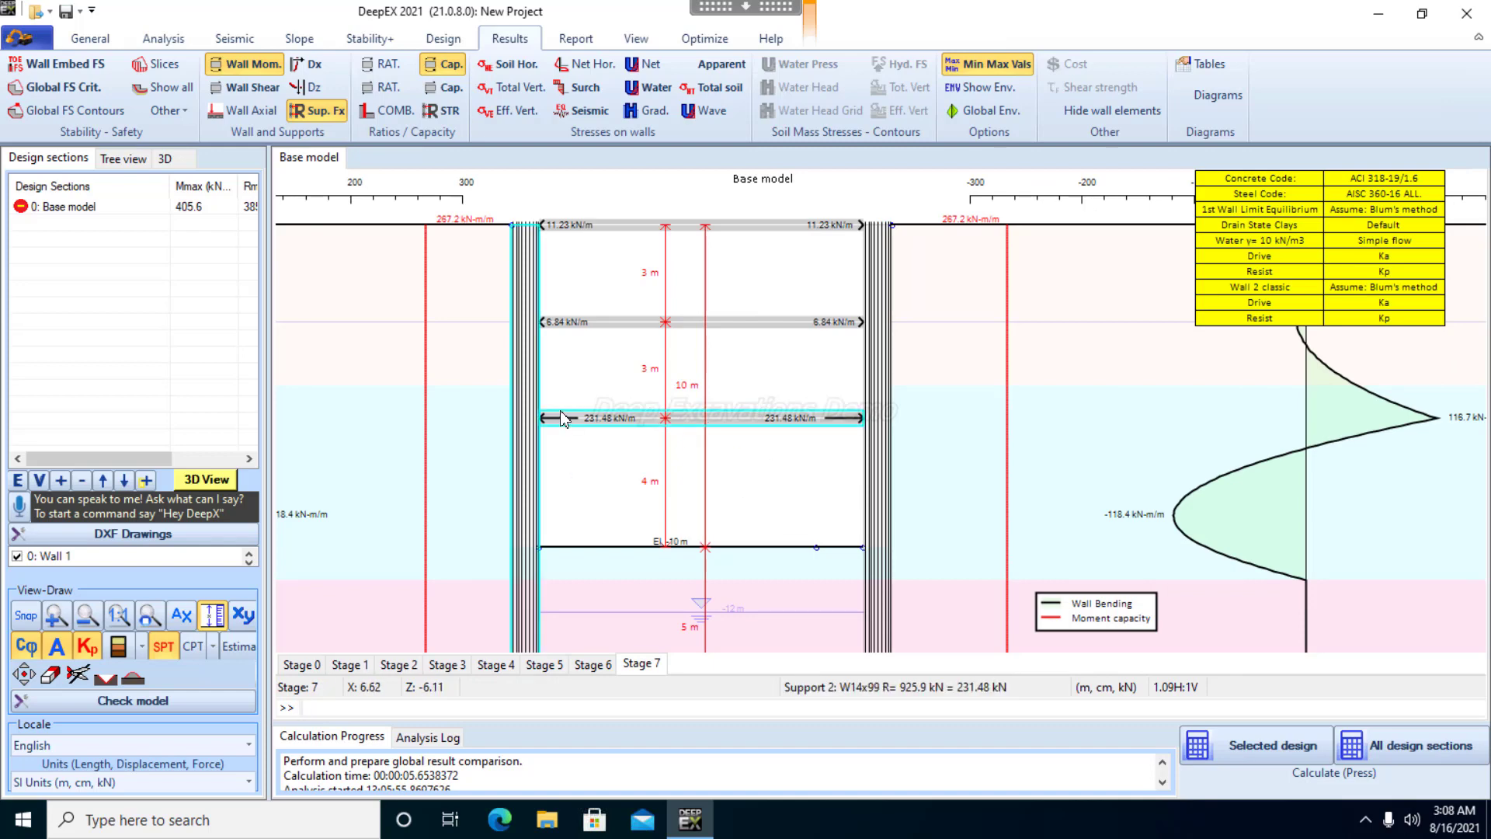
Inspect the Stage 7 strut reactions up close, especially the lowest strut, and the wall moment diagrams across the full section
{"action": "scroll", "coordinate": [609, 429], "scroll_direction": "up", "scroll_amount": 1}
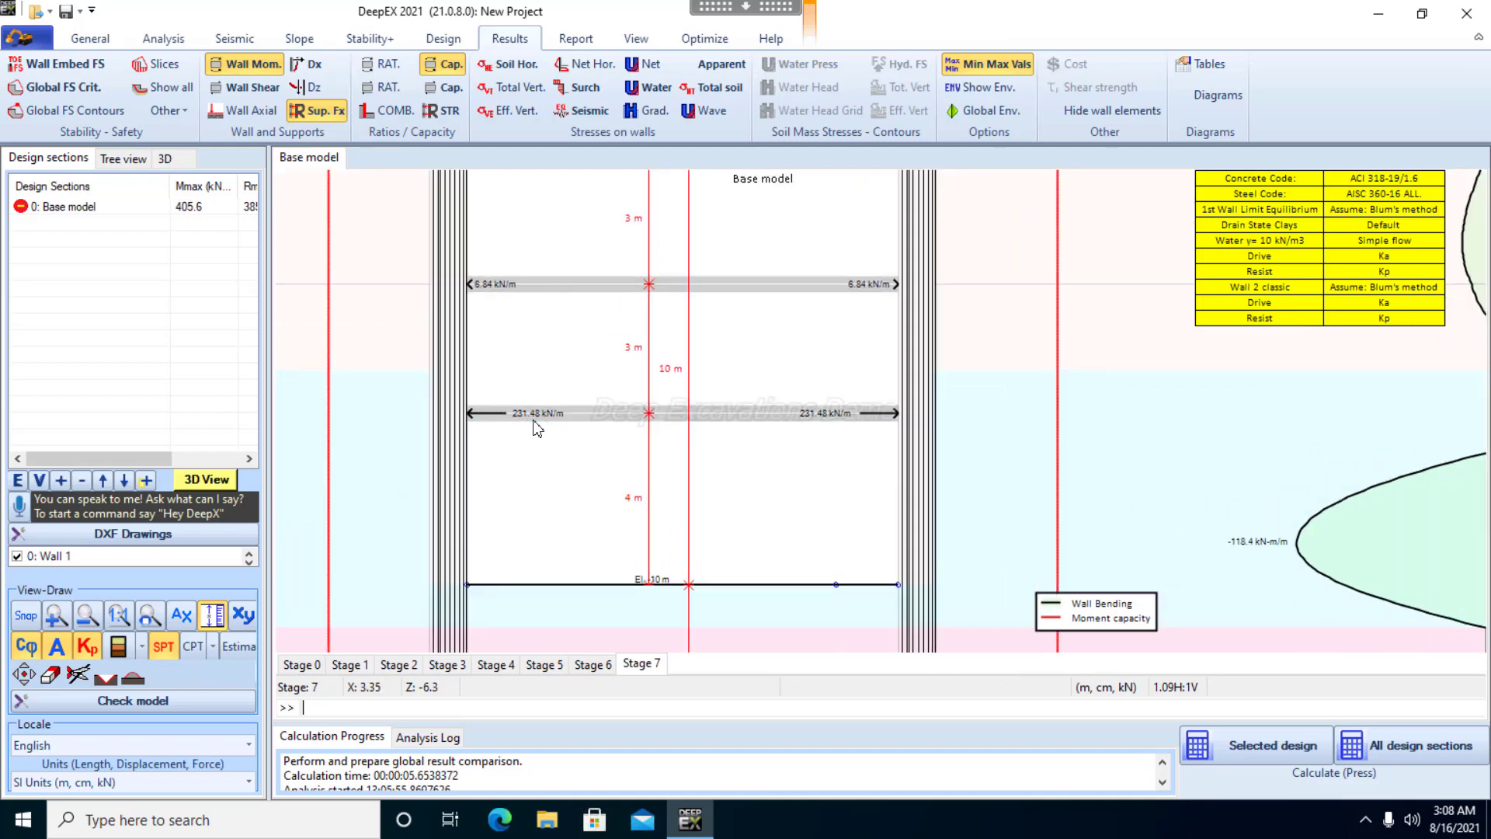
{"action": "scroll", "coordinate": [659, 446], "scroll_direction": "down", "scroll_amount": 2}
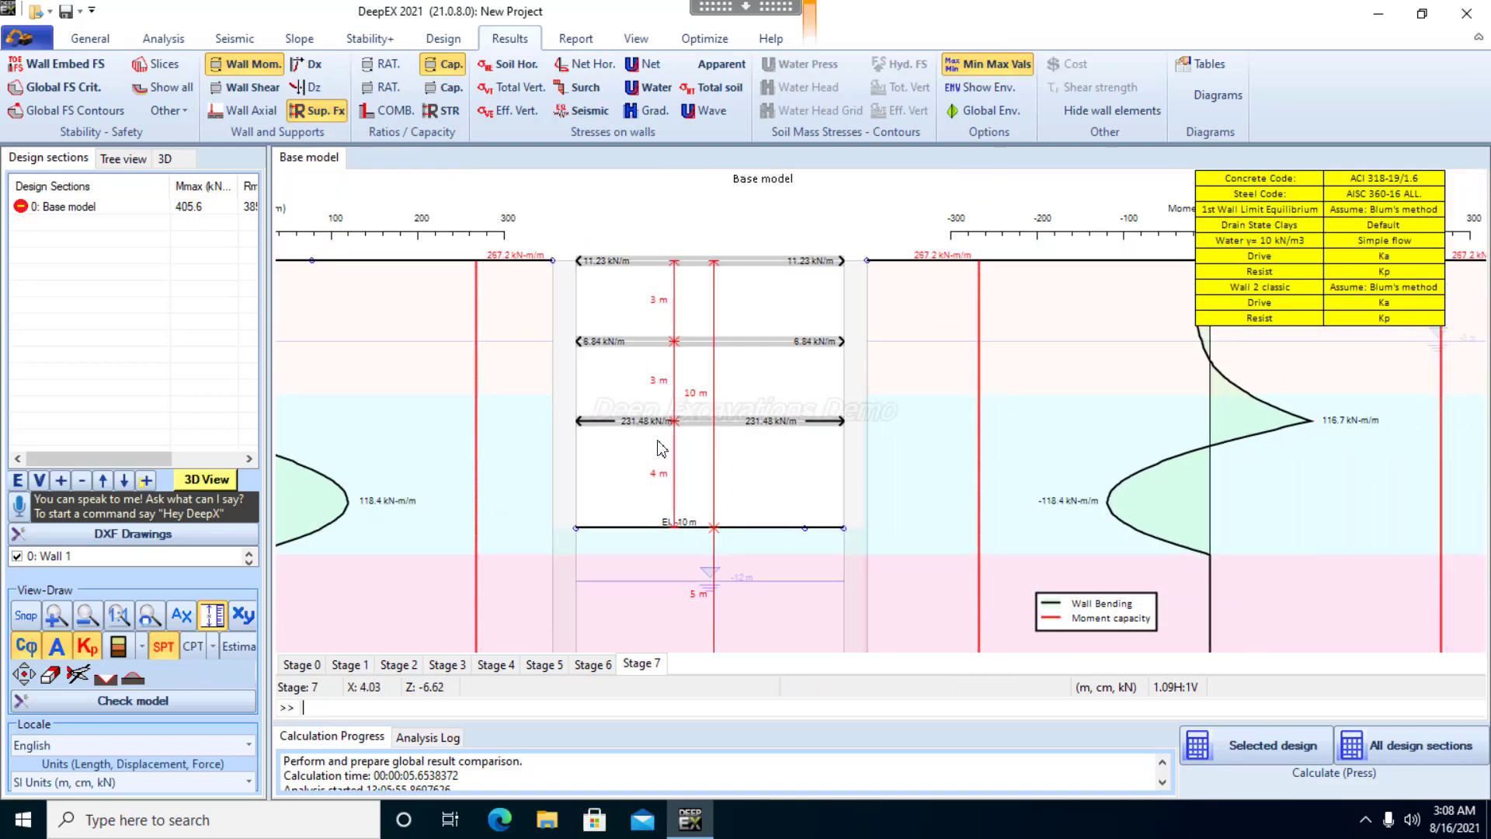
{"action": "scroll", "coordinate": [660, 449], "scroll_direction": "down", "scroll_amount": 1}
{"action": "scroll", "coordinate": [669, 448], "scroll_direction": "down", "scroll_amount": 2}
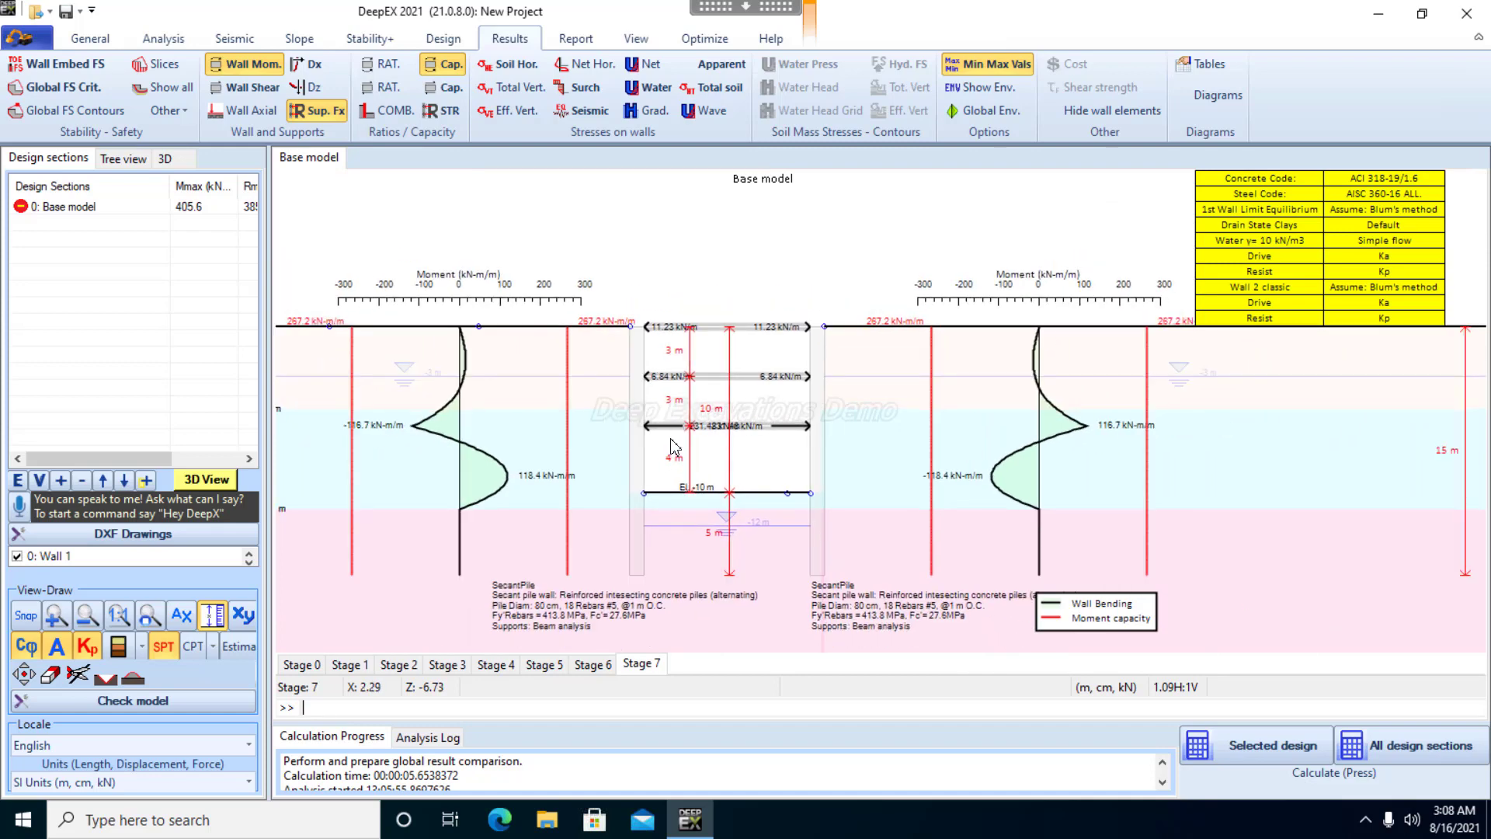
{"action": "scroll", "coordinate": [674, 447], "scroll_direction": "down", "scroll_amount": 1}
{"action": "mouse_move", "coordinate": [680, 440]}
{"action": "left_mouse_down"}
{"action": "mouse_move", "coordinate": [750, 417]}
{"action": "mouse_move", "coordinate": [784, 428]}
{"action": "mouse_move", "coordinate": [773, 416]}
{"action": "left_mouse_up"}
{"action": "scroll", "coordinate": [752, 411], "scroll_direction": "down", "scroll_amount": 1}
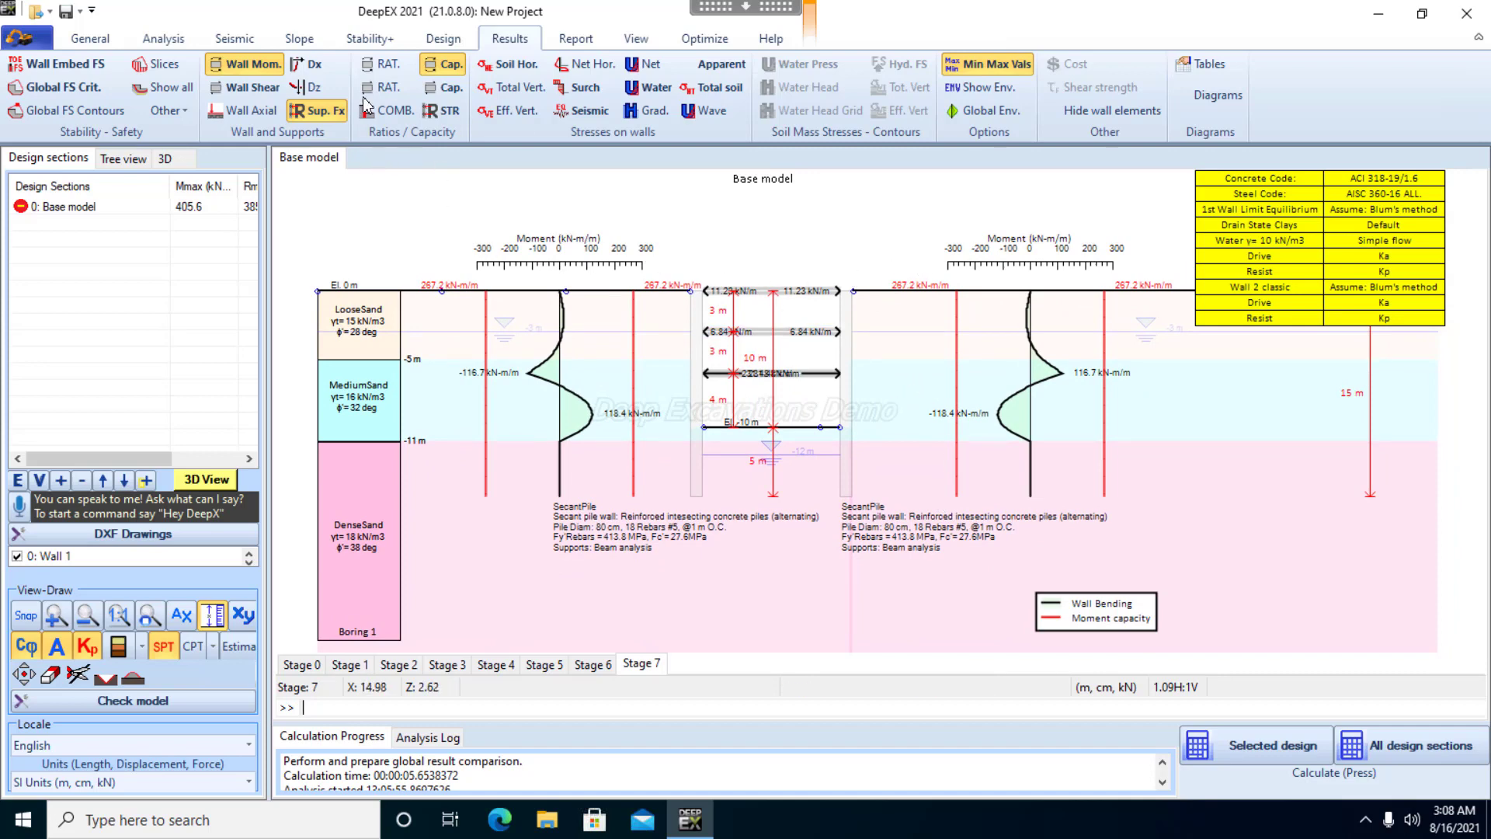
Change the analysis type to Beam on elastoplastic foundations (non-linear) and calculate the selected design section
{"action": "left_click", "coordinate": [176, 43]}
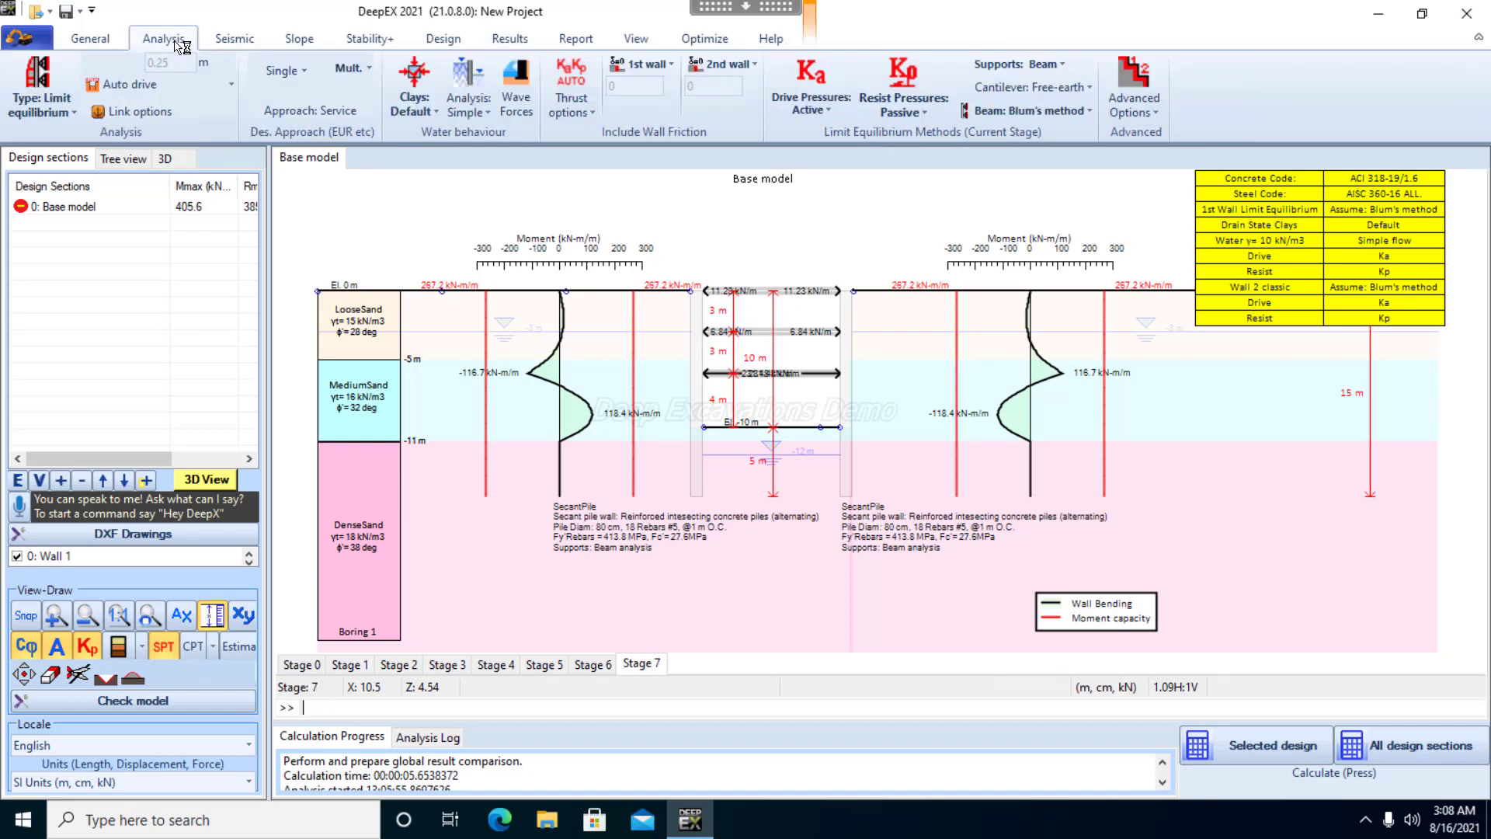
{"action": "left_click", "coordinate": [74, 118]}
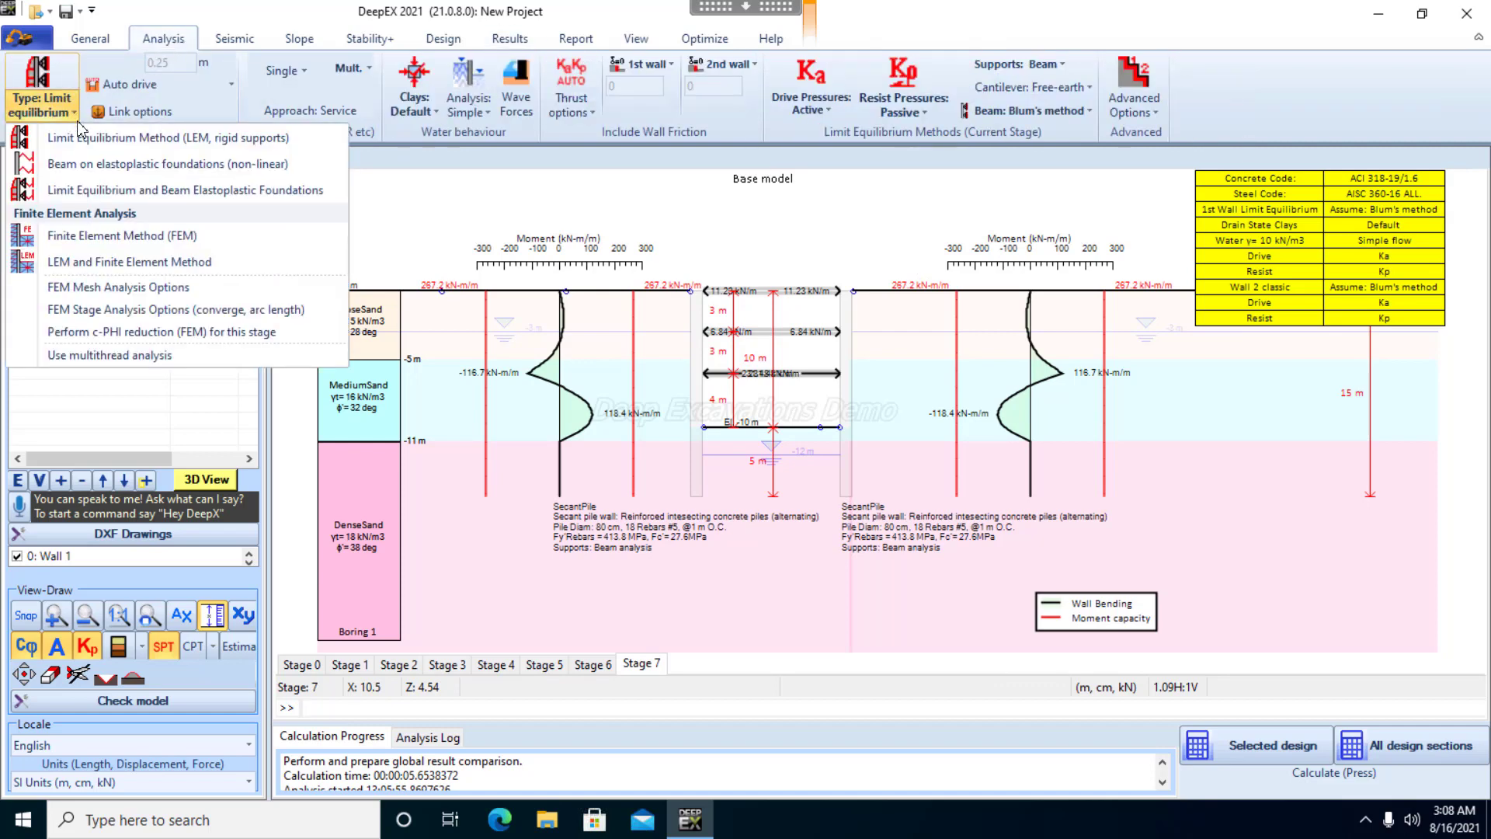
{"action": "left_click", "coordinate": [83, 164]}
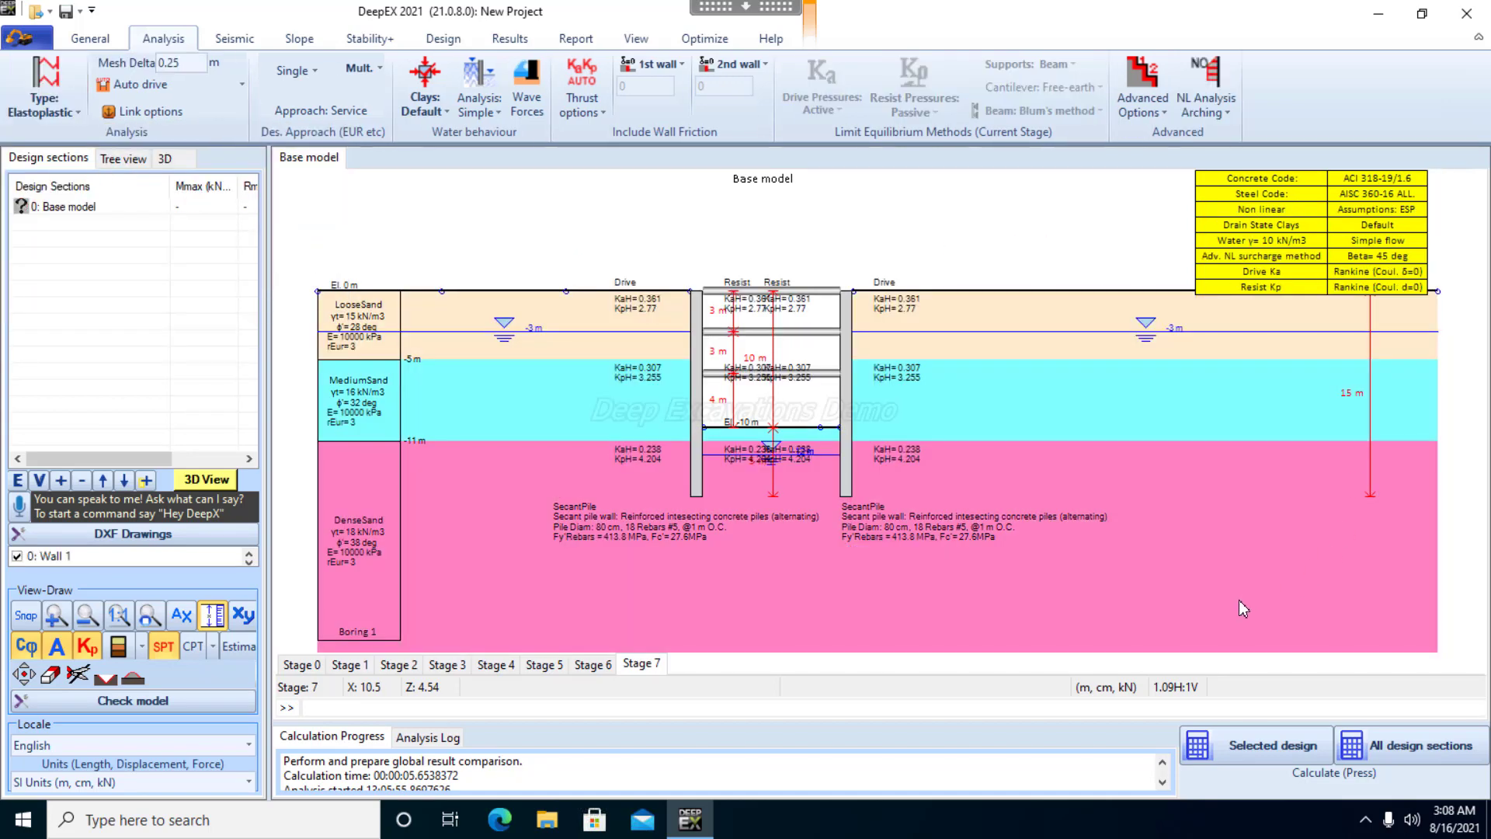
{"action": "left_click", "coordinate": [1273, 746]}
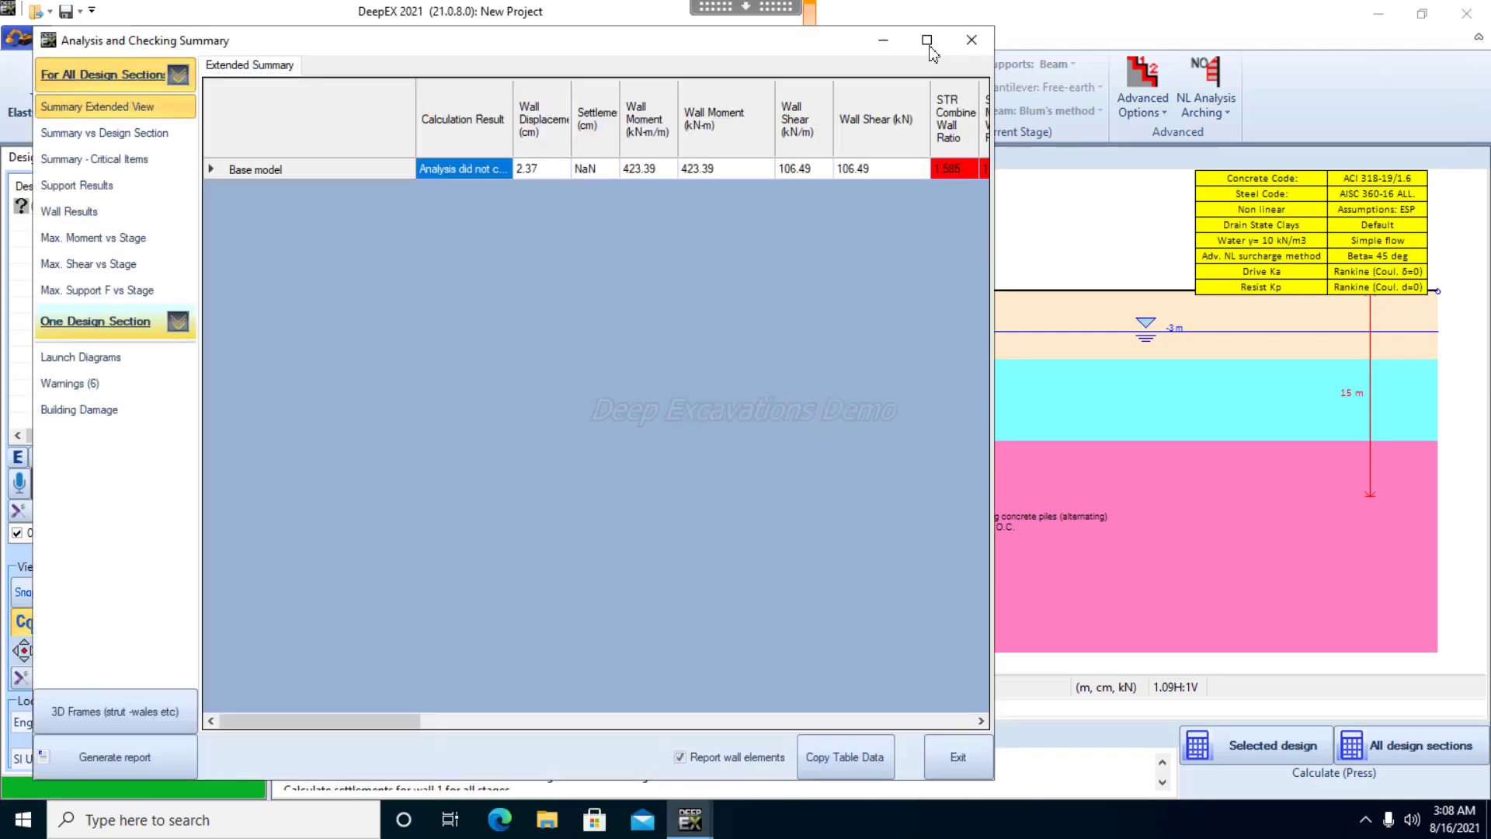
Review the non-linear analysis summary for the base model, including each stage's calculation result, wall ratios and support checks, and close it
{"action": "left_click", "coordinate": [926, 40]}
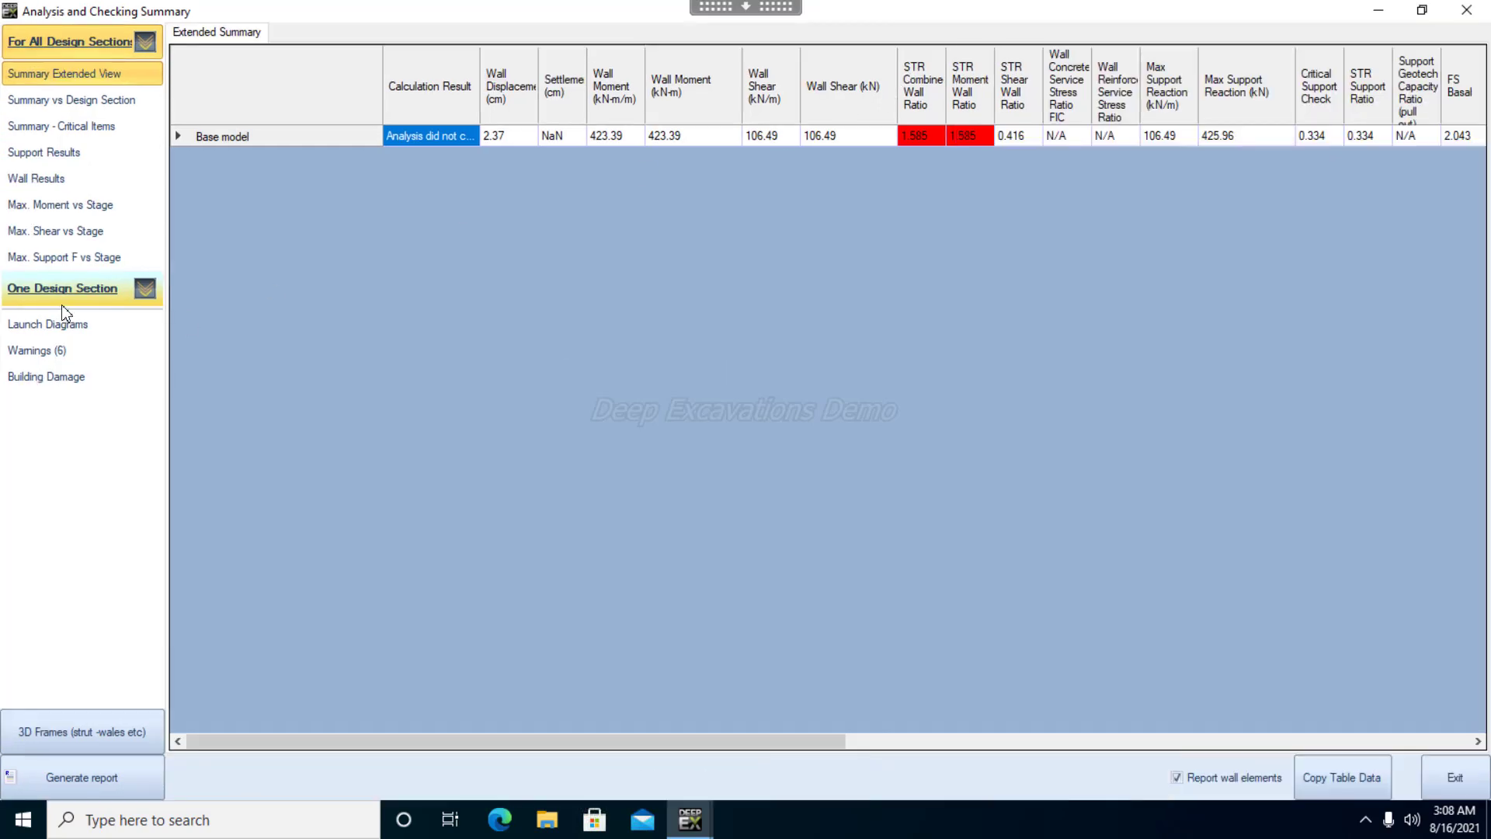
{"action": "left_click", "coordinate": [76, 288]}
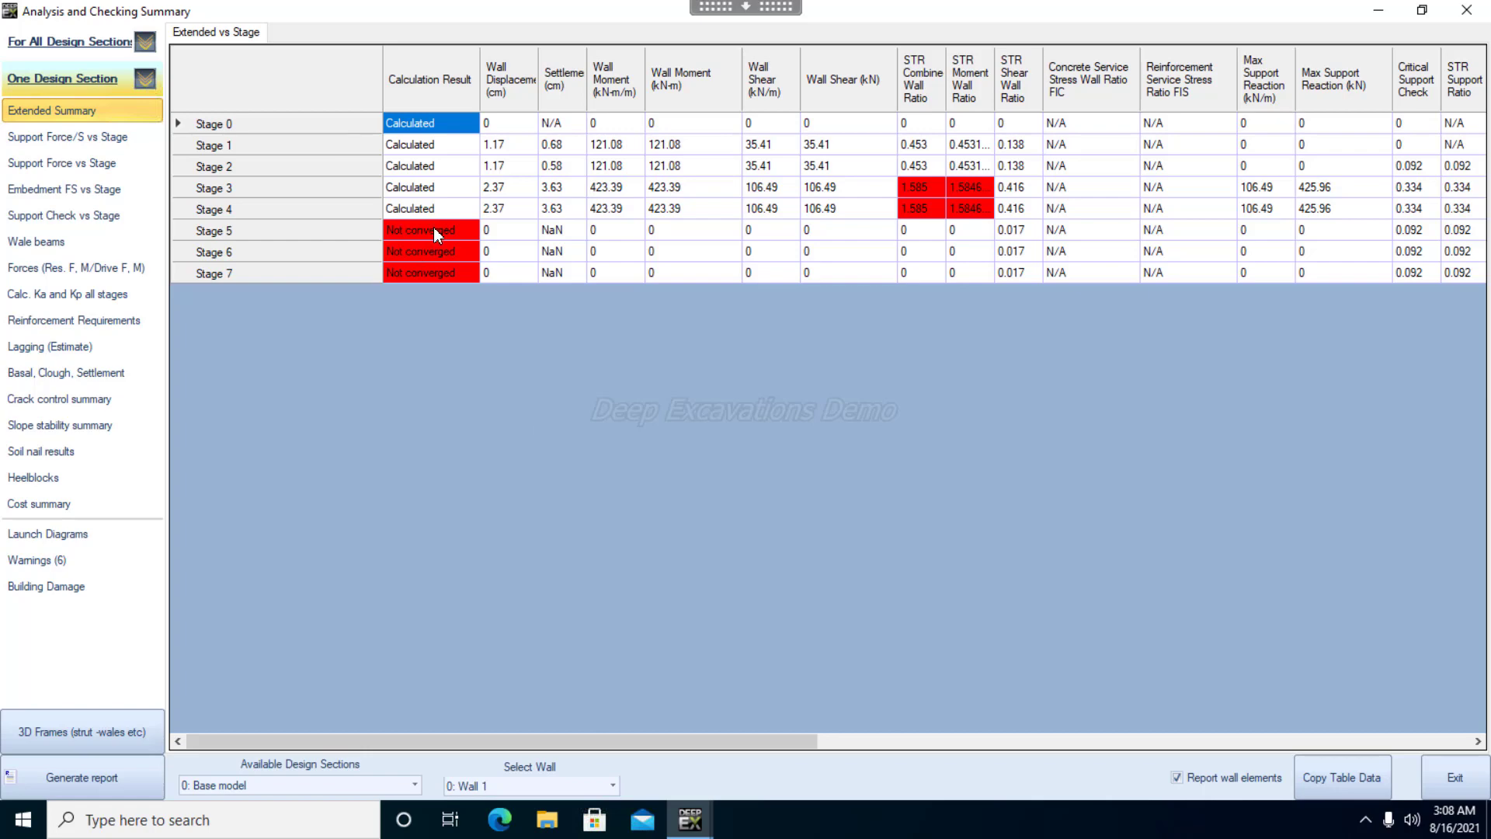
{"action": "left_click_drag", "start_coordinate": [734, 735], "coordinate": [813, 753]}
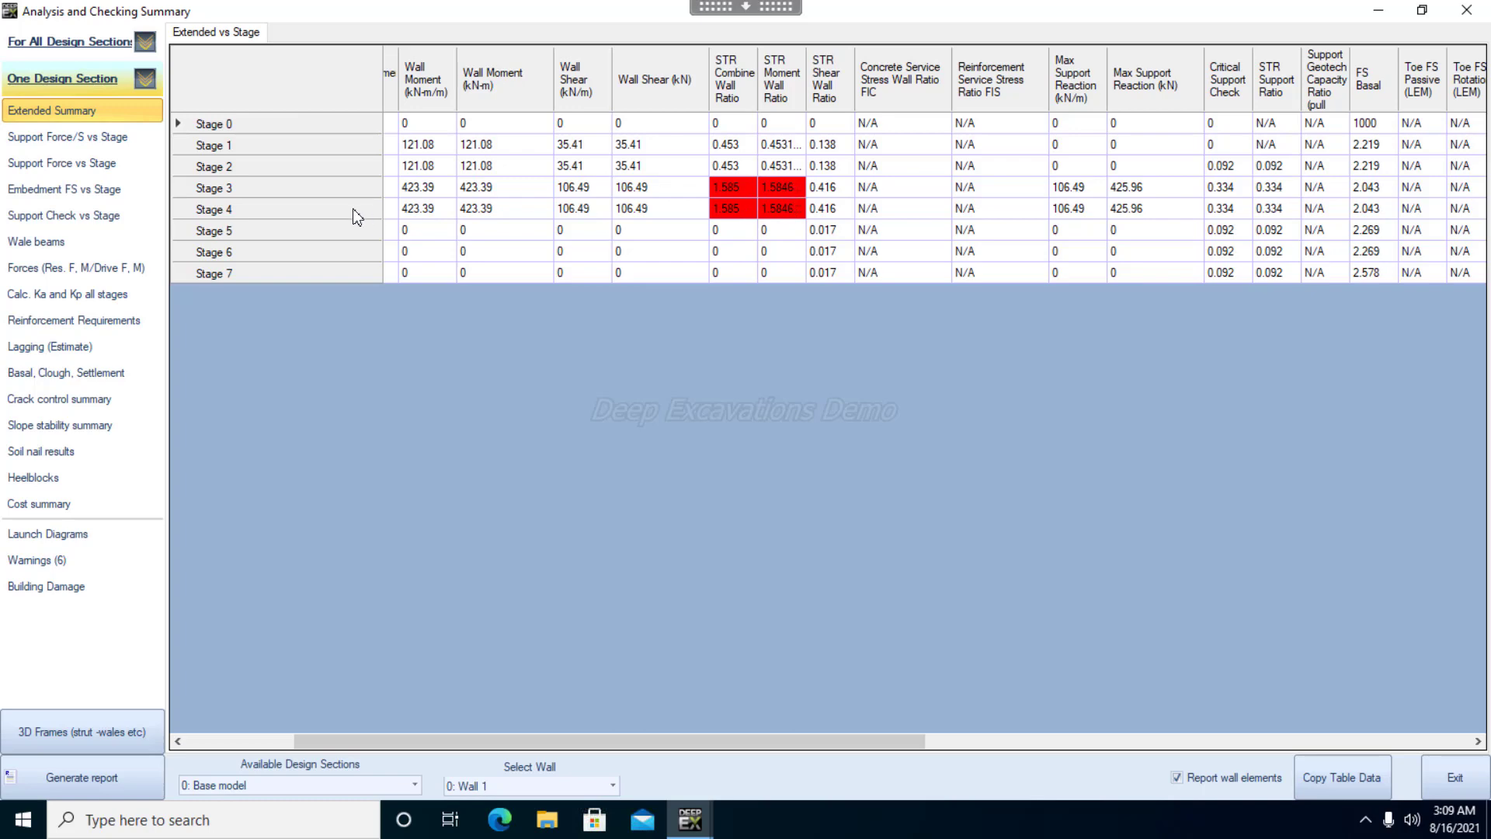
{"action": "left_click_drag", "start_coordinate": [844, 742], "coordinate": [638, 754]}
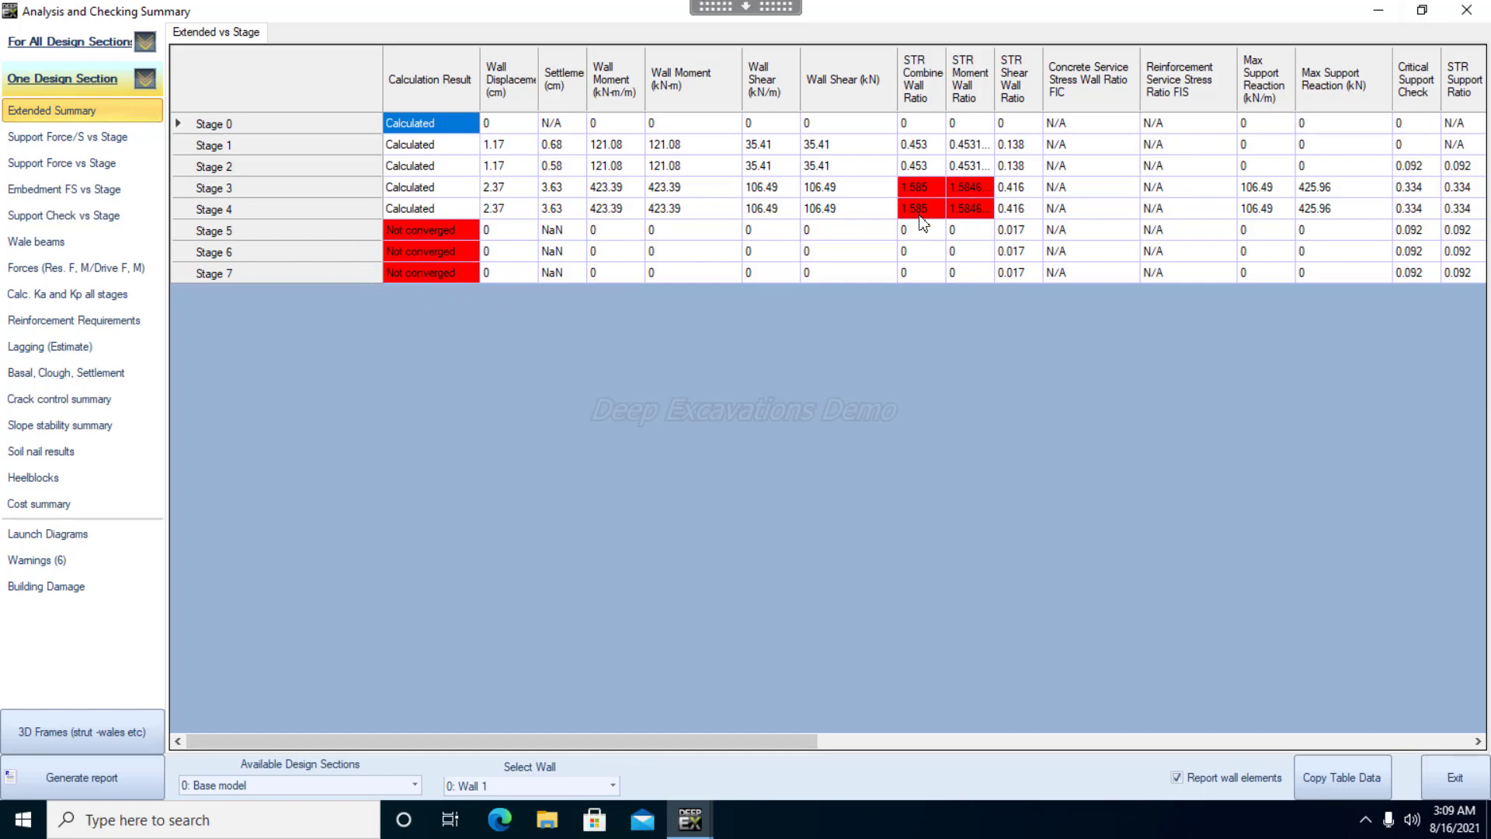
{"action": "left_click", "coordinate": [1466, 11]}
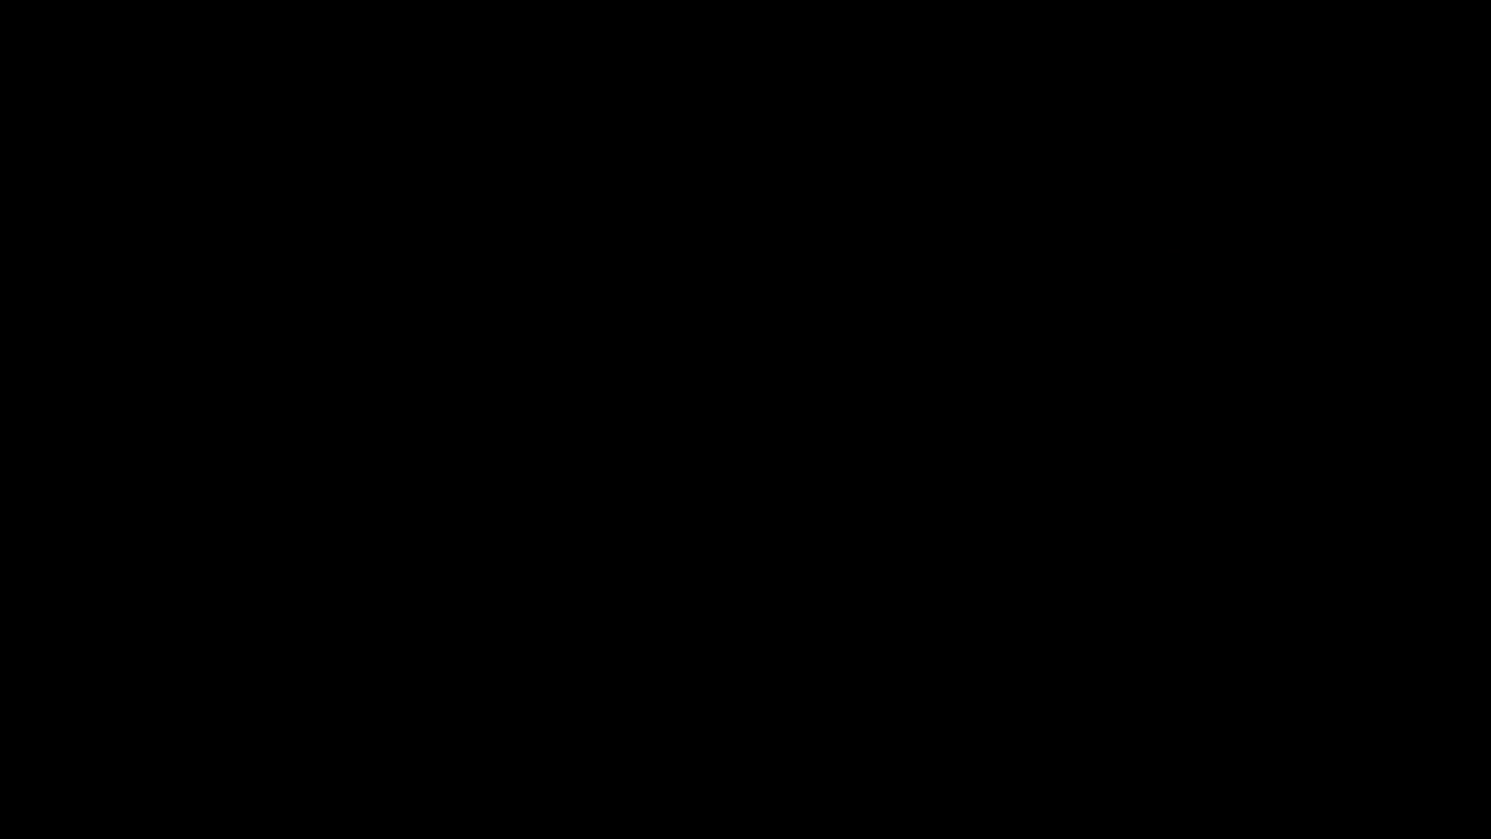